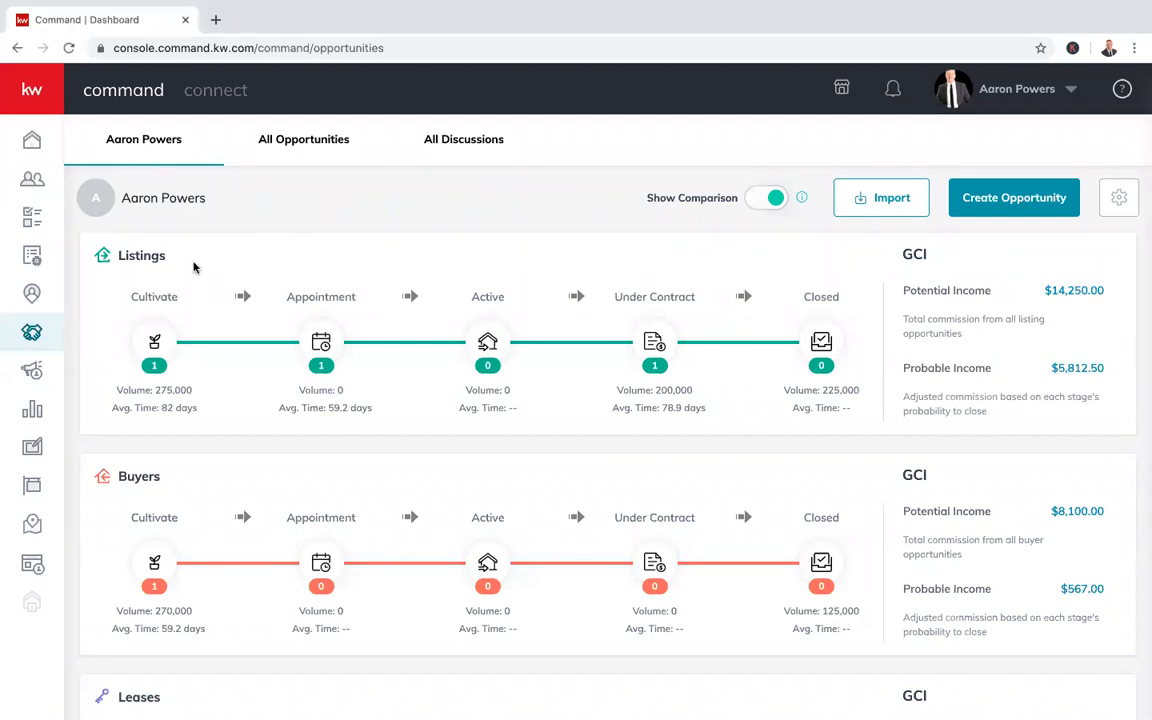
Look over the home dashboard, then return to the opportunities pipeline overview
left_click(31, 144)
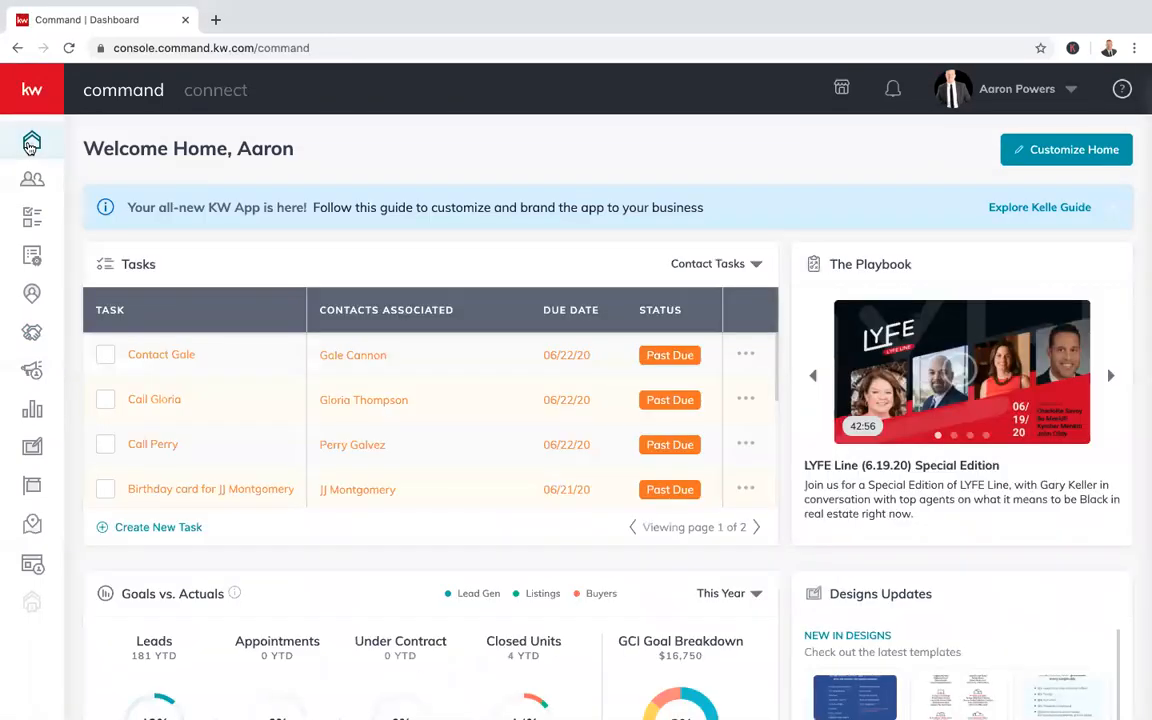
scroll(528, 262, "down", 2)
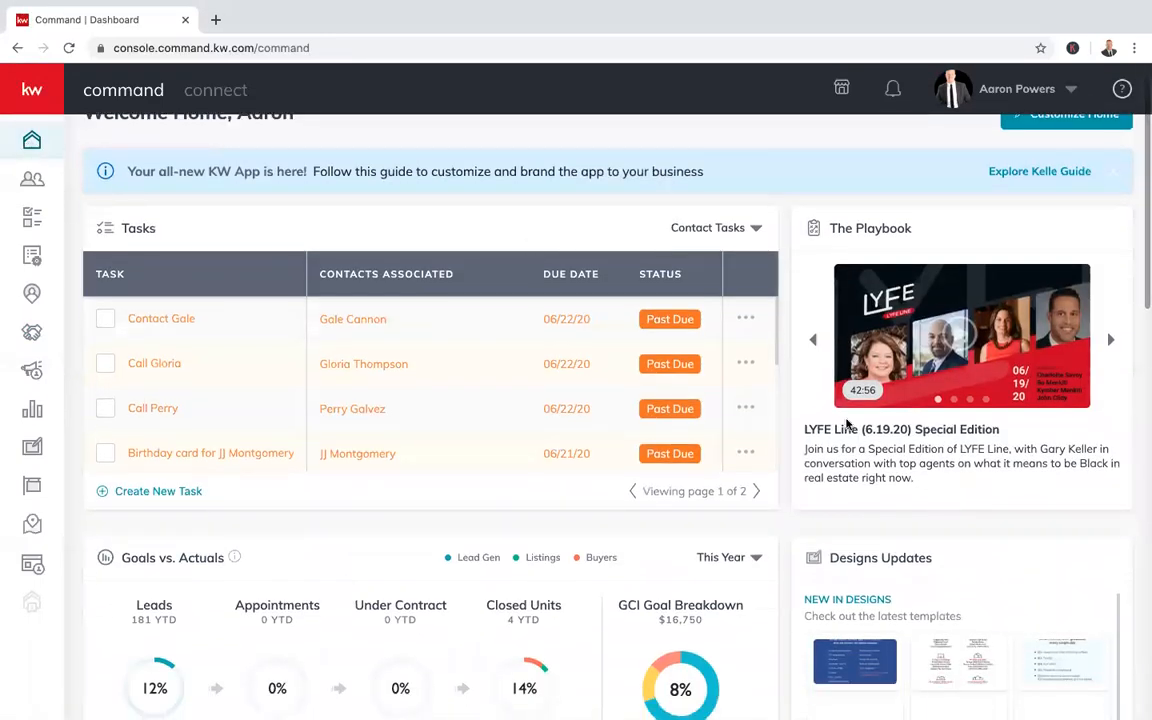
scroll(633, 505, "down", 5)
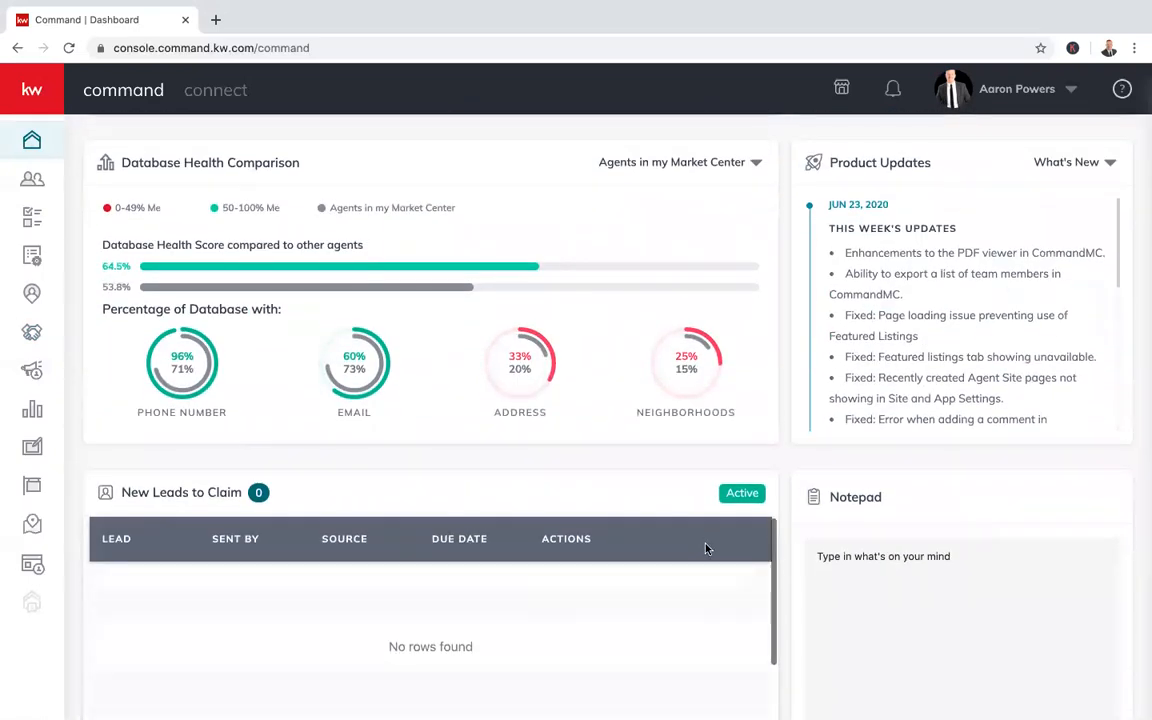
scroll(750, 592, "up", 1)
scroll(749, 594, "up", 6)
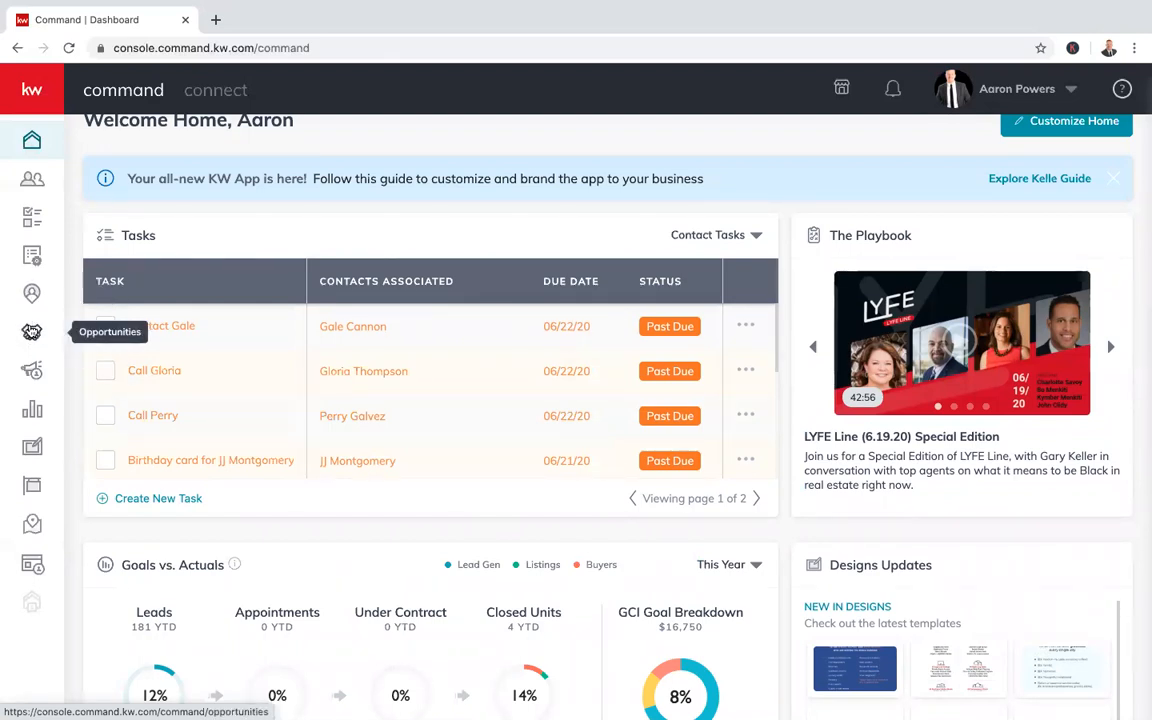
left_click(33, 335)
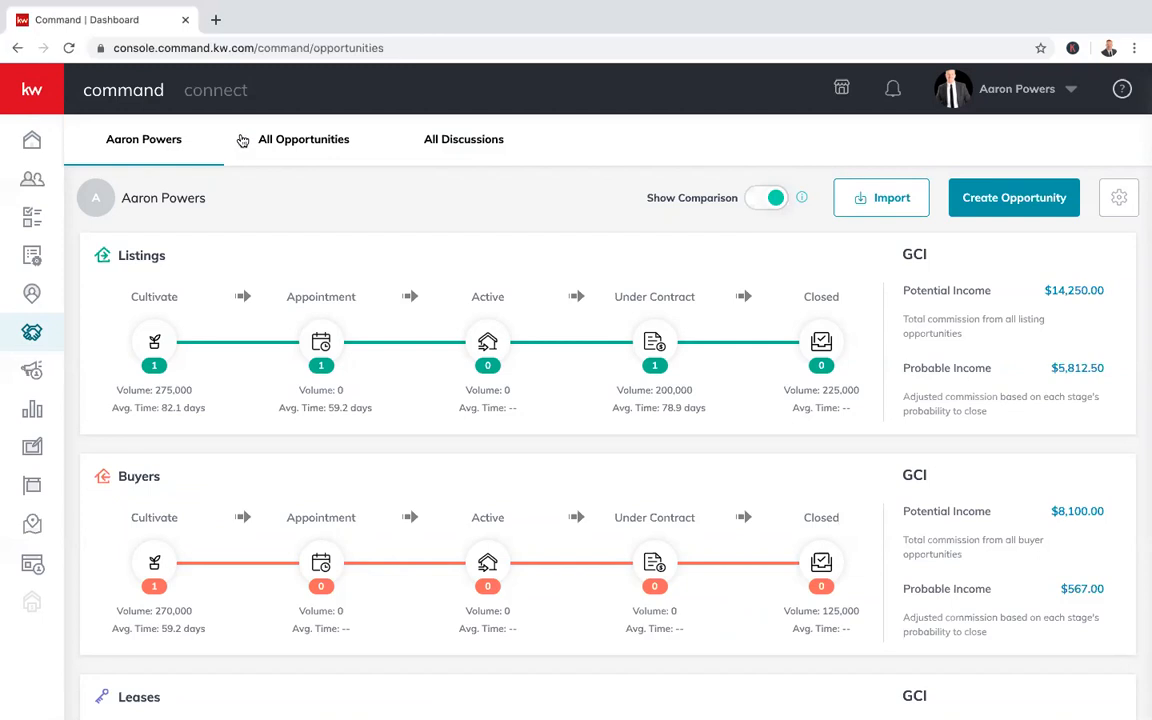
scroll(562, 496, "down", 2)
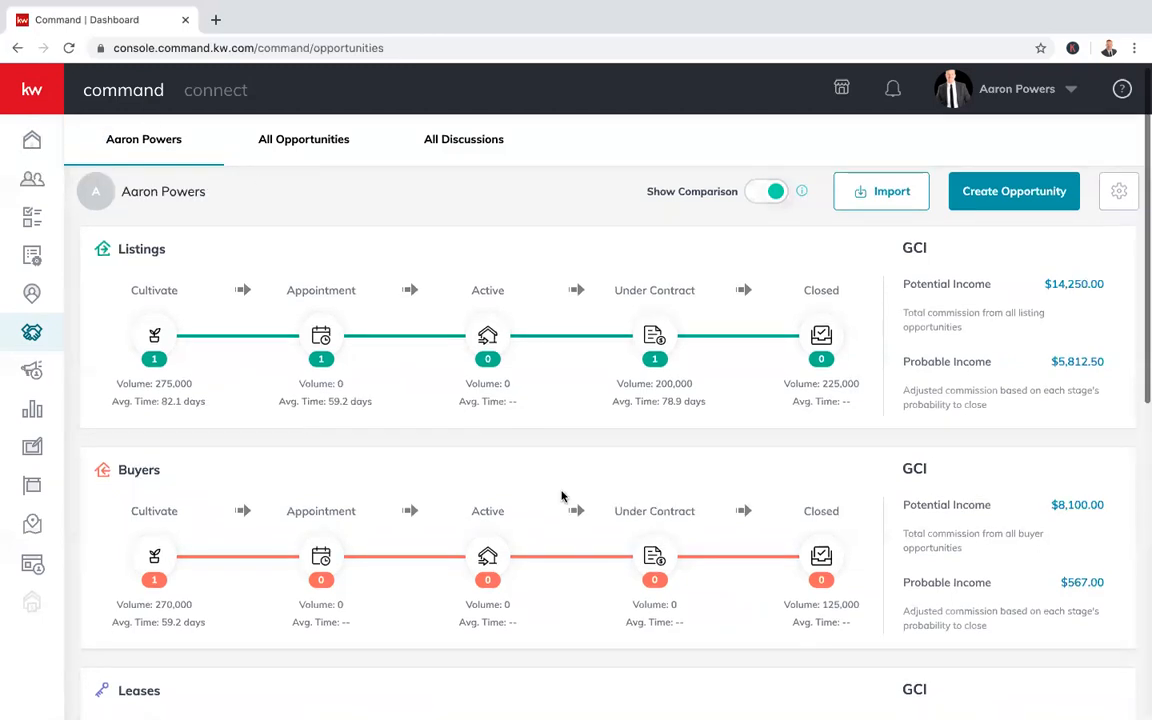
scroll(562, 496, "down", 5)
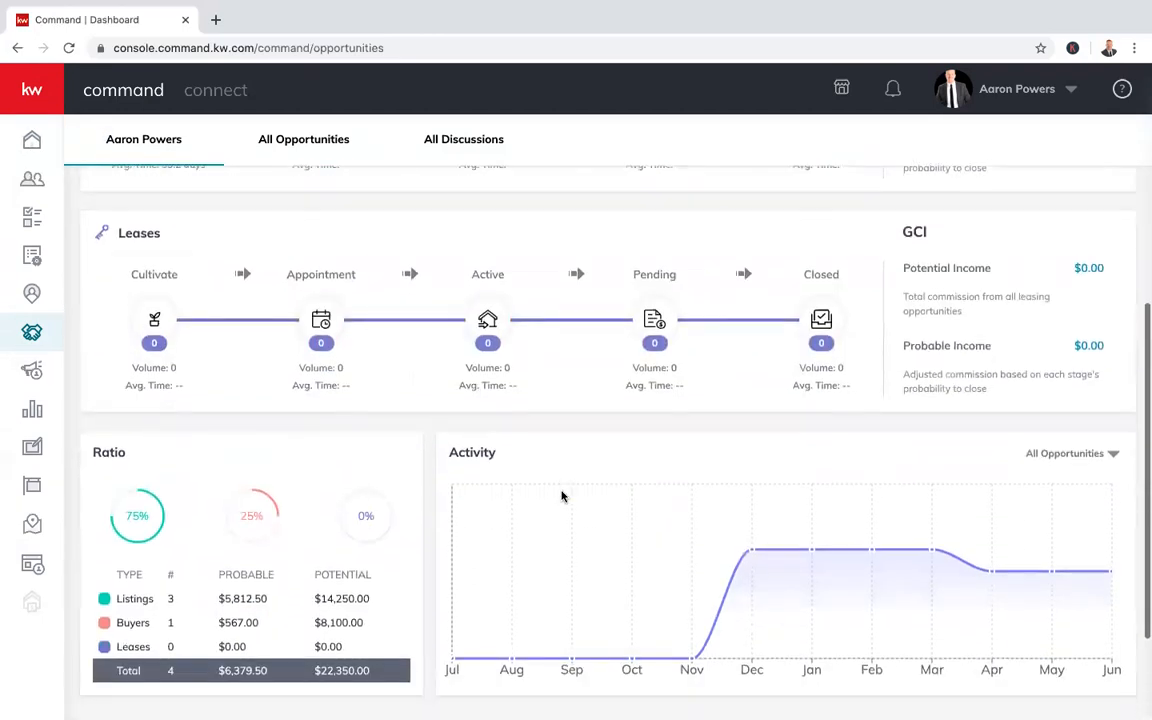
scroll(562, 496, "up", 7)
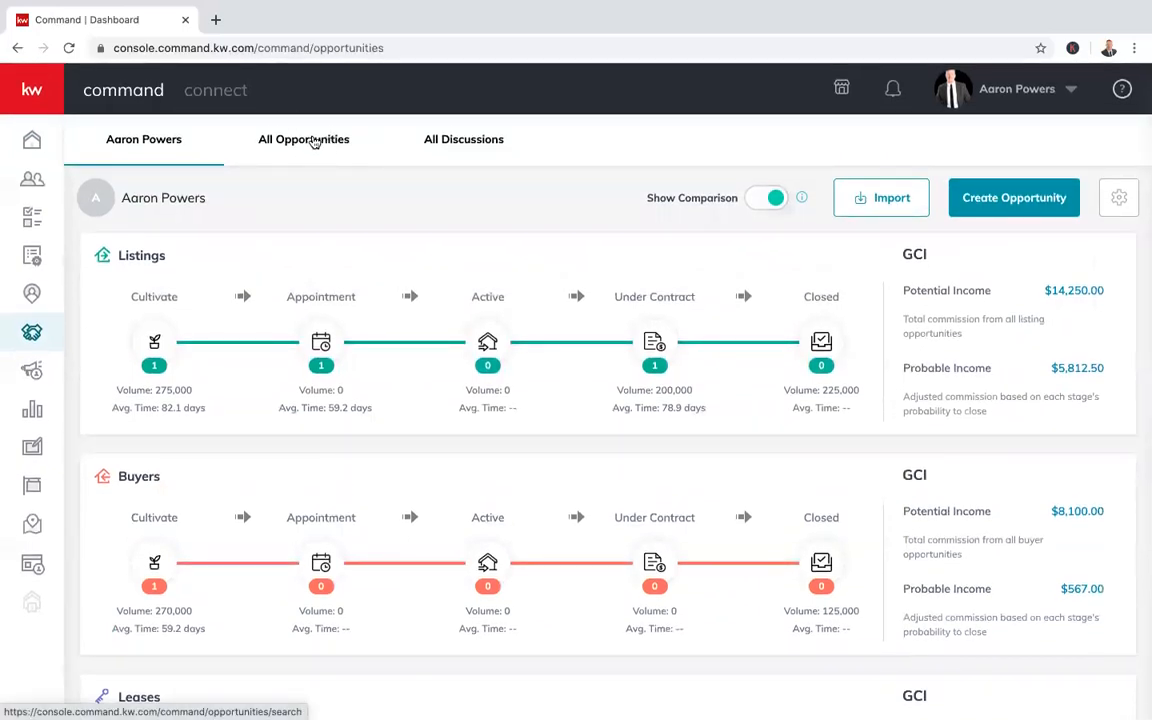
Show the All Opportunities table and check its smartview and Show: 25 choices without changing them
left_click(314, 143)
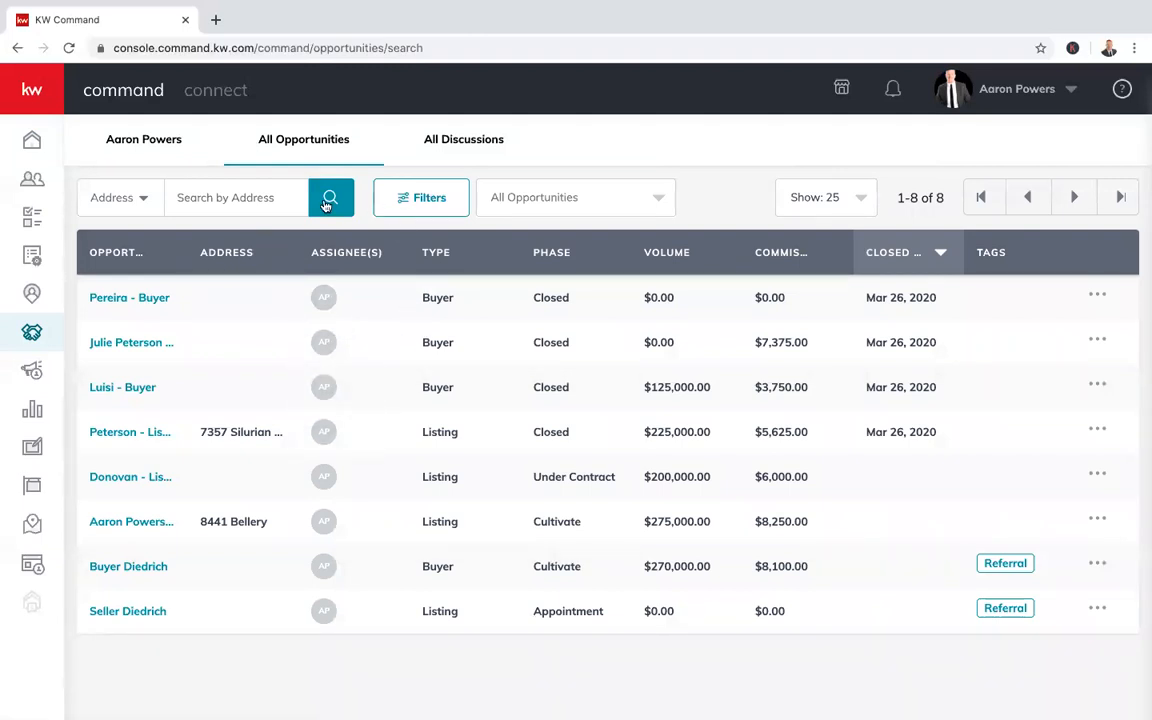
left_click(141, 140)
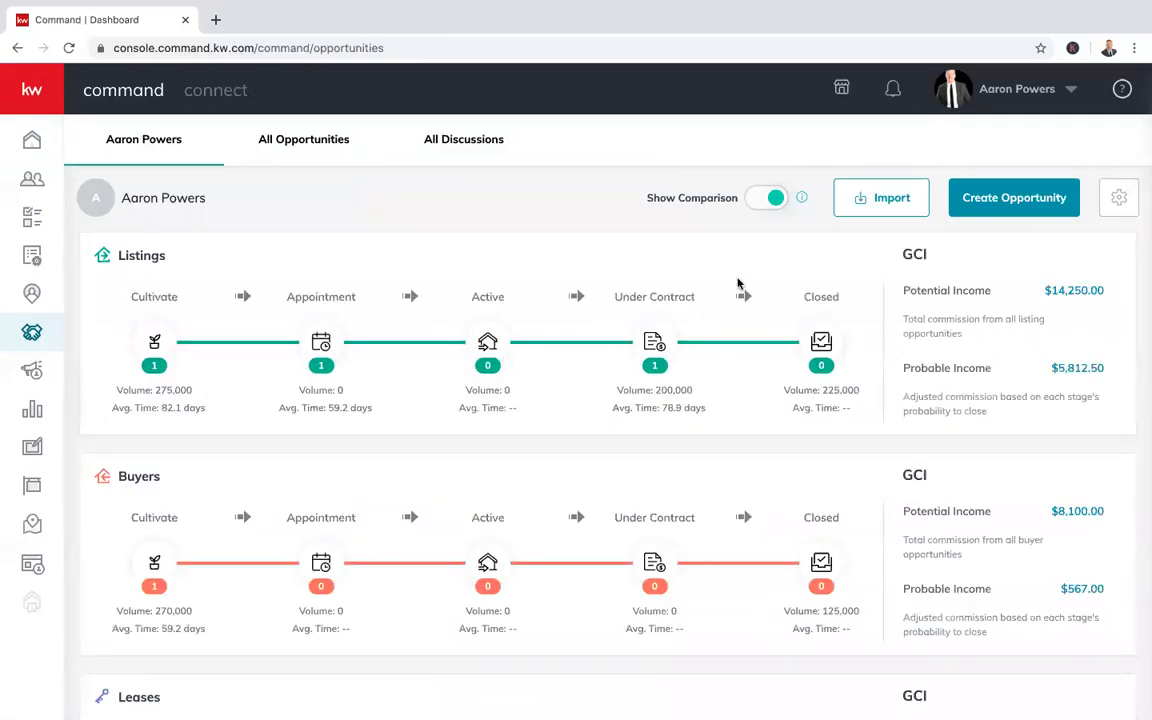
left_click(289, 141)
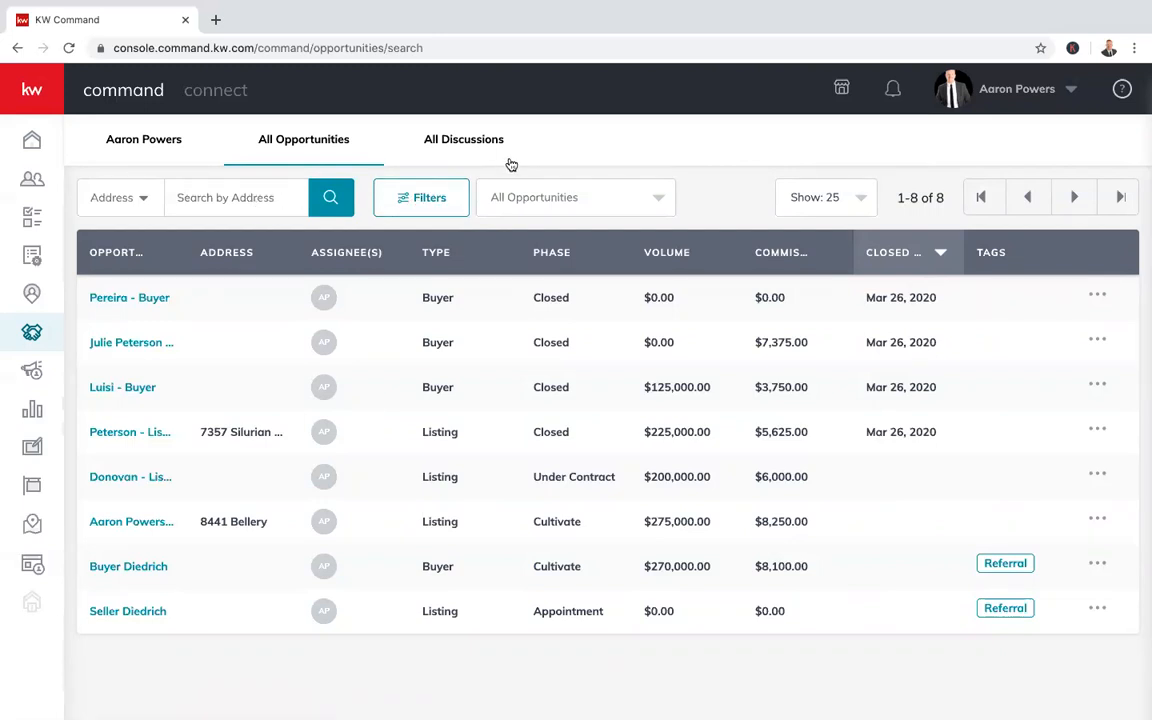
left_click(656, 201)
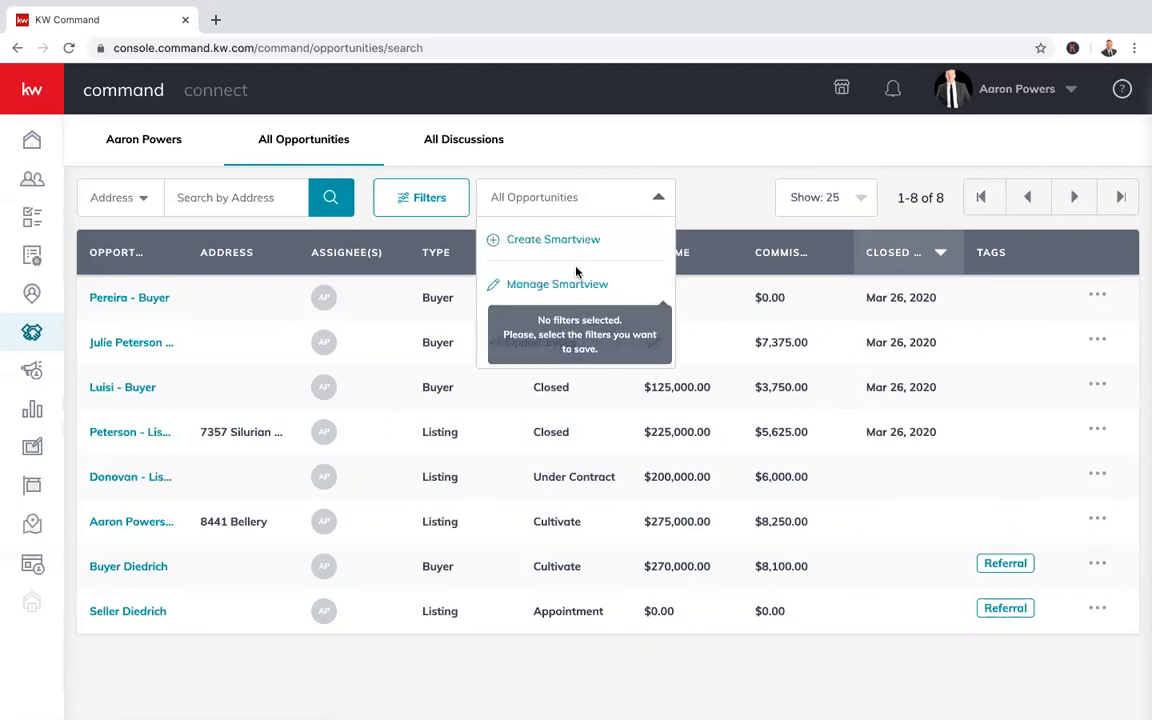
left_click(669, 199)
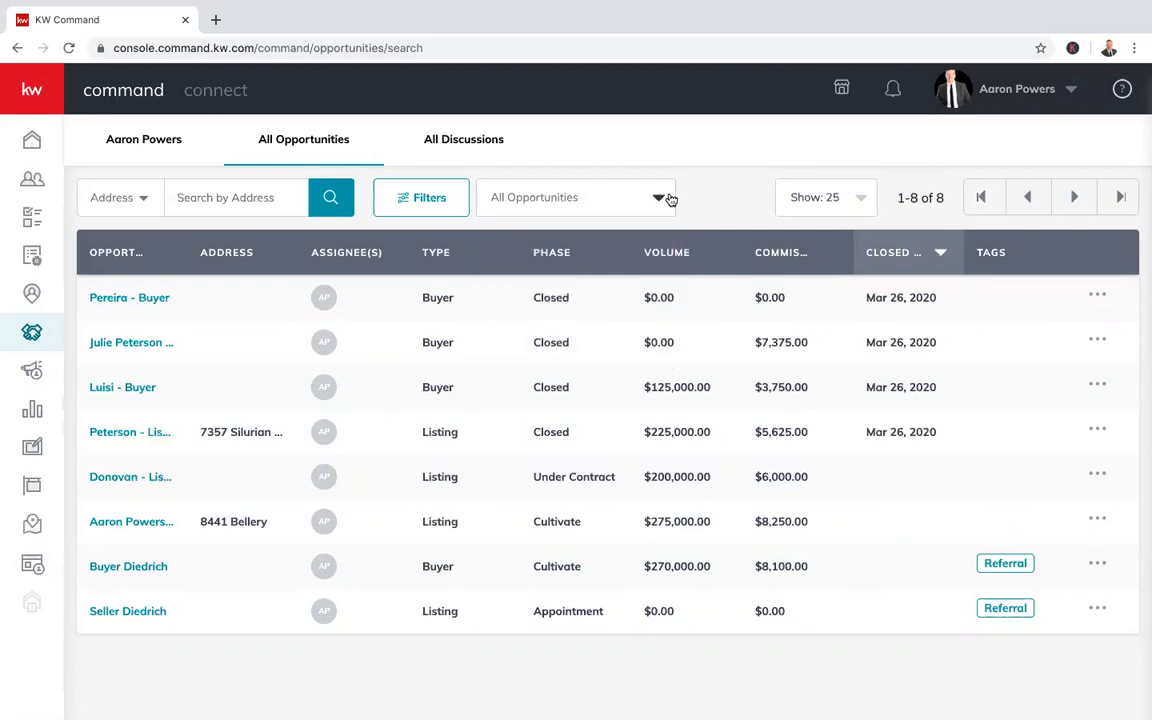
left_click(791, 199)
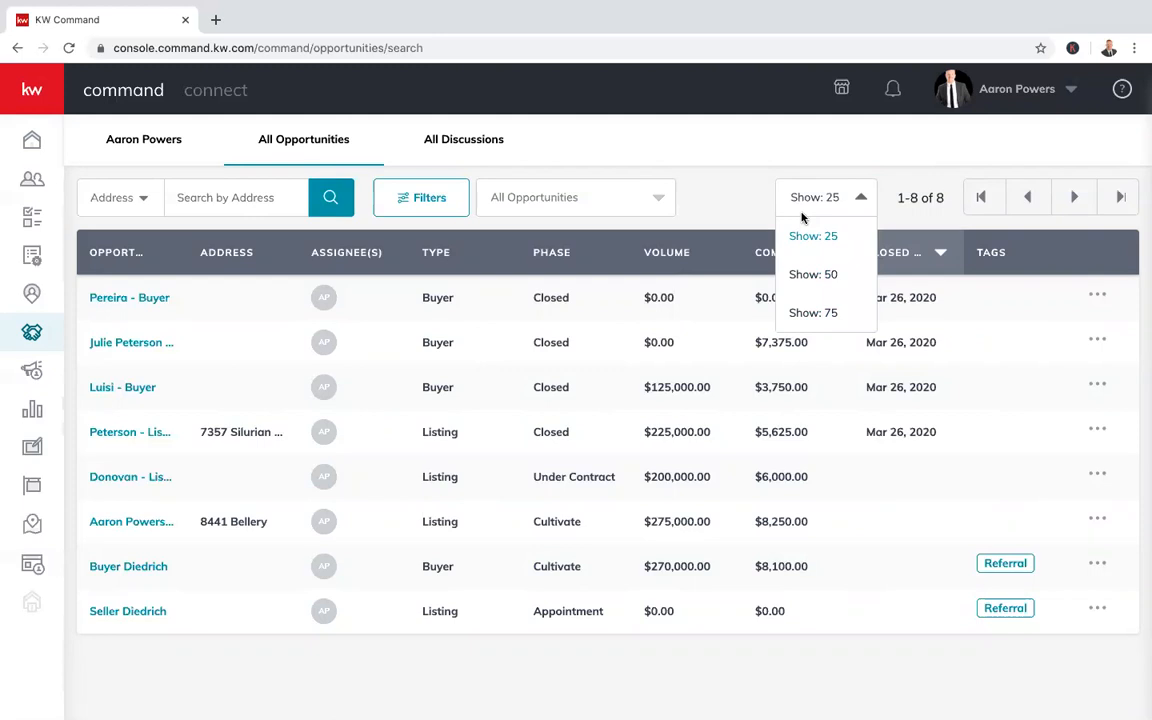
left_click(801, 199)
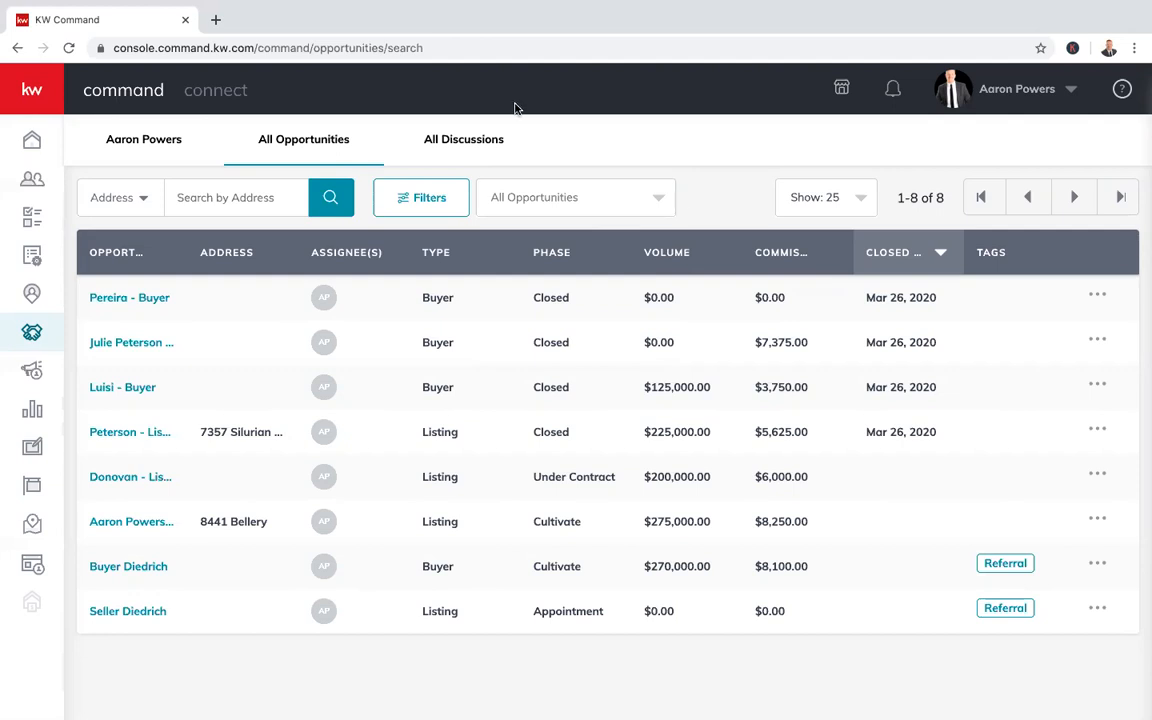
Check the empty All Discussions list, then return to the personal pipeline overview
left_click(469, 144)
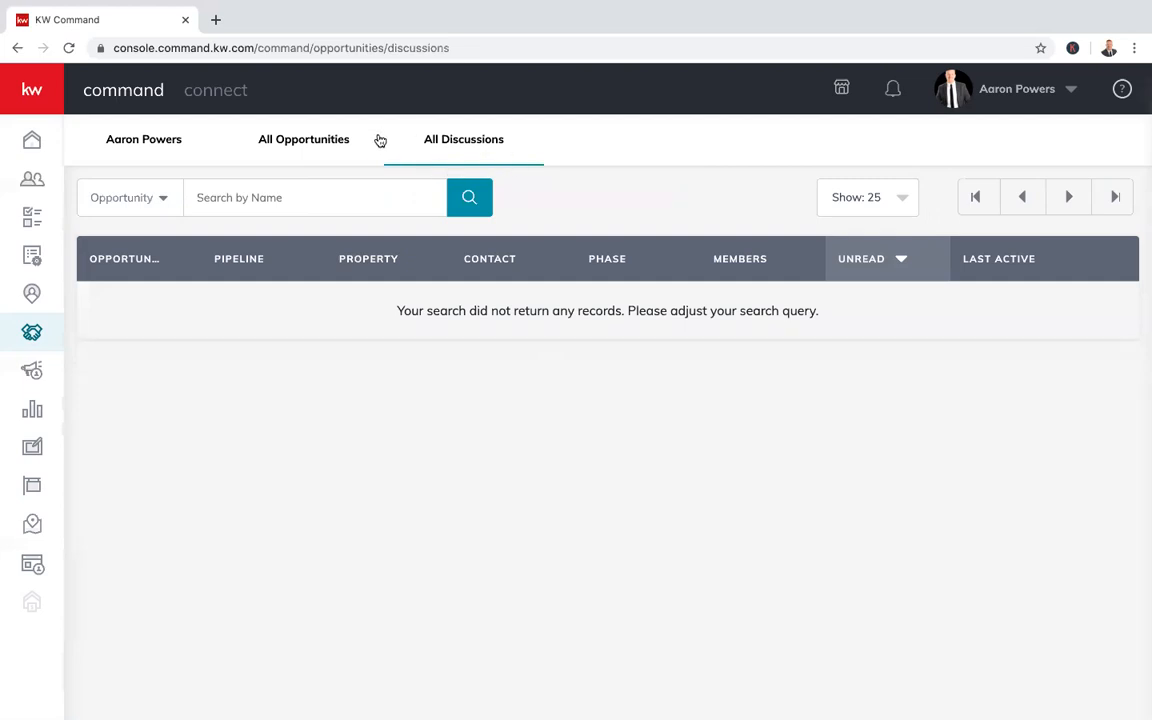
left_click(149, 141)
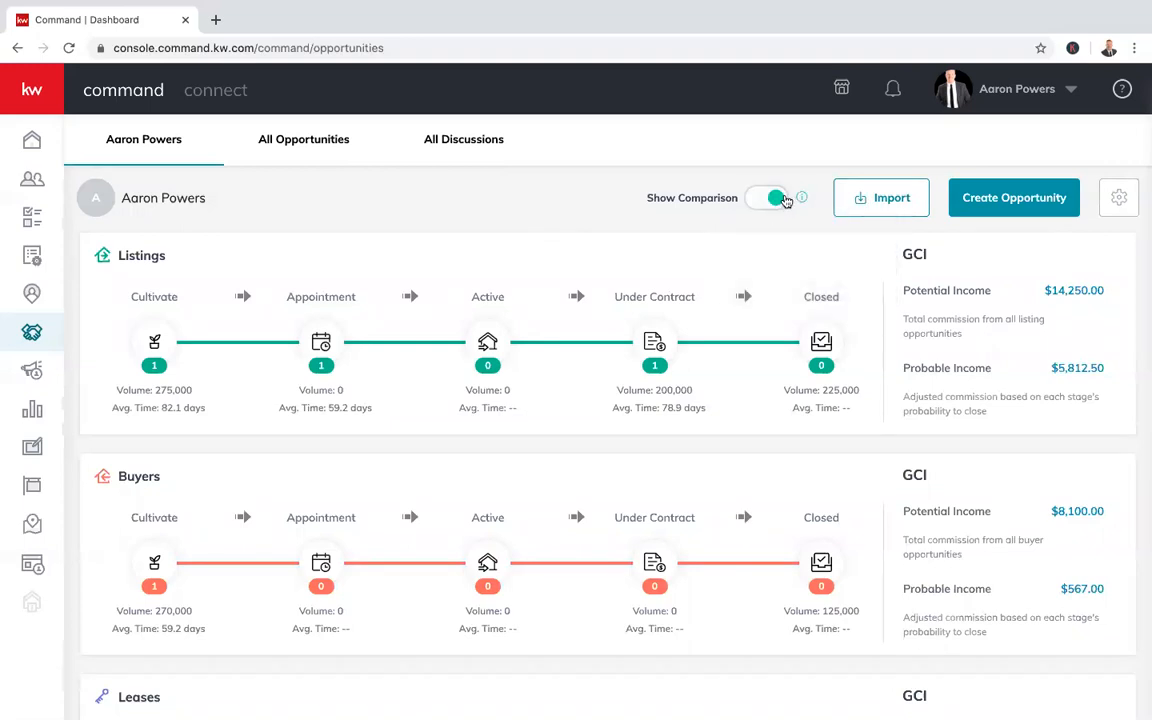
mouse_move(801, 199)
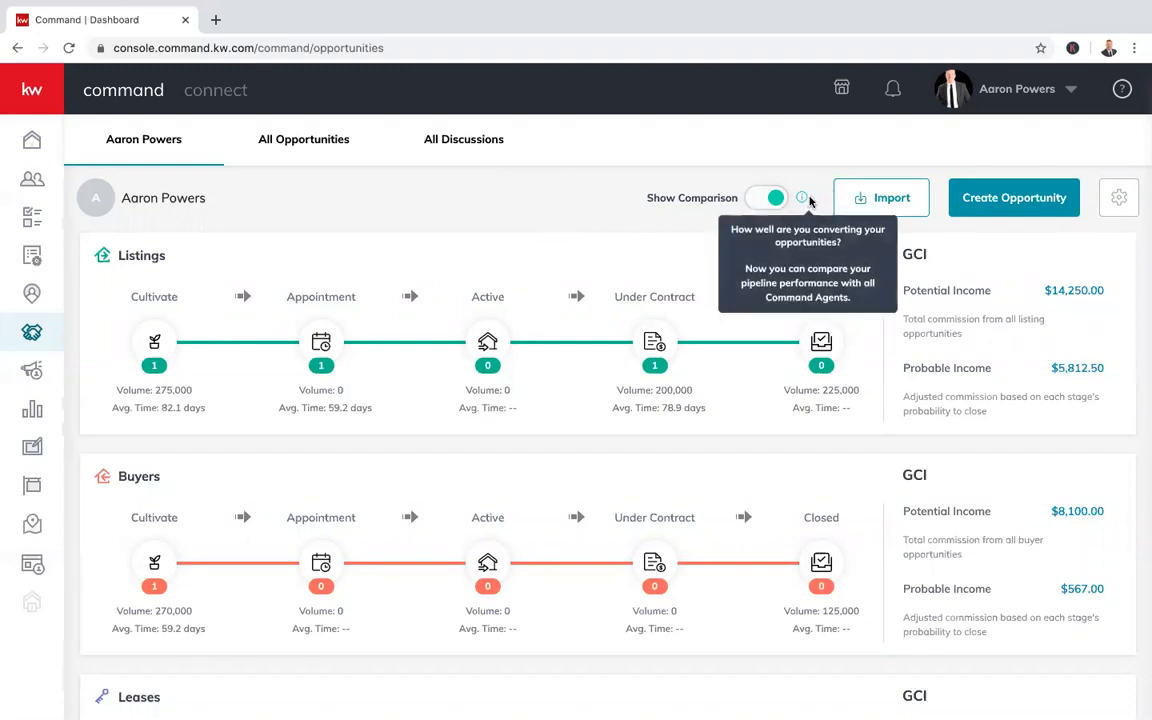
left_click(893, 203)
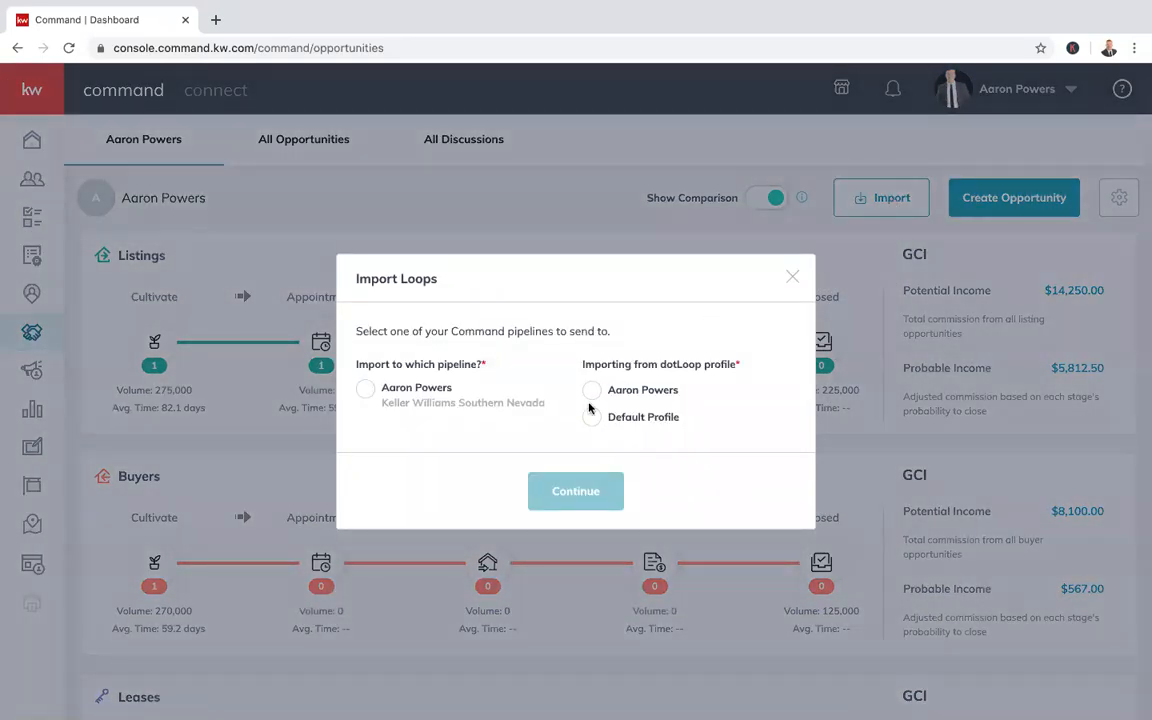
left_click(366, 391)
left_click_drag(660, 367, 700, 369)
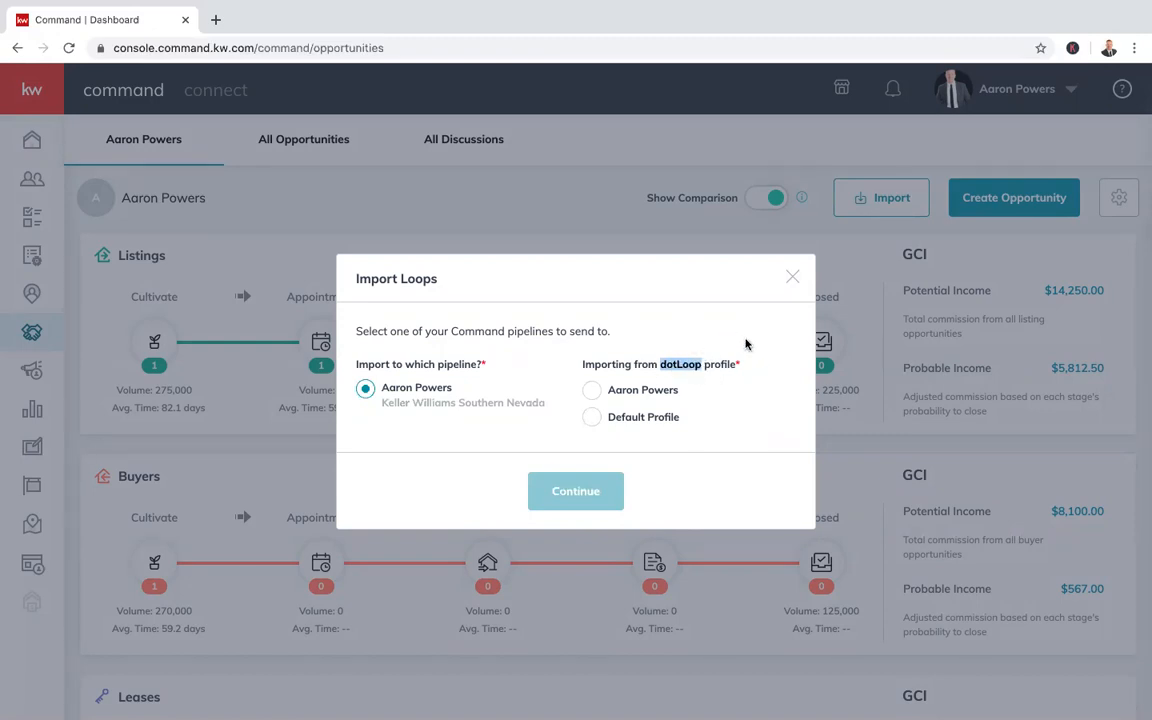
left_click(651, 372)
left_click(592, 391)
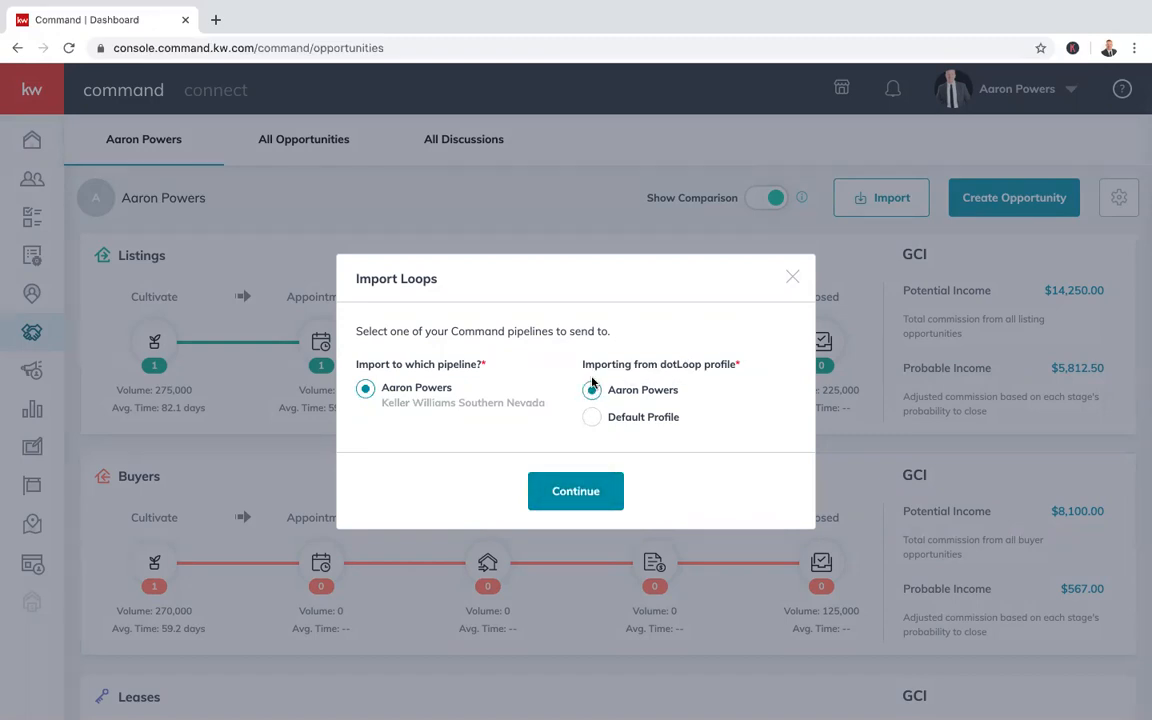
left_click(791, 280)
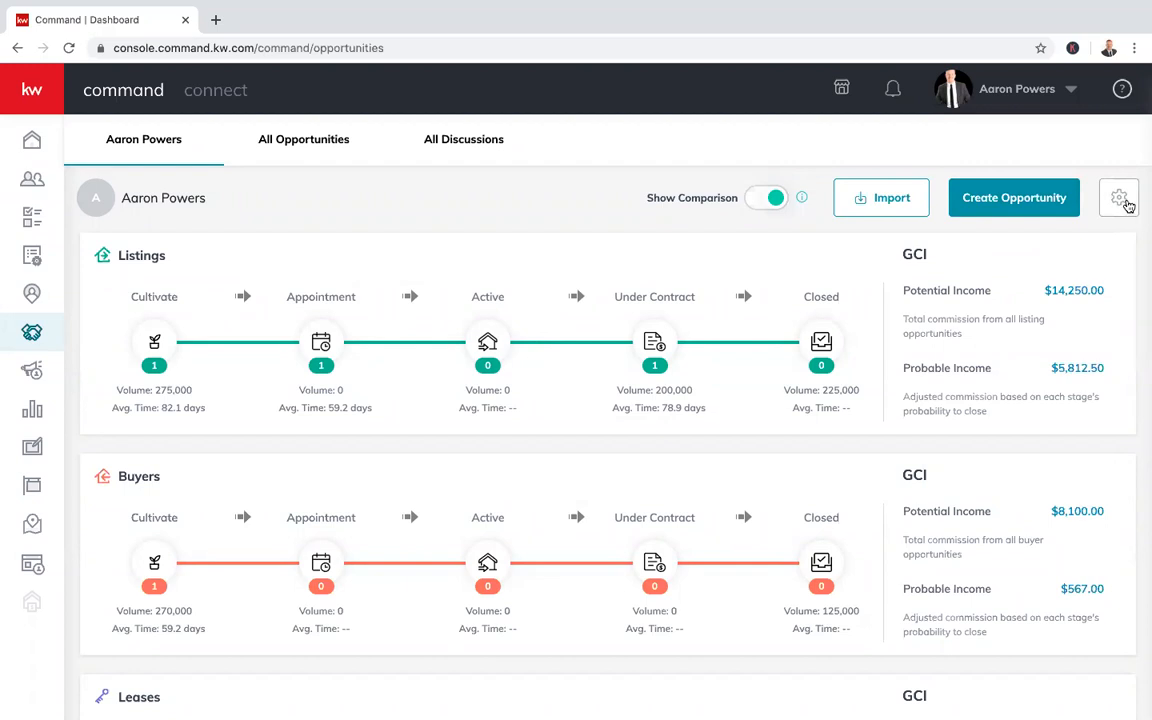
Open the Opportunities settings from the dashboard's gear icon
left_click(1126, 204)
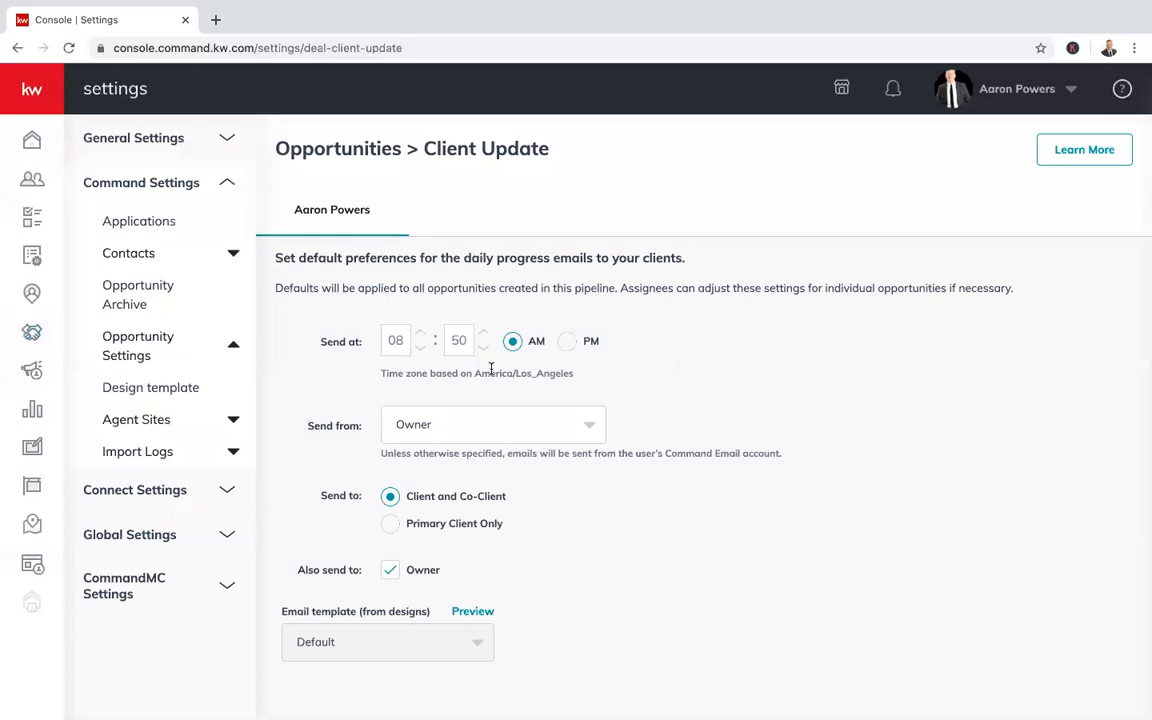
Keep Owner as the client update sender and toggle the Also send to Owner option
left_click(568, 422)
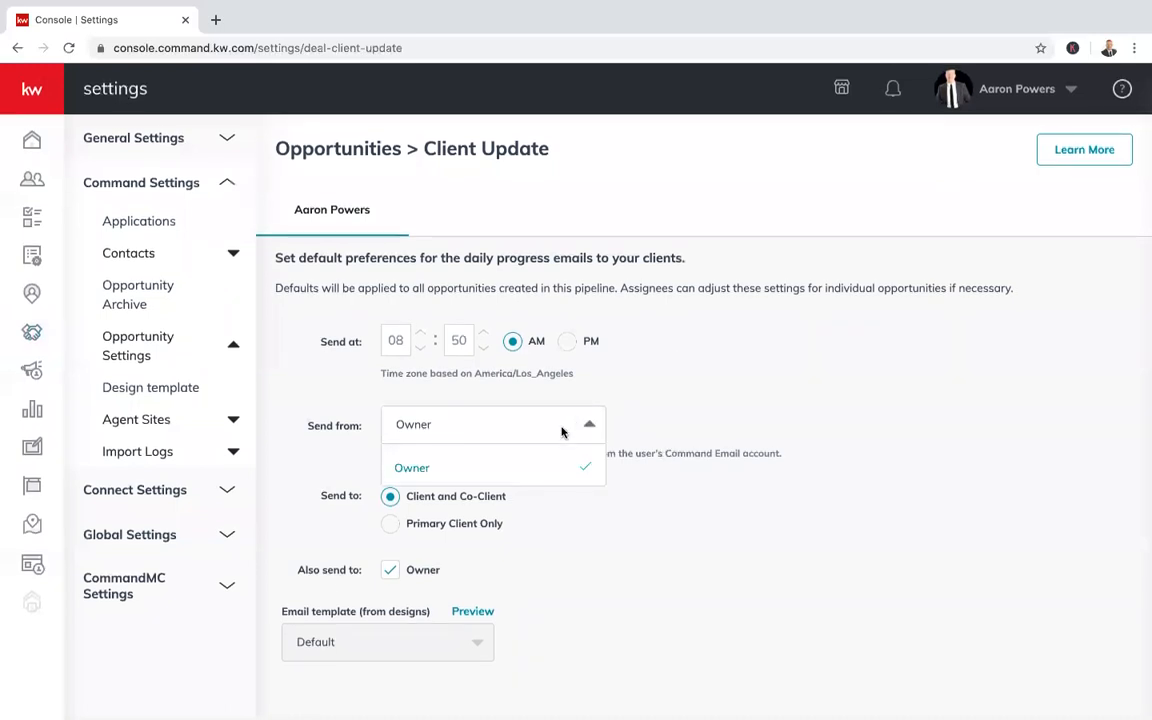
left_click(582, 470)
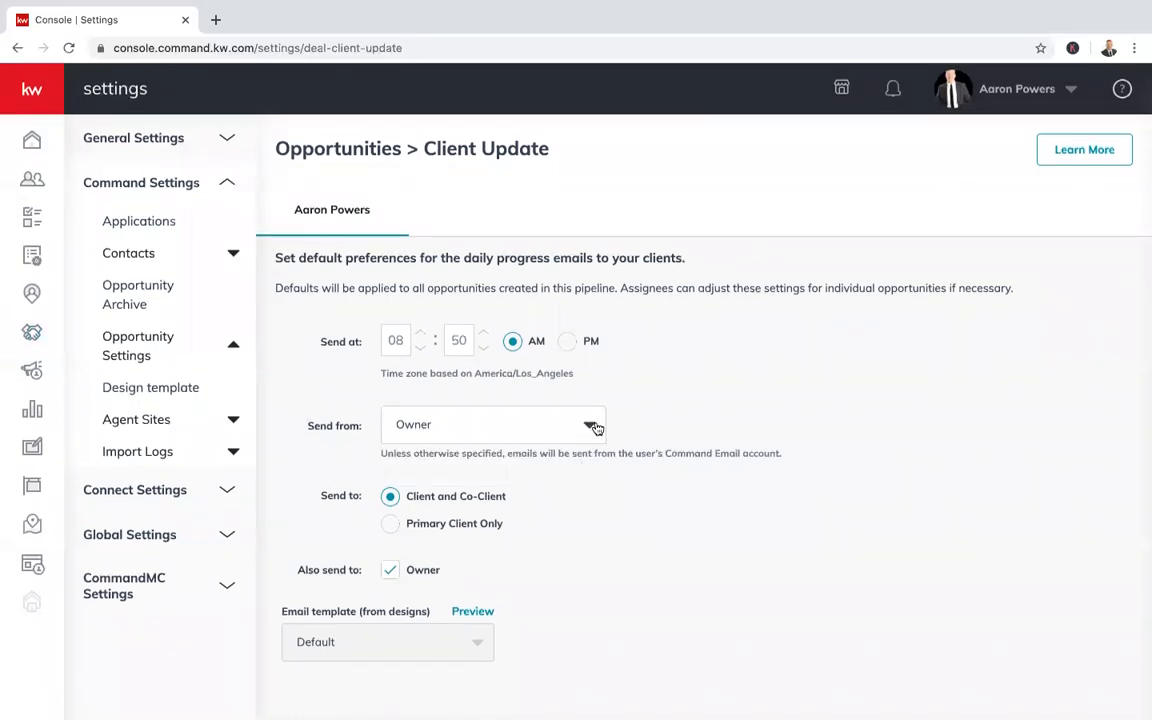
left_click(588, 427)
left_click(588, 427)
left_click(391, 572)
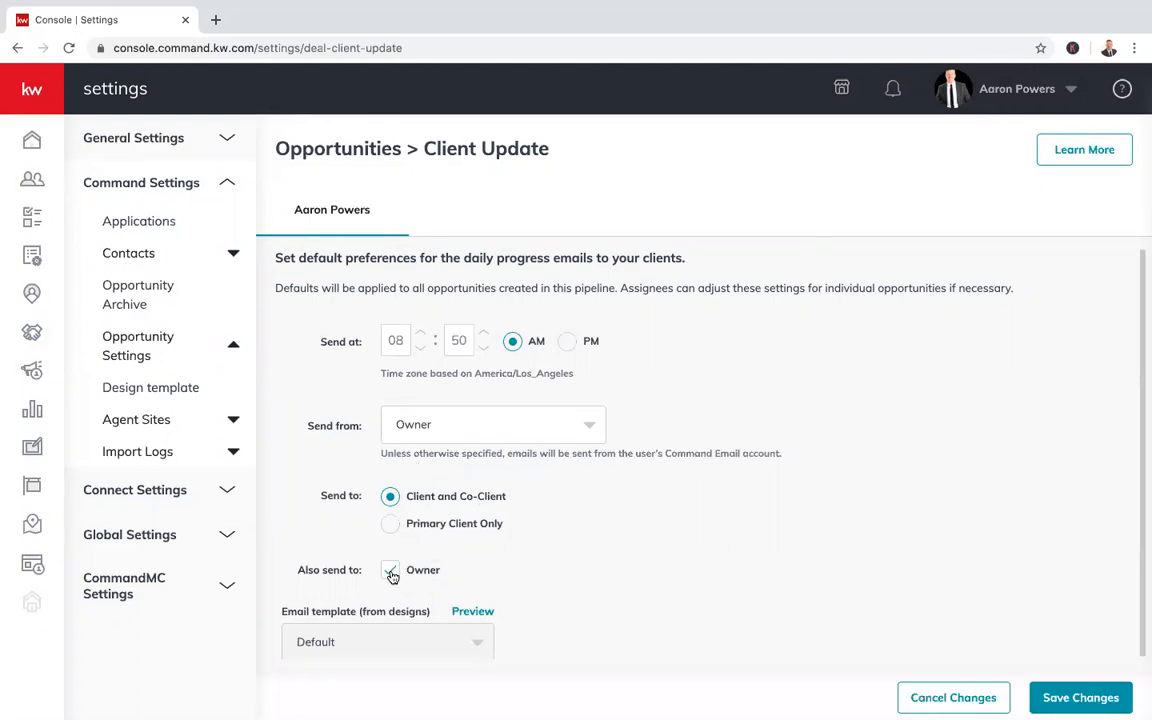
scroll(597, 583, "down", 1)
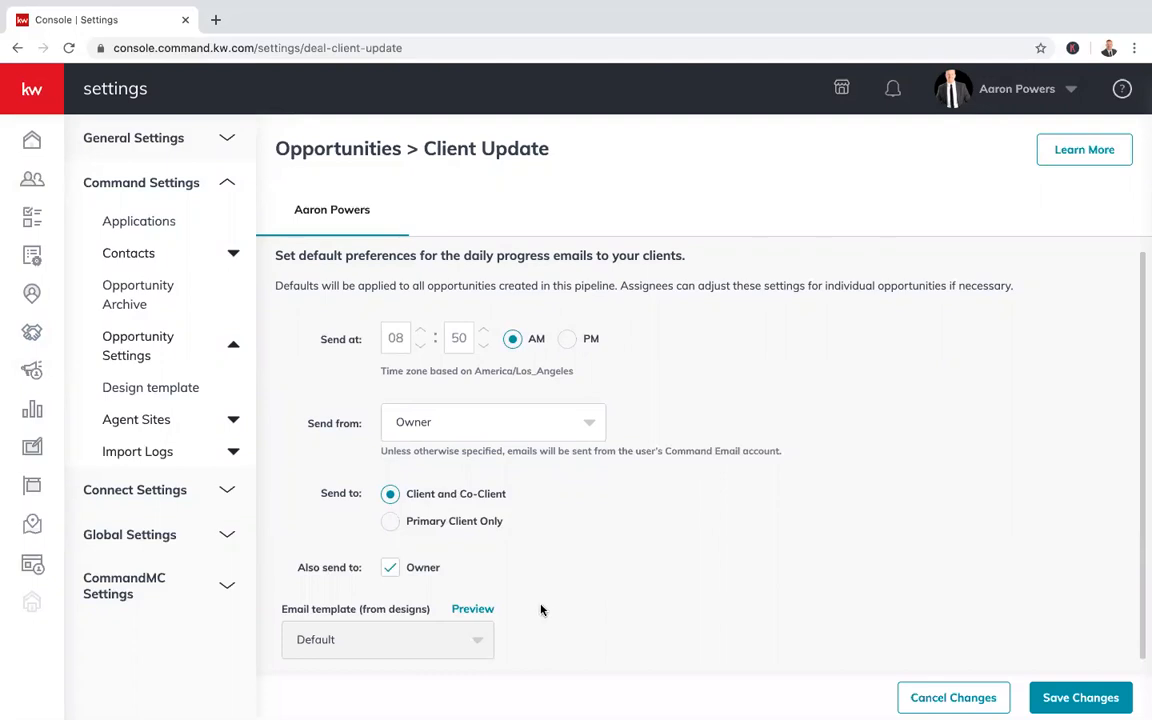
Preview the Default Email Template and scroll through it to the Keller Williams footer and back
left_click(472, 609)
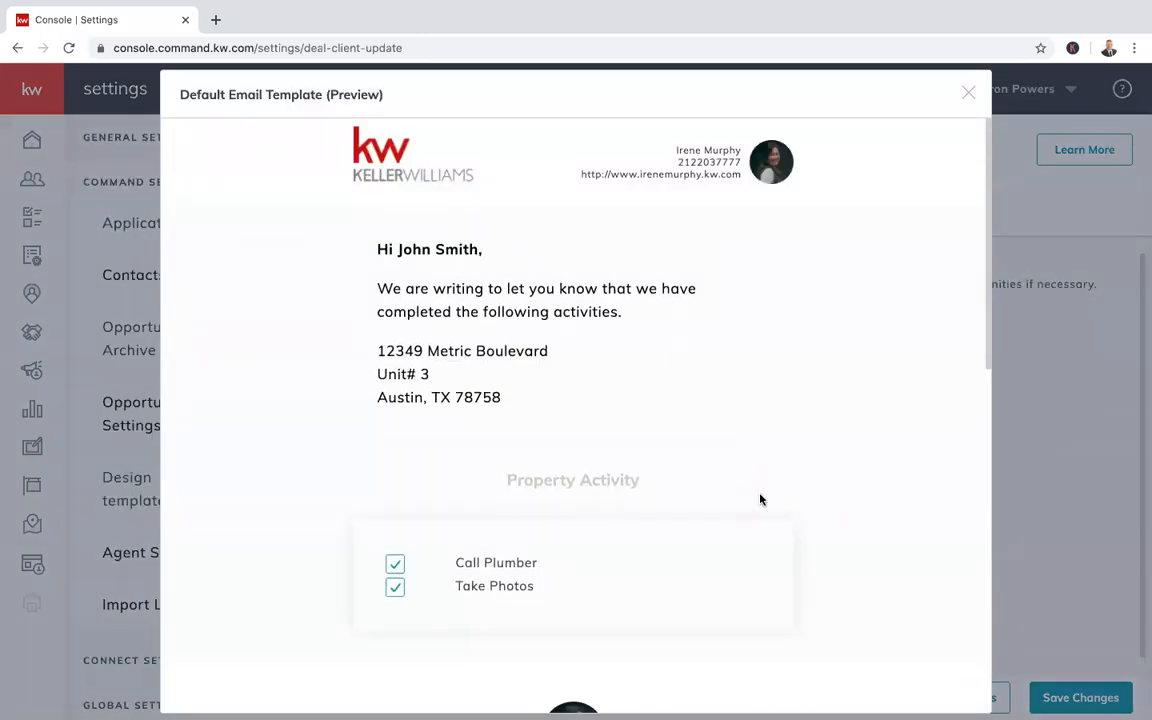
scroll(748, 458, "down", 1)
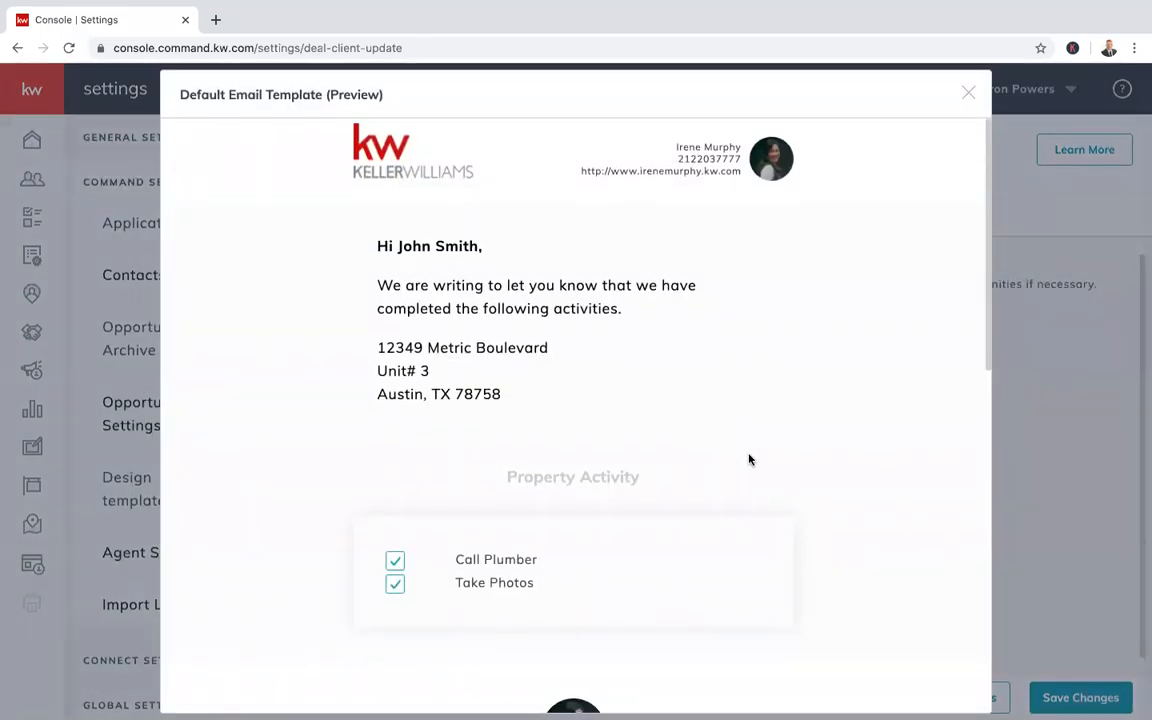
scroll(748, 458, "up", 1)
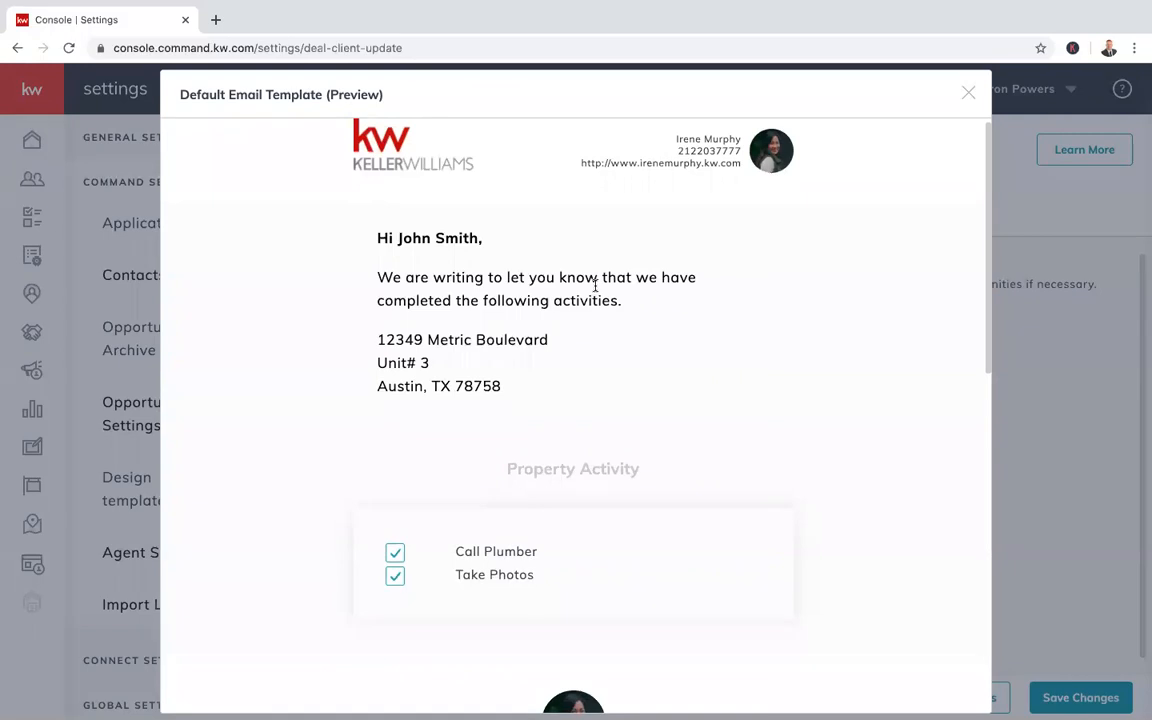
scroll(629, 367, "down", 1)
scroll(596, 275, "up", 1)
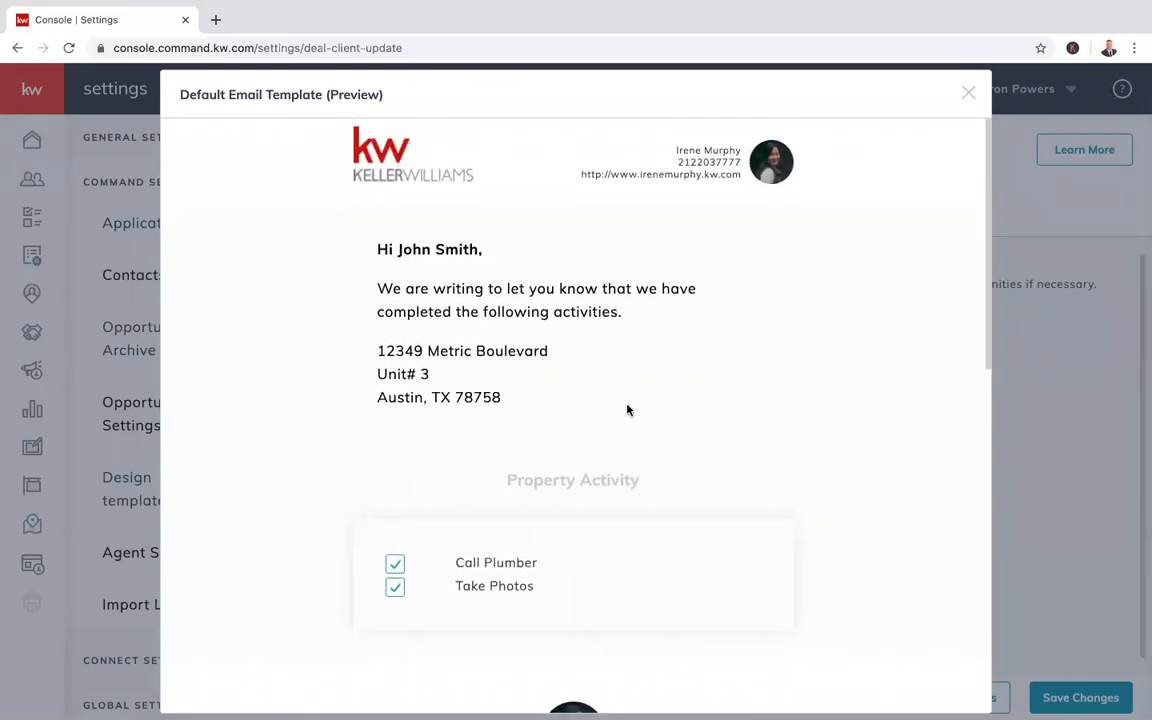
scroll(626, 409, "down", 1)
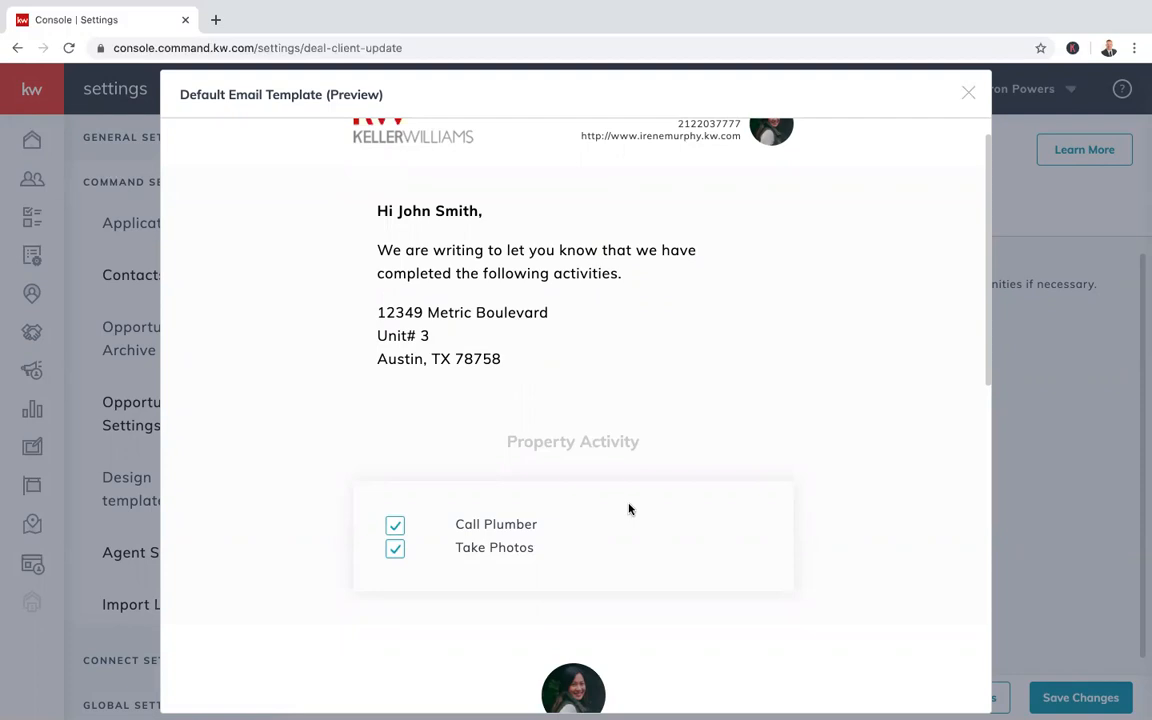
scroll(629, 510, "down", 3)
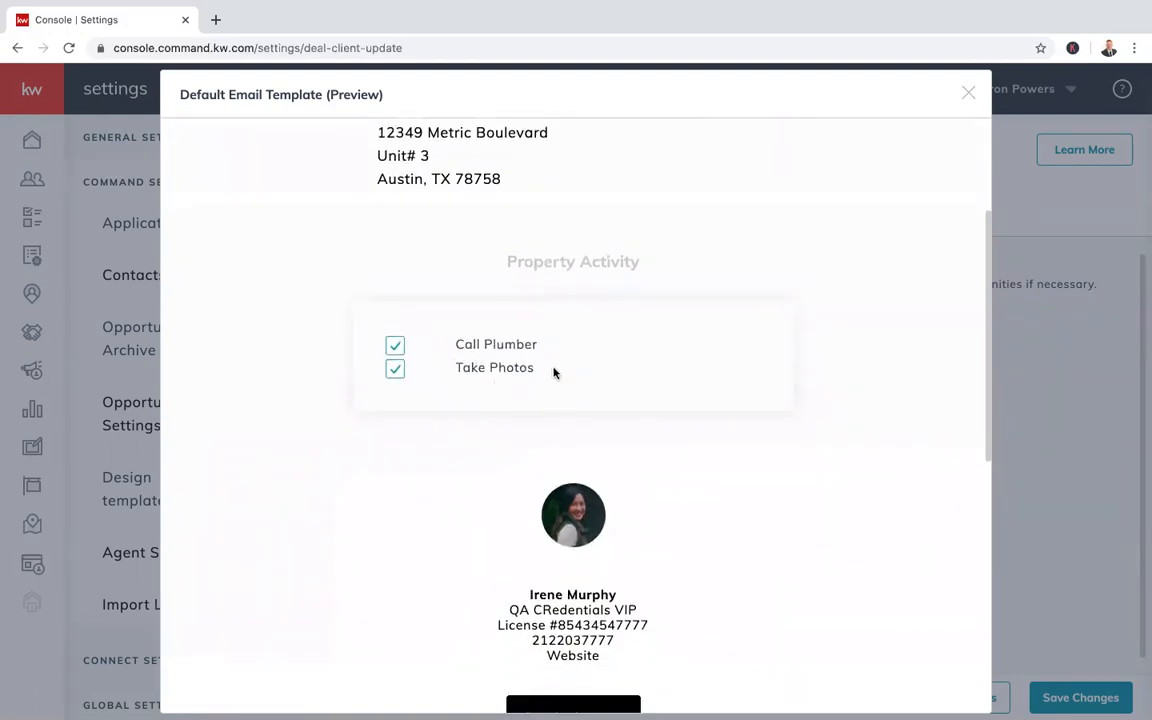
scroll(554, 373, "down", 1)
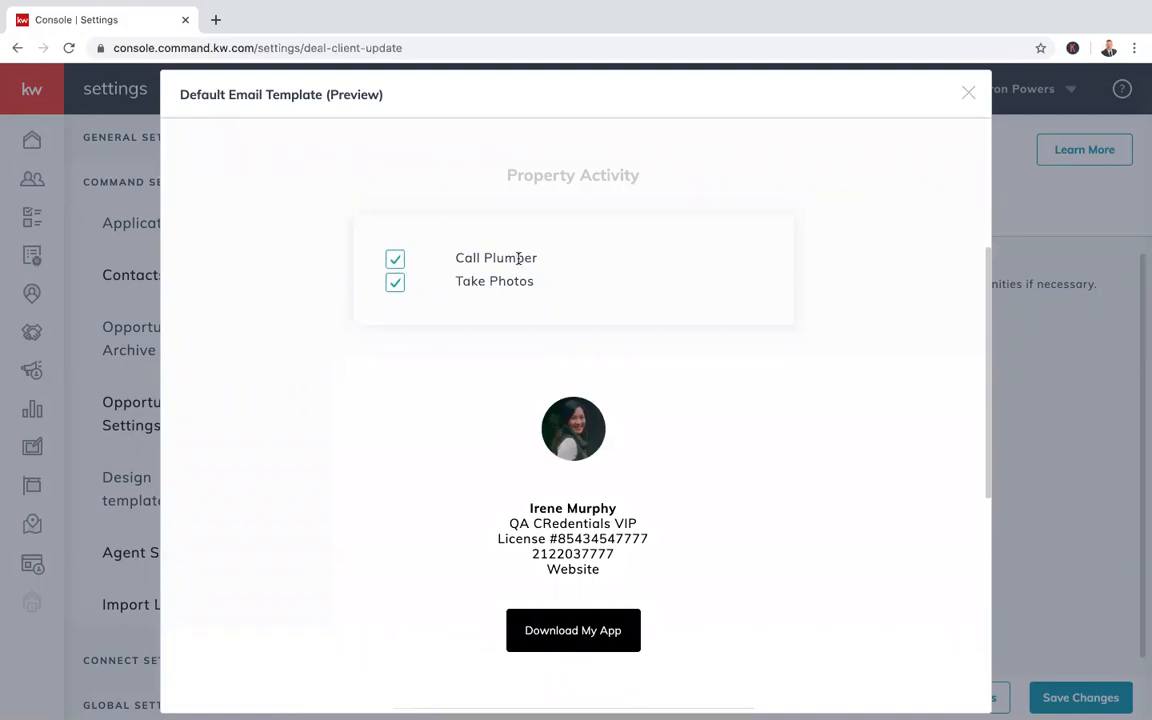
scroll(665, 376, "down", 3)
scroll(665, 376, "up", 5)
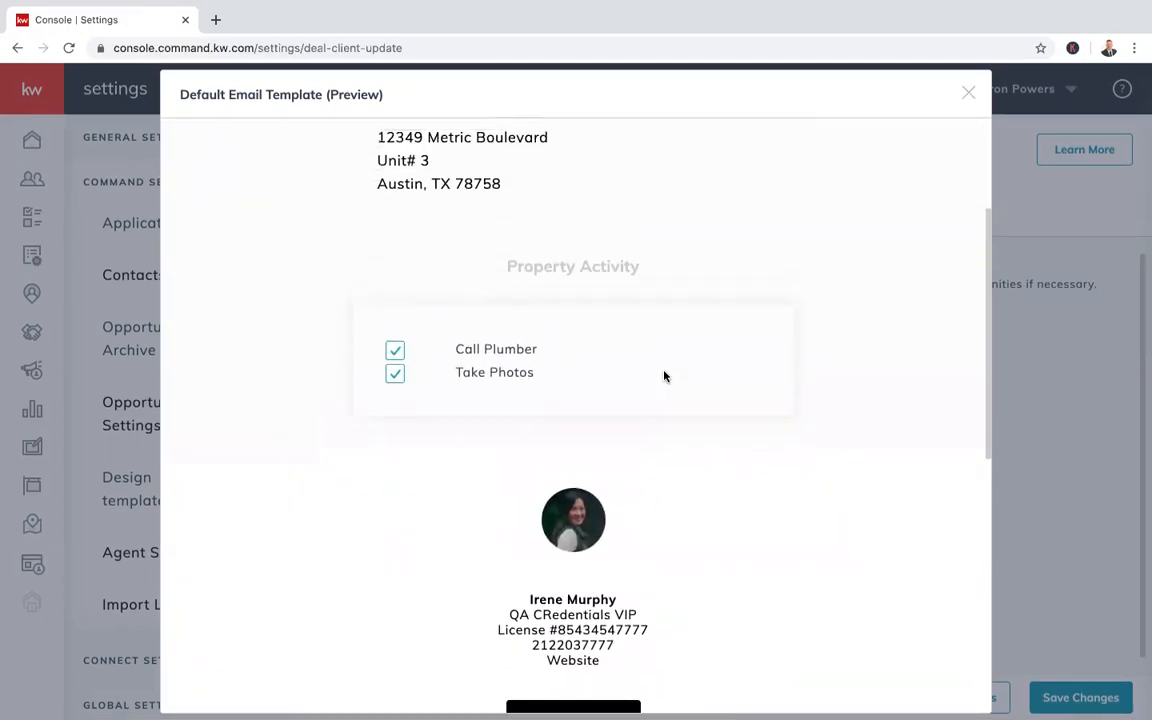
scroll(650, 412, "down", 2)
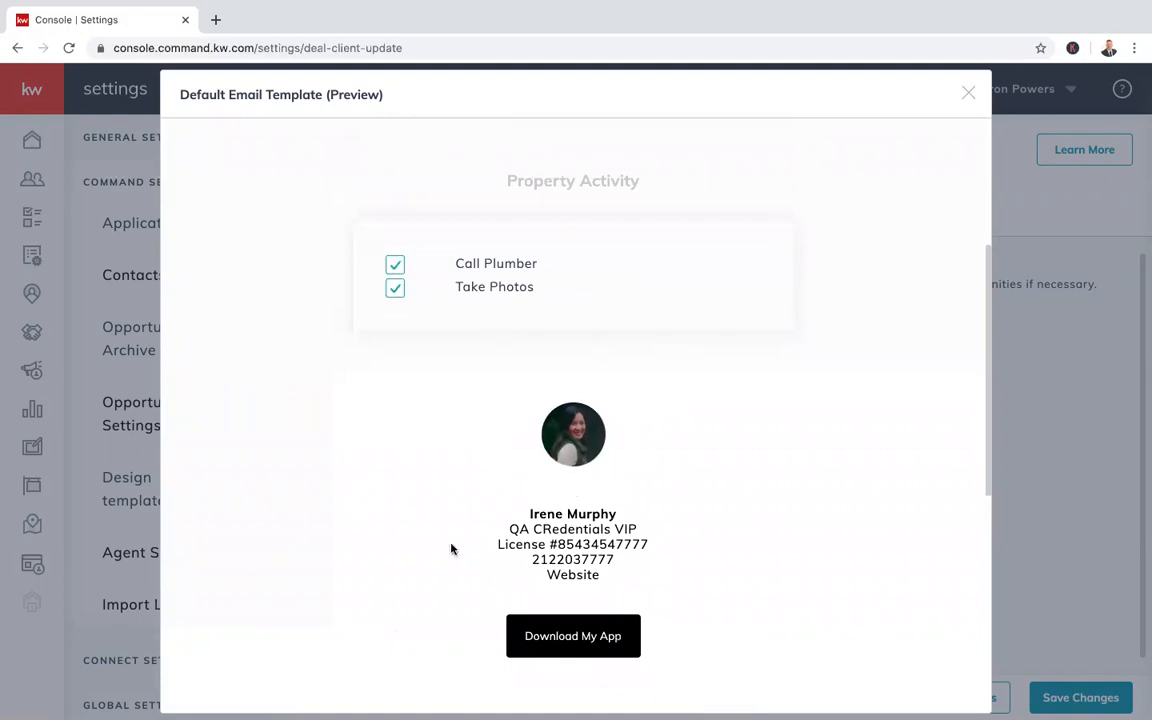
scroll(552, 490, "down", 3)
scroll(602, 532, "down", 6)
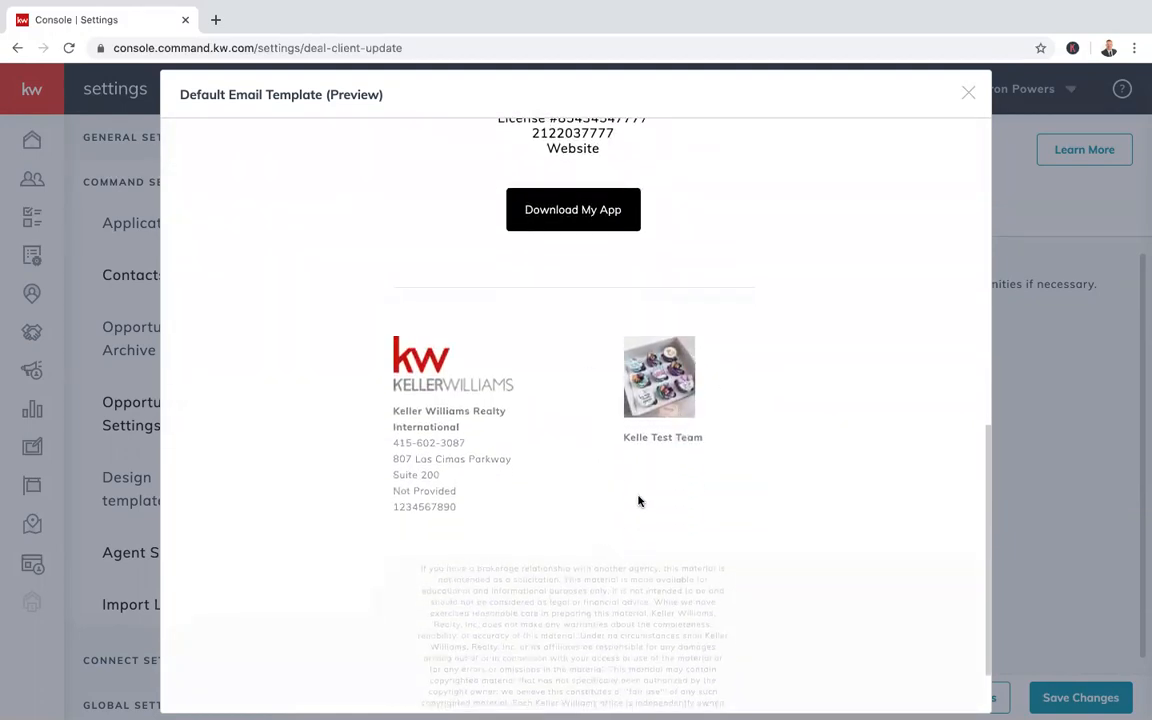
scroll(640, 510, "down", 1)
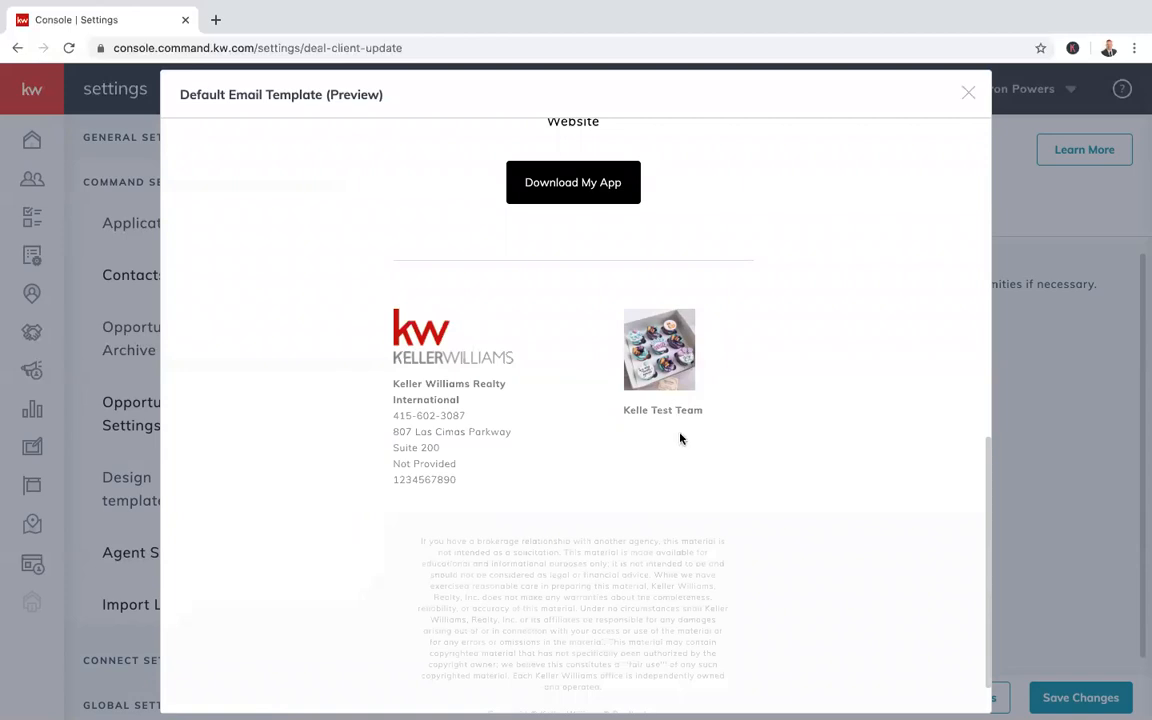
scroll(680, 438, "down", 2)
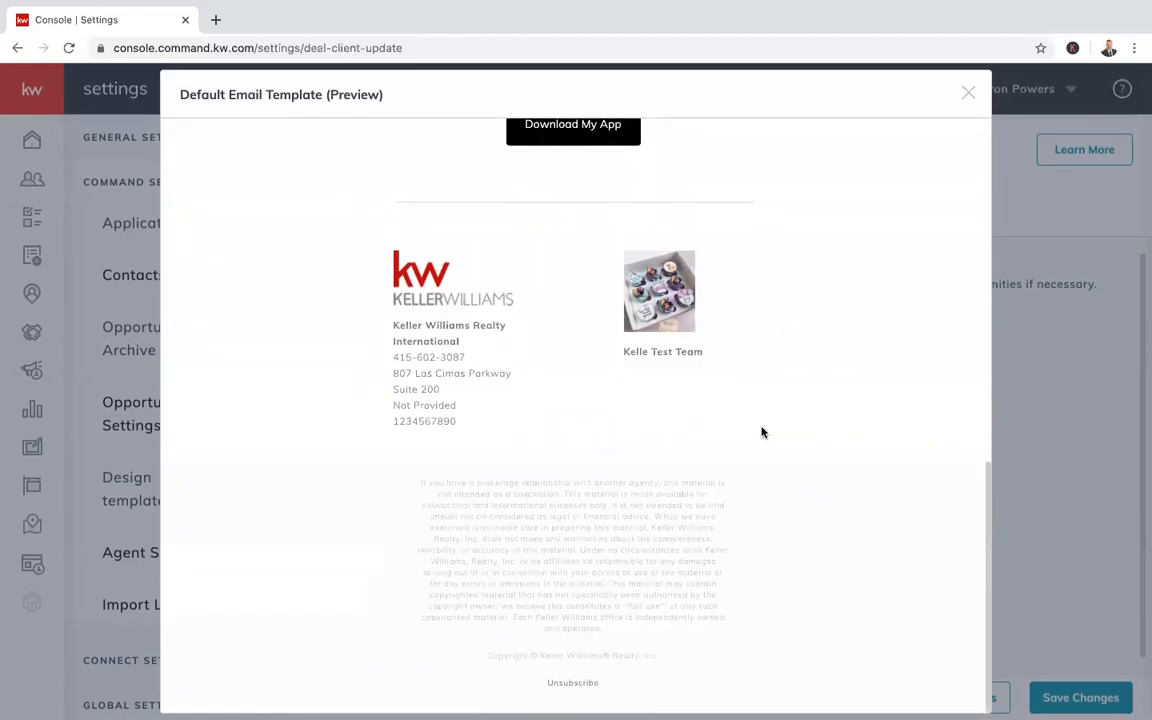
scroll(762, 432, "up", 8)
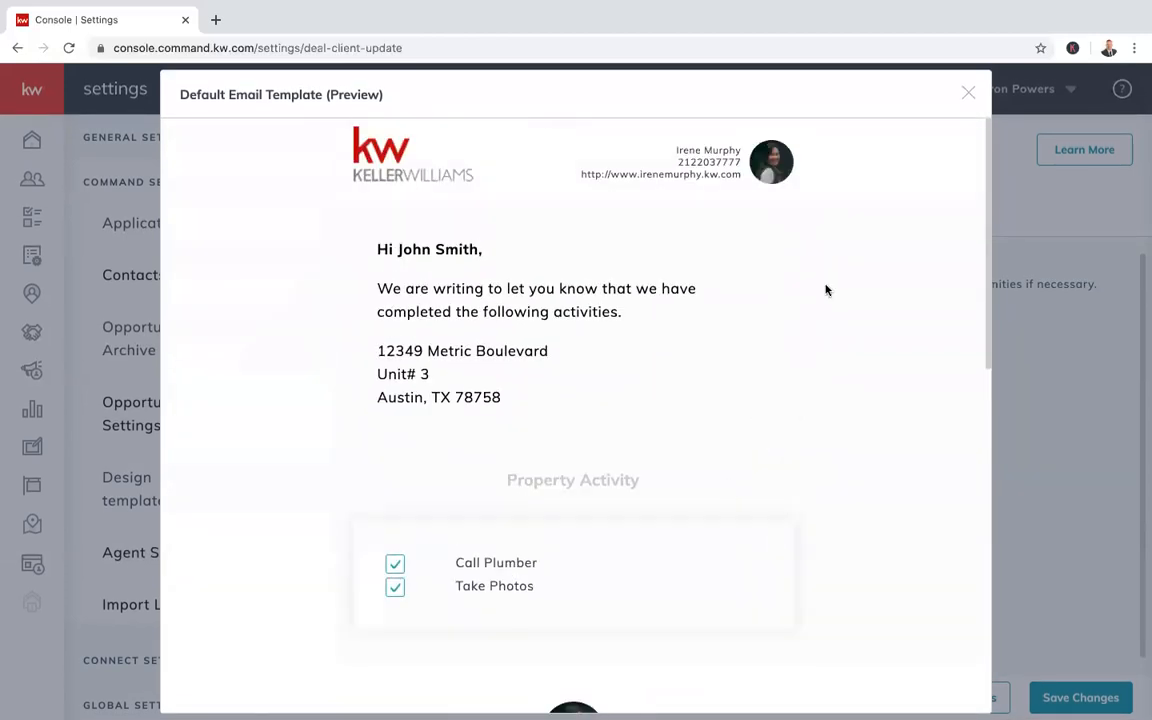
Close the template preview and save the Client Update settings
left_click(968, 93)
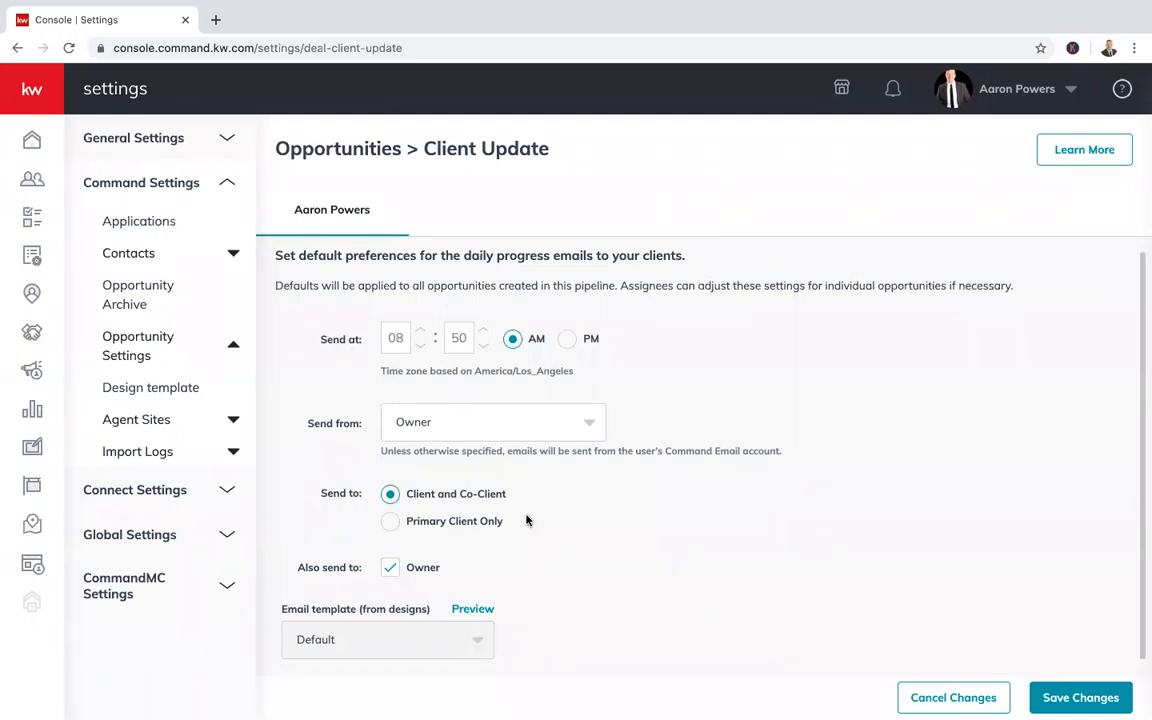
scroll(570, 512, "up", 1)
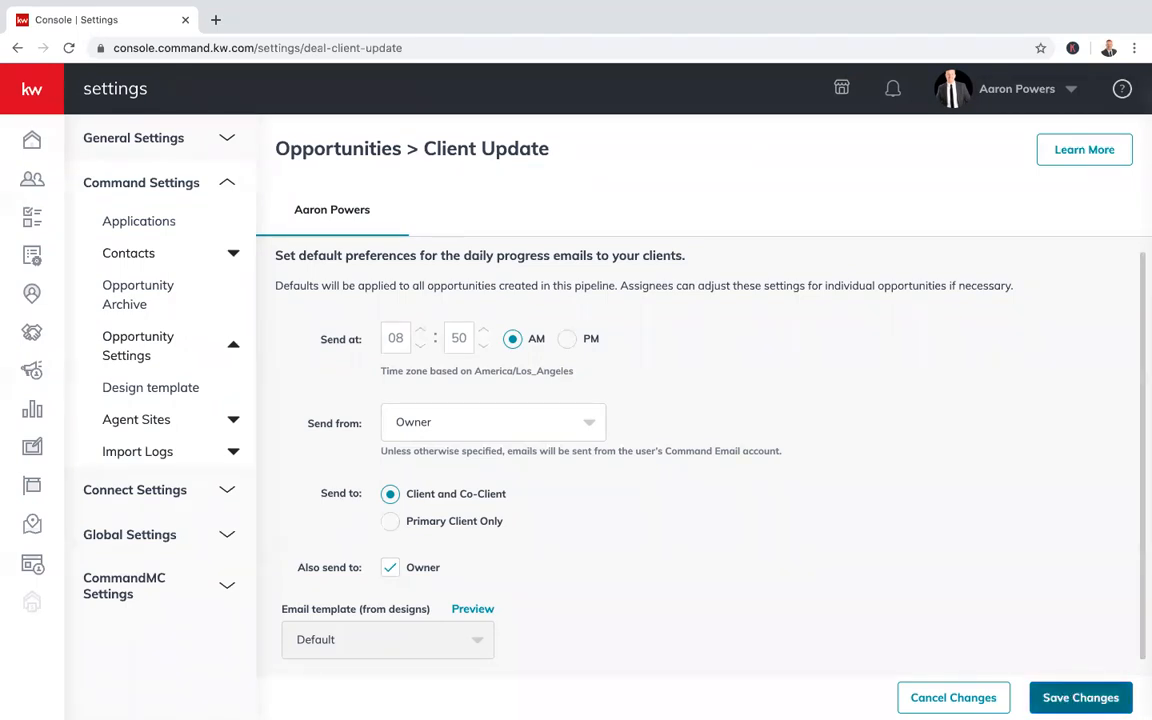
left_click(1080, 697)
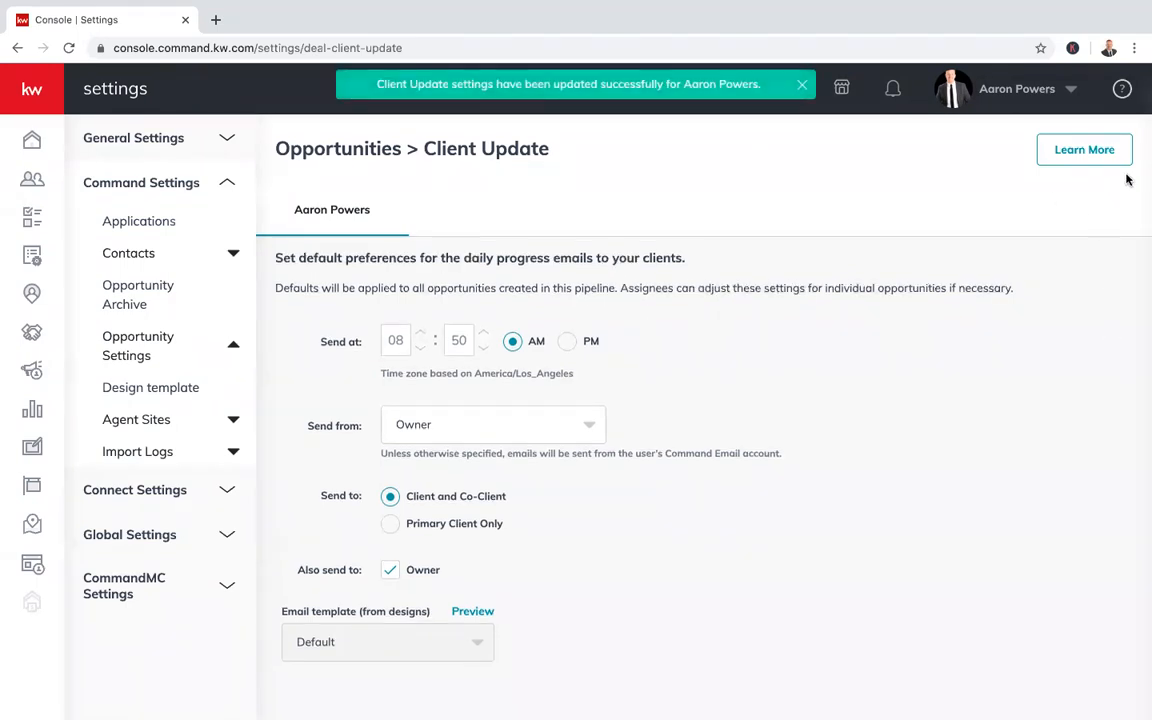
View the Design template settings, then the Archive Opportunities page with its one archived listing
left_click(180, 342)
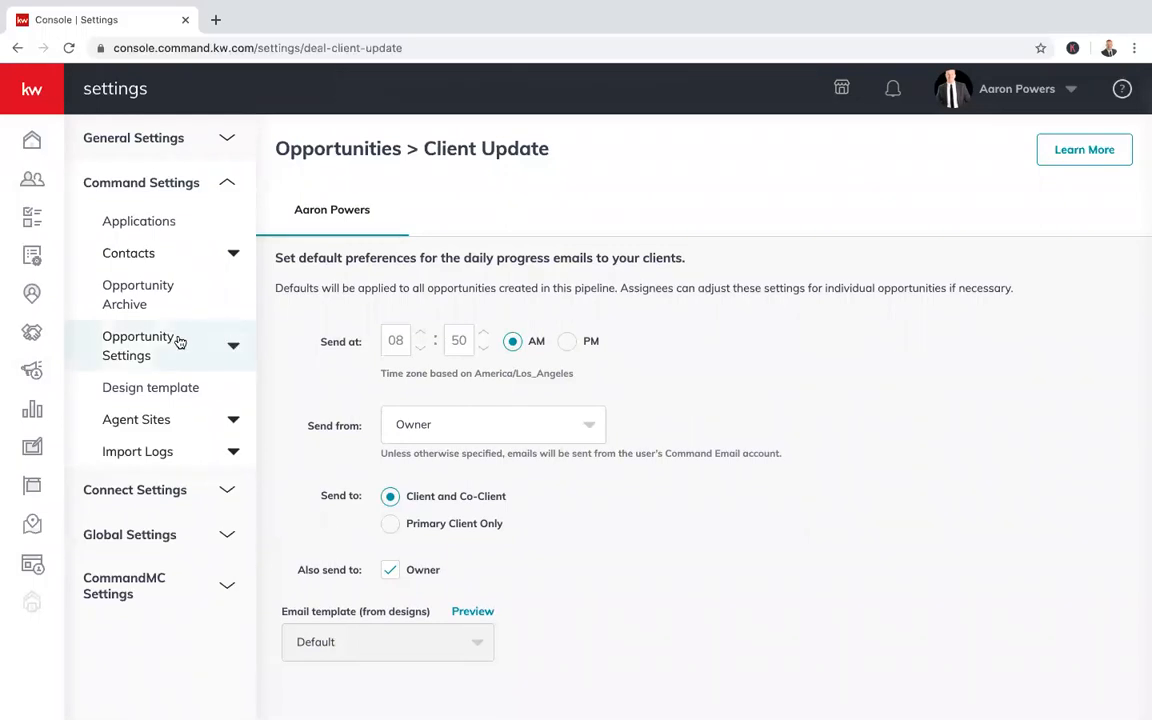
left_click(180, 342)
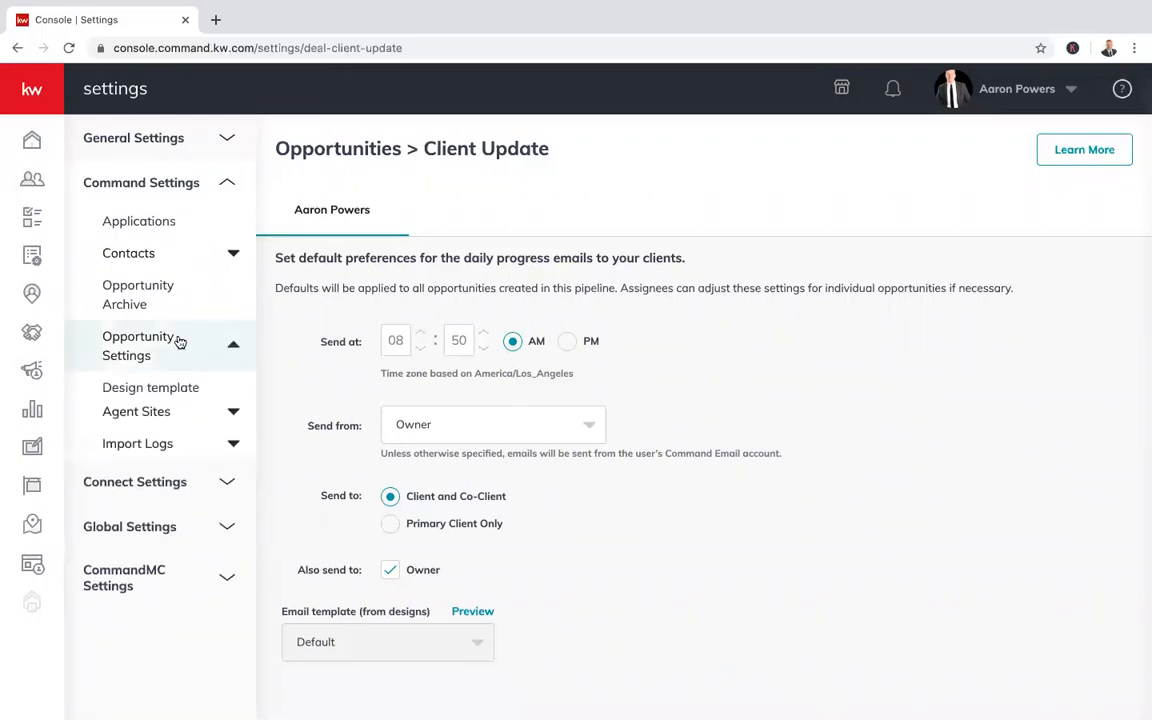
left_click(172, 400)
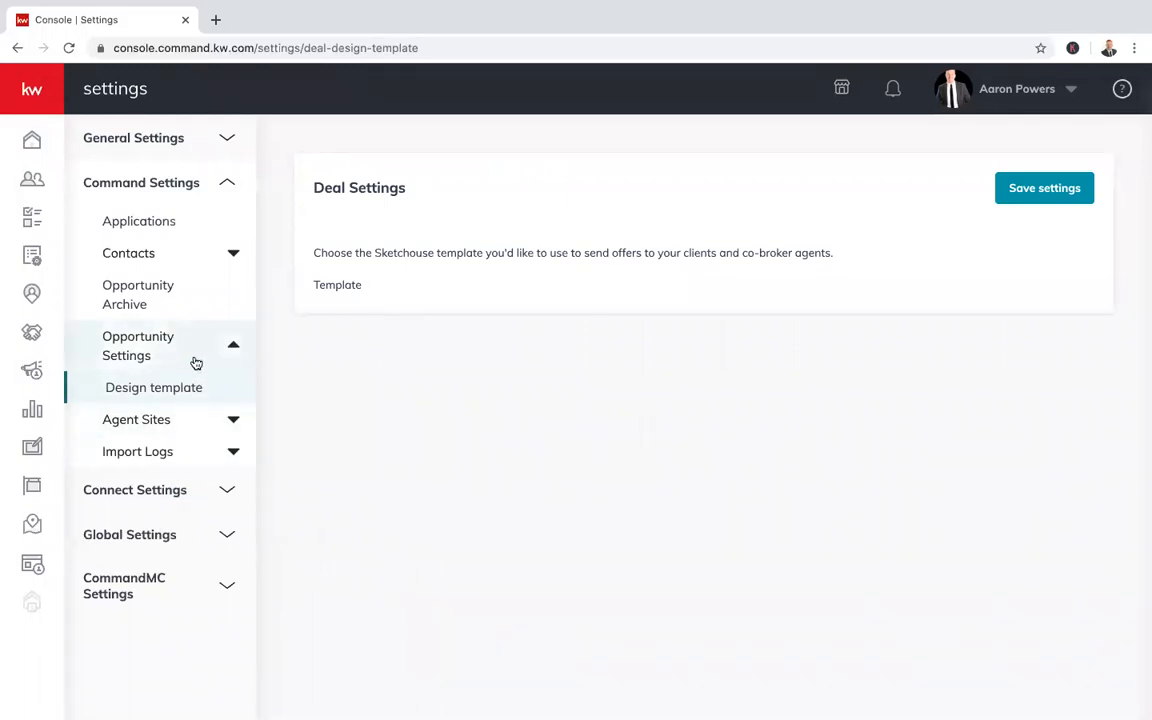
left_click(144, 343)
left_click(144, 343)
left_click(141, 303)
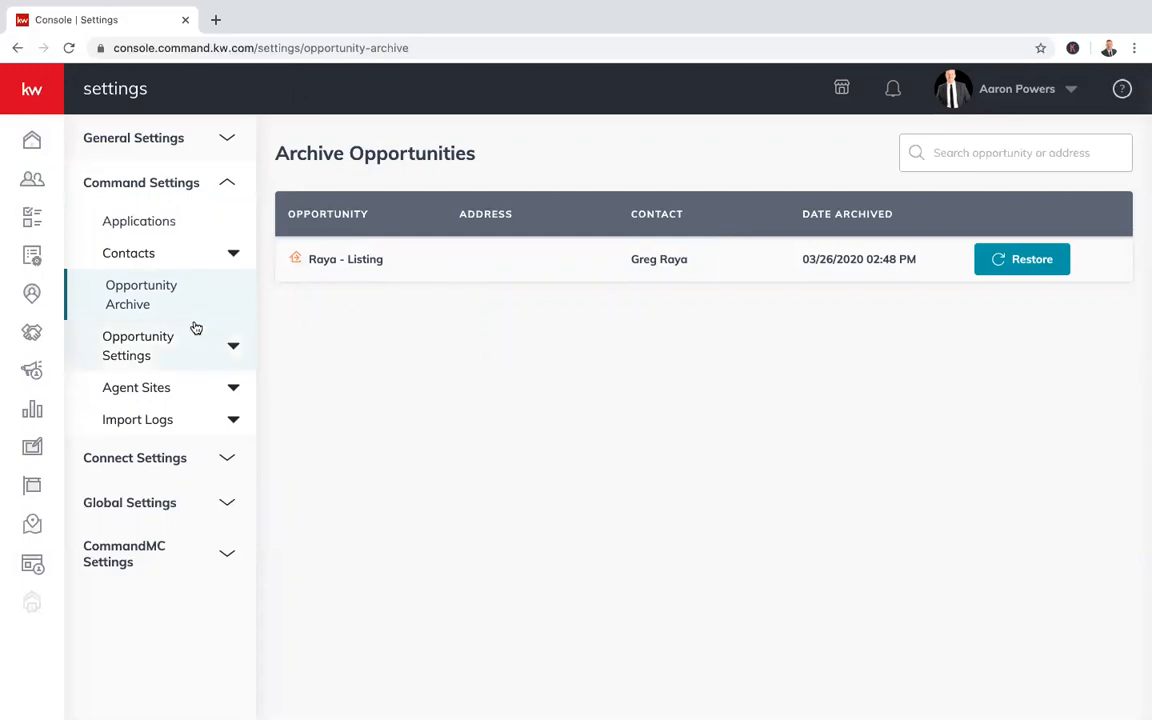
left_click(30, 333)
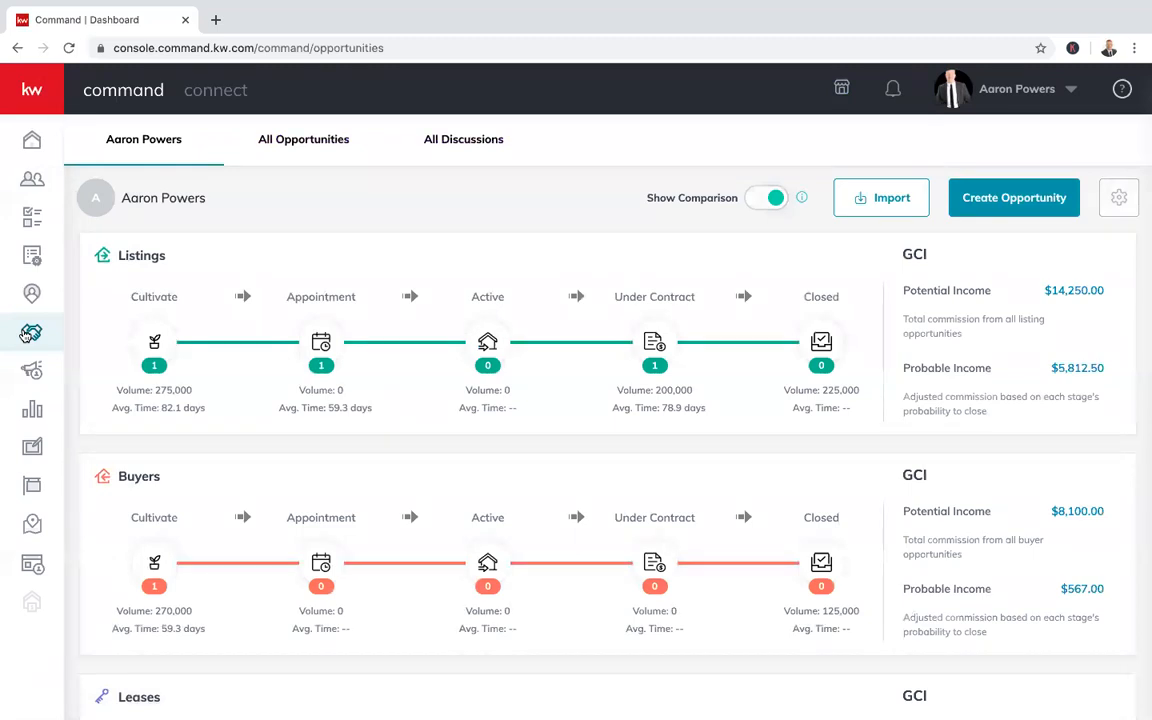
Scroll through the Listings, Buyers and Leases pipelines to review stage counts and potential GCI
scroll(257, 321, "down", 1)
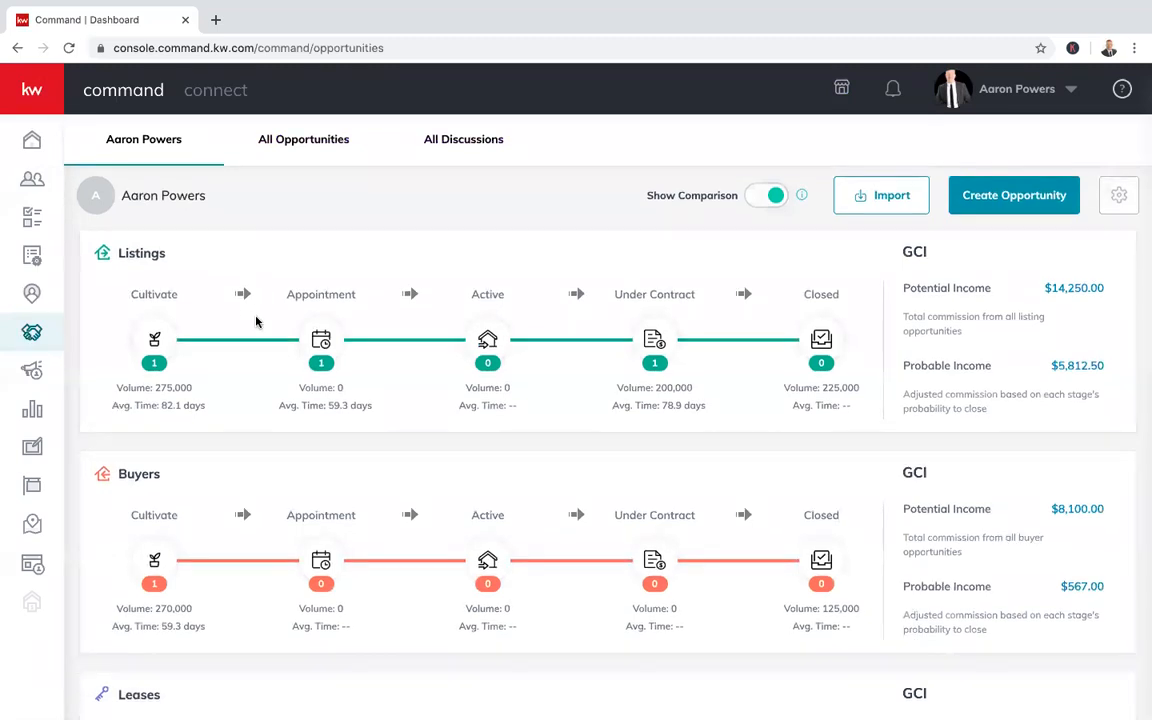
scroll(290, 463, "up", 1)
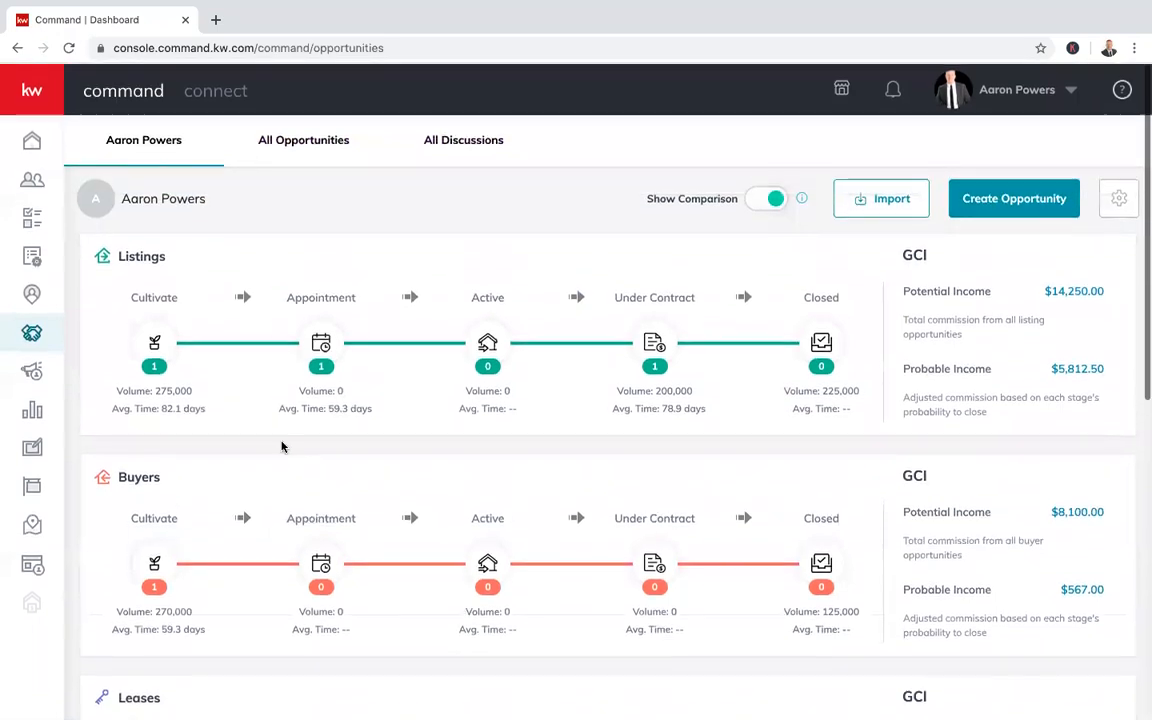
scroll(220, 450, "down", 2)
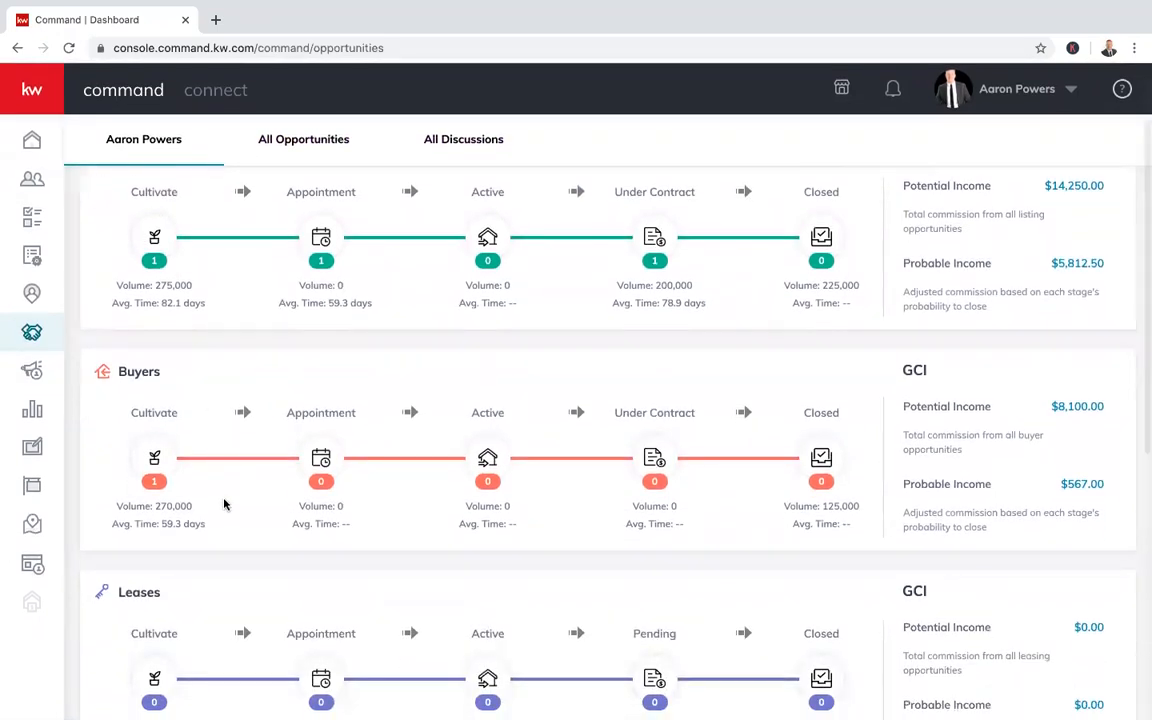
scroll(226, 504, "down", 3)
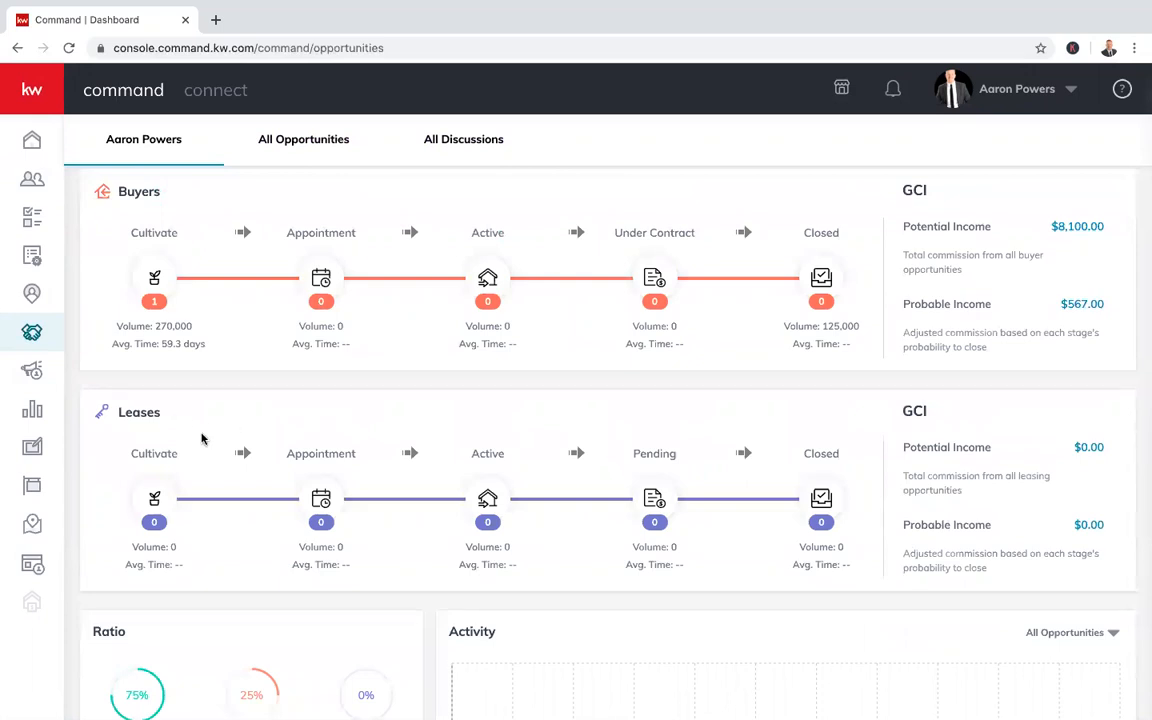
scroll(201, 429, "down", 1)
scroll(198, 350, "down", 1)
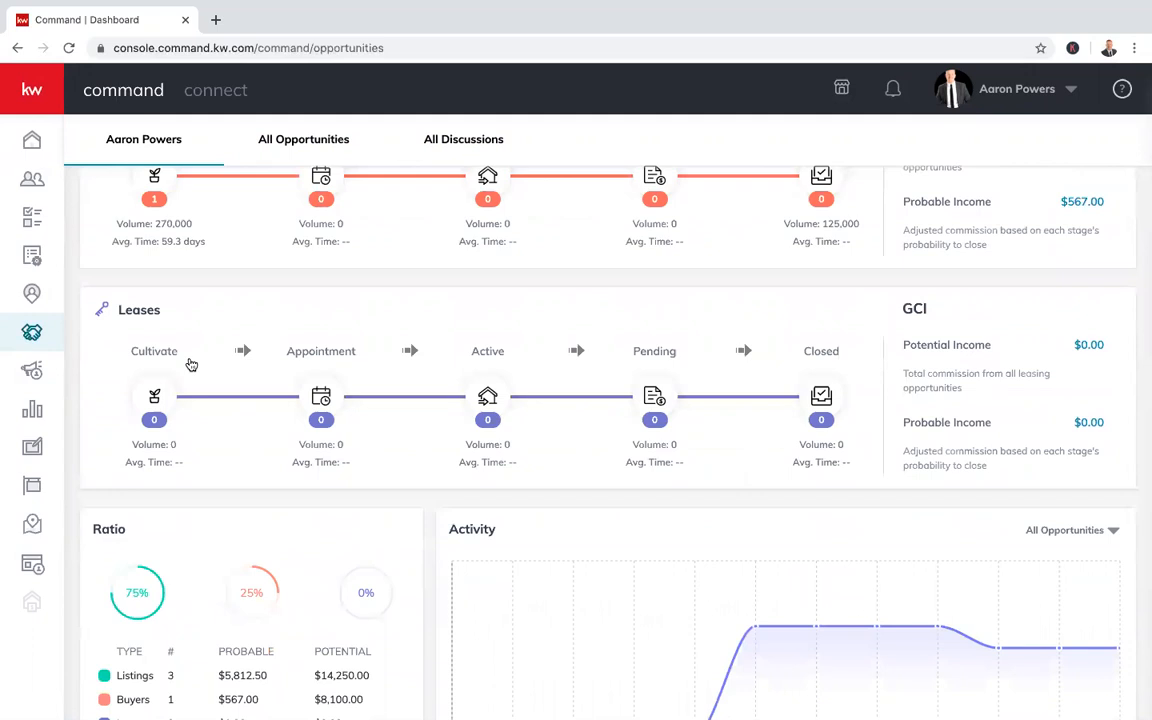
scroll(247, 398, "up", 2)
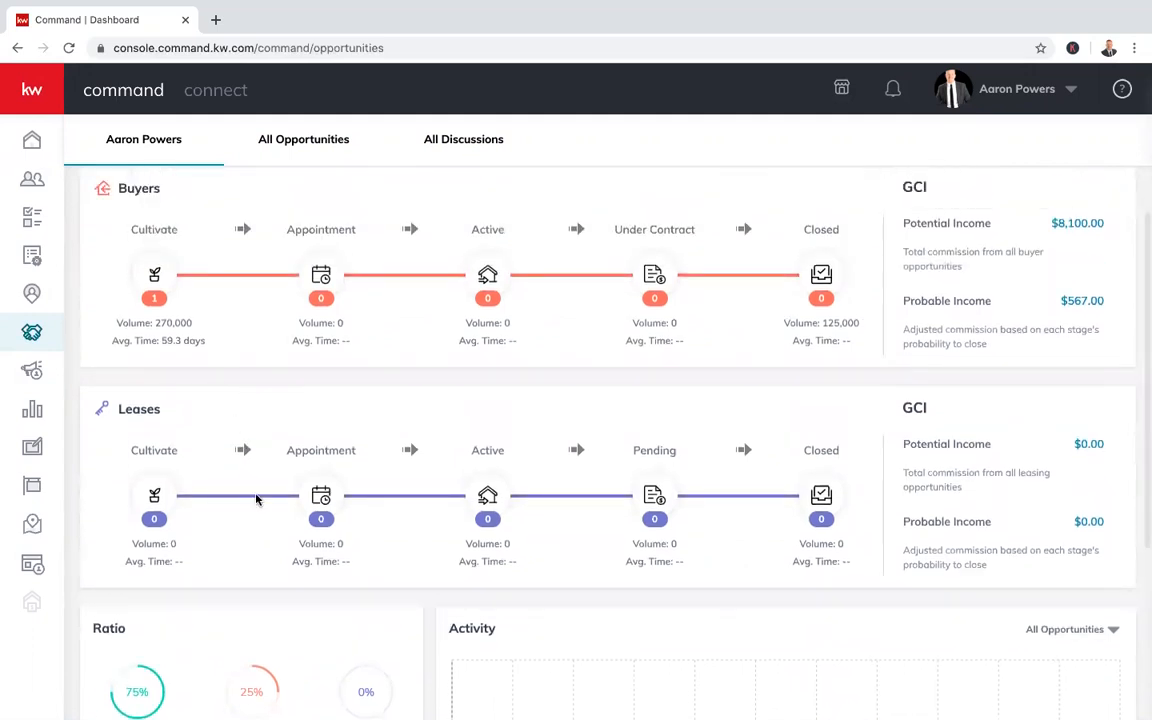
scroll(256, 499, "down", 1)
scroll(318, 497, "down", 1)
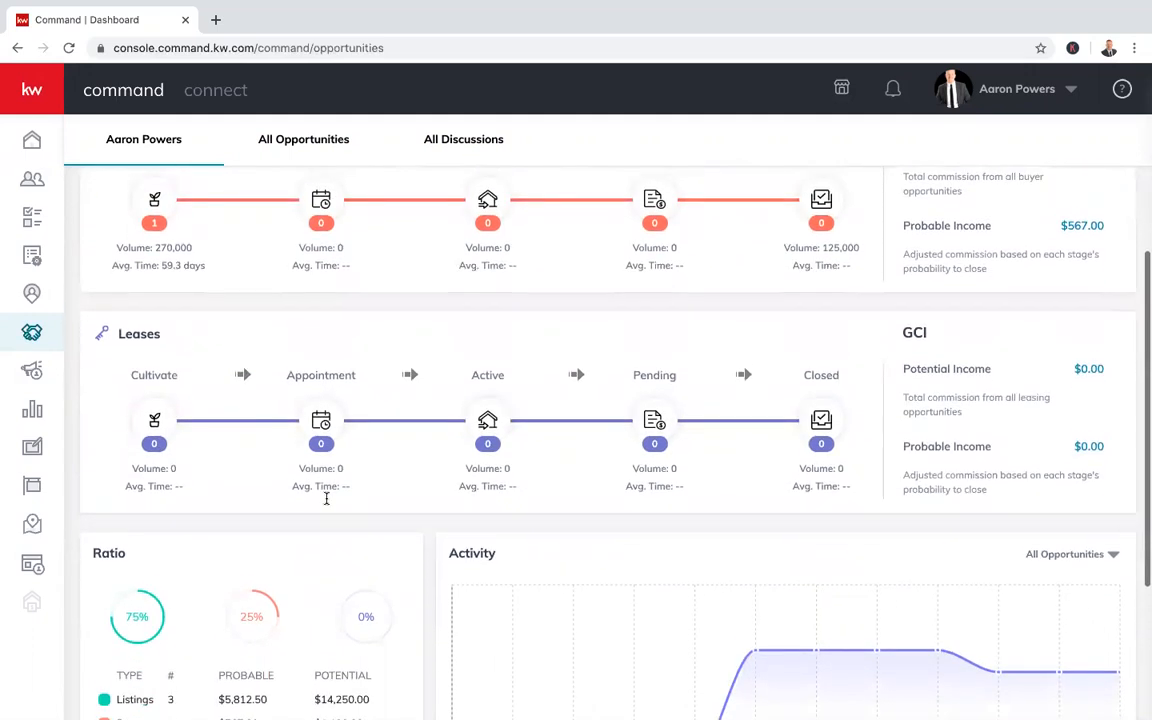
scroll(372, 464, "up", 1)
scroll(371, 464, "up", 3)
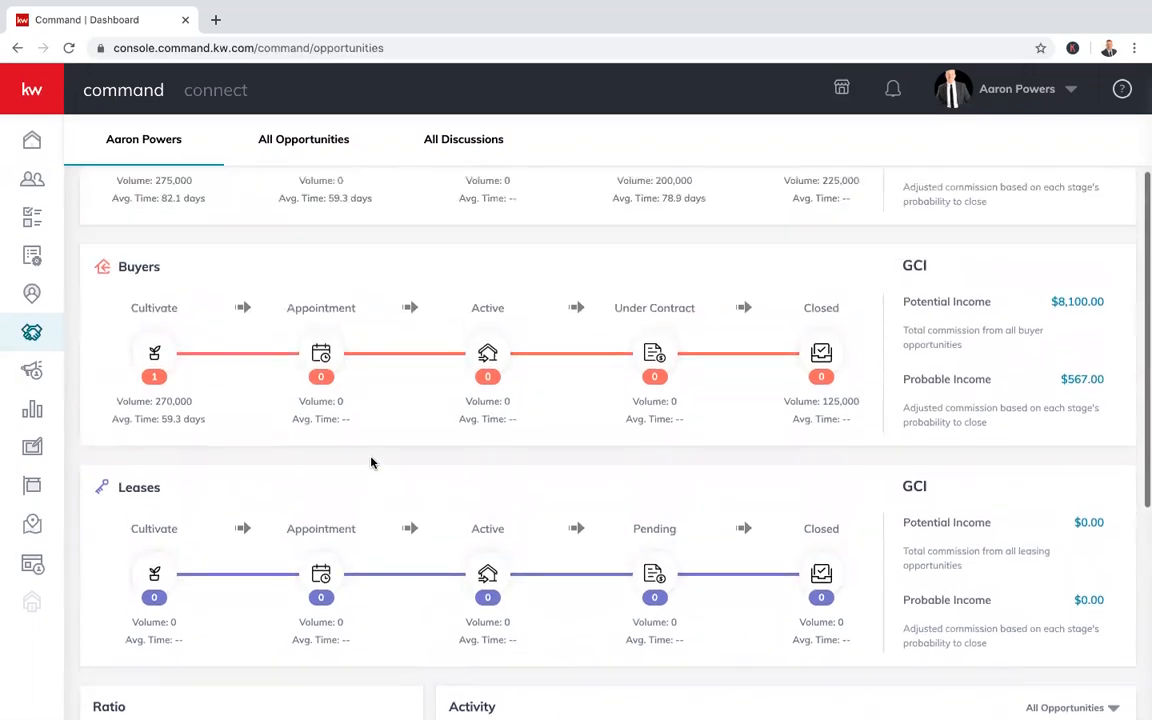
scroll(392, 453, "up", 1)
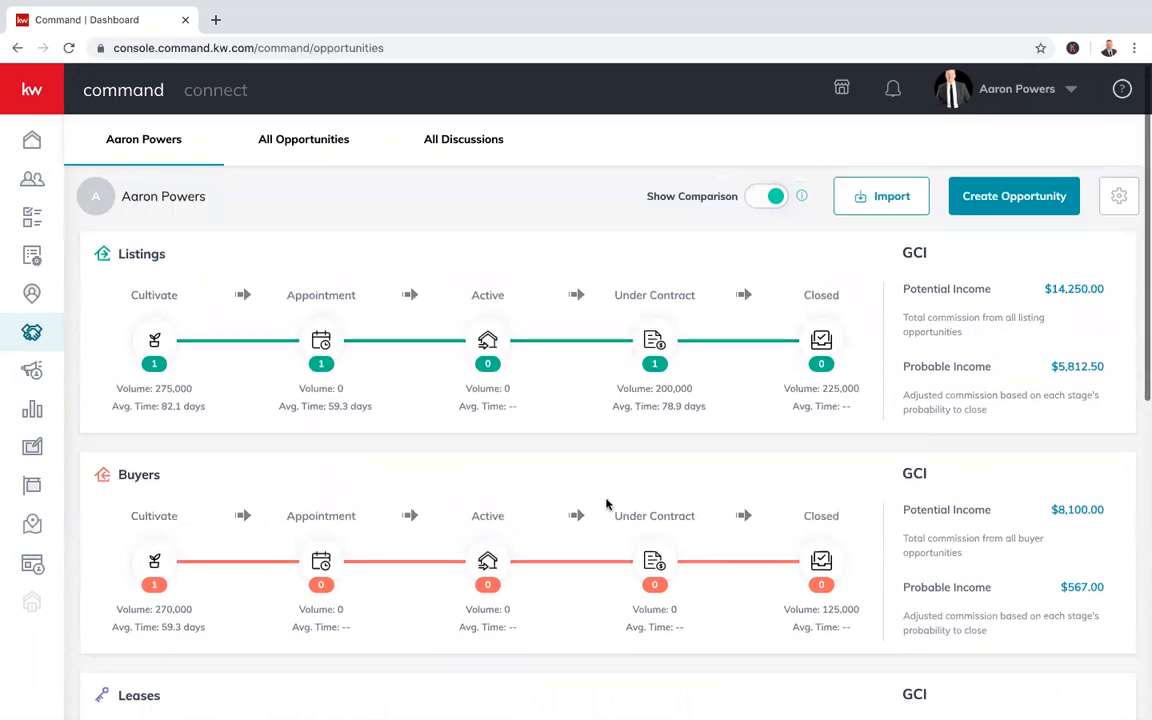
scroll(607, 504, "down", 1)
scroll(583, 383, "up", 1)
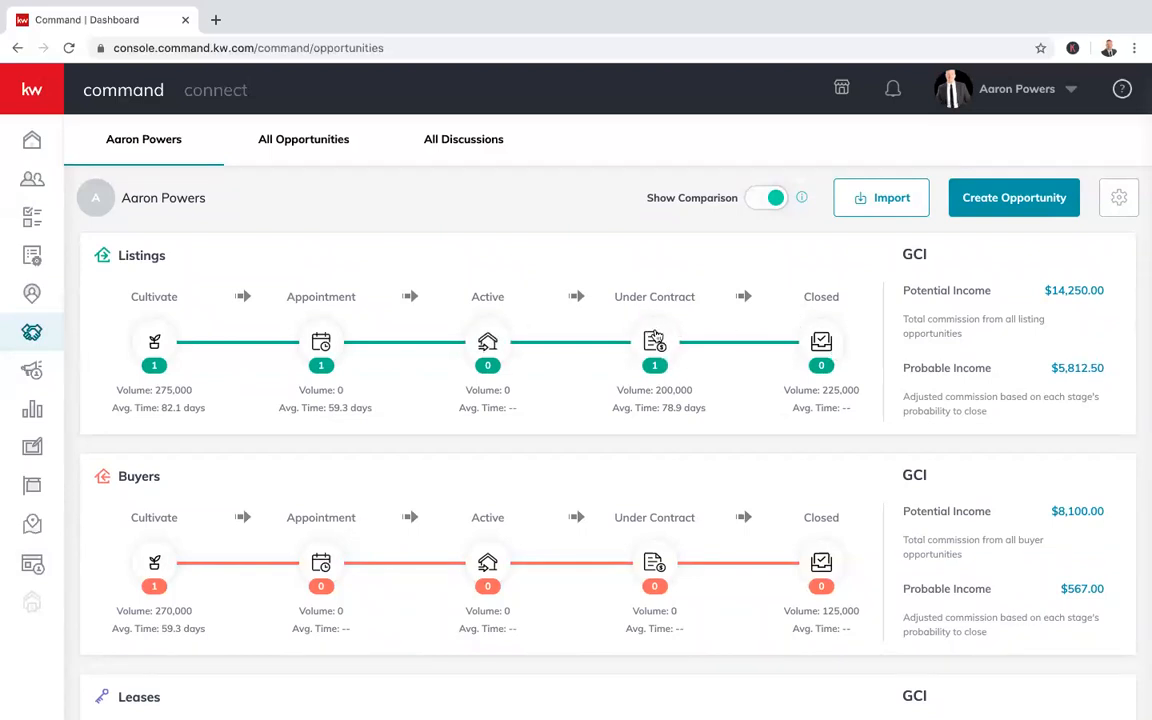
scroll(487, 562, "down", 3)
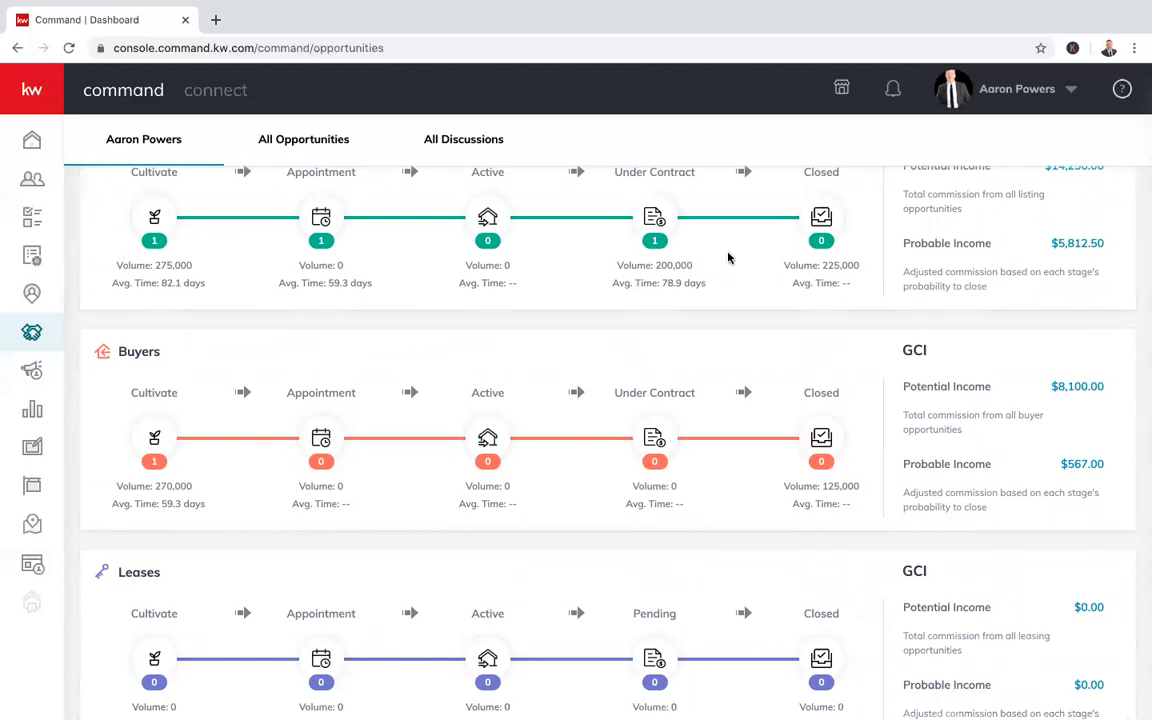
scroll(740, 391, "down", 4)
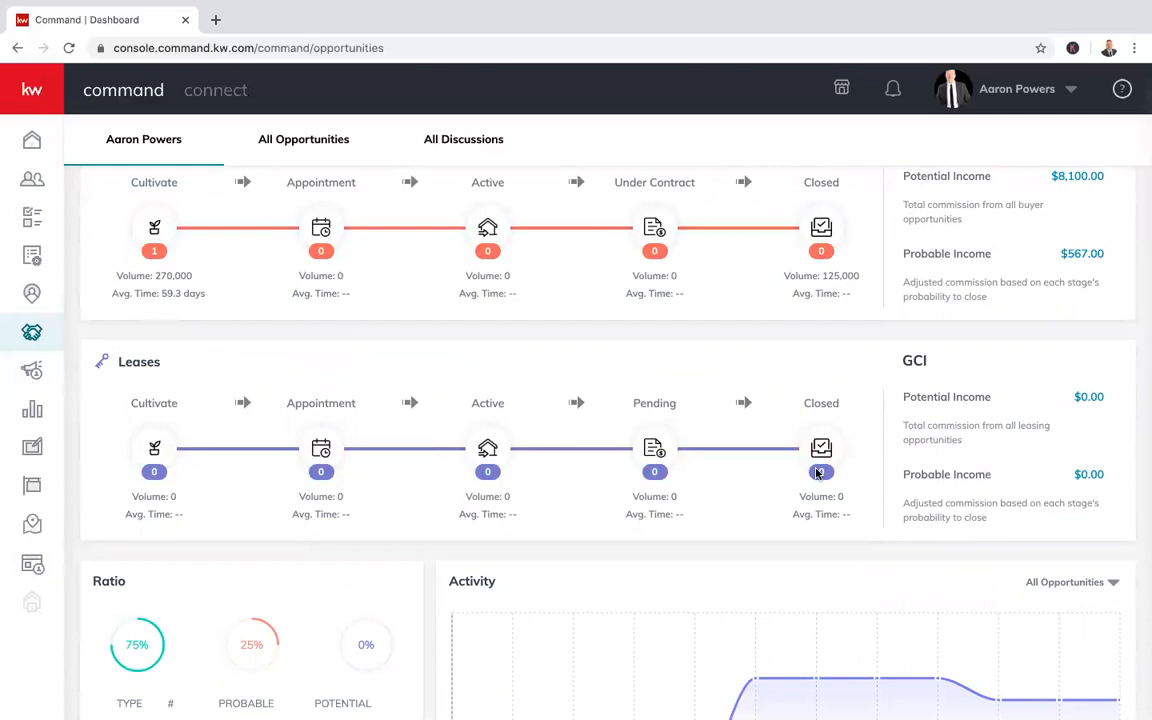
scroll(664, 450, "down", 3)
scroll(668, 491, "down", 2)
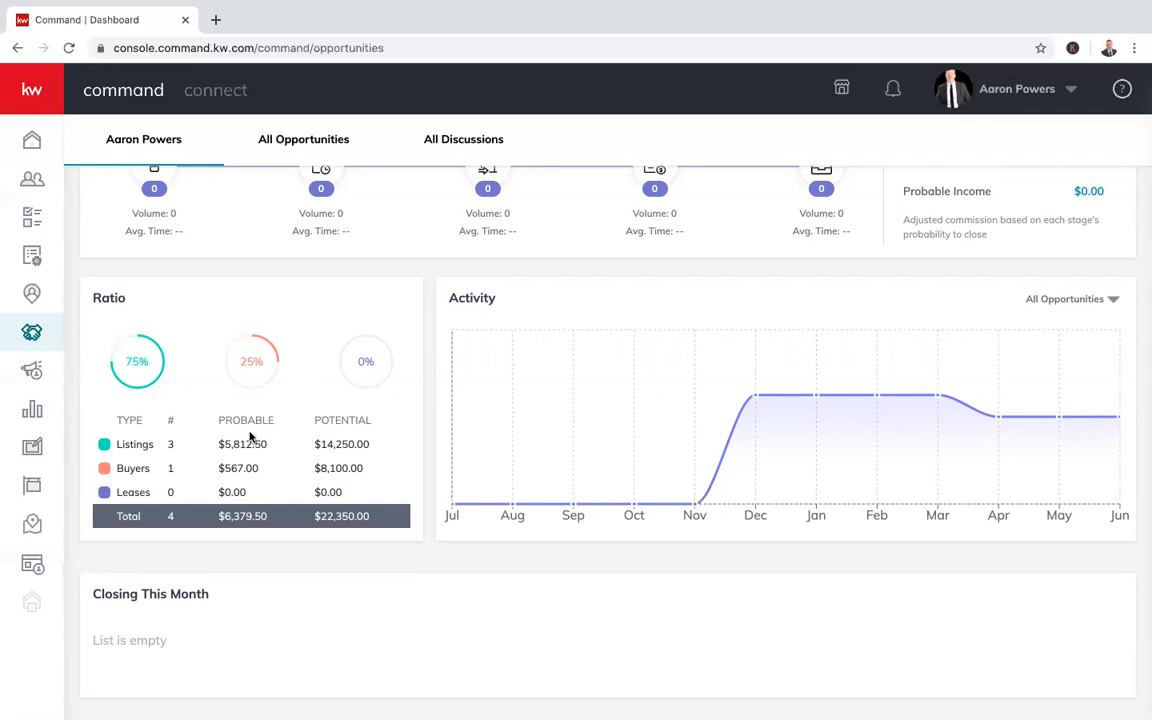
scroll(235, 309, "up", 5)
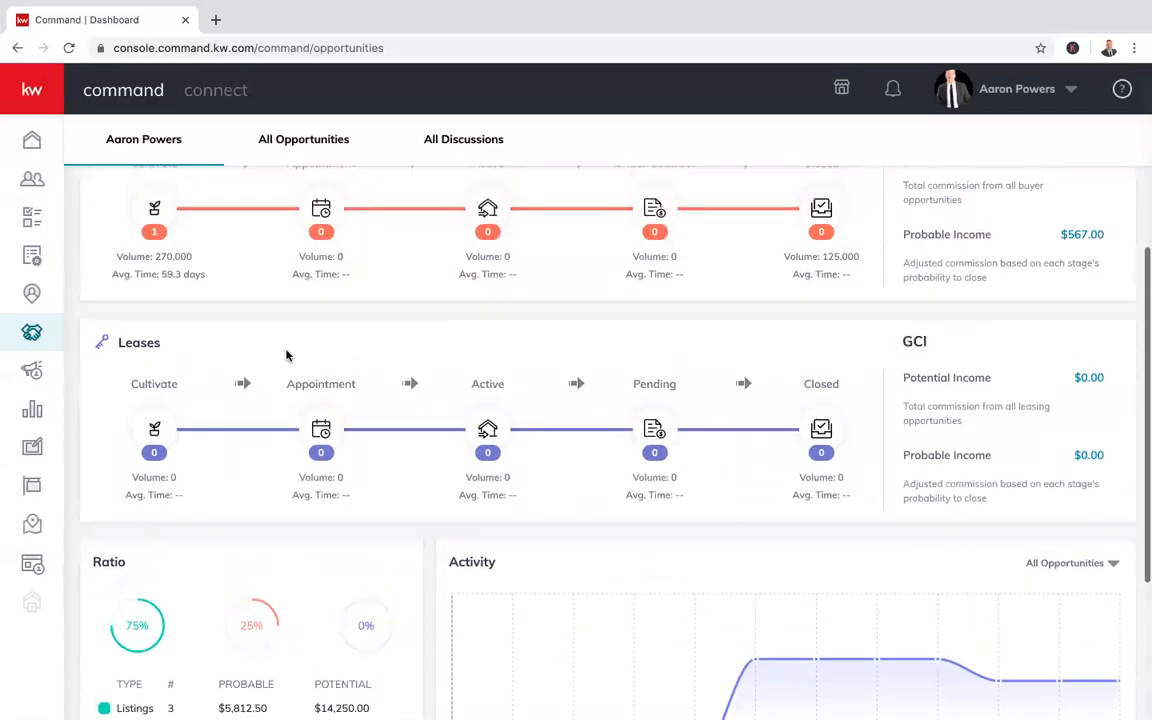
scroll(207, 184, "up", 1)
scroll(210, 215, "up", 1)
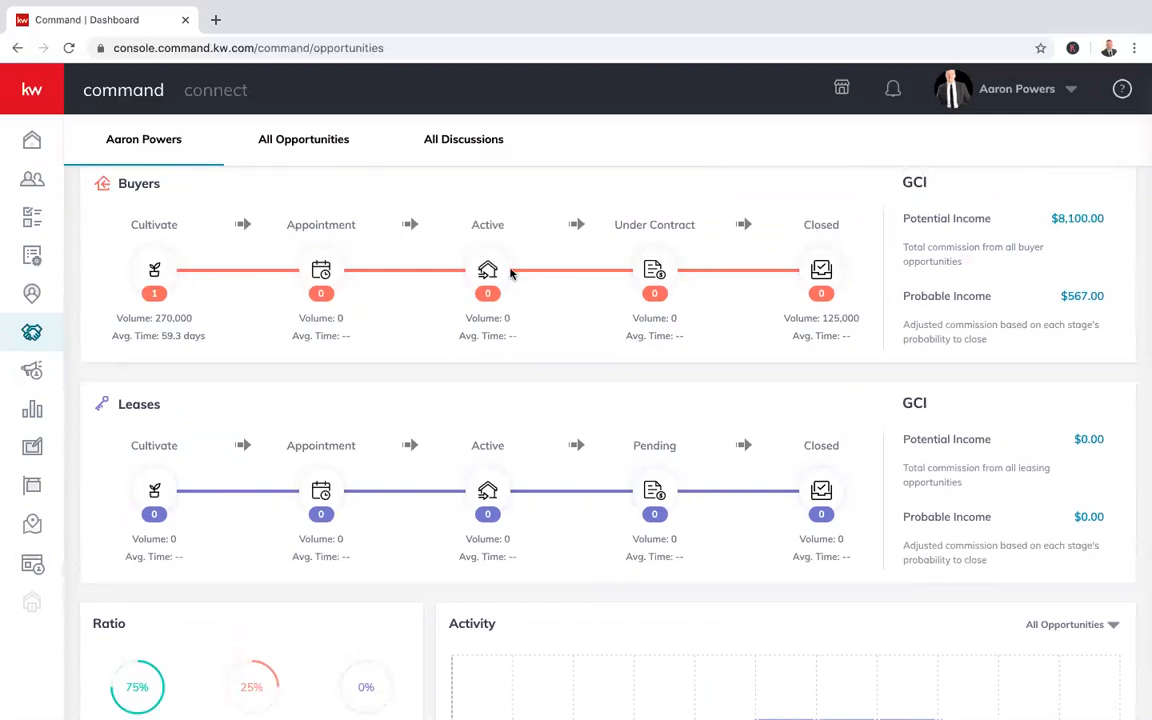
scroll(463, 376, "down", 1)
scroll(463, 376, "down", 2)
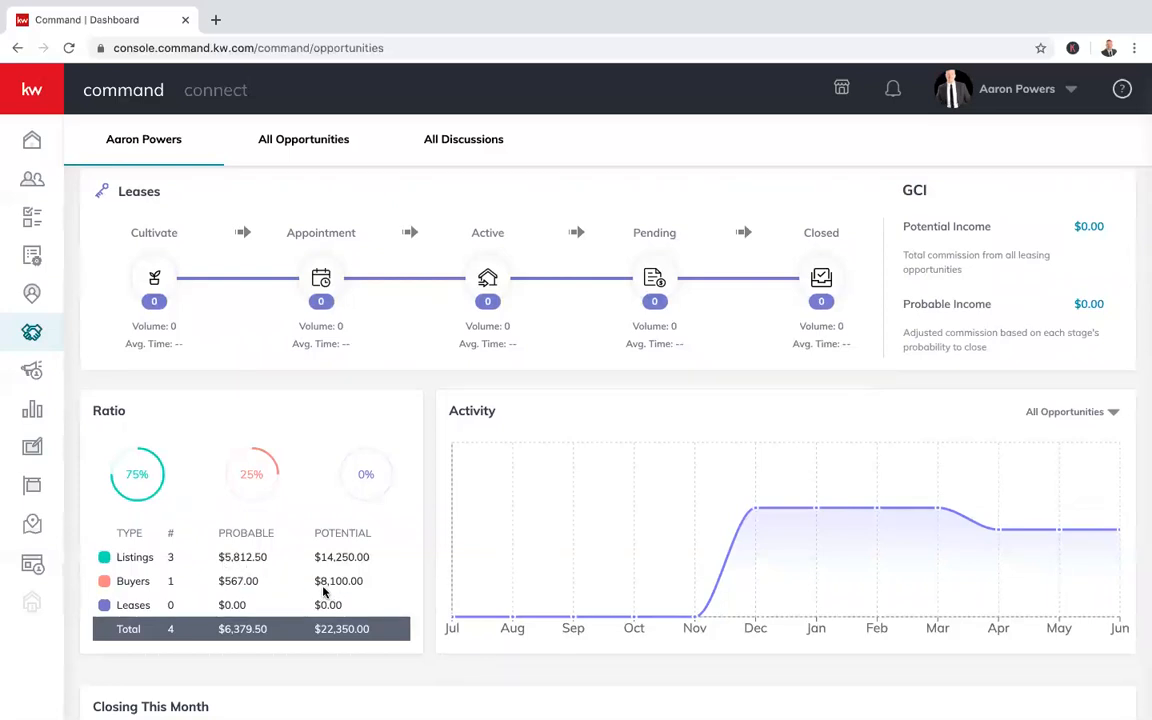
scroll(323, 592, "down", 2)
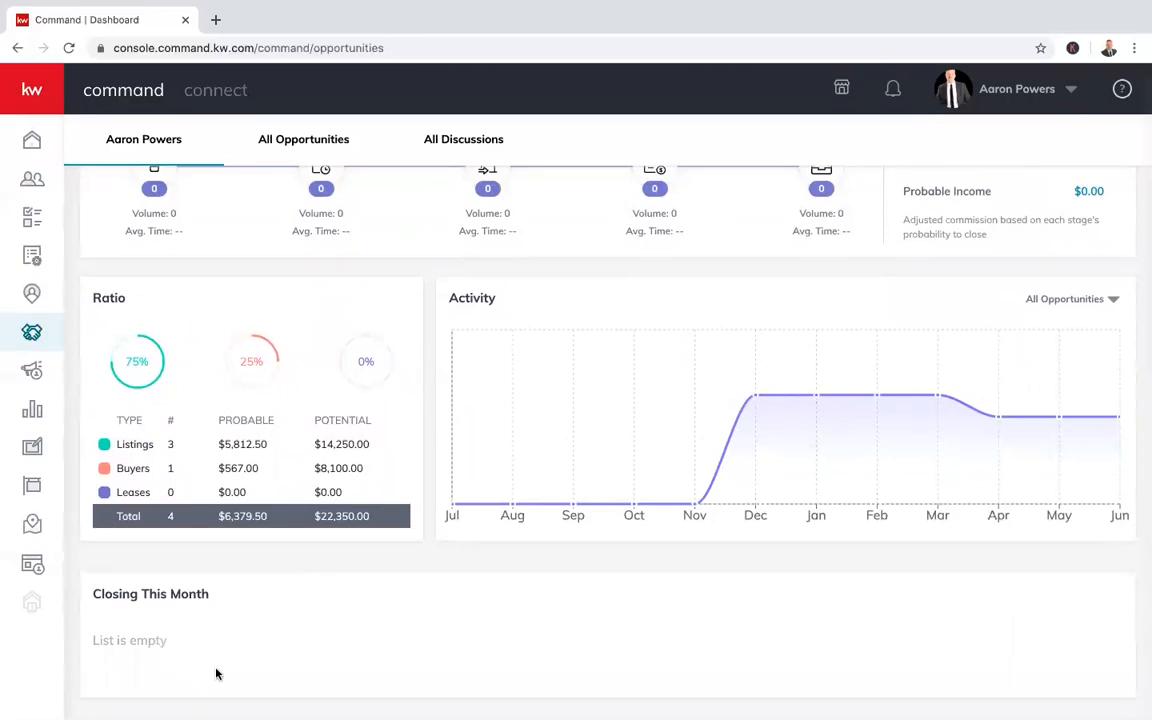
scroll(695, 585, "up", 1)
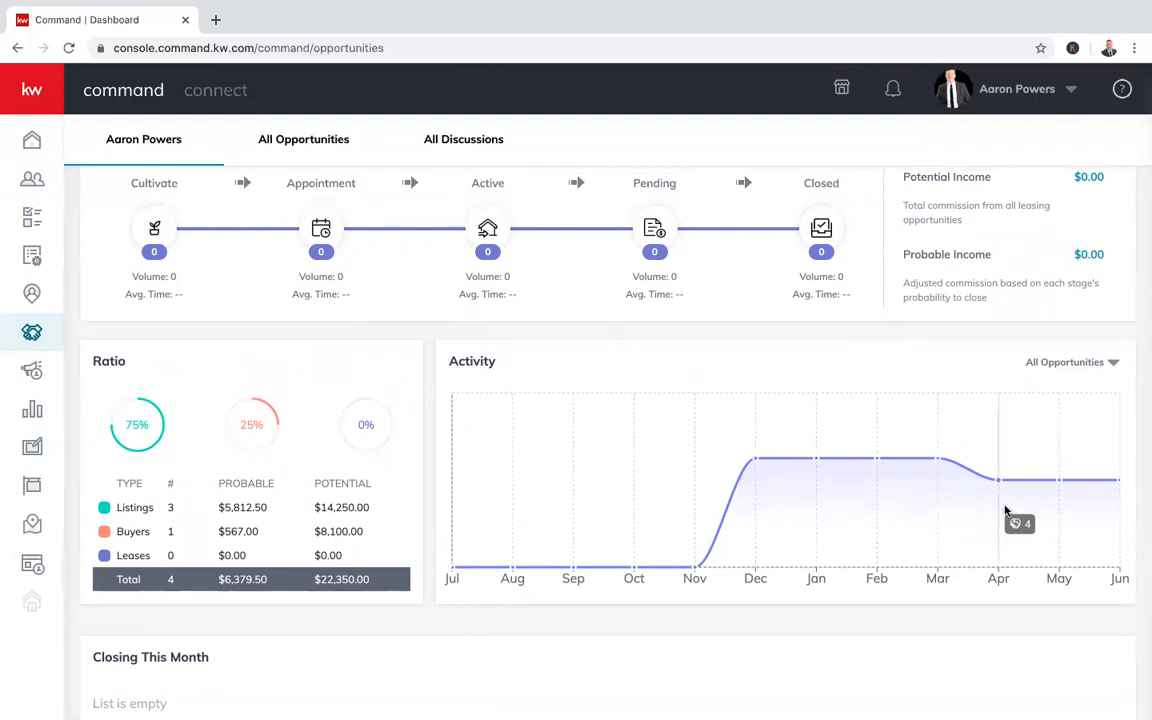
left_click(1112, 362)
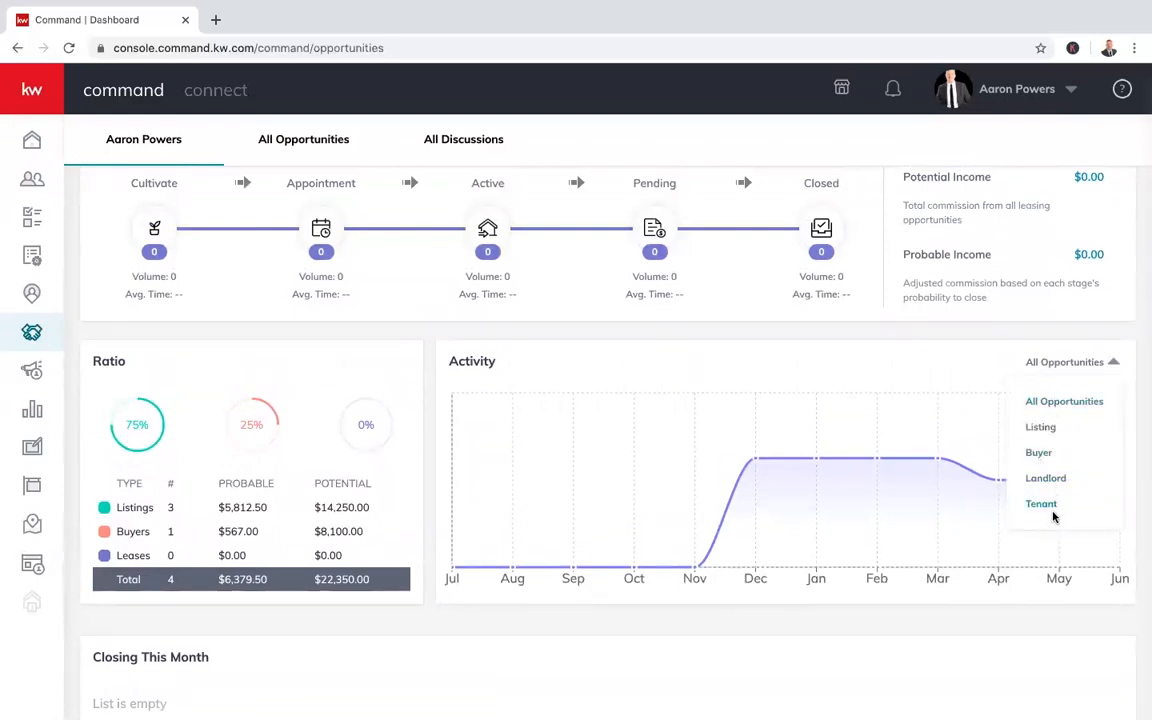
left_click(1041, 428)
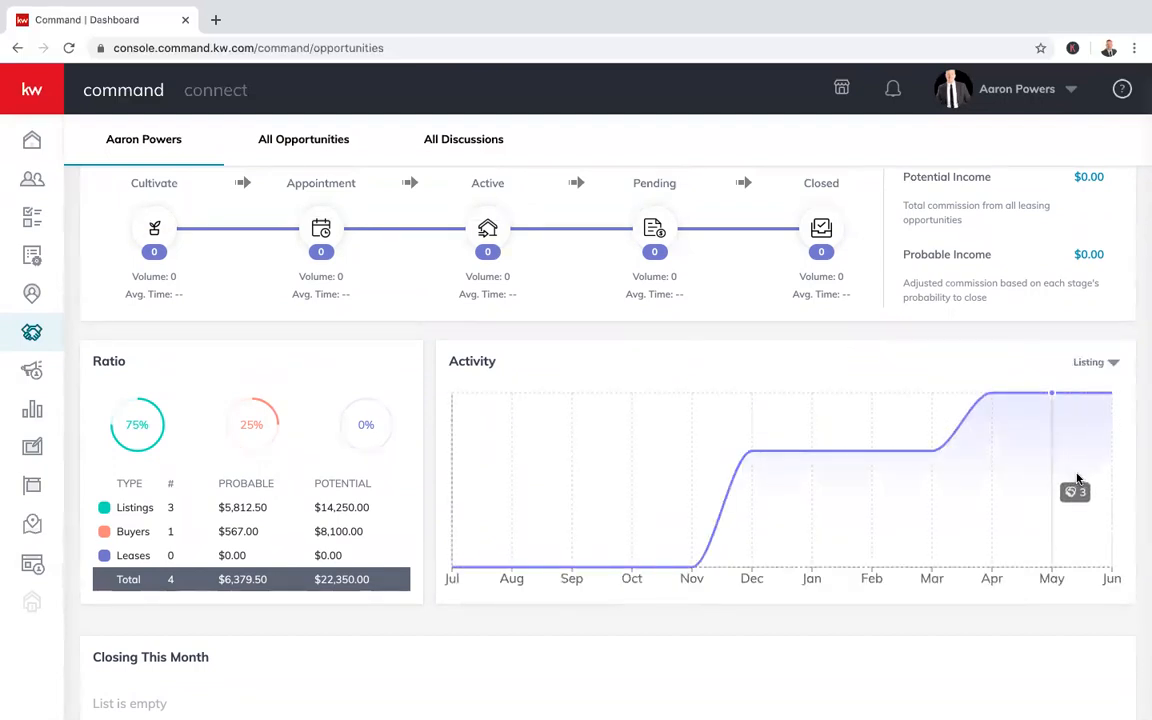
left_click(1111, 362)
left_click(1069, 404)
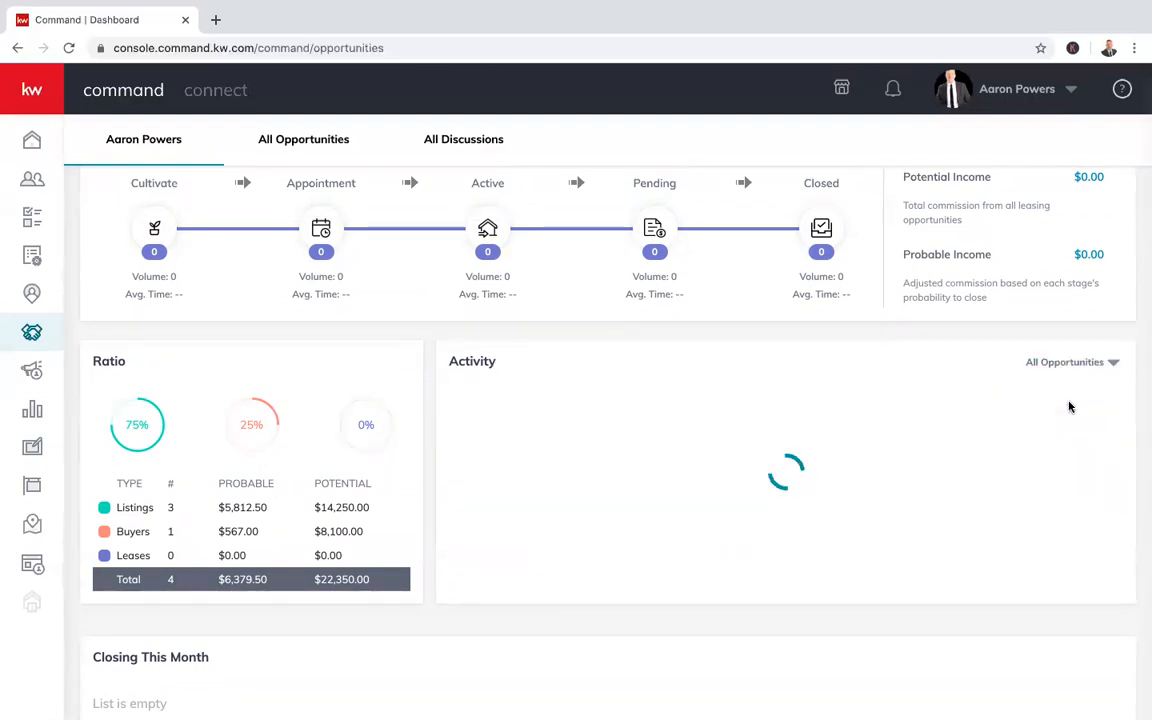
scroll(1111, 278, "up", 3)
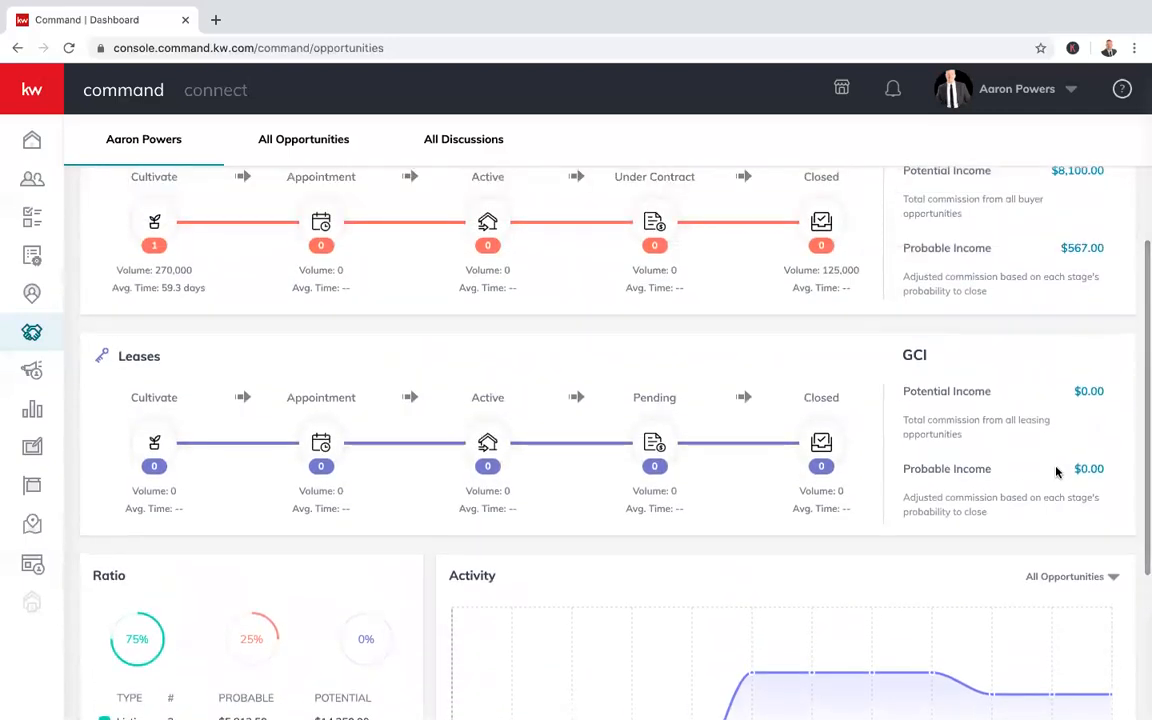
scroll(1078, 360, "up", 3)
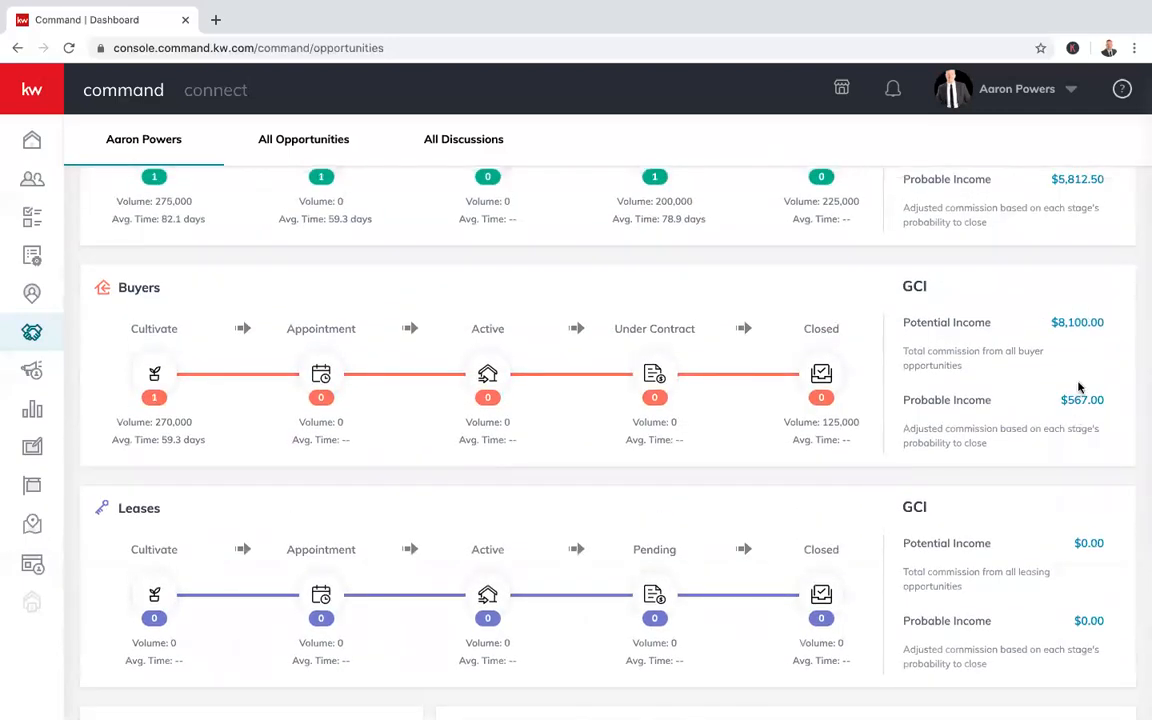
scroll(1080, 318, "up", 1)
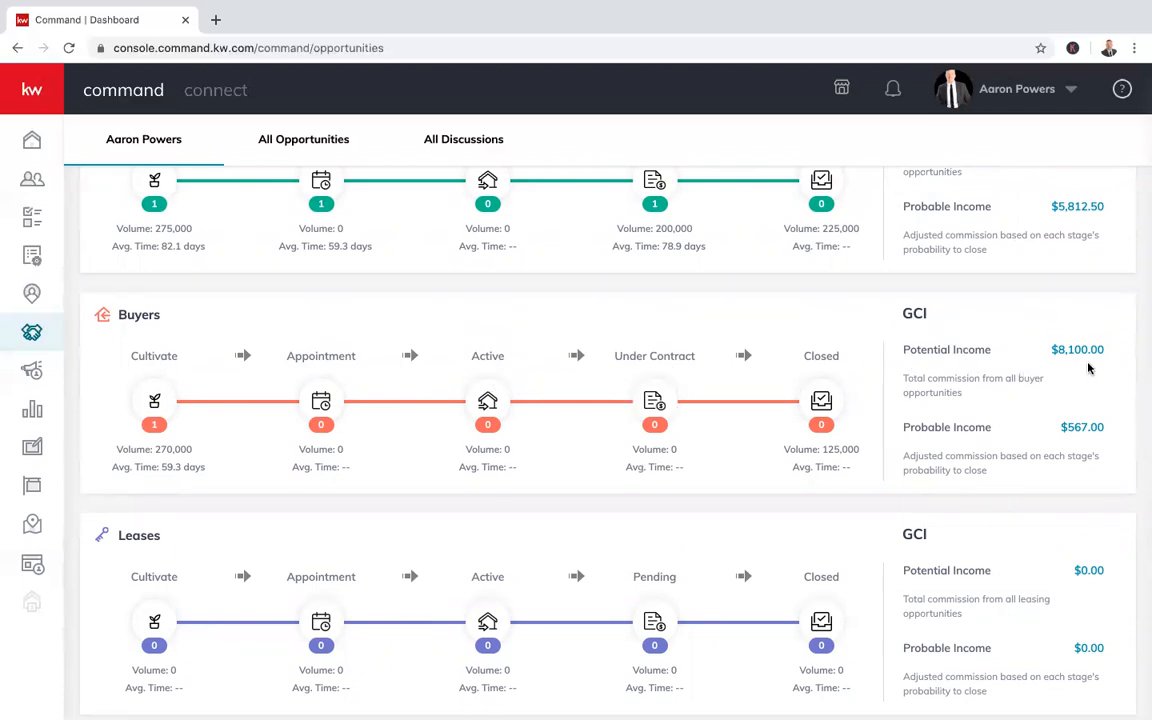
scroll(1040, 300, "up", 3)
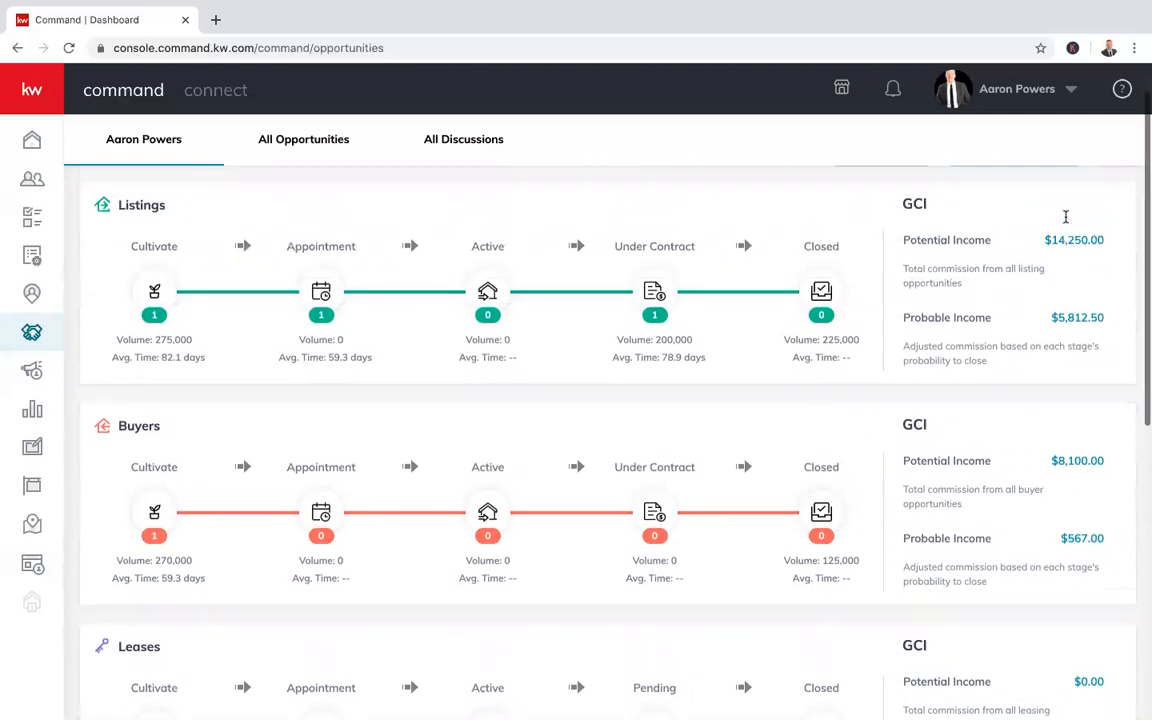
scroll(1064, 218, "up", 2)
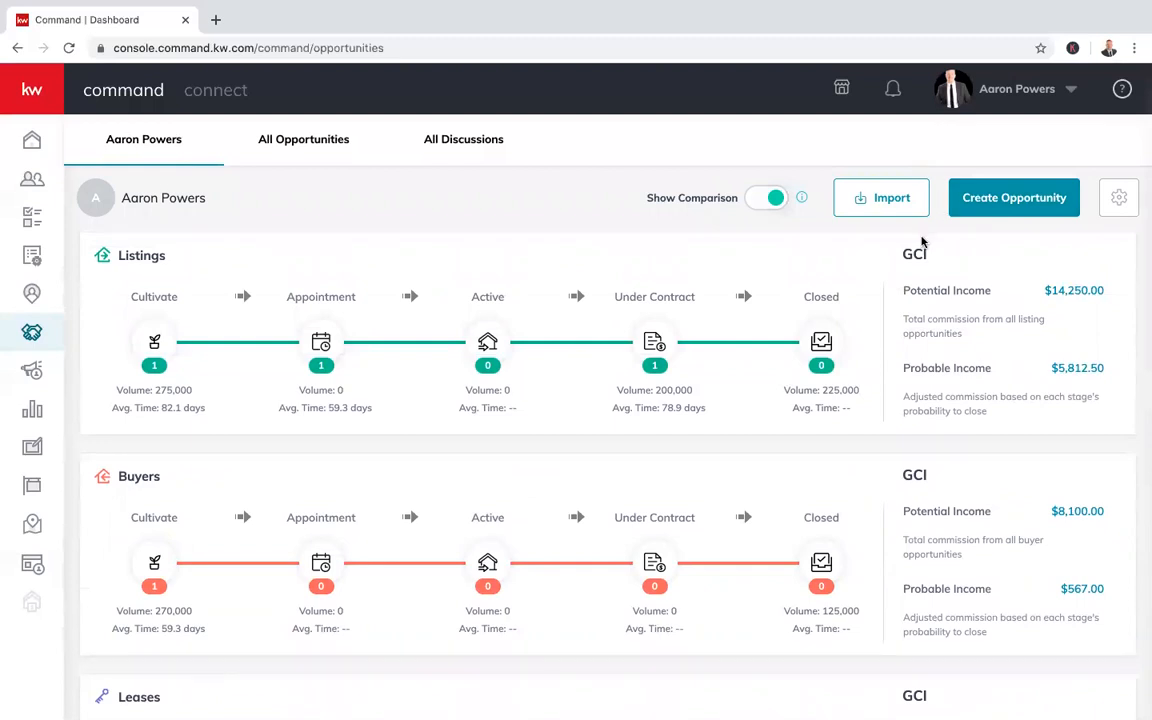
Start a new Listing opportunity in the Keller Williams Southern Nevada market center
left_click(980, 205)
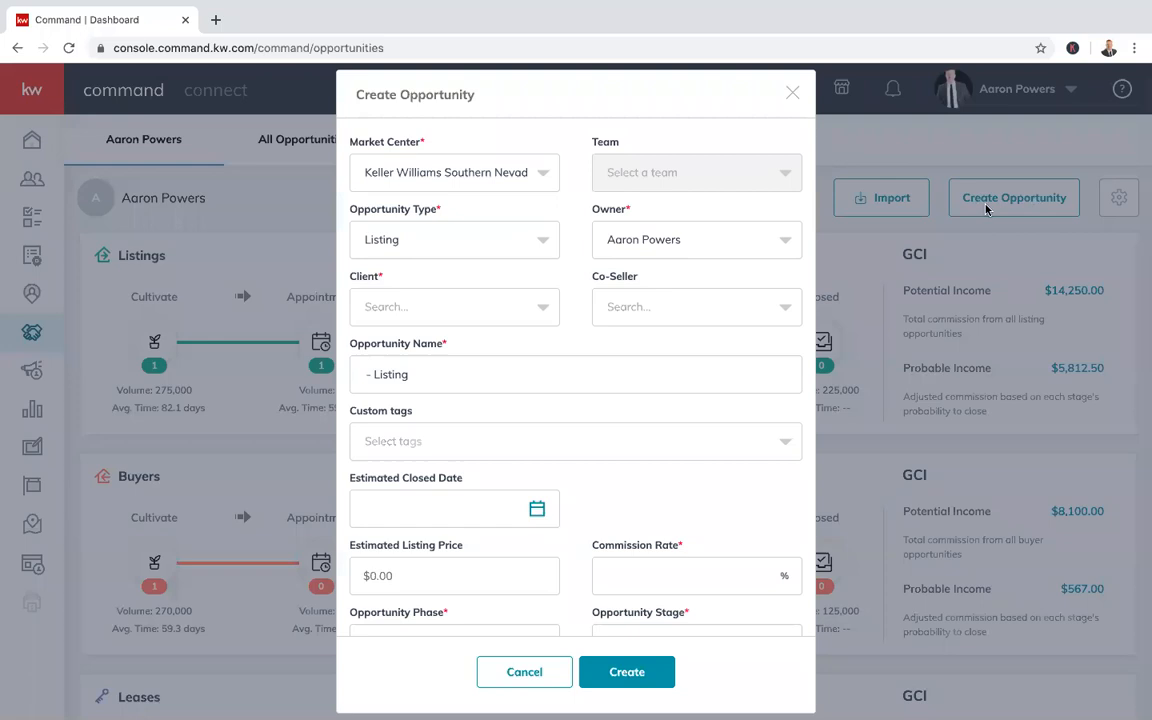
left_click(528, 172)
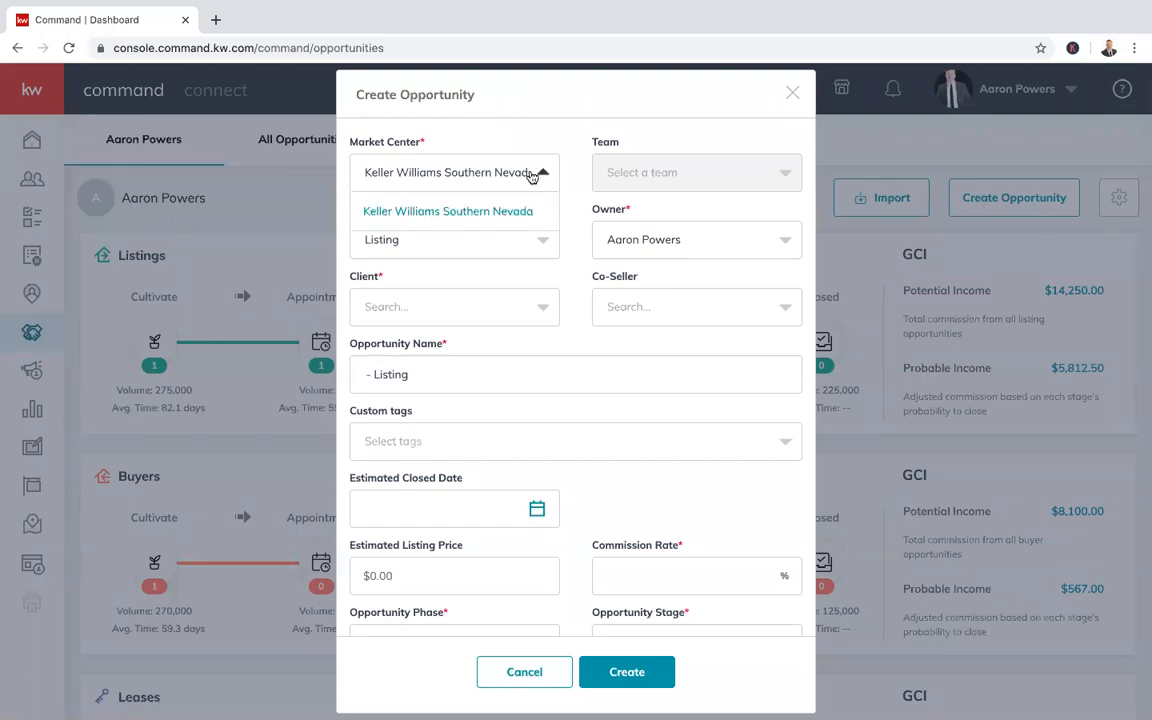
left_click(531, 174)
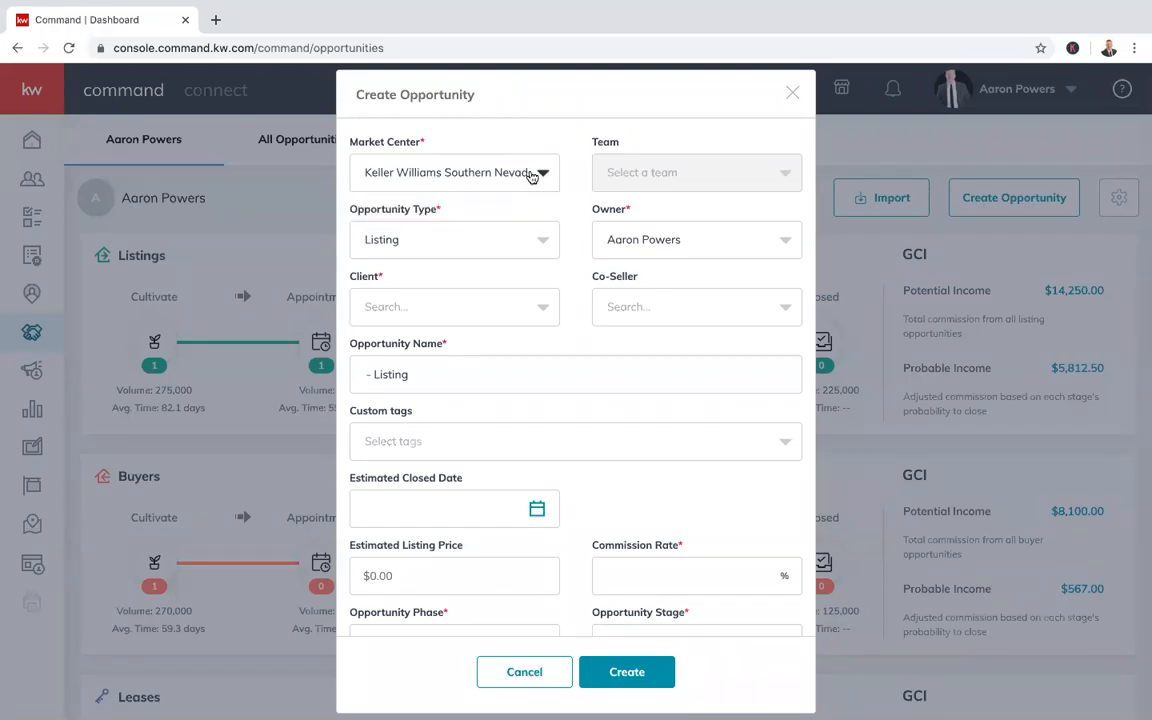
left_click(537, 236)
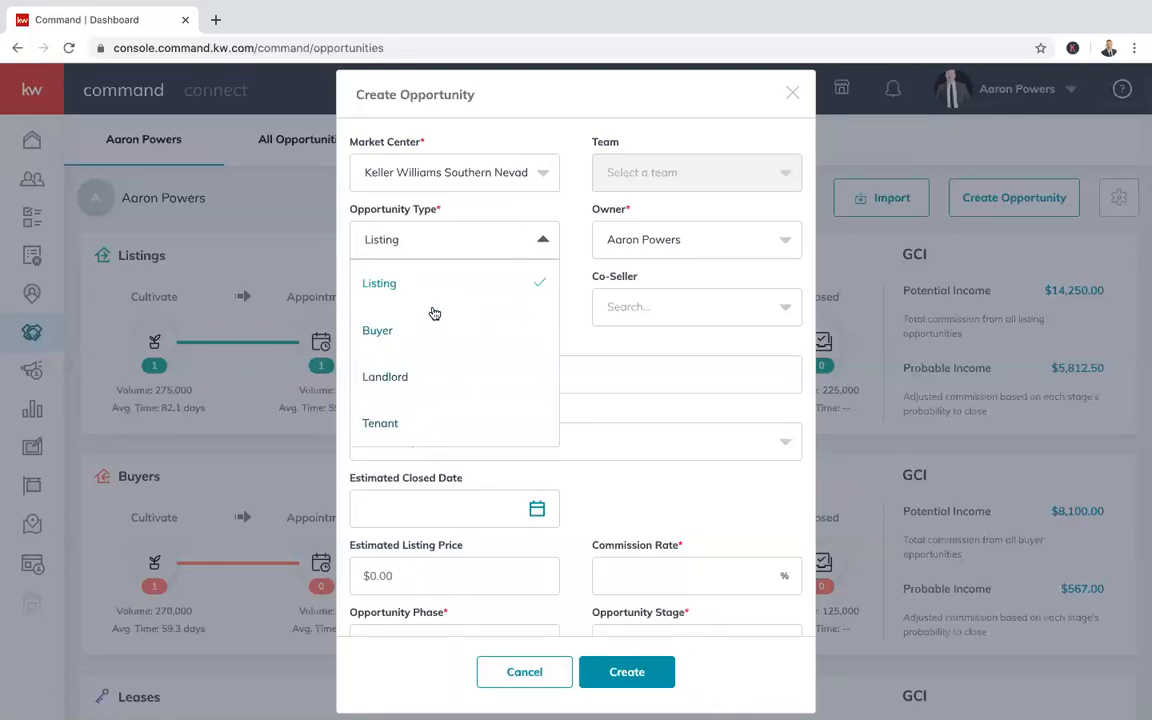
left_click(378, 283)
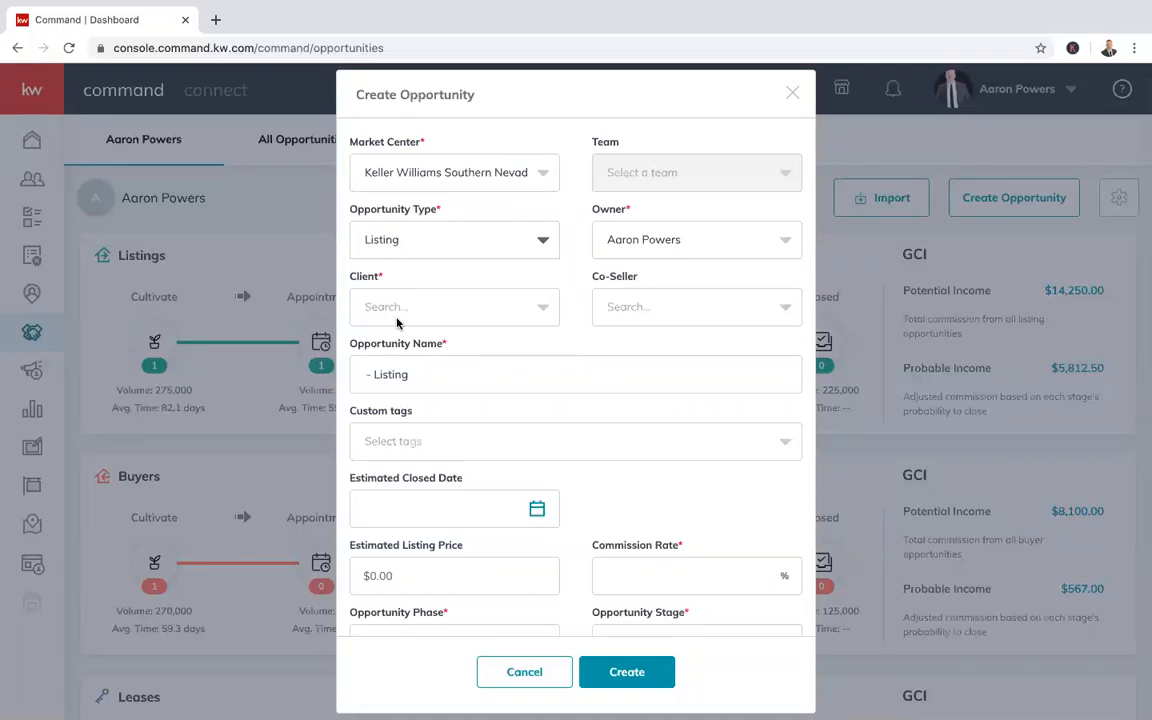
left_click(470, 310)
Search for the client by name and select them, leaving Owner and Custom tags unchanged
type("ivan")
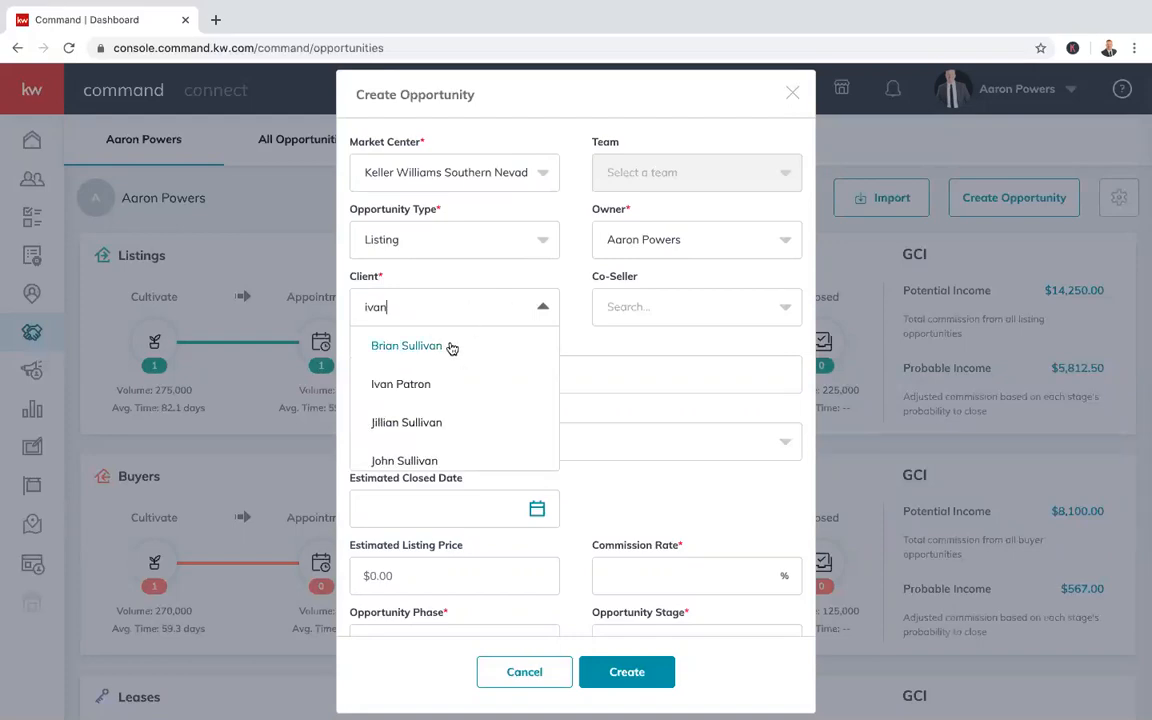
scroll(447, 463, "down", 1)
left_click(404, 355)
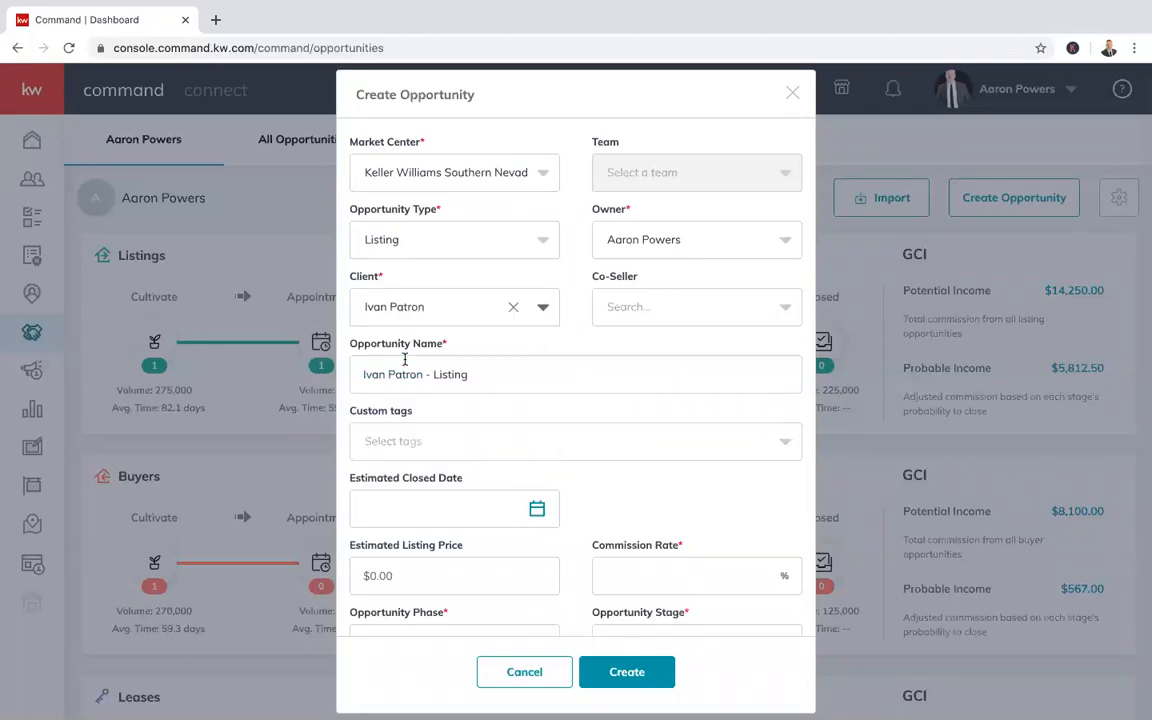
left_click(676, 249)
left_click(659, 174)
left_click(618, 220)
left_click(618, 220)
left_click(485, 447)
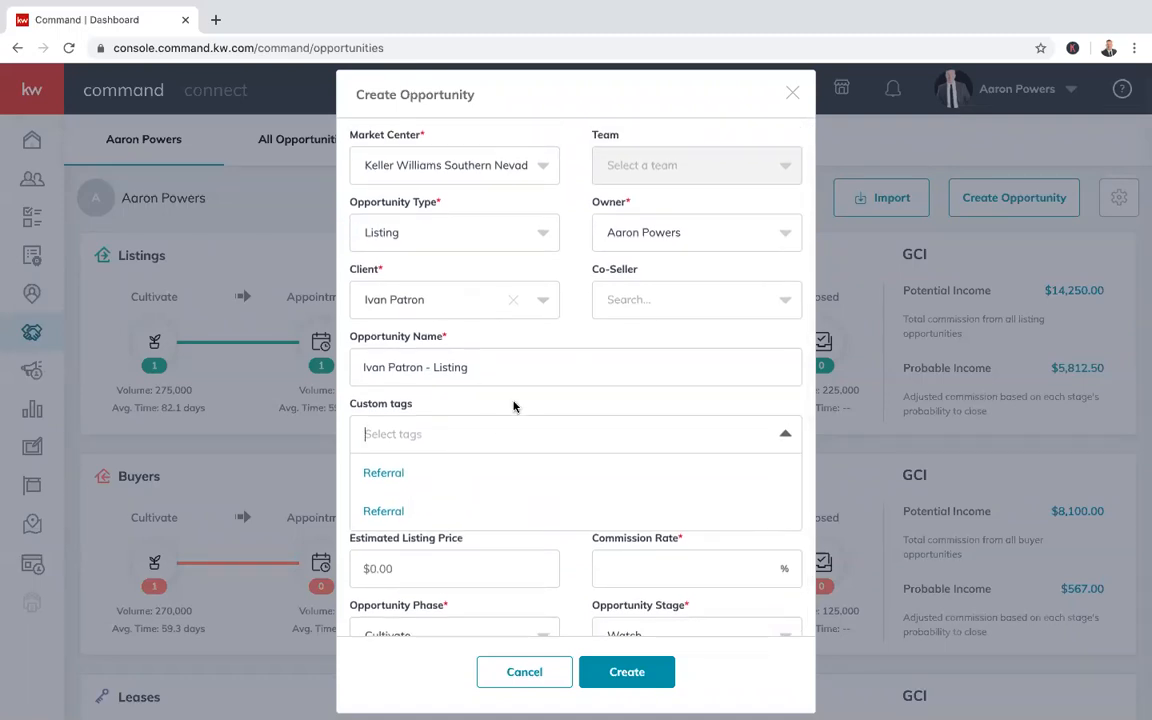
left_click(515, 442)
left_click(515, 442)
left_click(521, 435)
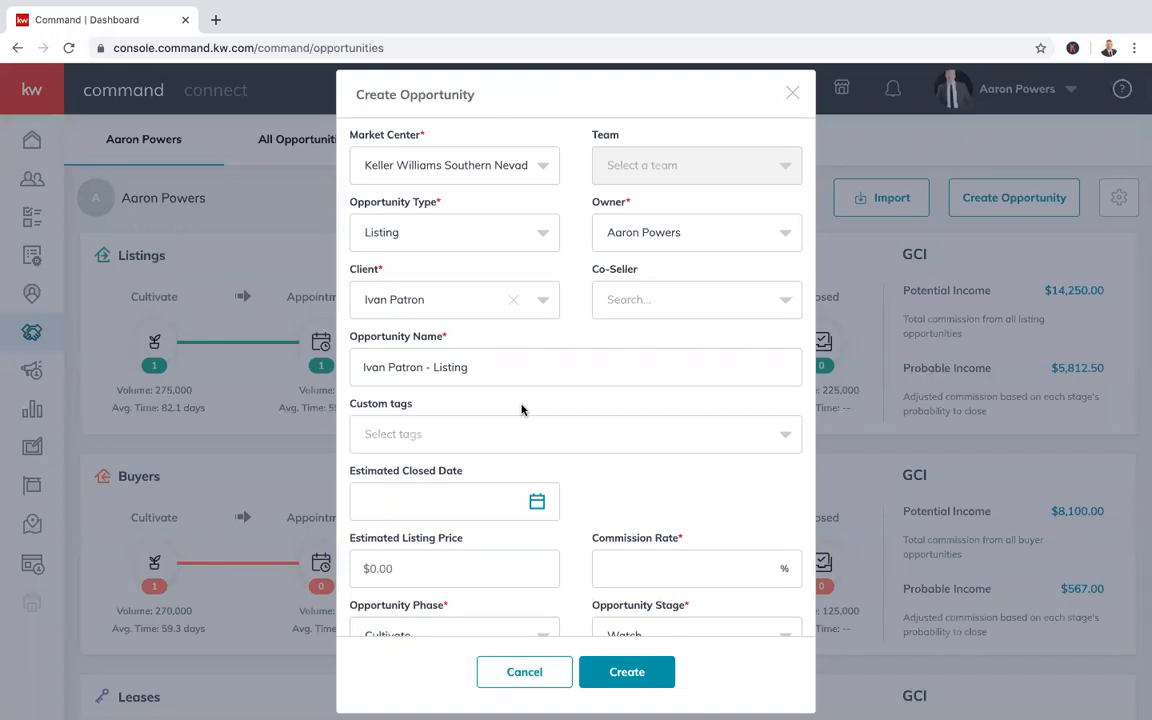
scroll(607, 489, "down", 1)
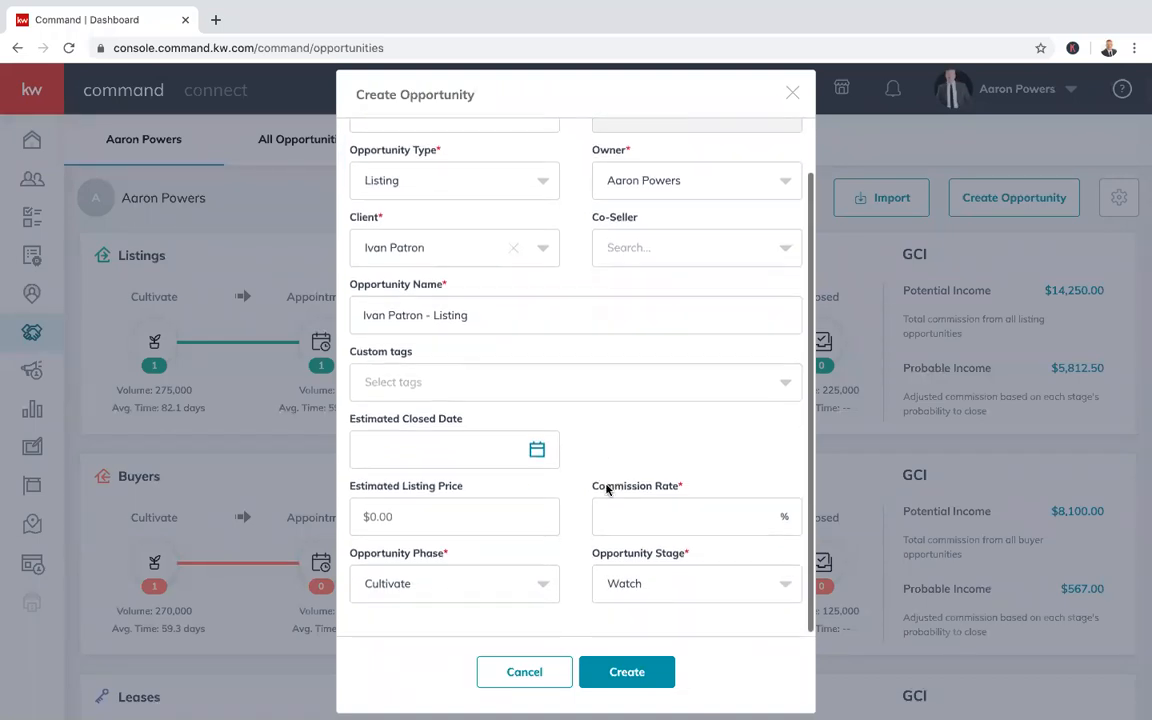
Create and apply a new 'Open House' custom tag
left_click(504, 387)
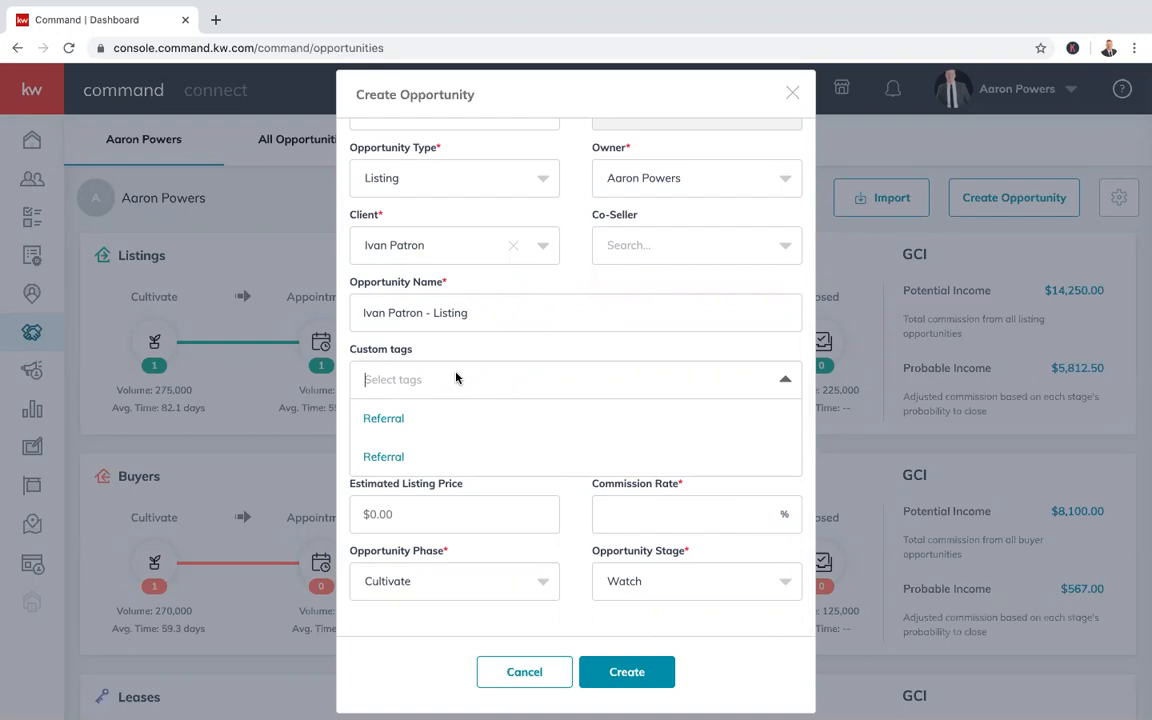
type("a")
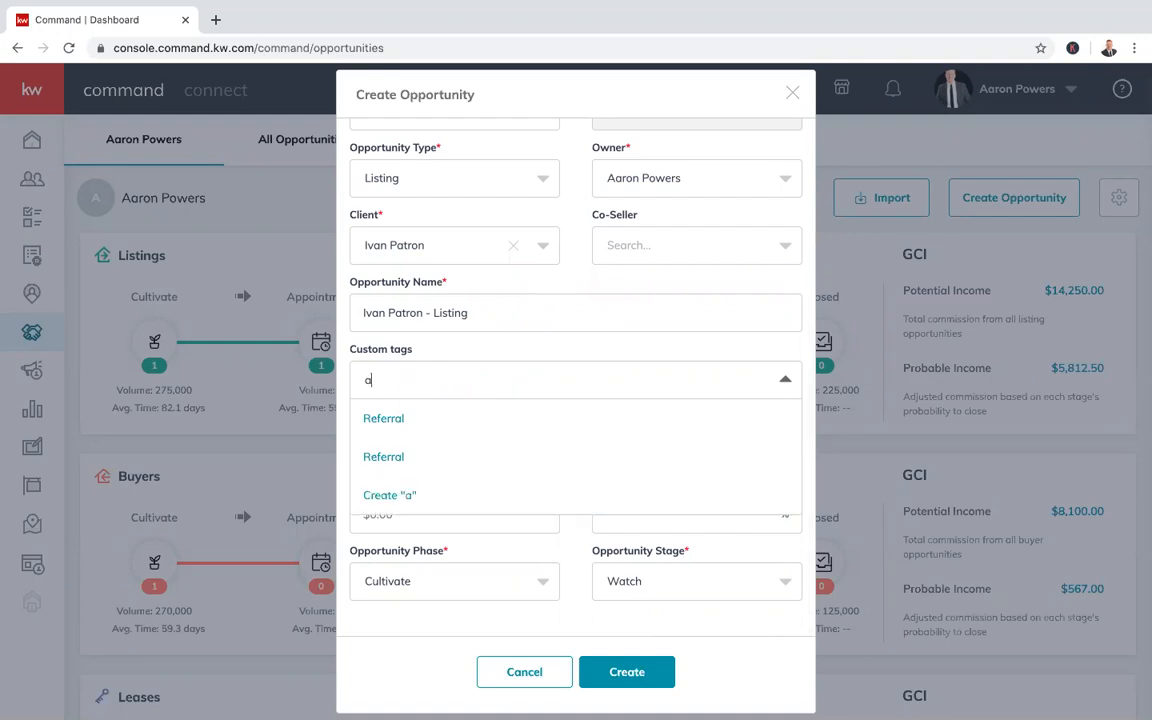
key("BackSpace")
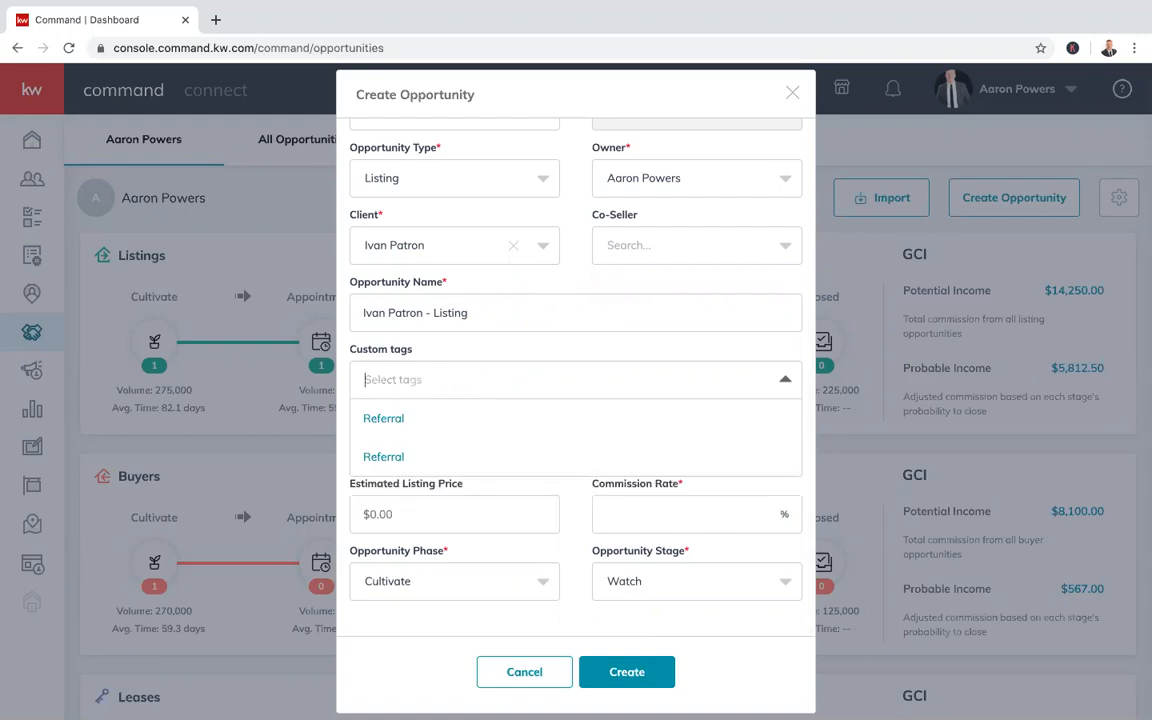
type("Open House")
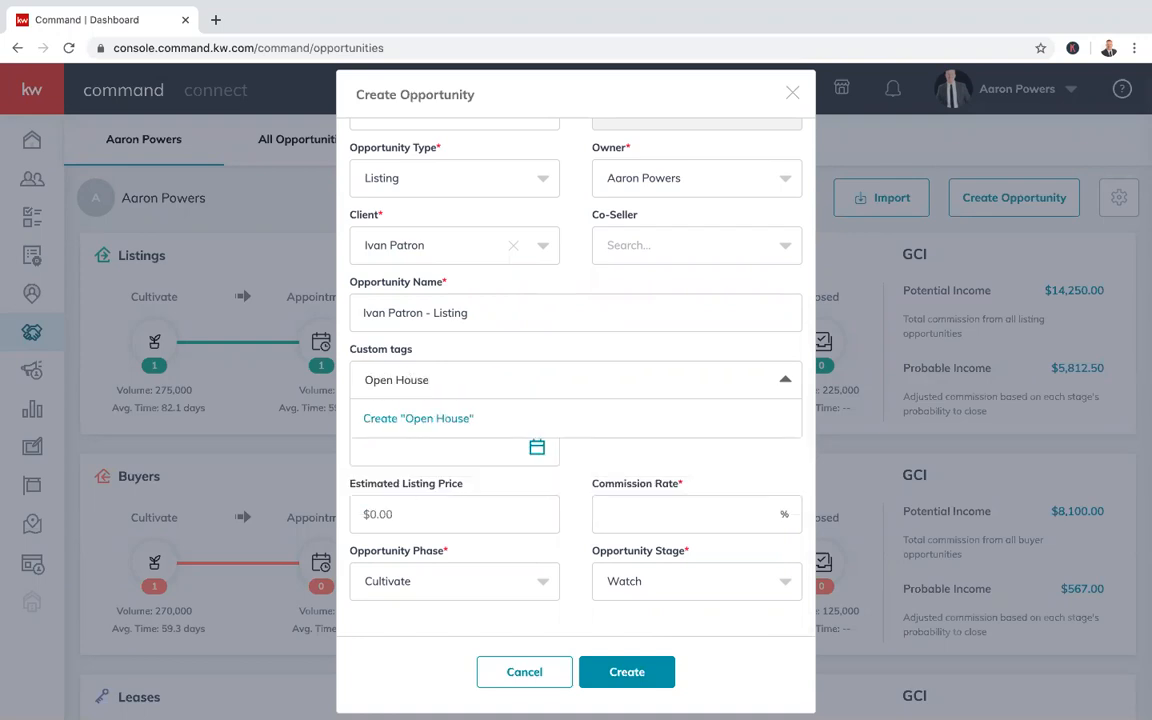
left_click(432, 419)
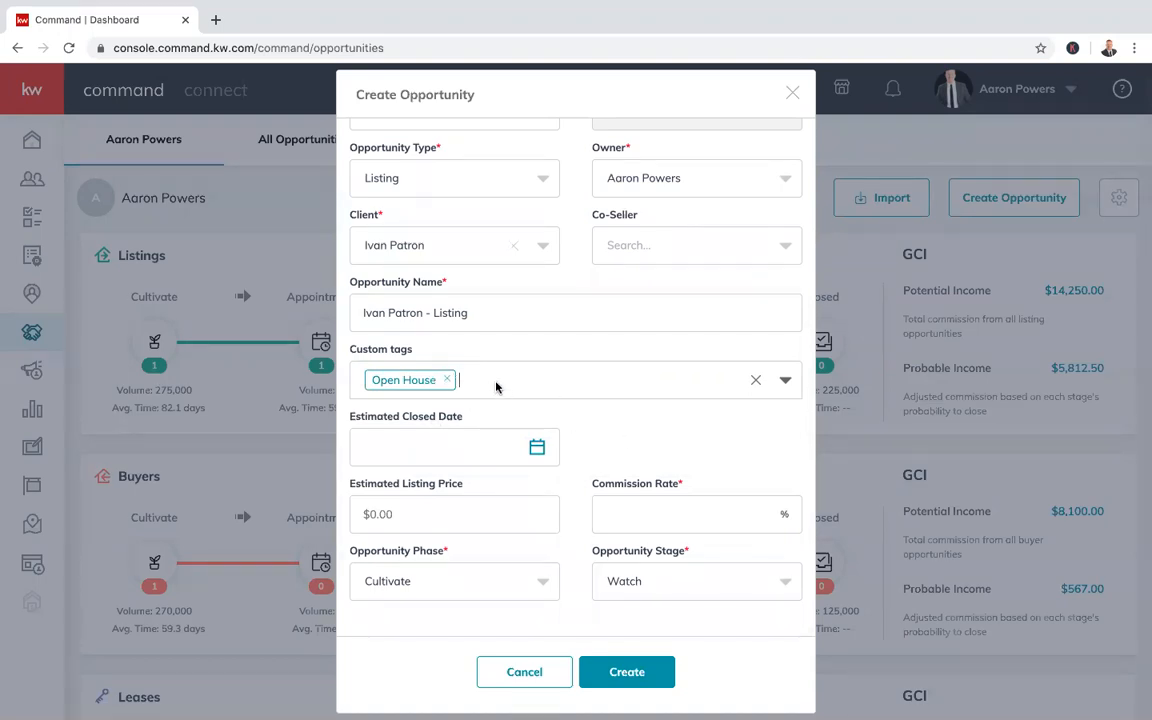
Set closing date 7/31/2020, listing price 365000 and commission rate 3.0
left_click(537, 448)
left_click(575, 499)
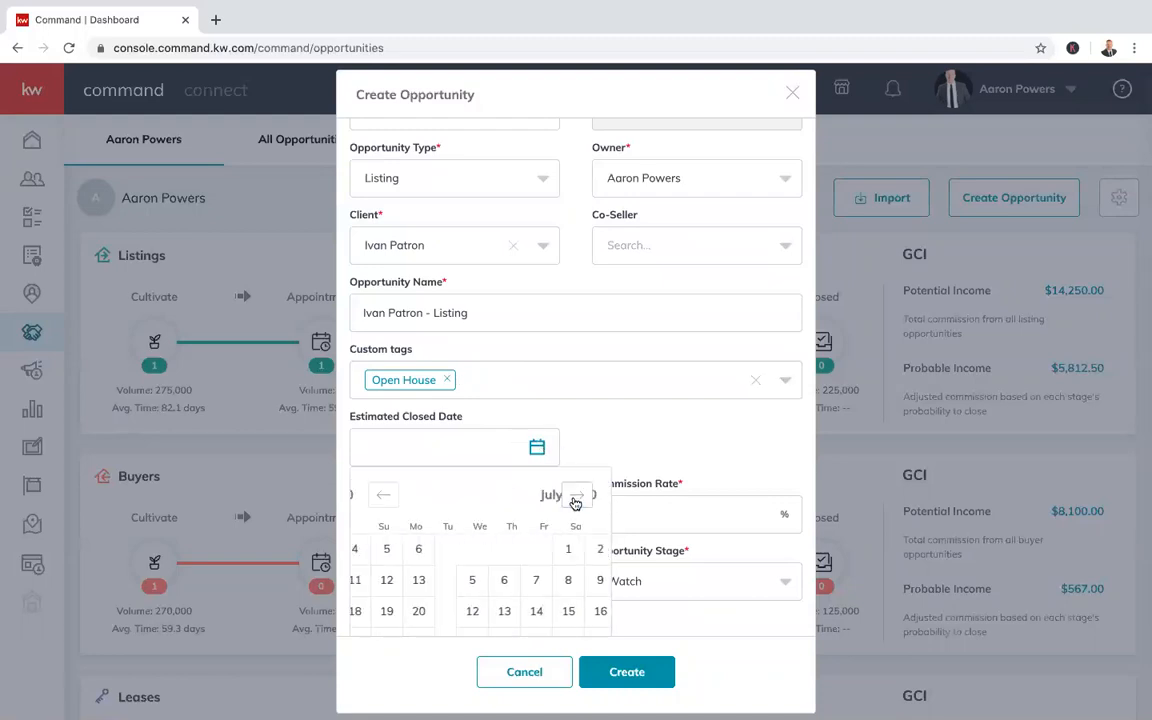
scroll(563, 617, "down", 2)
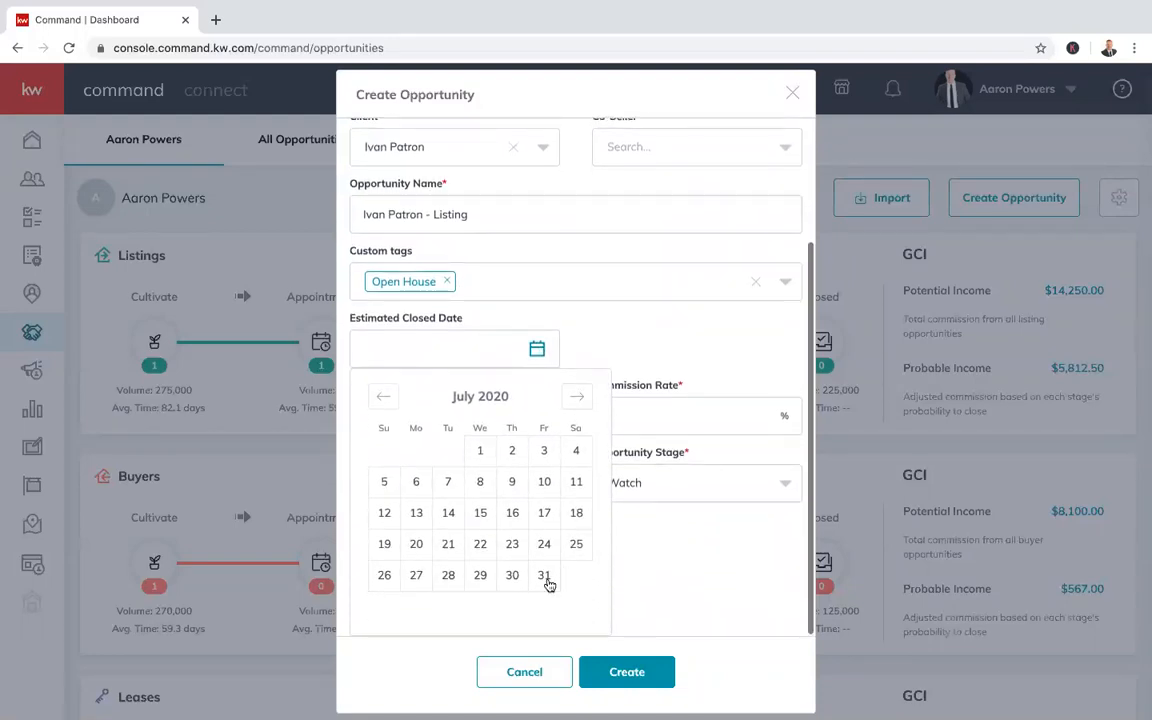
left_click(544, 577)
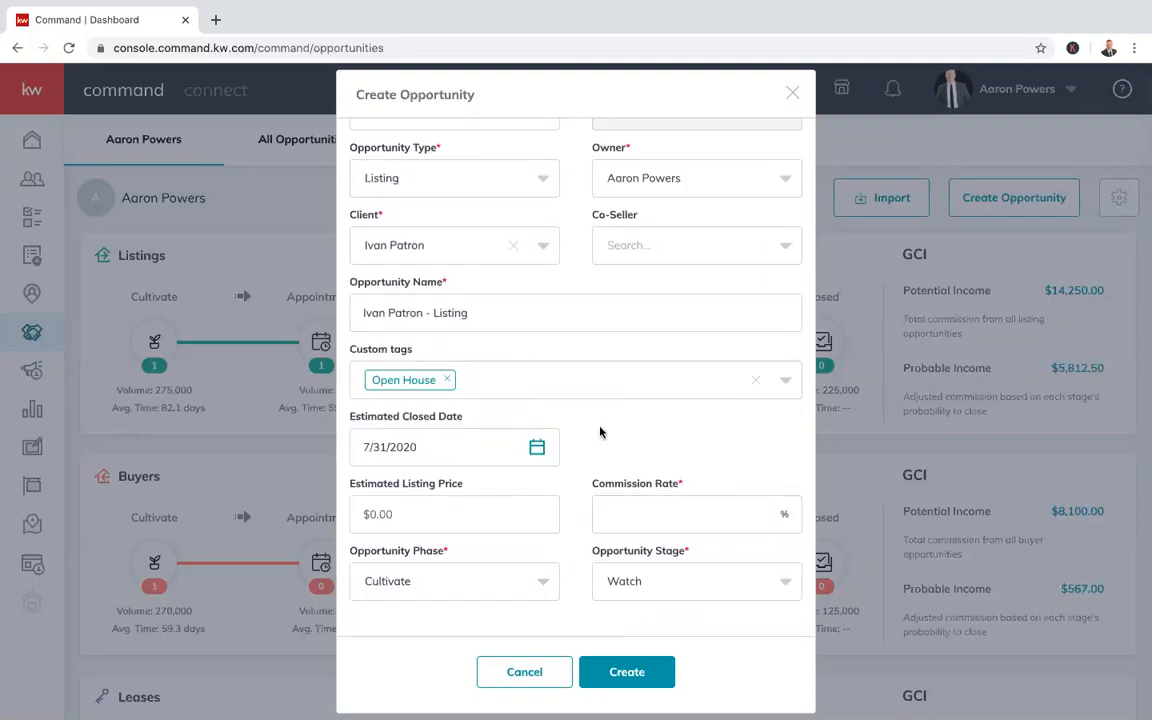
left_click(380, 500)
type("3650000")
left_click(723, 508)
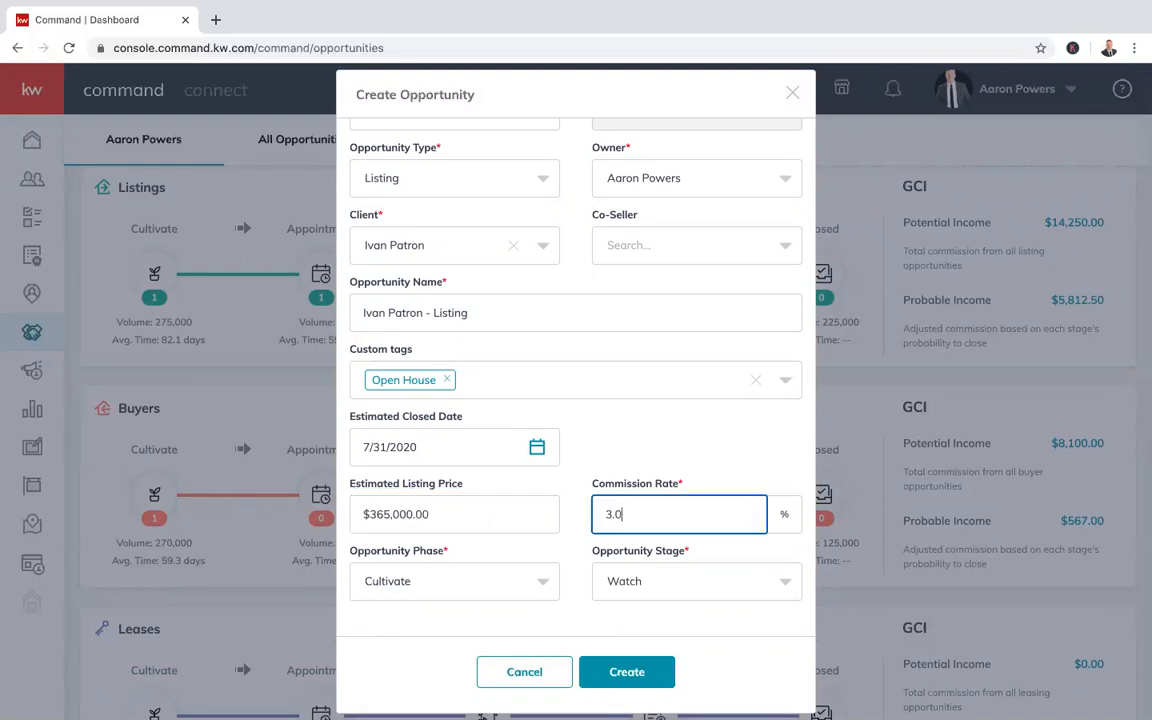
left_click(707, 437)
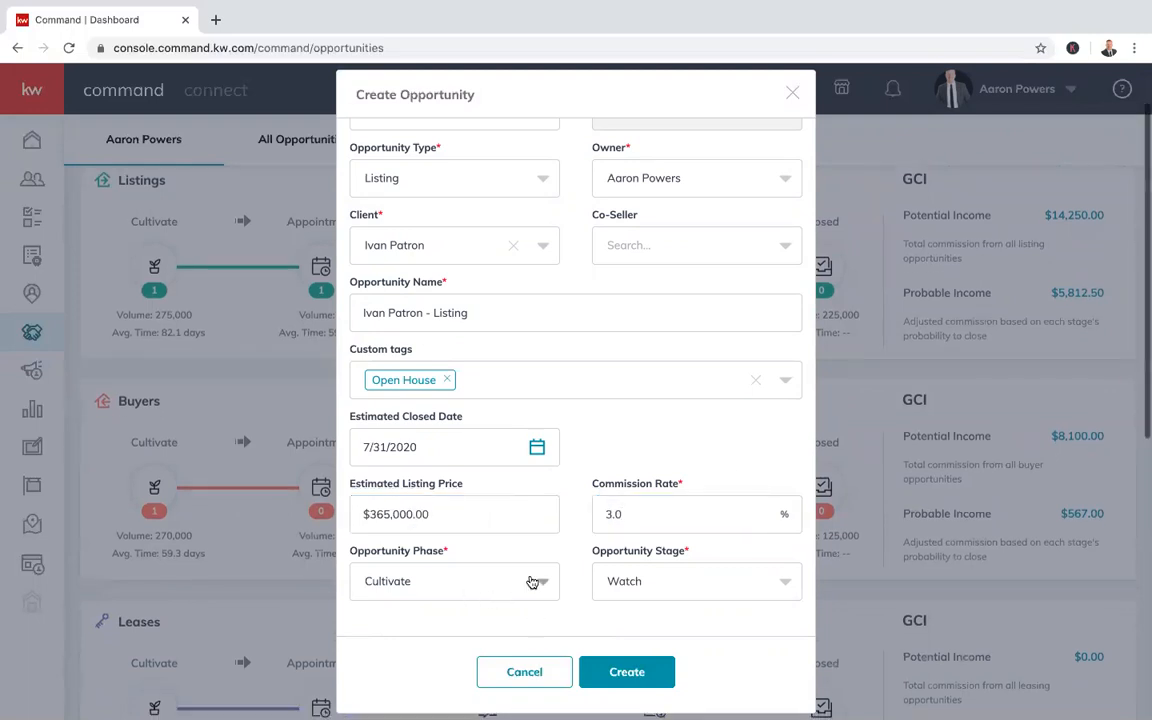
Keep phase Cultivate, set stage to Hot, and create the opportunity
scroll(533, 583, "down", 3)
scroll(603, 557, "up", 1)
scroll(603, 557, "down", 1)
scroll(640, 406, "up", 1)
scroll(640, 406, "down", 1)
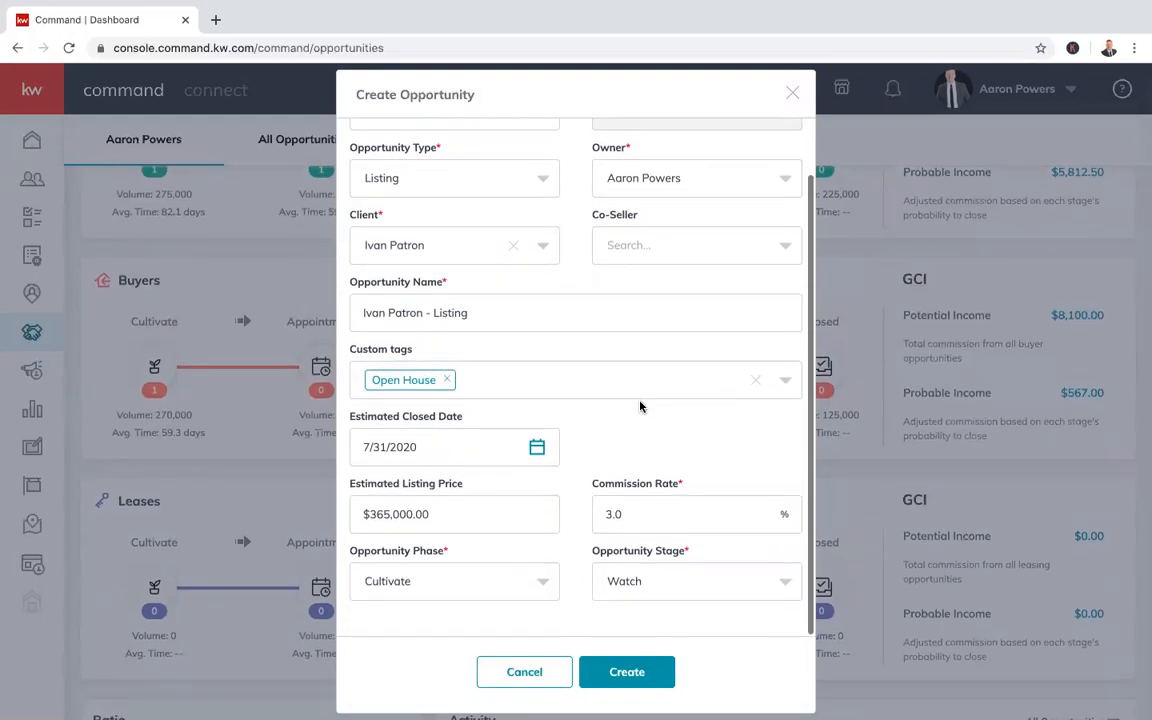
left_click(532, 585)
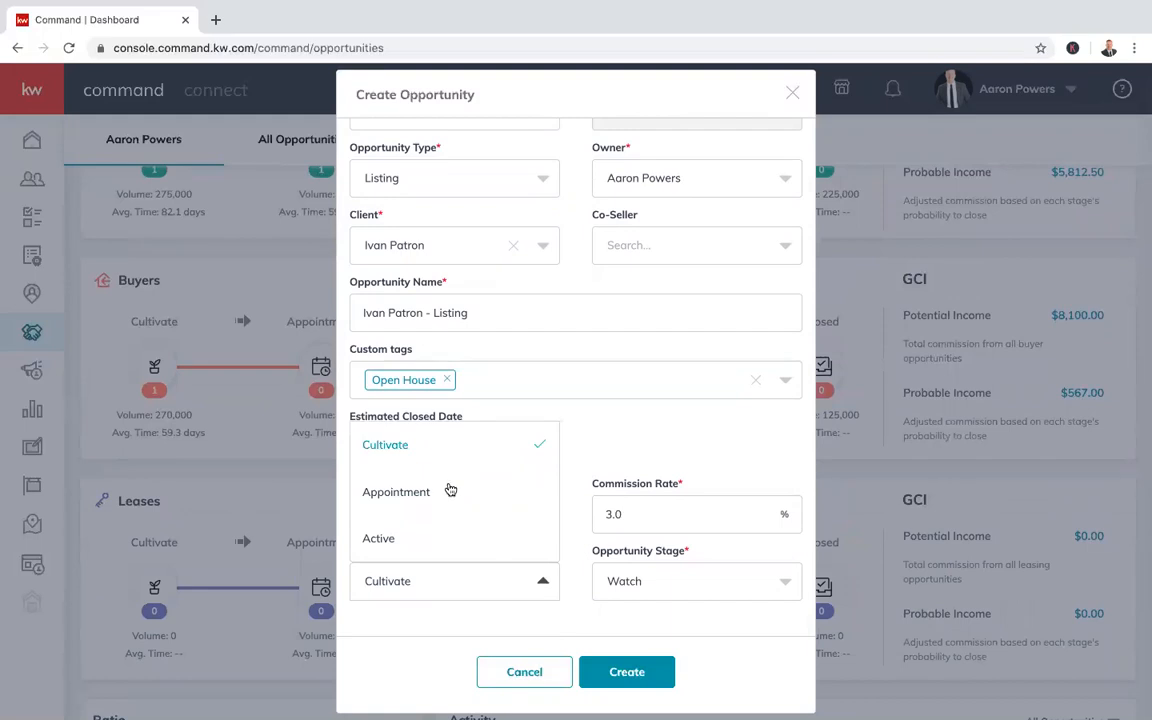
scroll(456, 502, "down", 1)
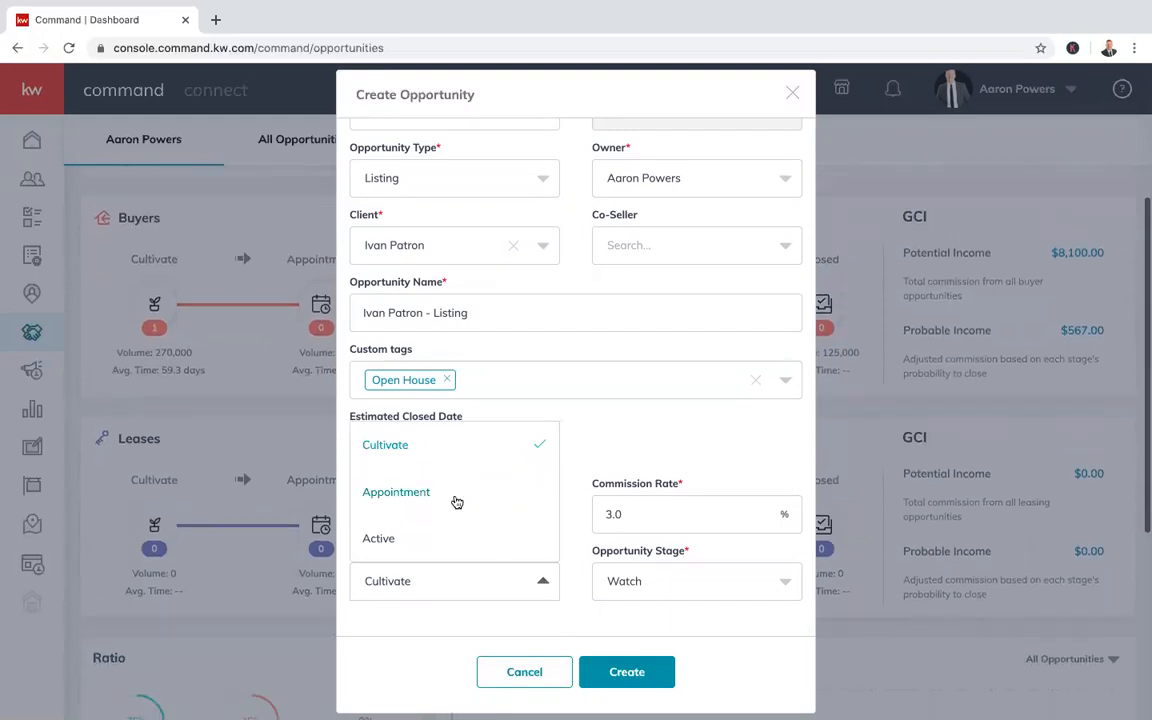
left_click(429, 447)
left_click(638, 590)
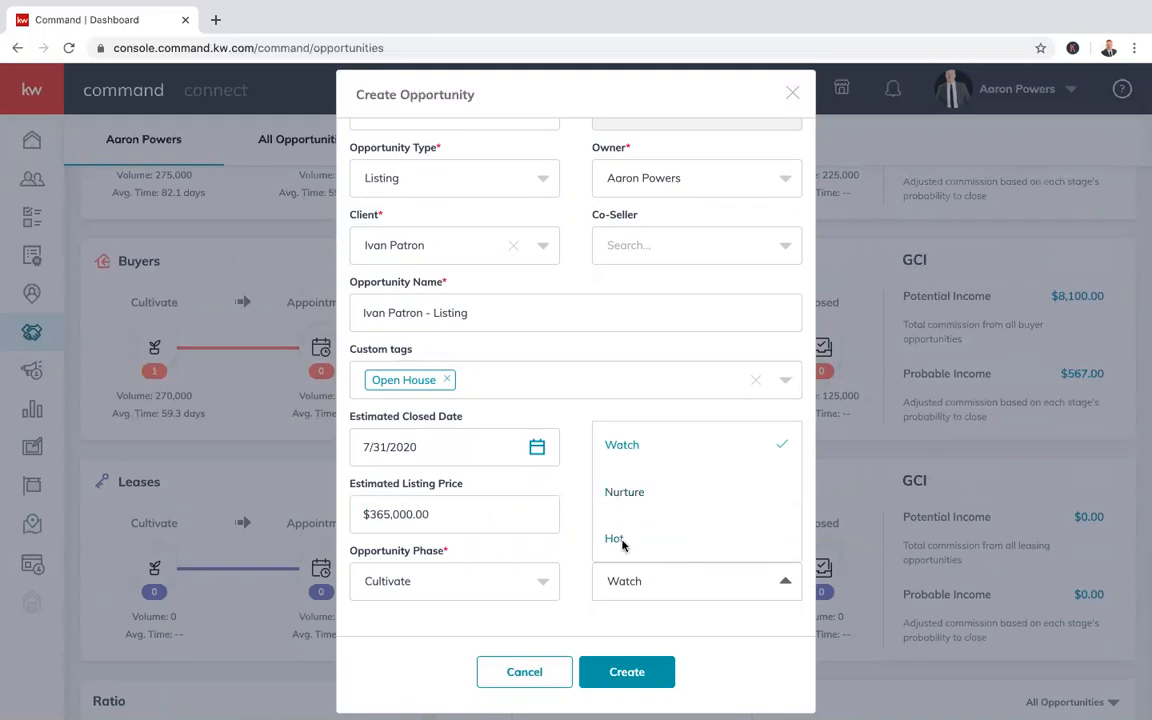
left_click(614, 539)
scroll(600, 598, "down", 2)
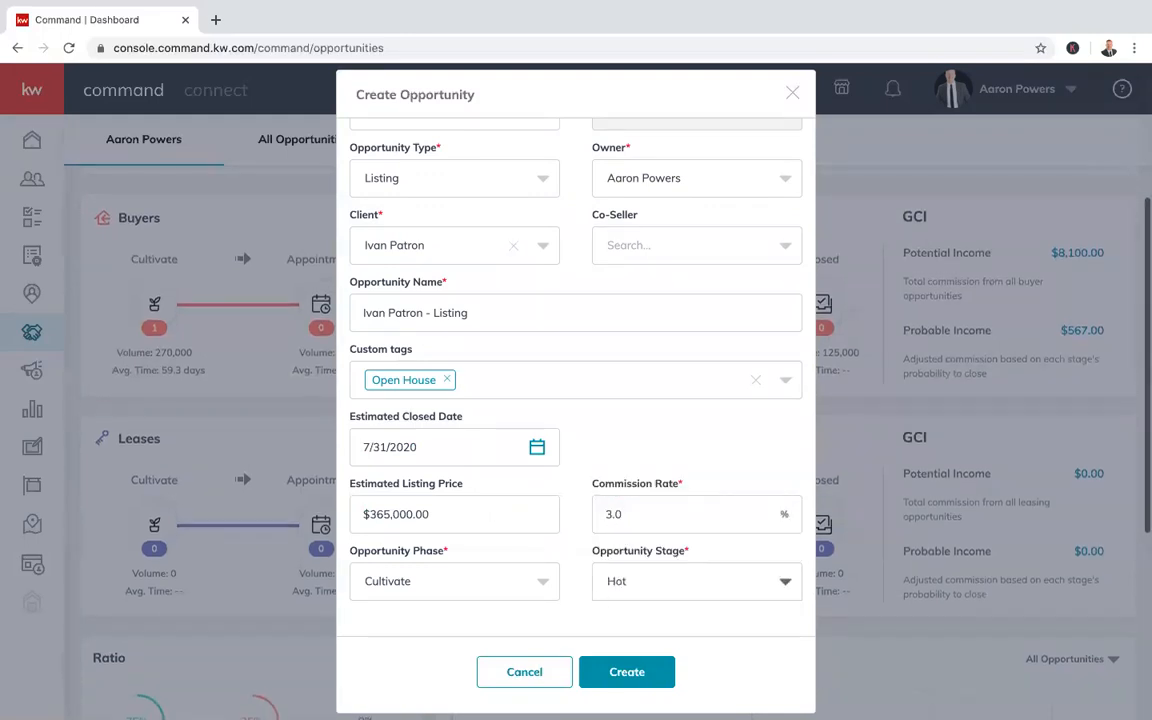
left_click(646, 690)
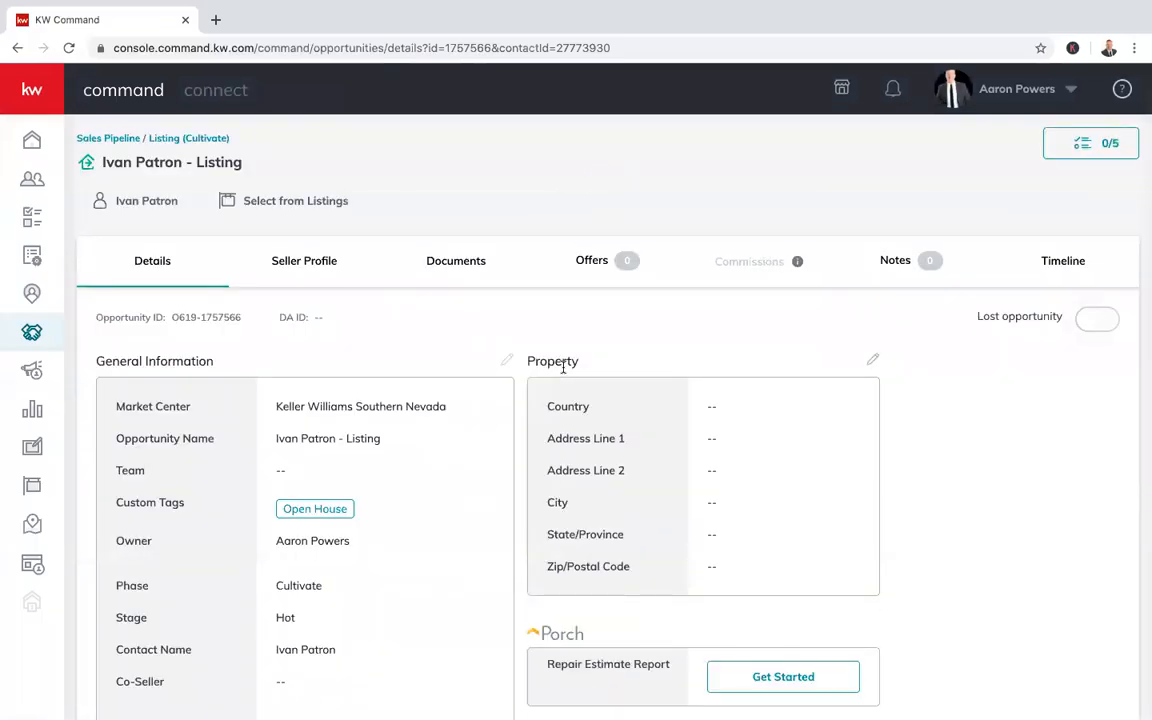
Review the listing's details (07/31/20 close, $365,000.00 price, 3% commission) and begin editing General Information
scroll(515, 338, "down", 1)
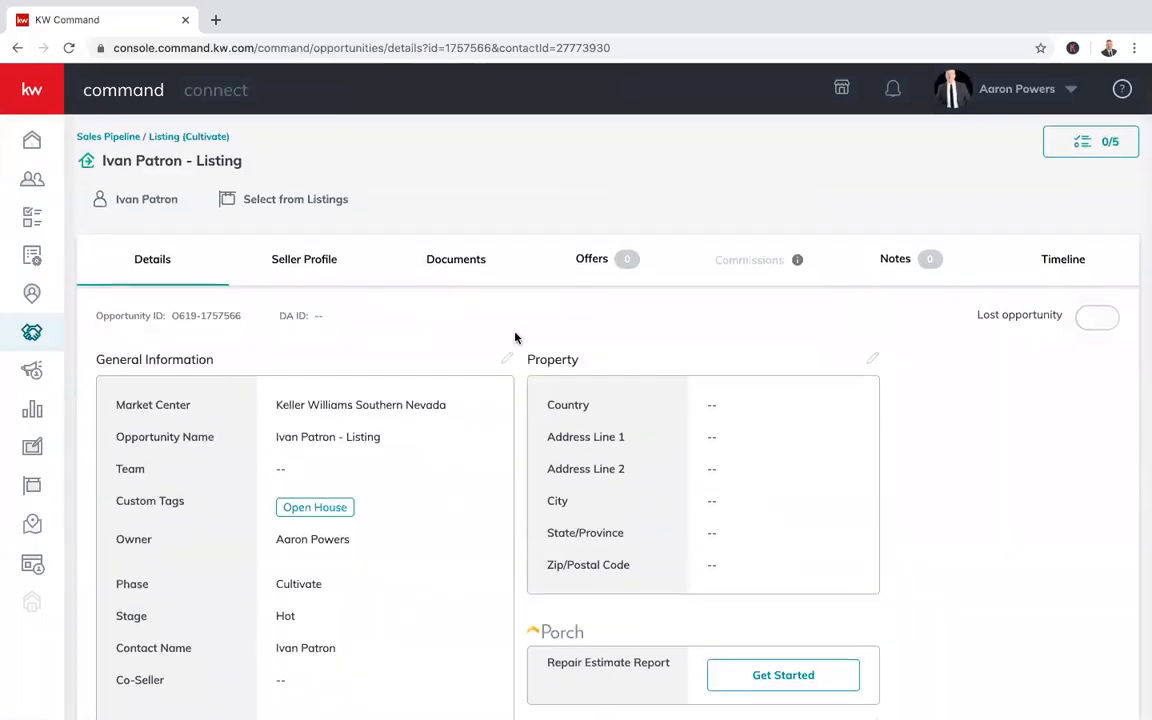
scroll(515, 338, "up", 1)
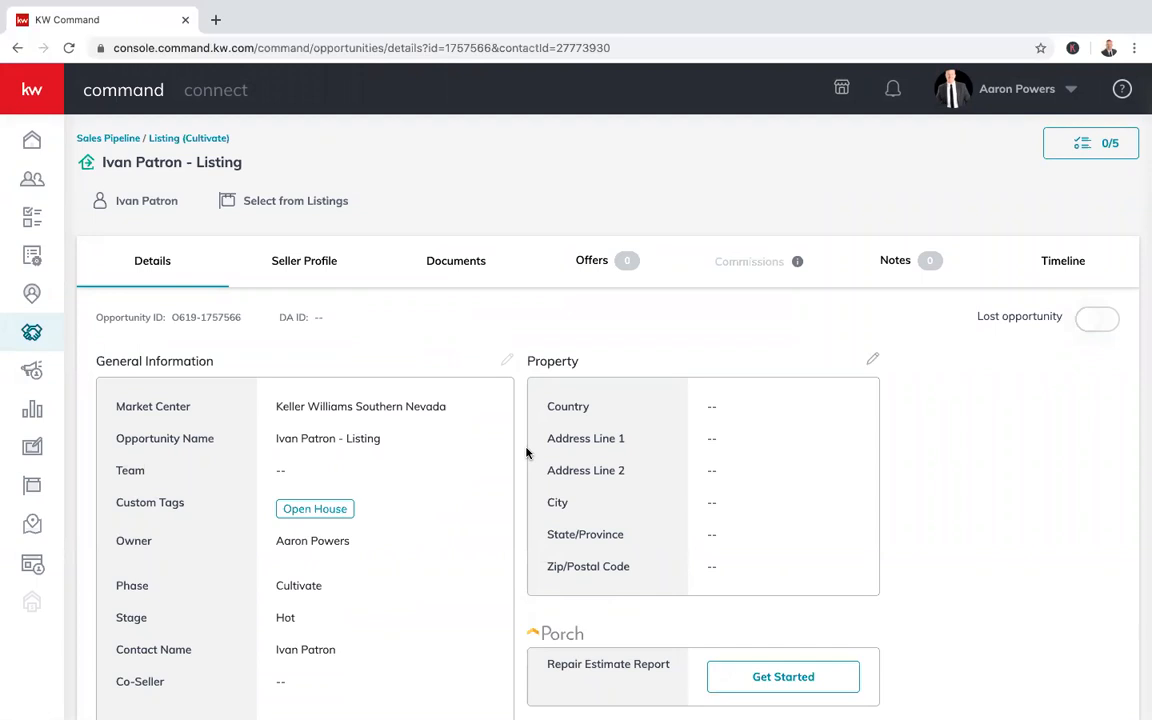
scroll(526, 452, "down", 1)
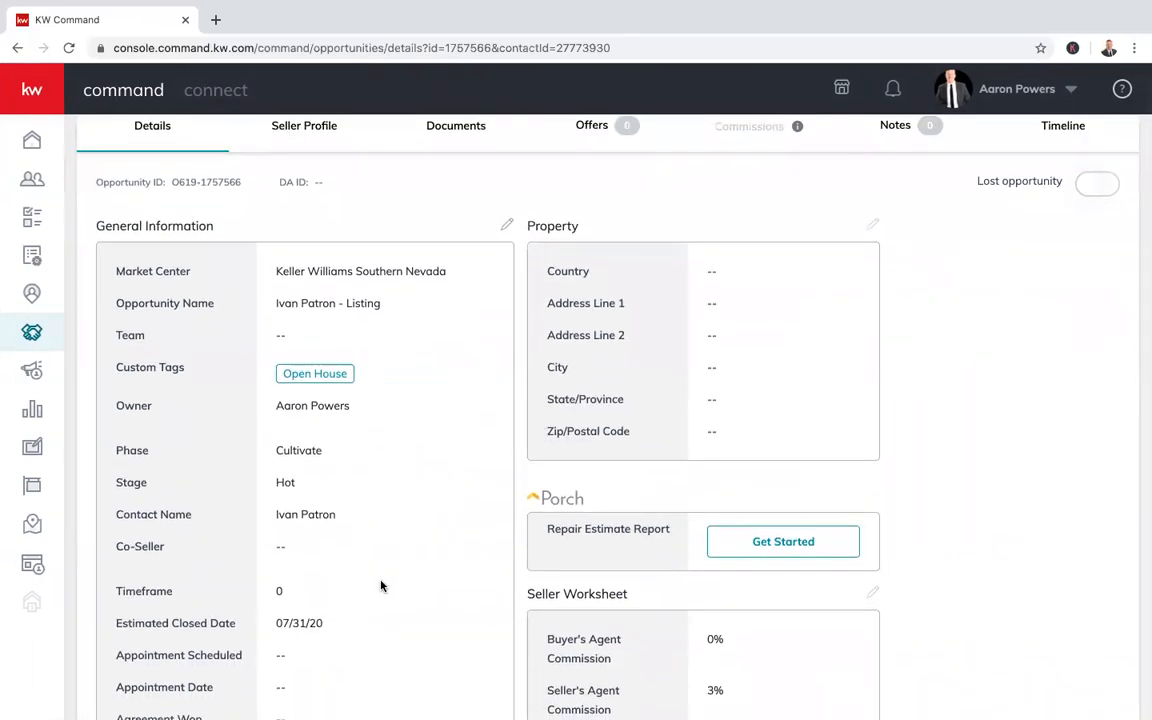
scroll(380, 586, "down", 1)
scroll(334, 530, "down", 1)
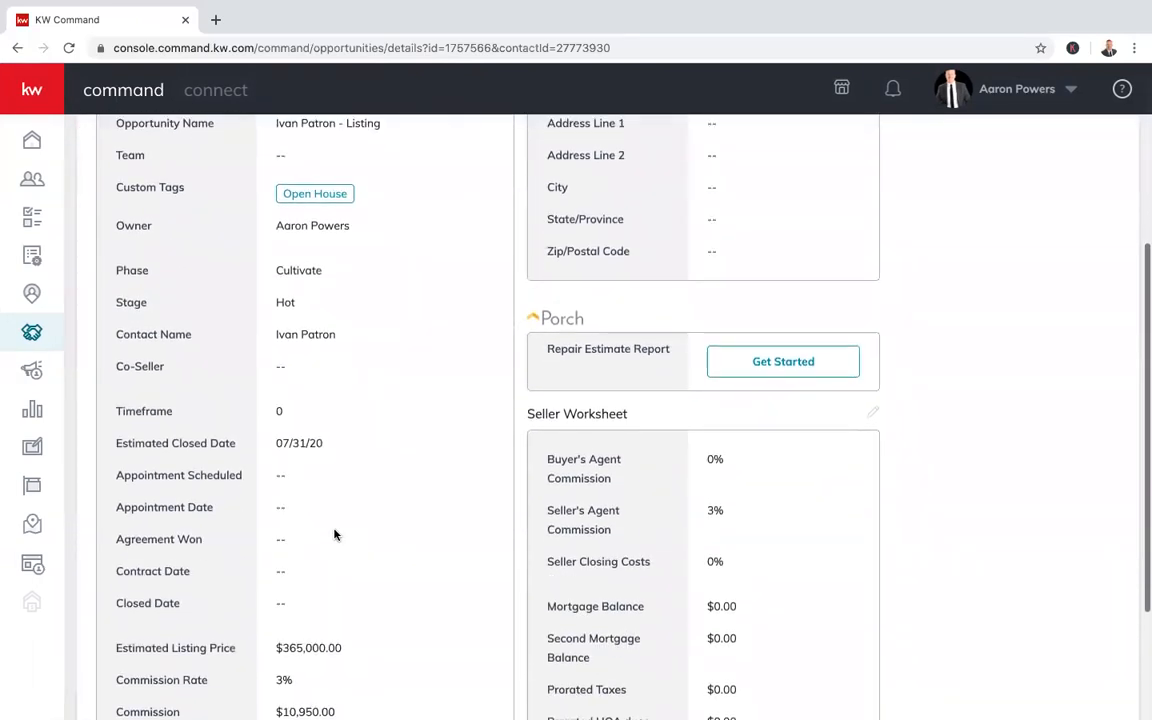
scroll(307, 538, "up", 3)
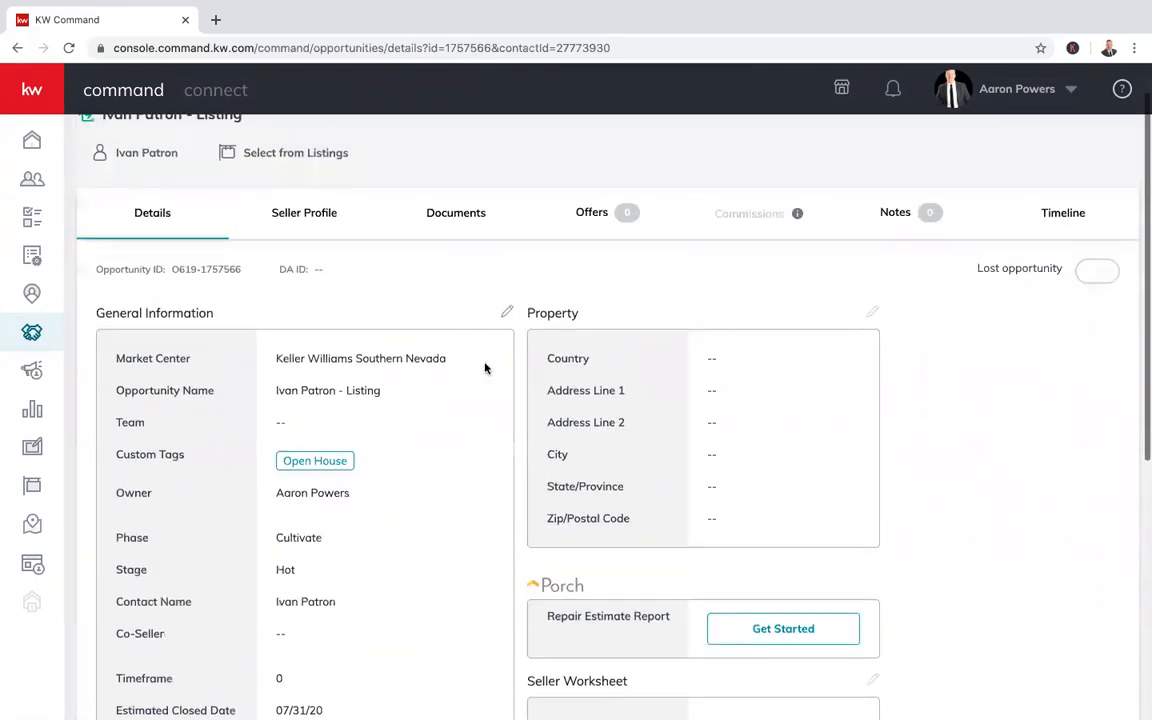
left_click(507, 313)
Try the preset time frame options, 3 months and then 1 month, in Edit General Information
scroll(617, 432, "down", 2)
scroll(617, 428, "down", 1)
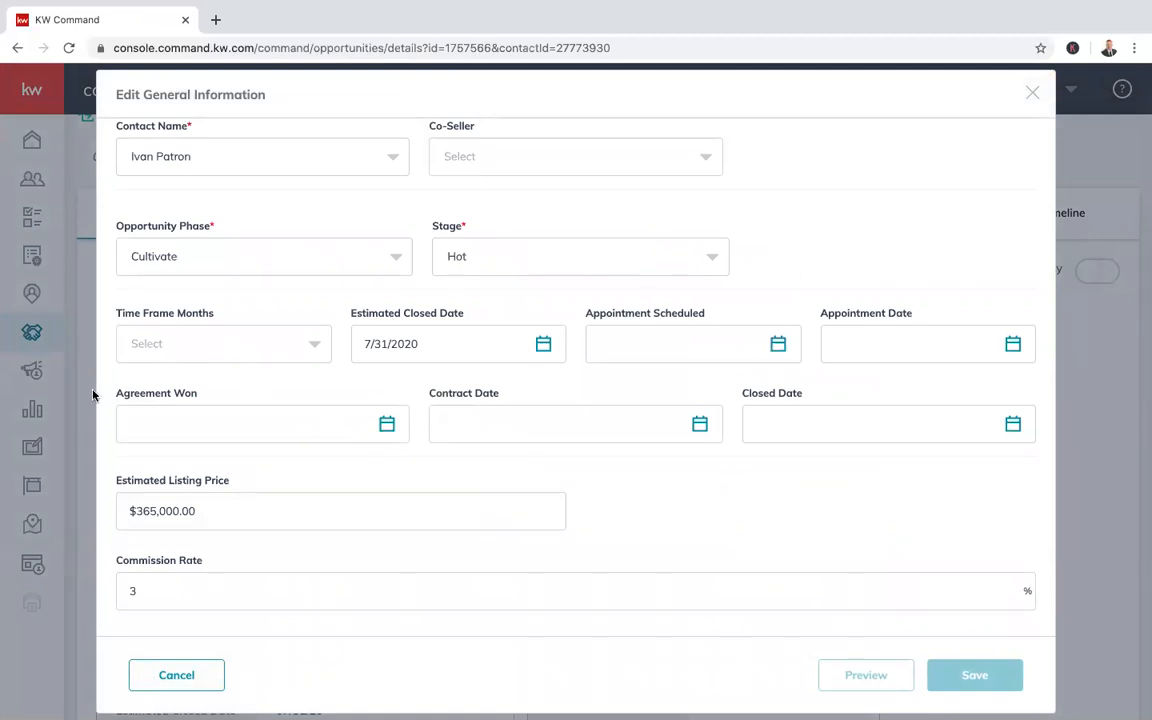
mouse_move(110, 394)
left_mouse_down()
mouse_move(181, 400)
mouse_move(104, 396)
left_mouse_up()
left_click(218, 330)
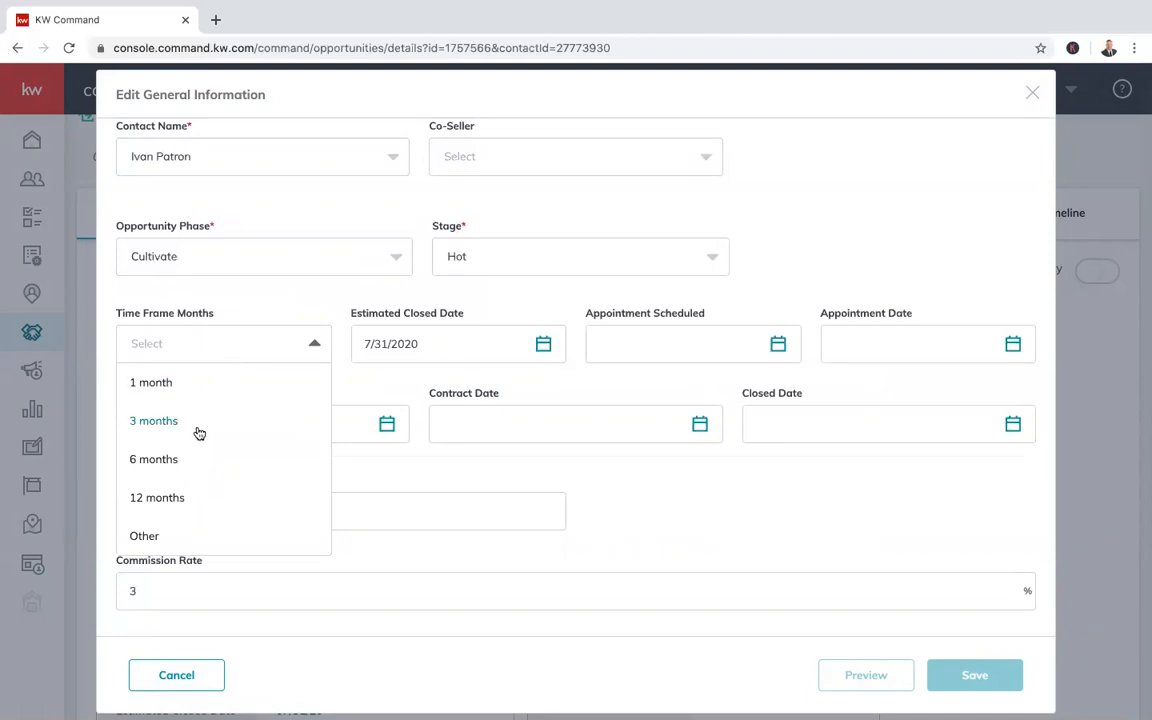
left_click(198, 425)
left_click(280, 350)
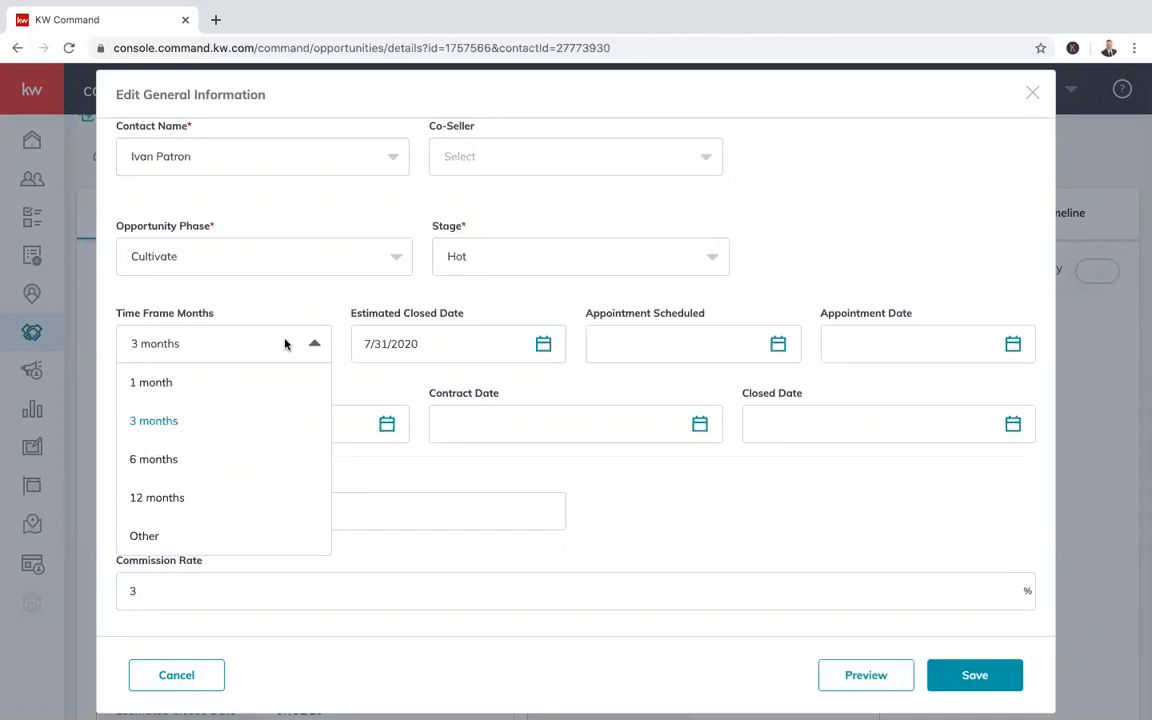
left_click(245, 381)
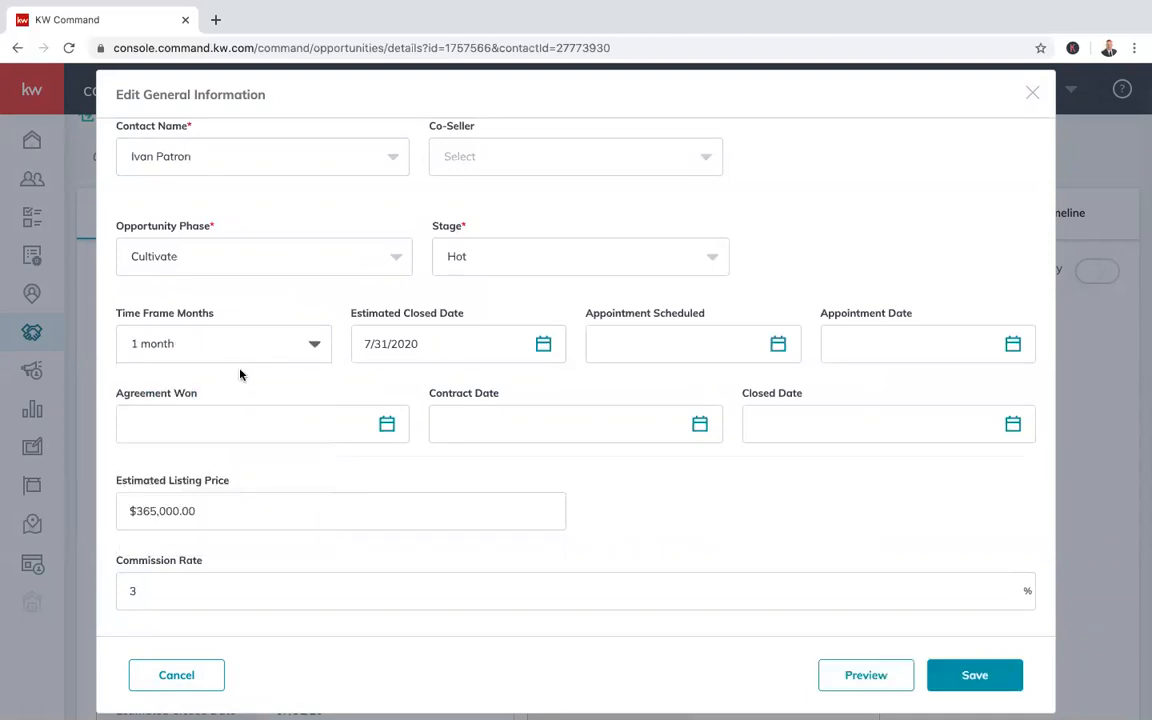
left_click(295, 343)
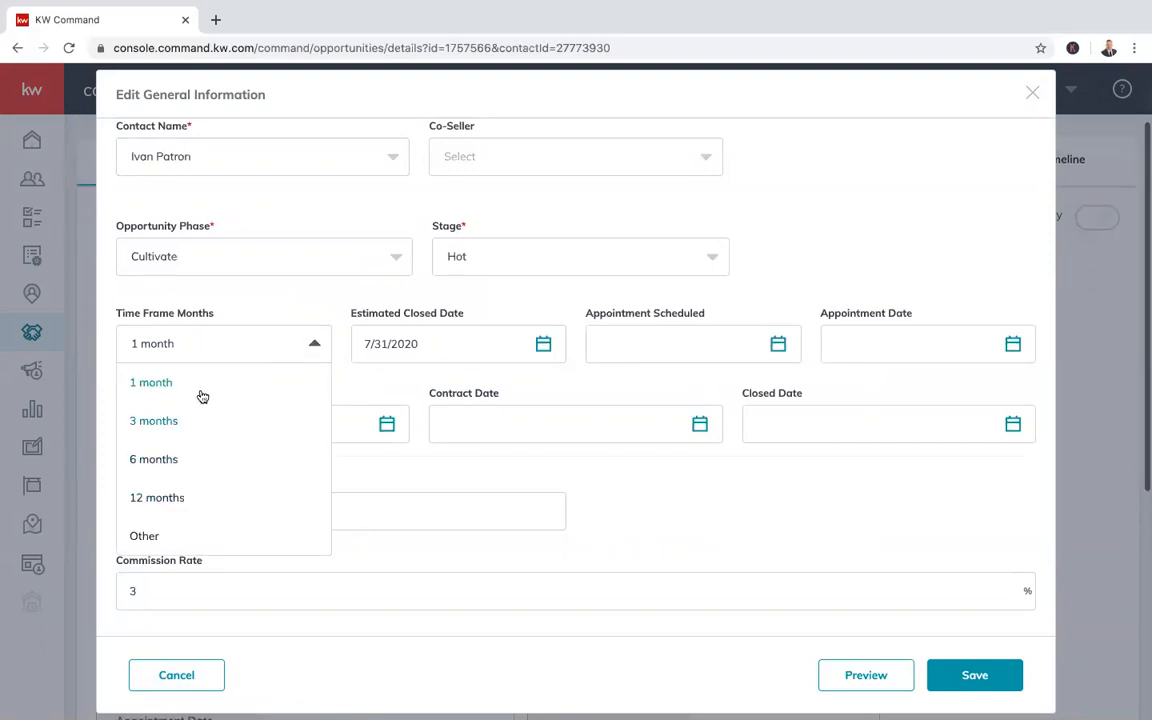
left_click(316, 346)
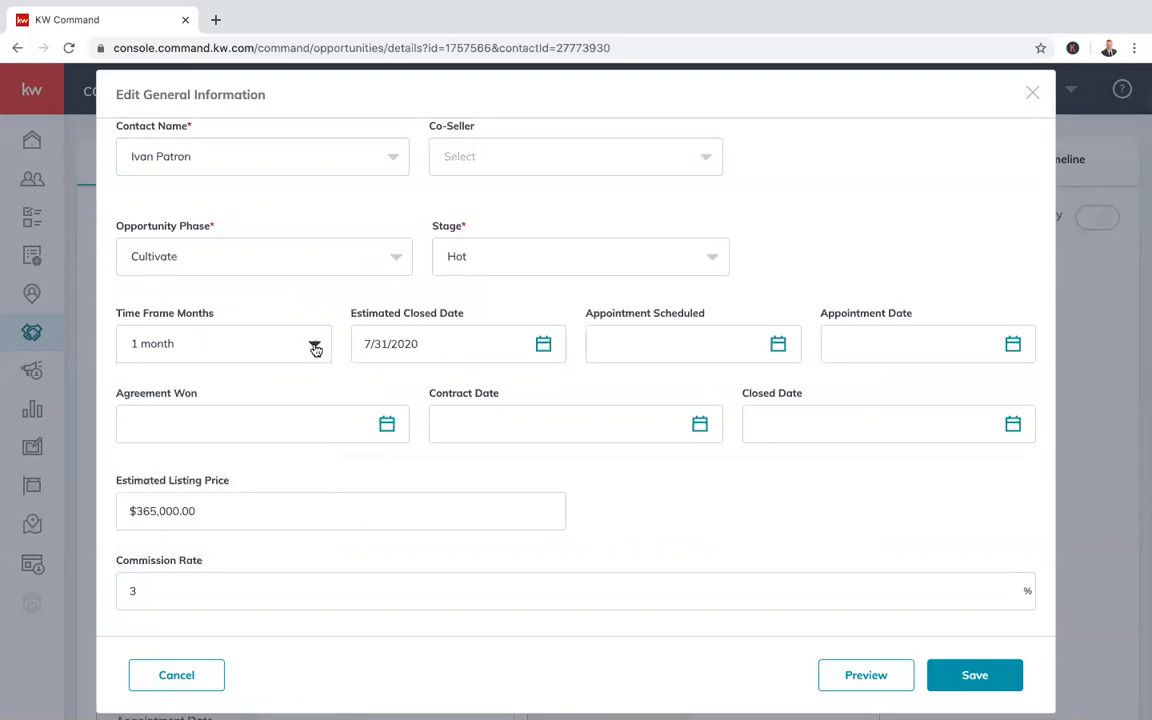
Test a custom month count, then settle on a 1-month time frame and save
left_click(259, 351)
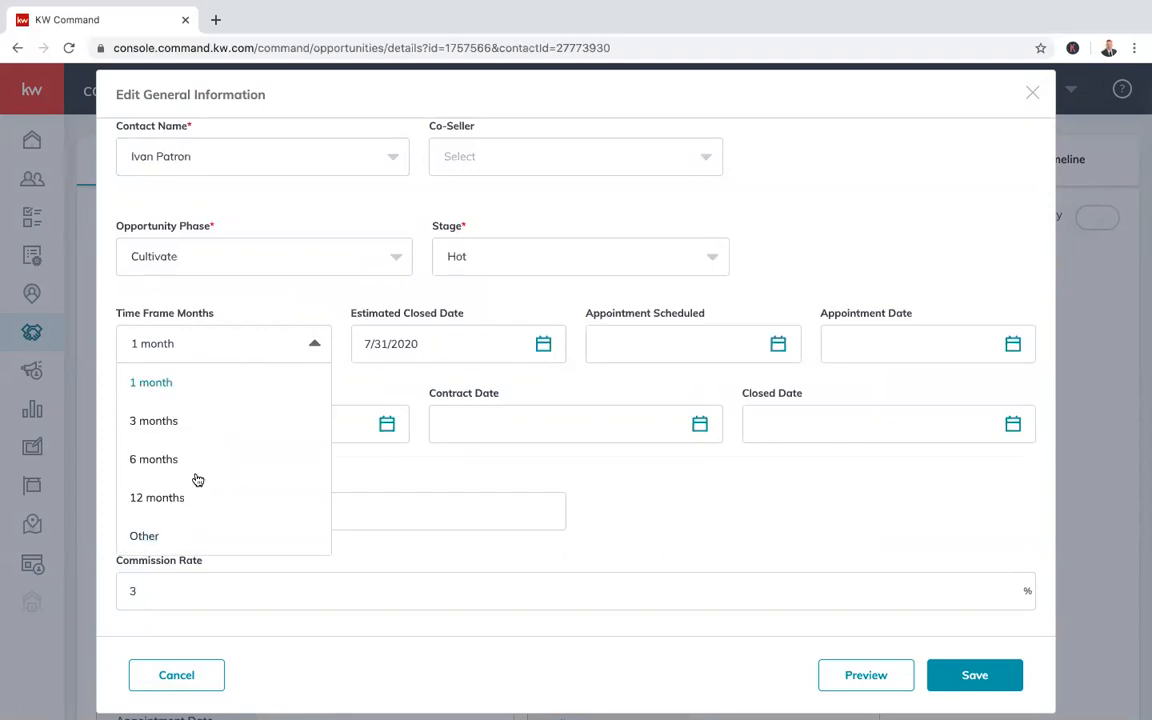
left_click(175, 537)
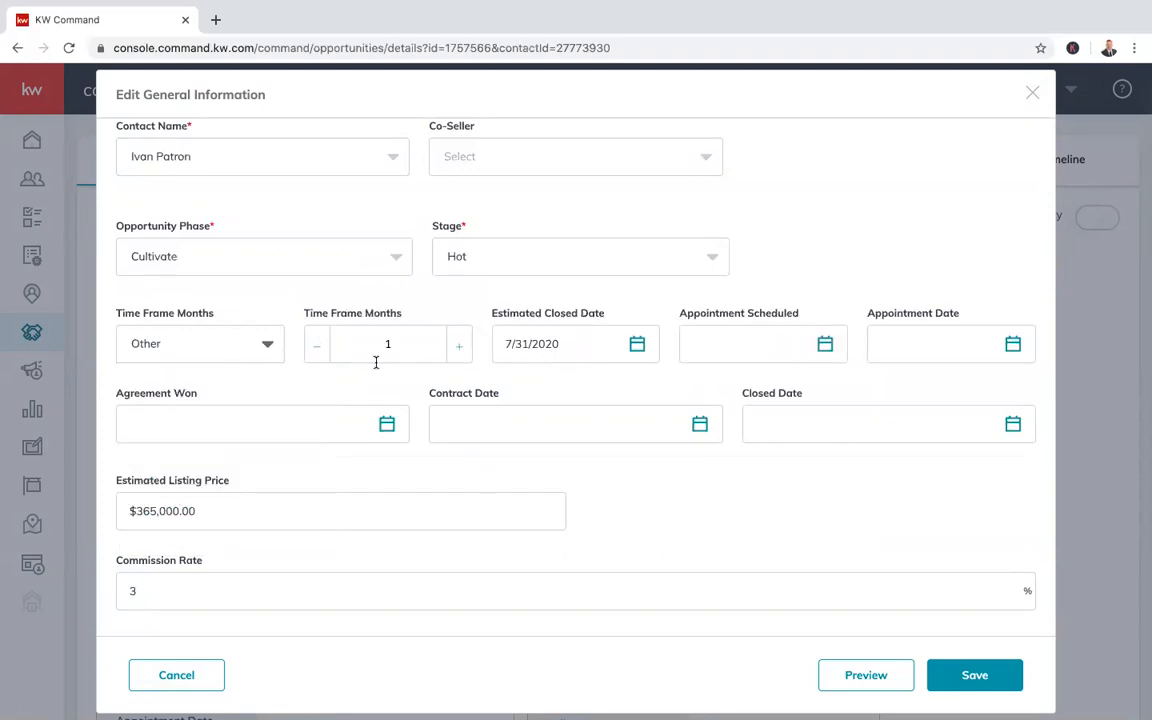
left_click(316, 352)
left_click(459, 352)
left_click(317, 347)
left_click(460, 350)
left_click(460, 350)
left_click(460, 350)
left_click(258, 346)
left_click(163, 379)
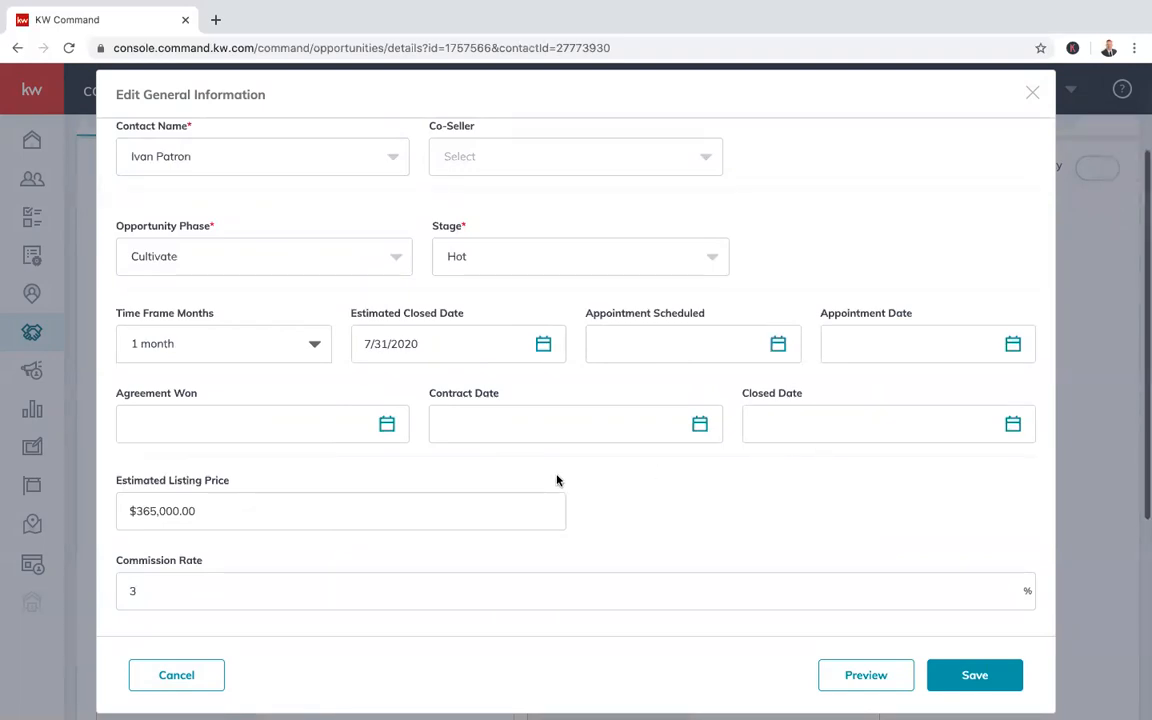
scroll(695, 458, "up", 2)
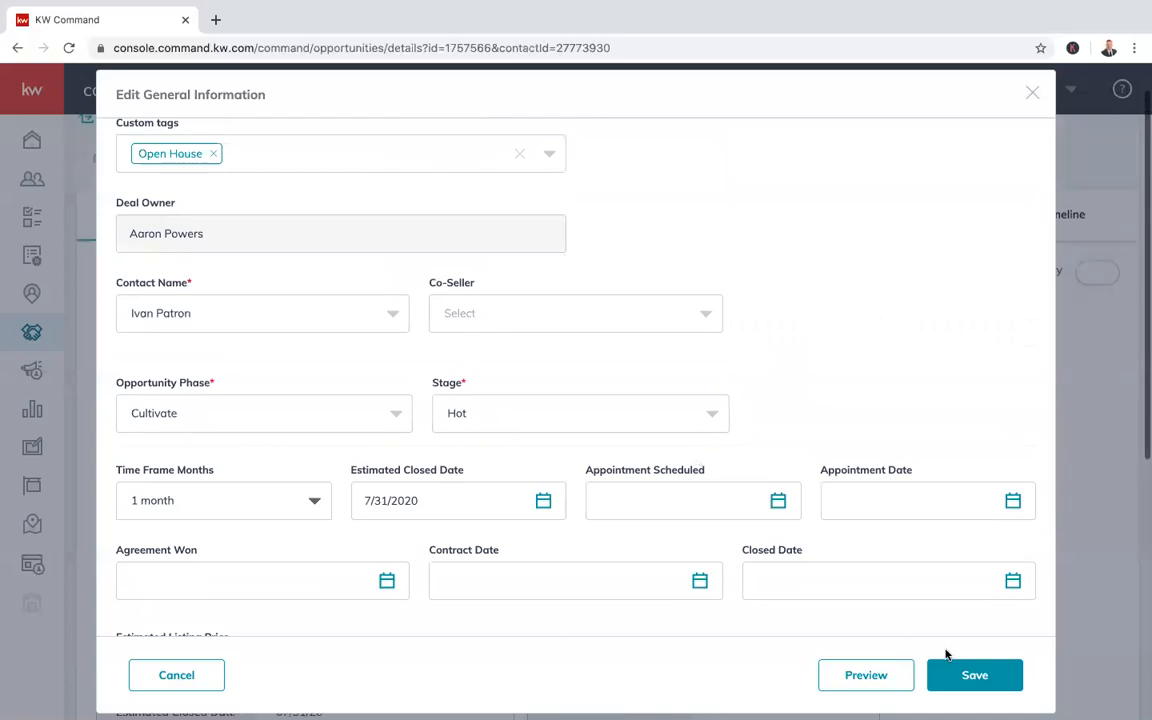
left_click(964, 675)
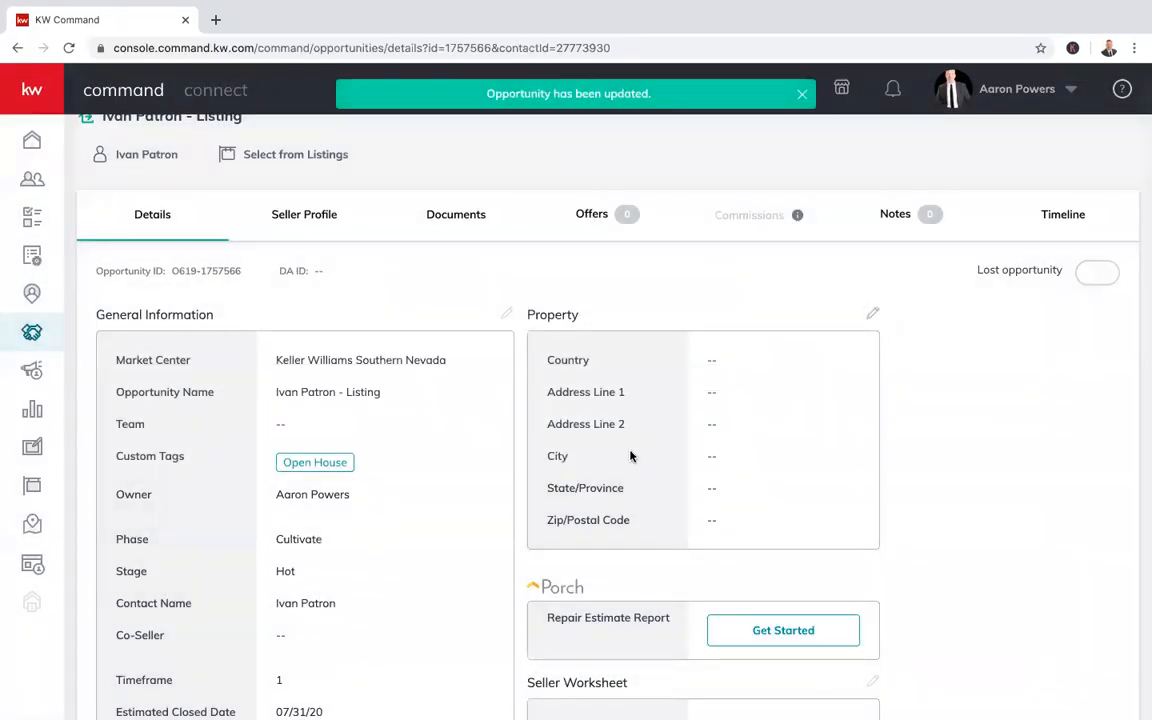
Give the property a United States street address in Las Vegas, NV, Clark County, and save it
scroll(630, 458, "down", 1)
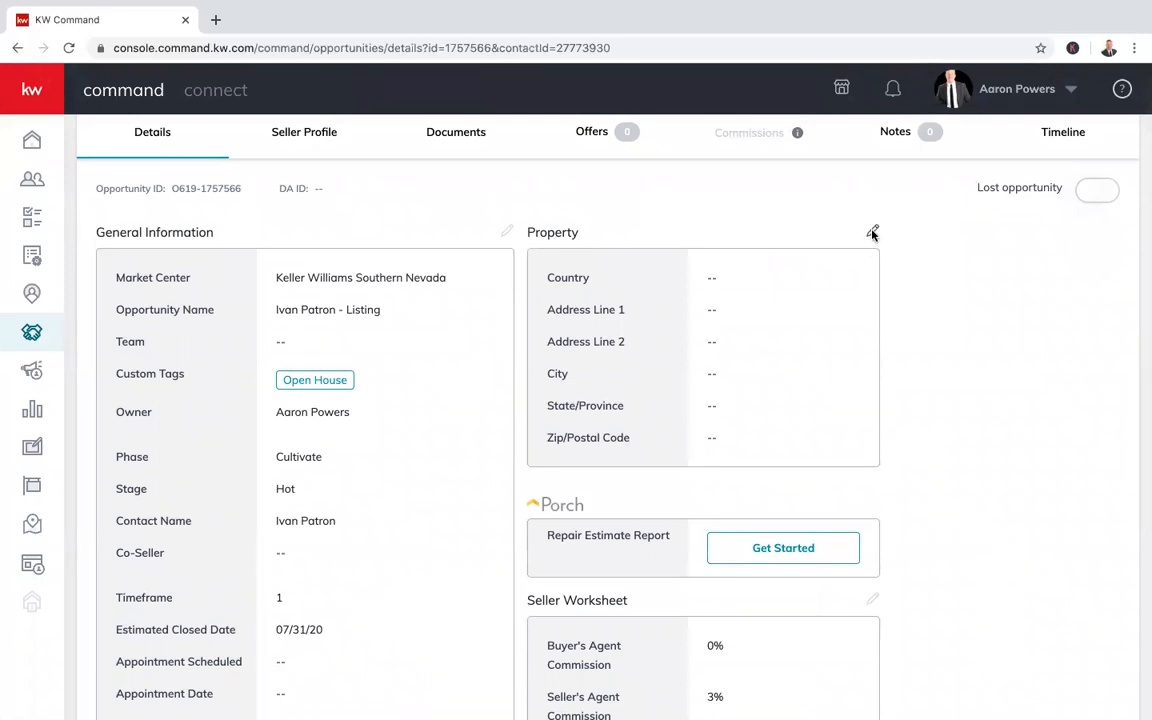
left_click(873, 232)
left_click(470, 250)
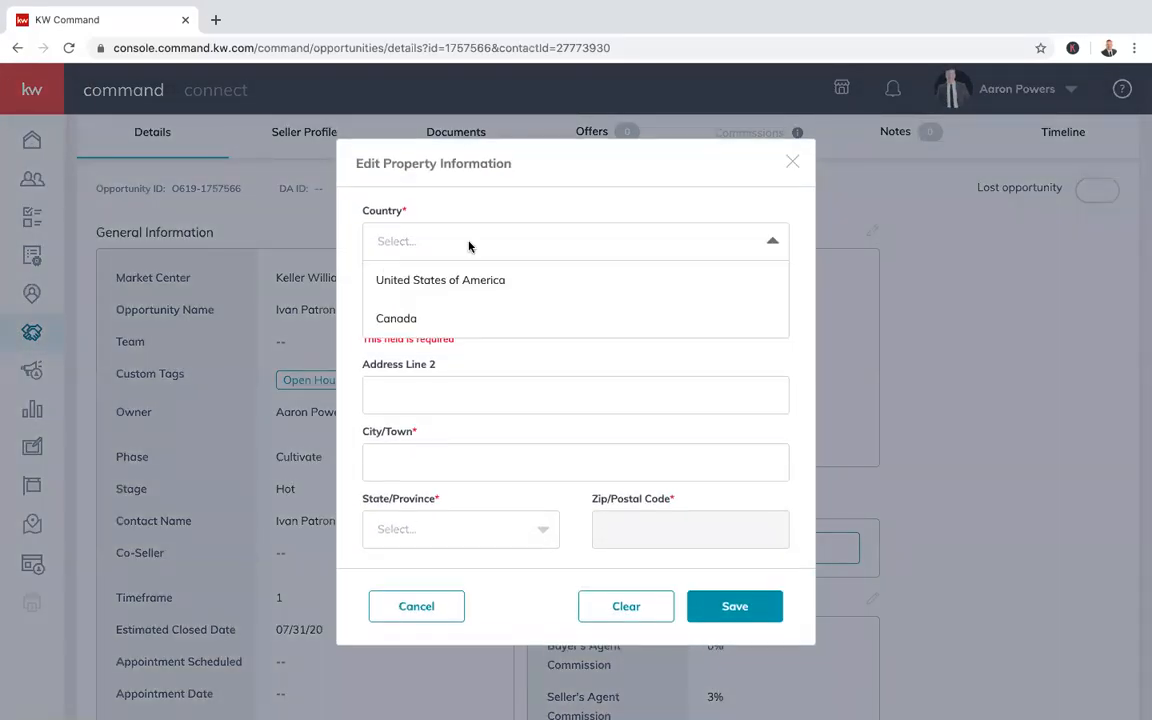
left_click(450, 283)
left_click(450, 305)
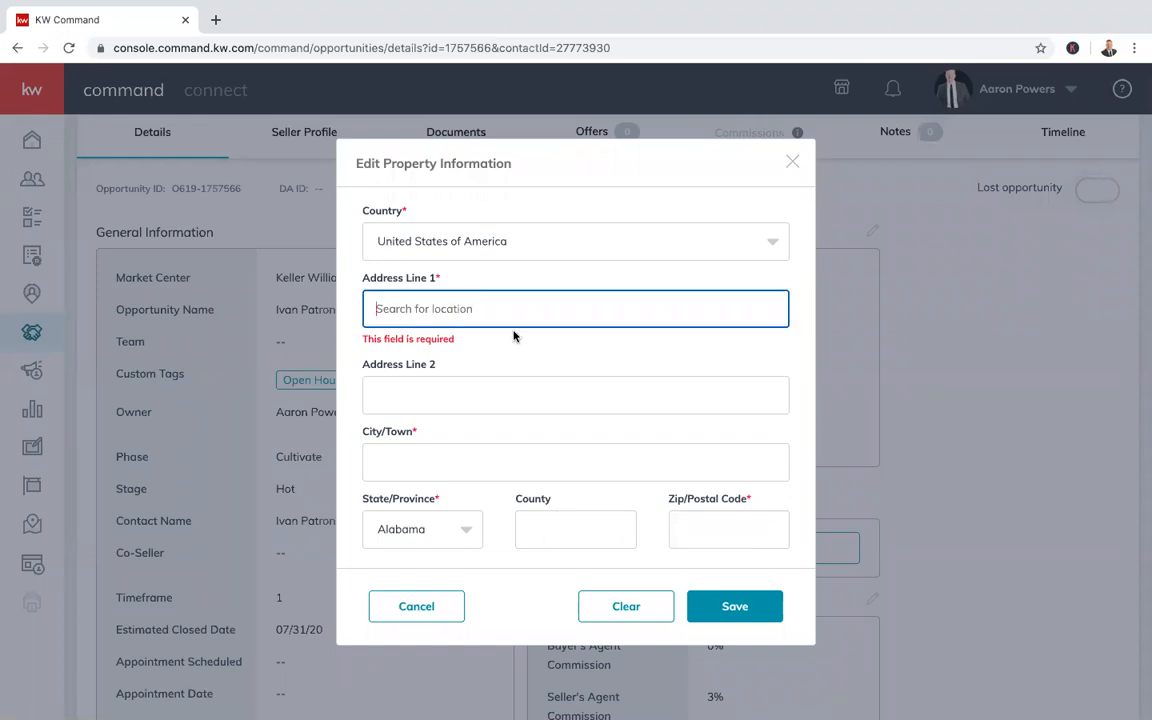
type("6712")
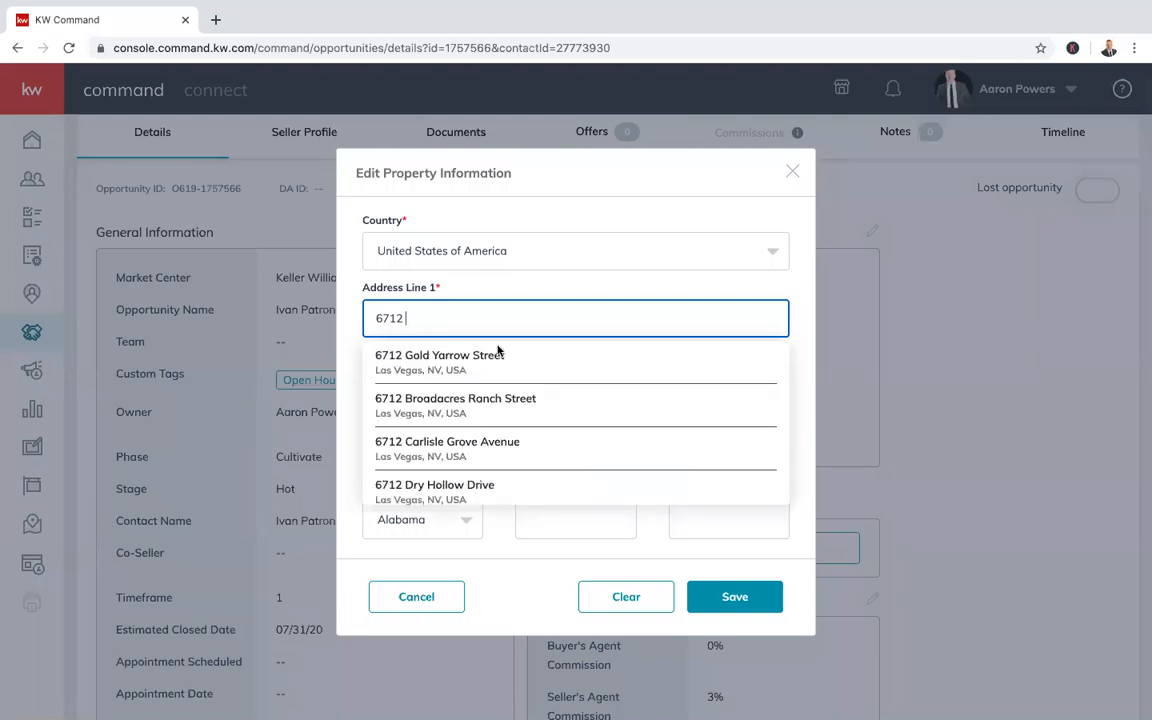
left_click(498, 349)
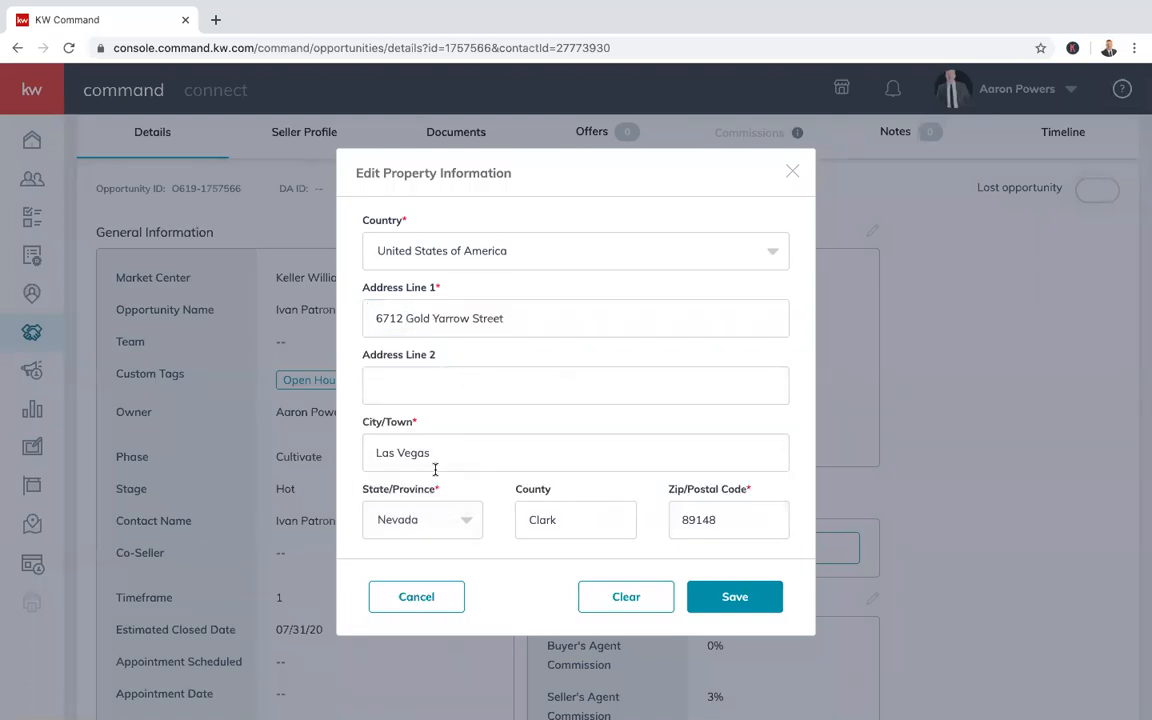
left_click(735, 596)
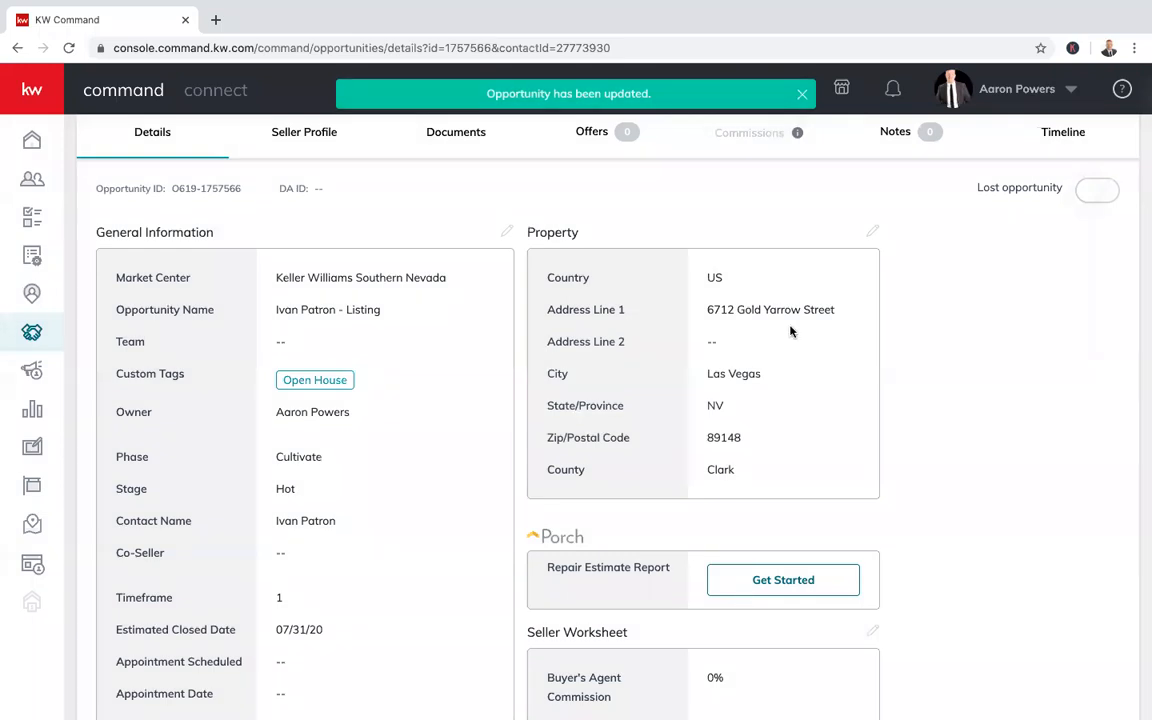
Scroll the details page to the Seller Worksheet showing 3% seller's agent commission and $0.00 balances
scroll(797, 432, "down", 3)
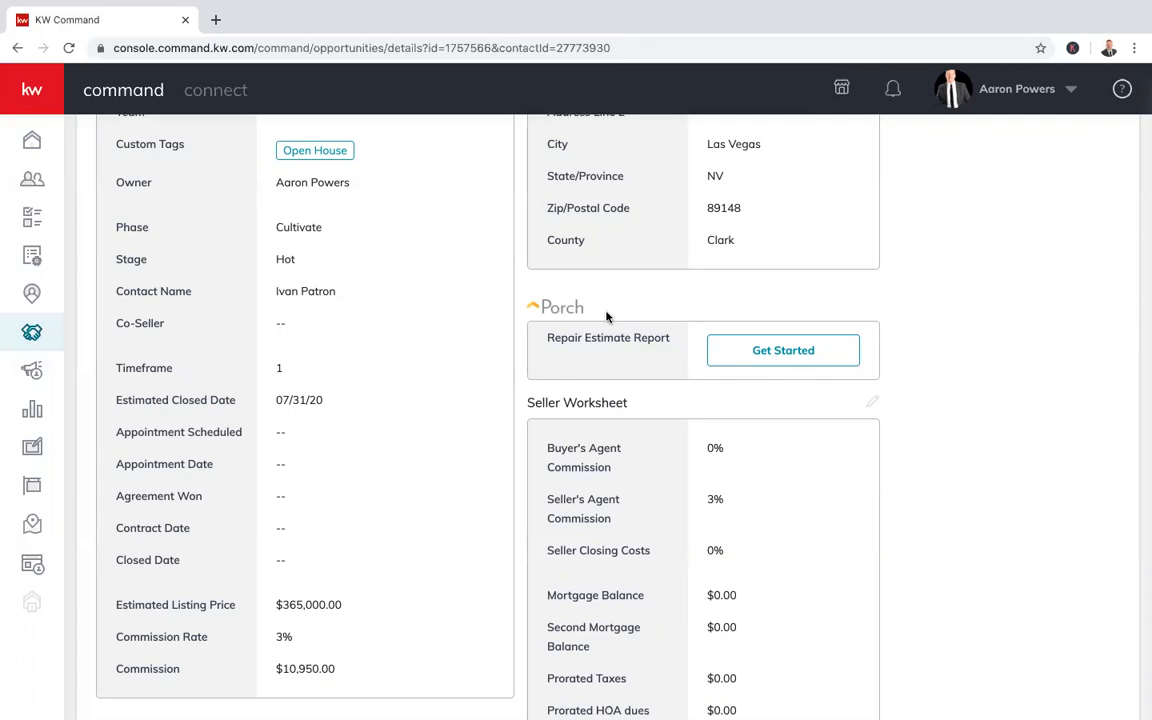
scroll(858, 463, "up", 2)
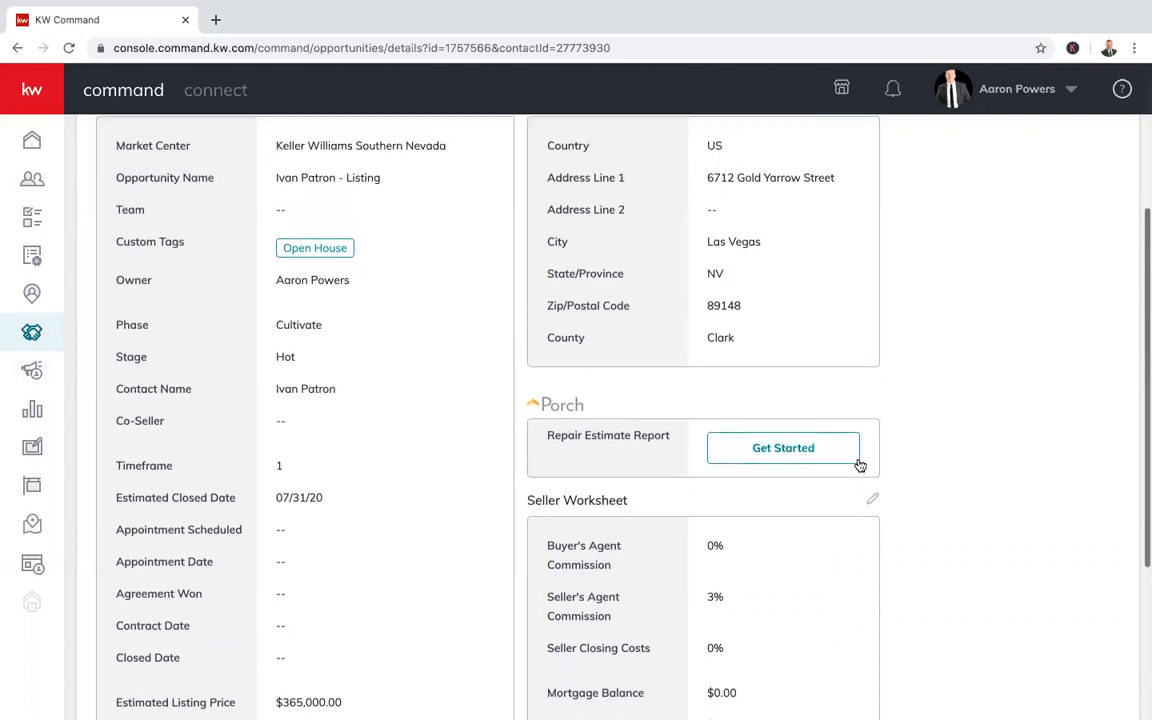
scroll(858, 463, "up", 3)
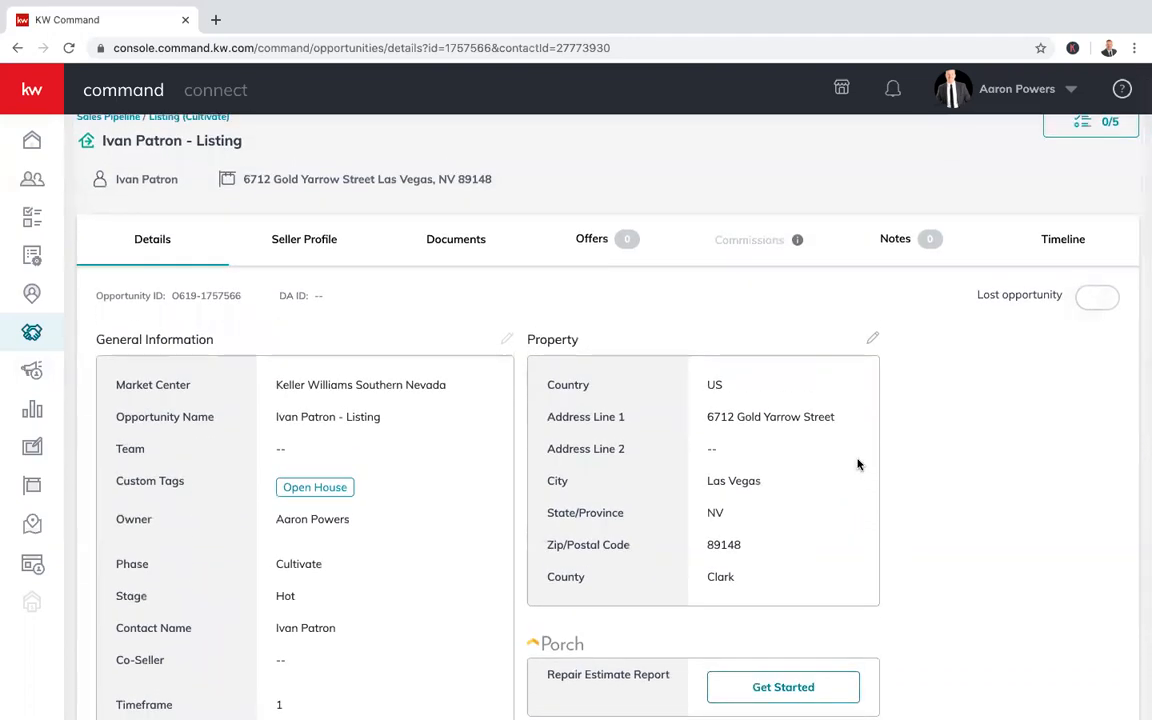
scroll(826, 487, "down", 4)
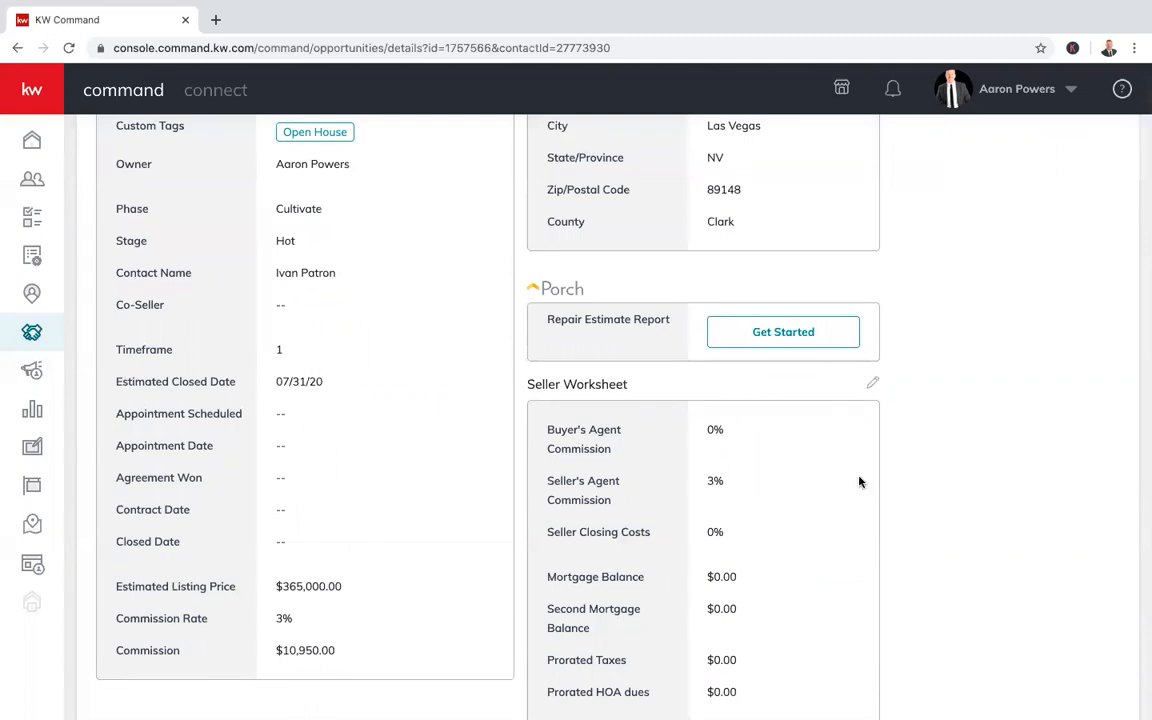
scroll(856, 478, "down", 2)
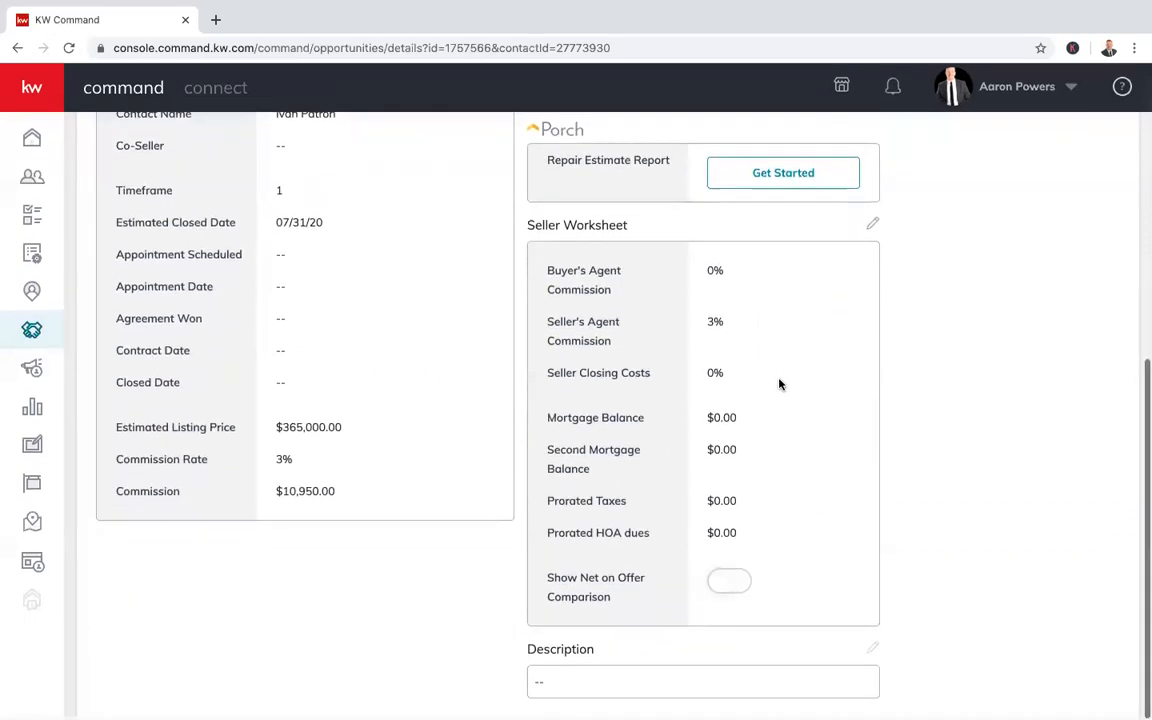
Set Buyer's Agent Commission to 3.0 and Seller Closing Costs to 1.5 in the Seller Worksheet
left_click(872, 227)
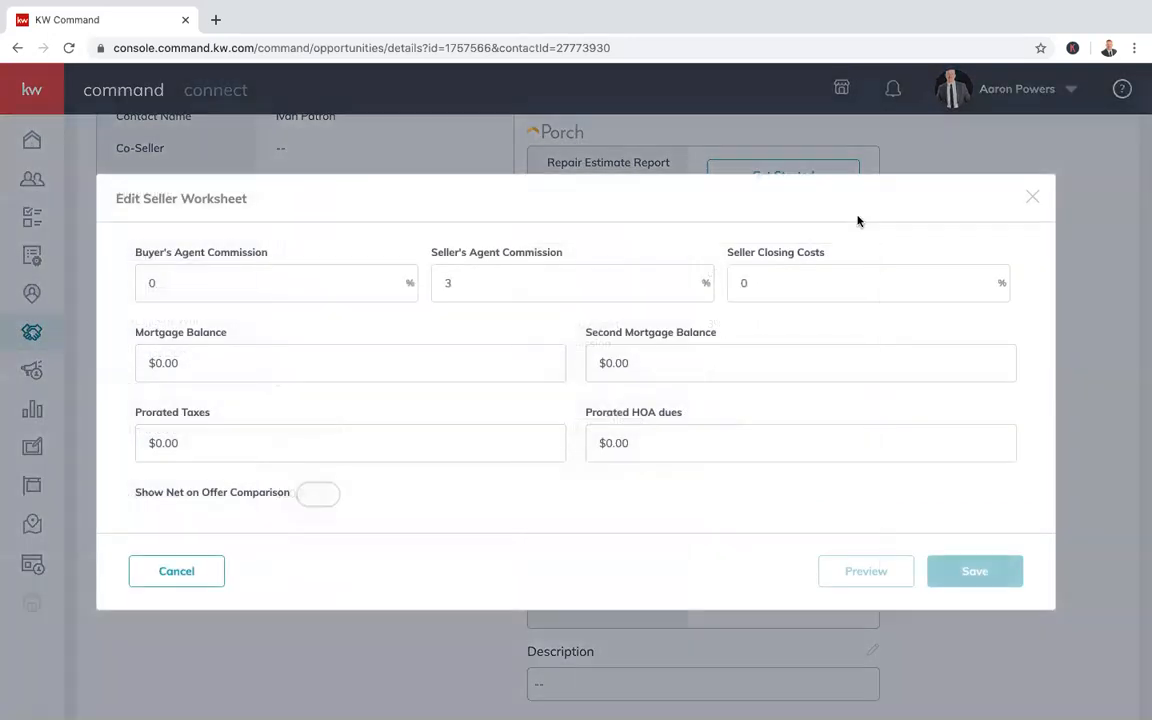
left_click(211, 287)
key("BackSpace")
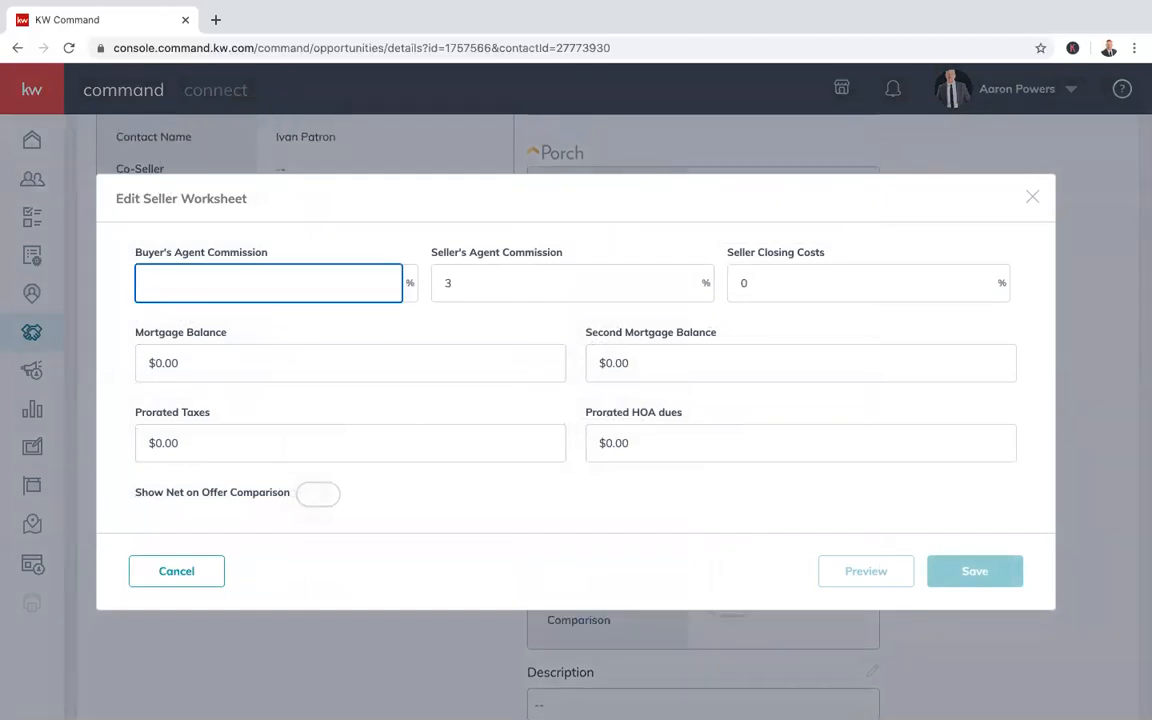
type("3.0")
left_click(825, 295)
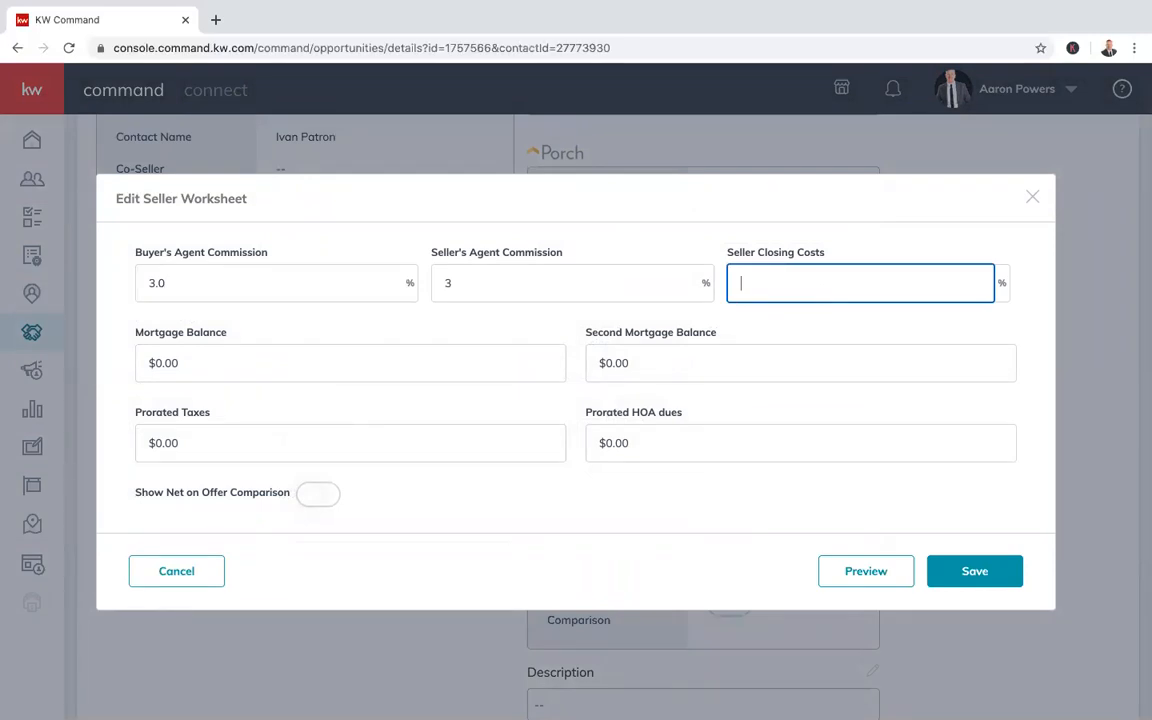
type("1.5")
left_click(836, 322)
Enter a 200,000 mortgage balance, leaving the other fields and Show Net on Offer Comparison unchanged
left_click(229, 362)
key("BackSpace")
key("BackSpace")
key("BackSpace")
key("BackSpace")
key("BackSpace")
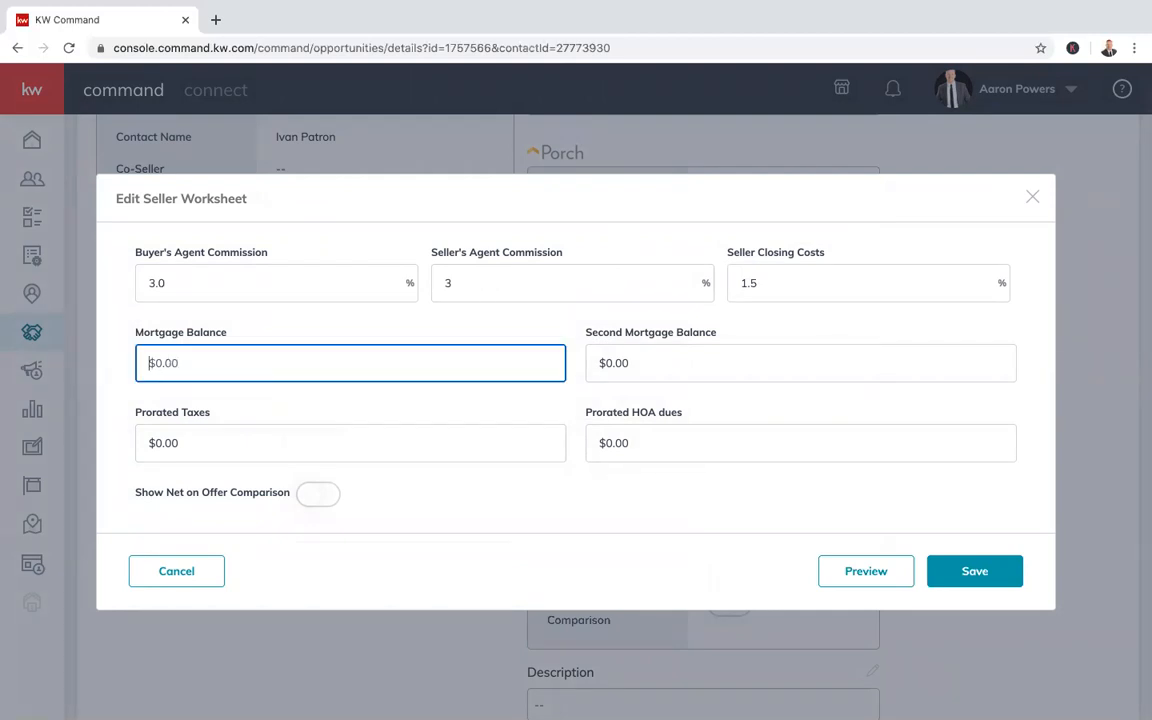
type("200,000")
left_click(710, 352)
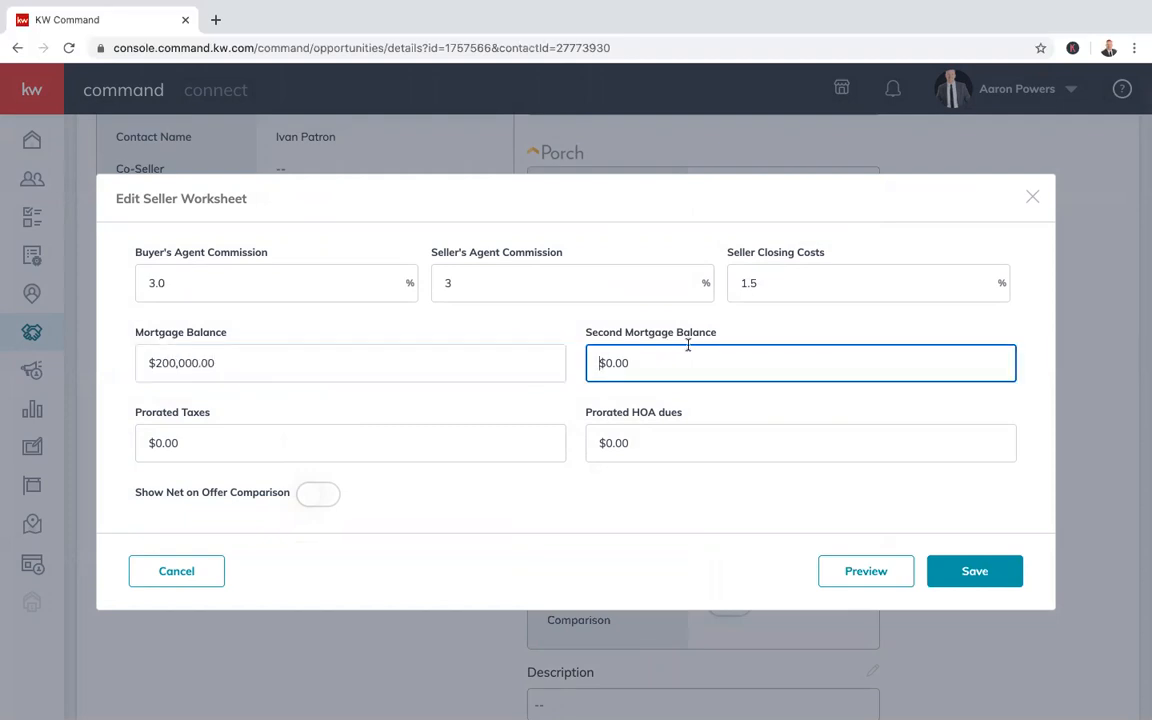
left_click(294, 455)
left_click(714, 504)
left_click(686, 443)
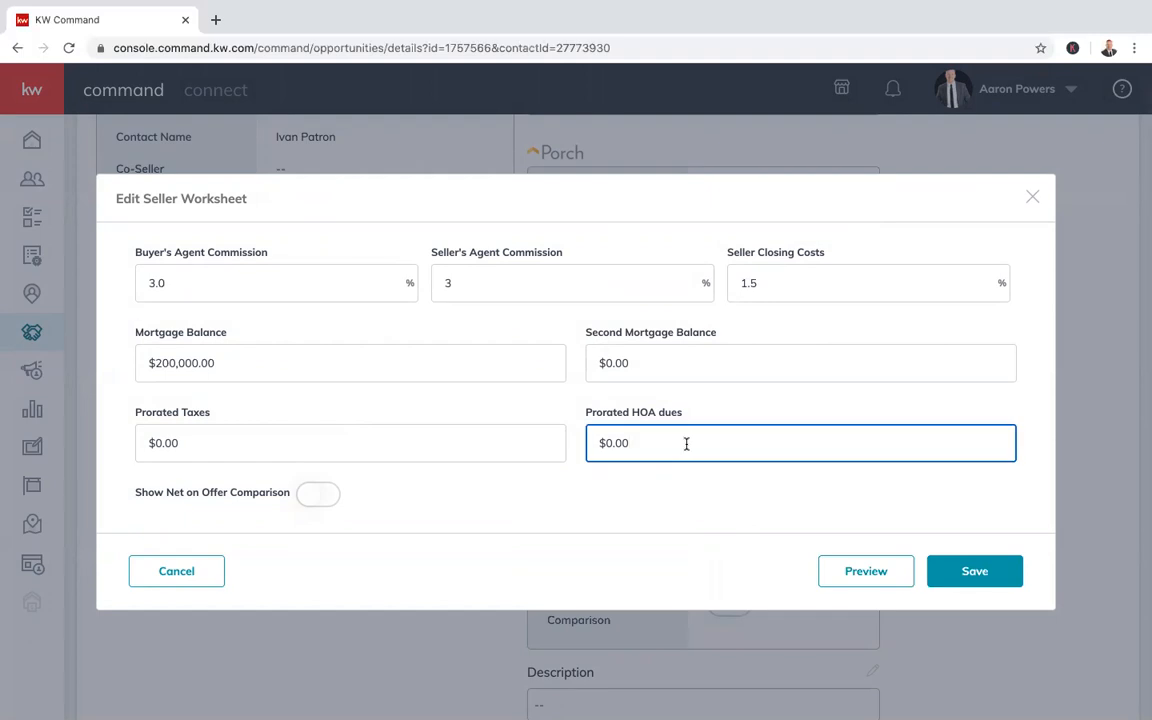
left_click(311, 497)
left_click(329, 497)
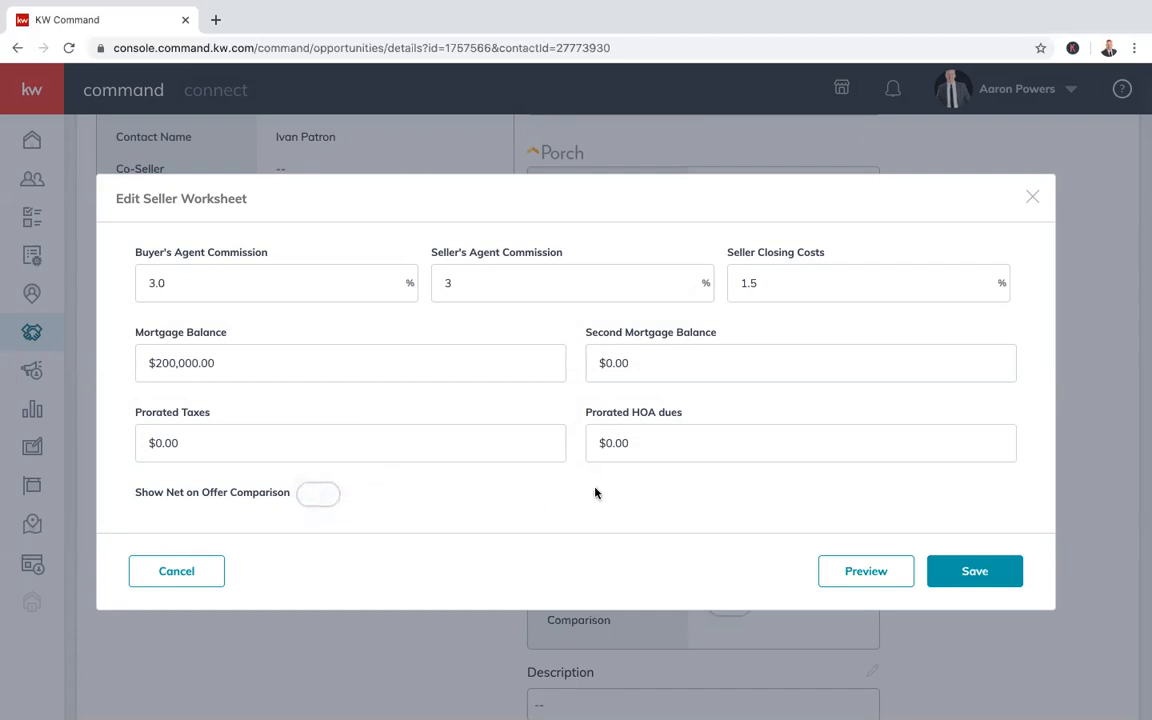
left_click(975, 572)
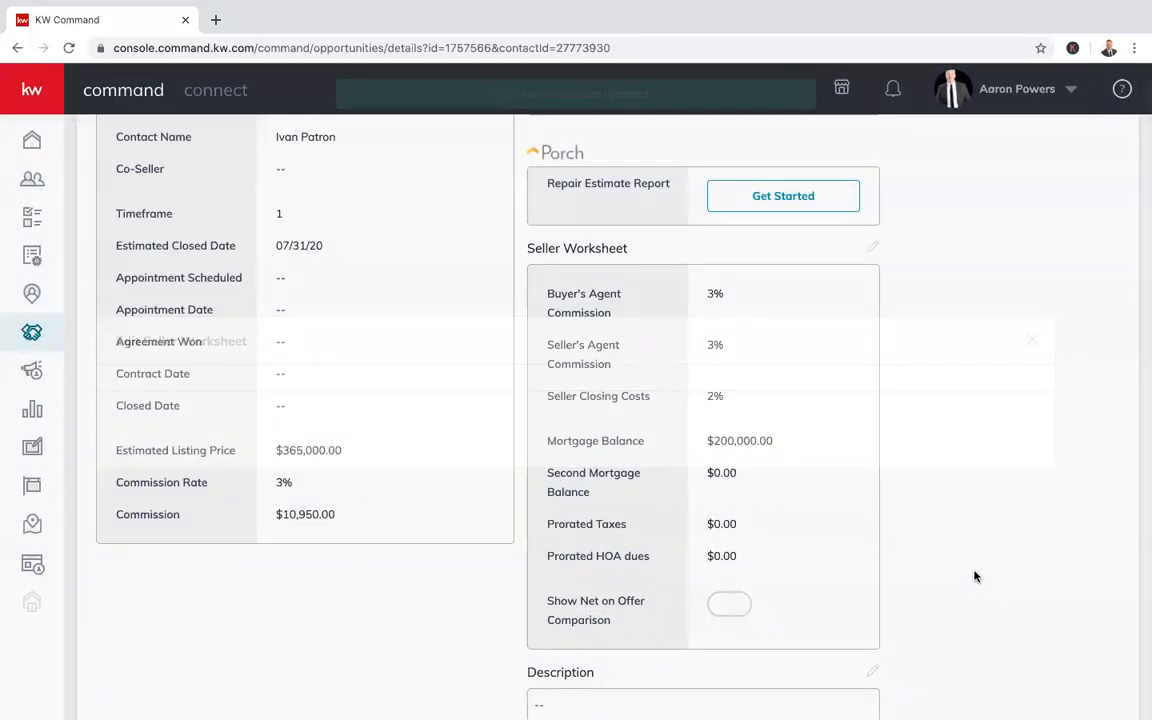
scroll(845, 429, "down", 1)
scroll(845, 429, "up", 5)
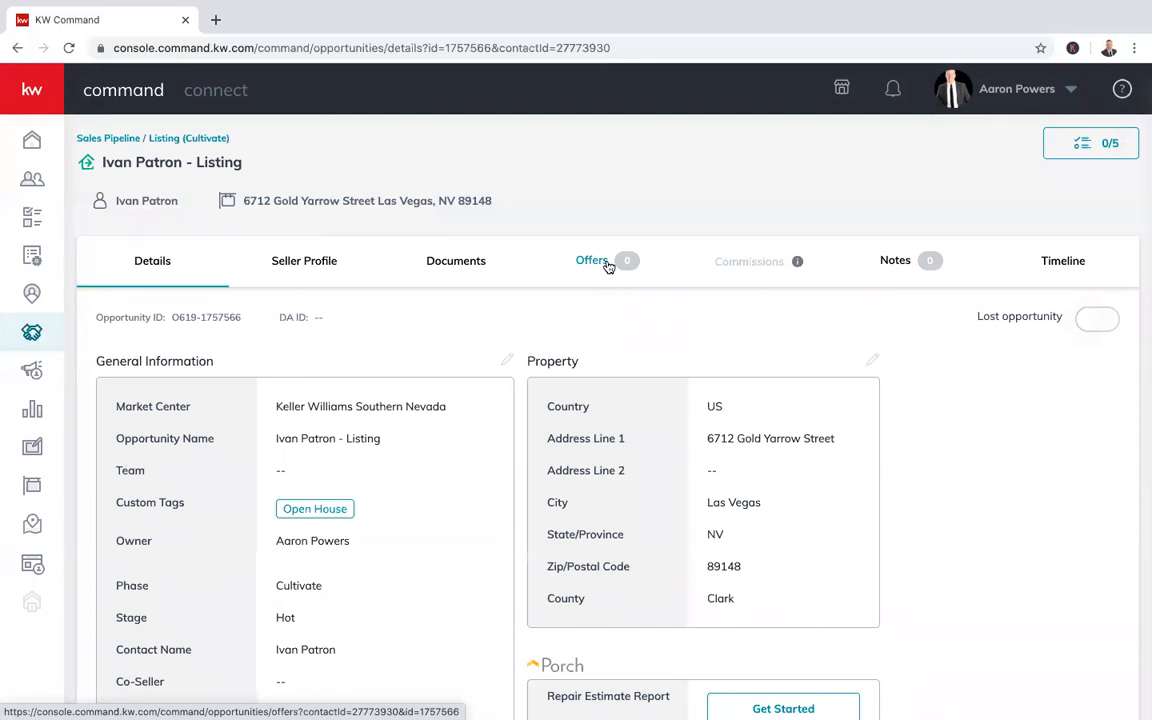
mouse_move(797, 264)
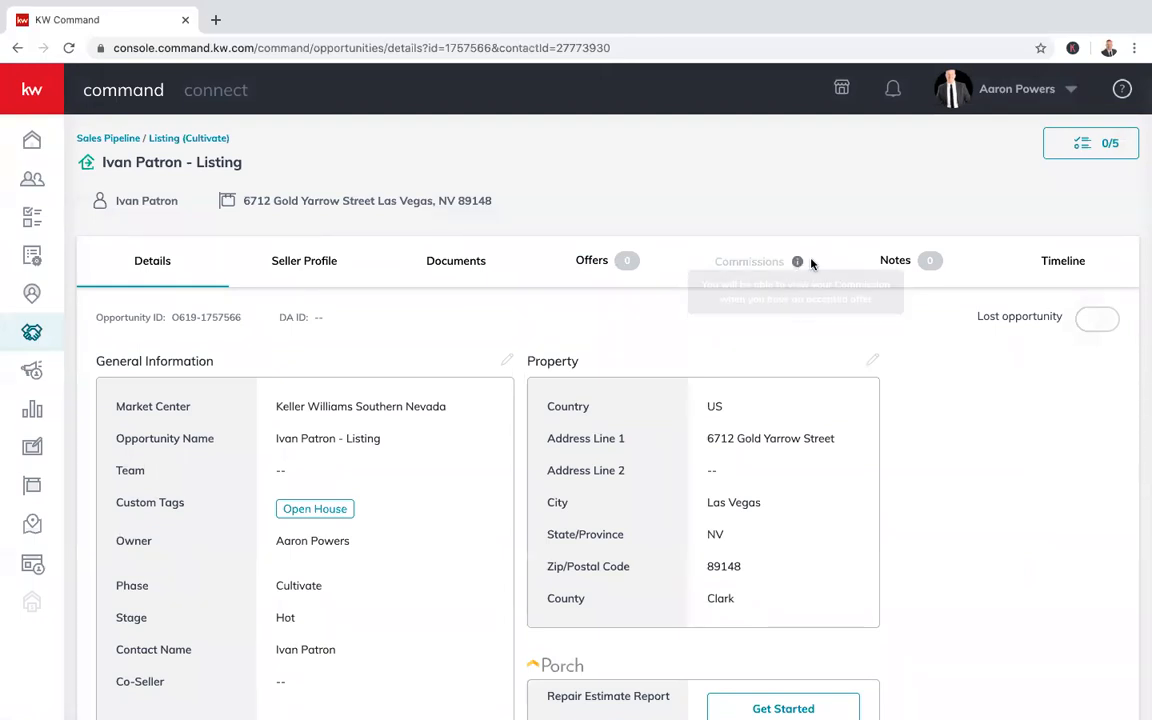
scroll(517, 412, "down", 5)
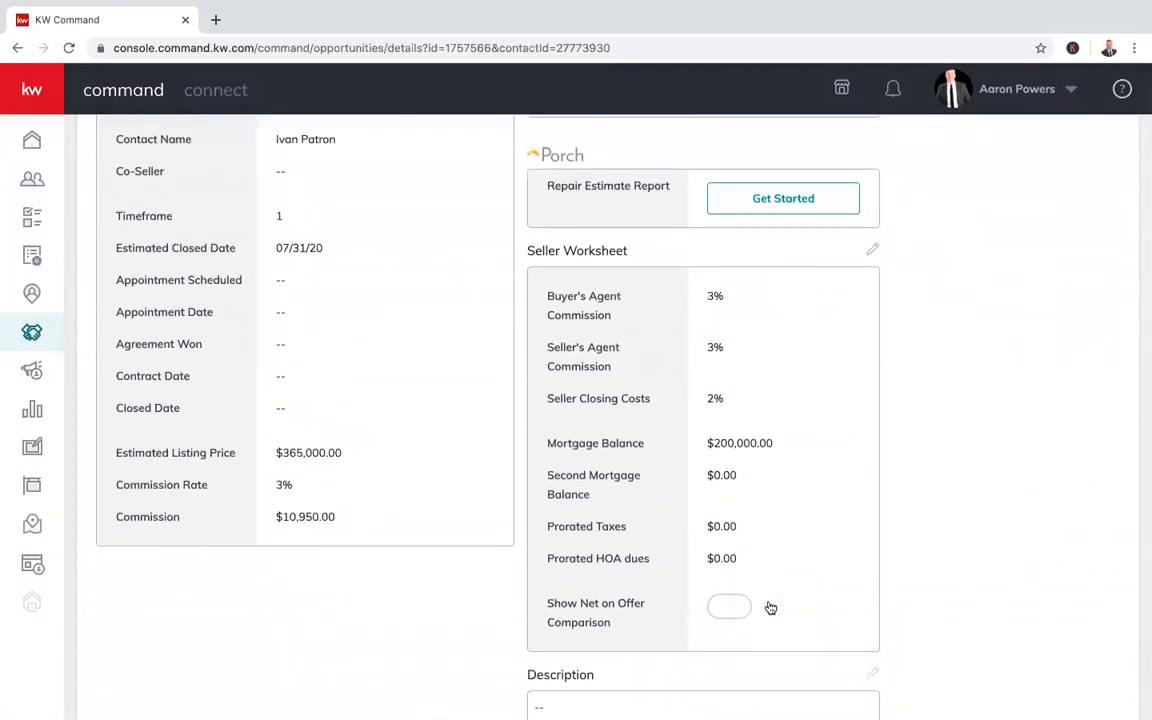
scroll(918, 562, "up", 3)
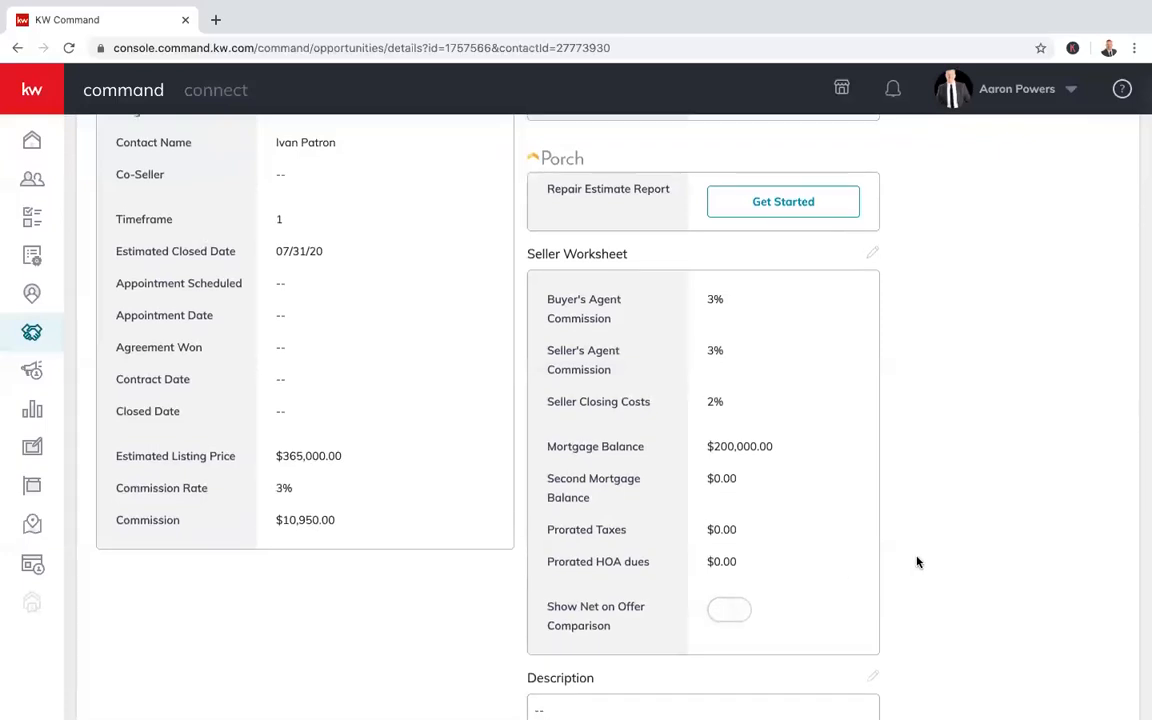
scroll(918, 562, "up", 2)
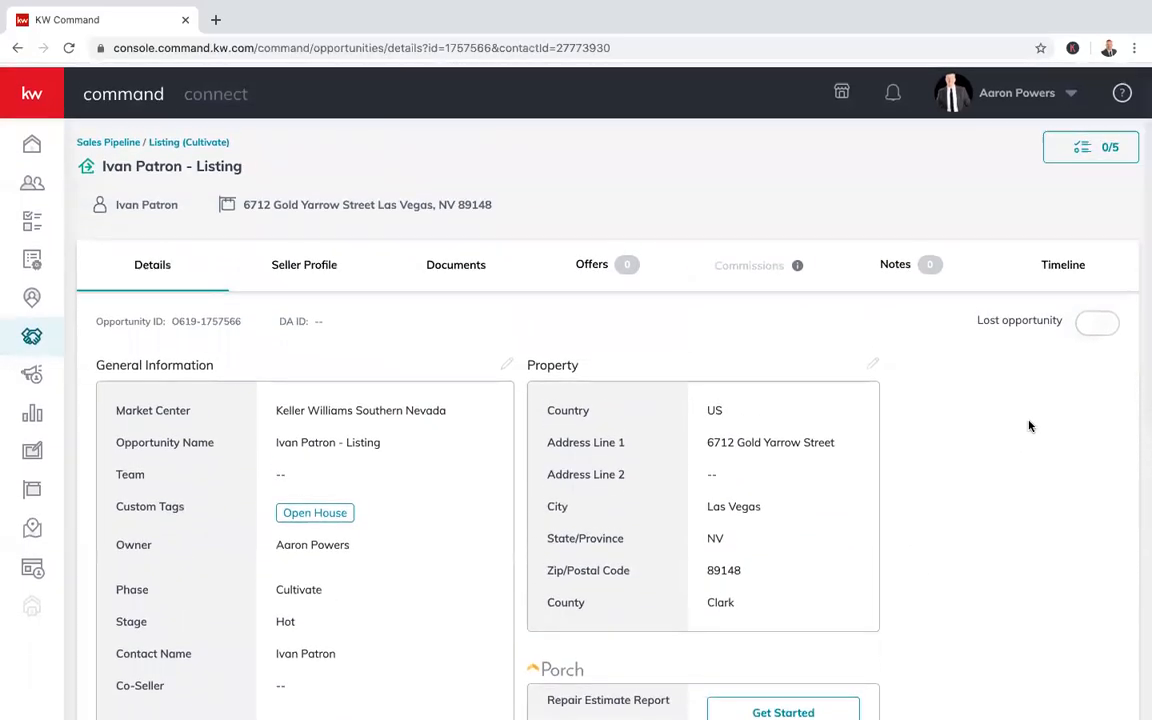
Toggle the Lost flag on and back off, then view the listing's Seller Profile
left_click(1097, 321)
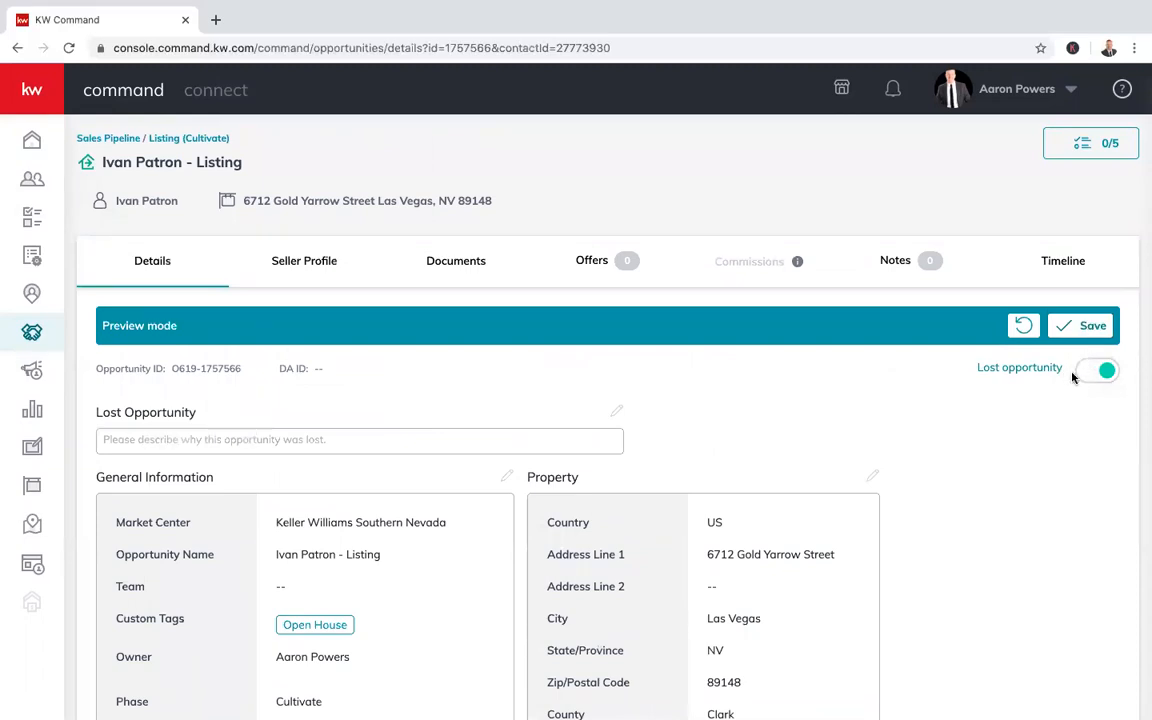
left_click(1099, 371)
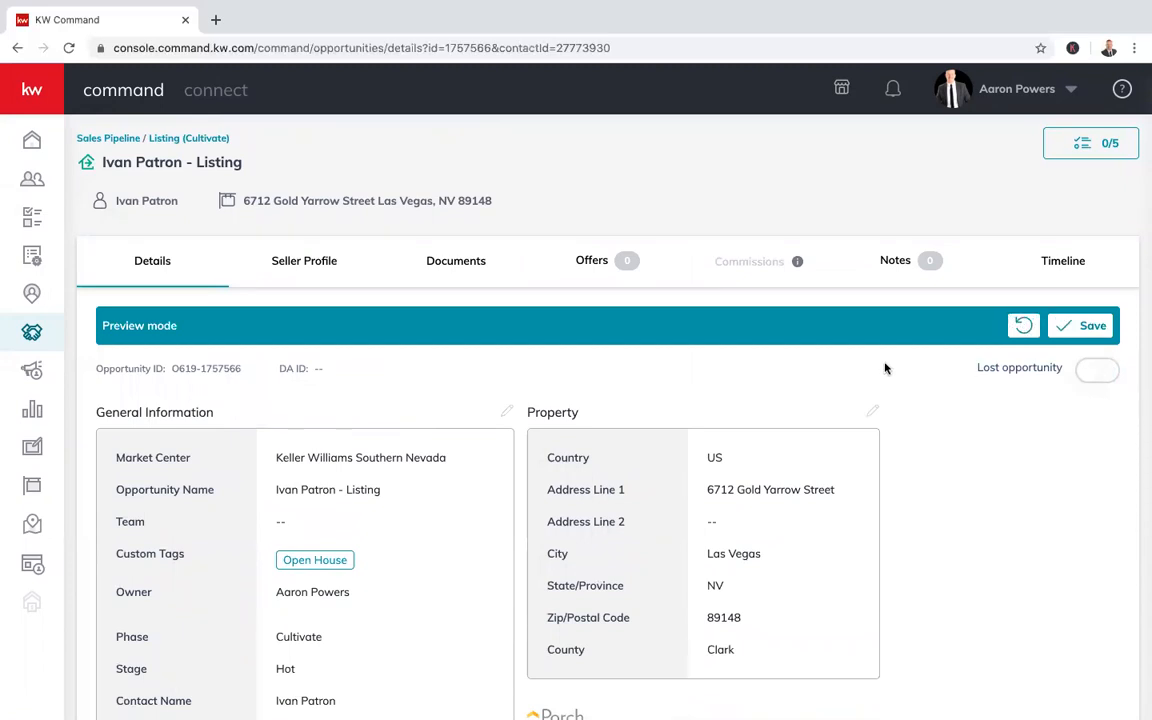
scroll(178, 255, "down", 1)
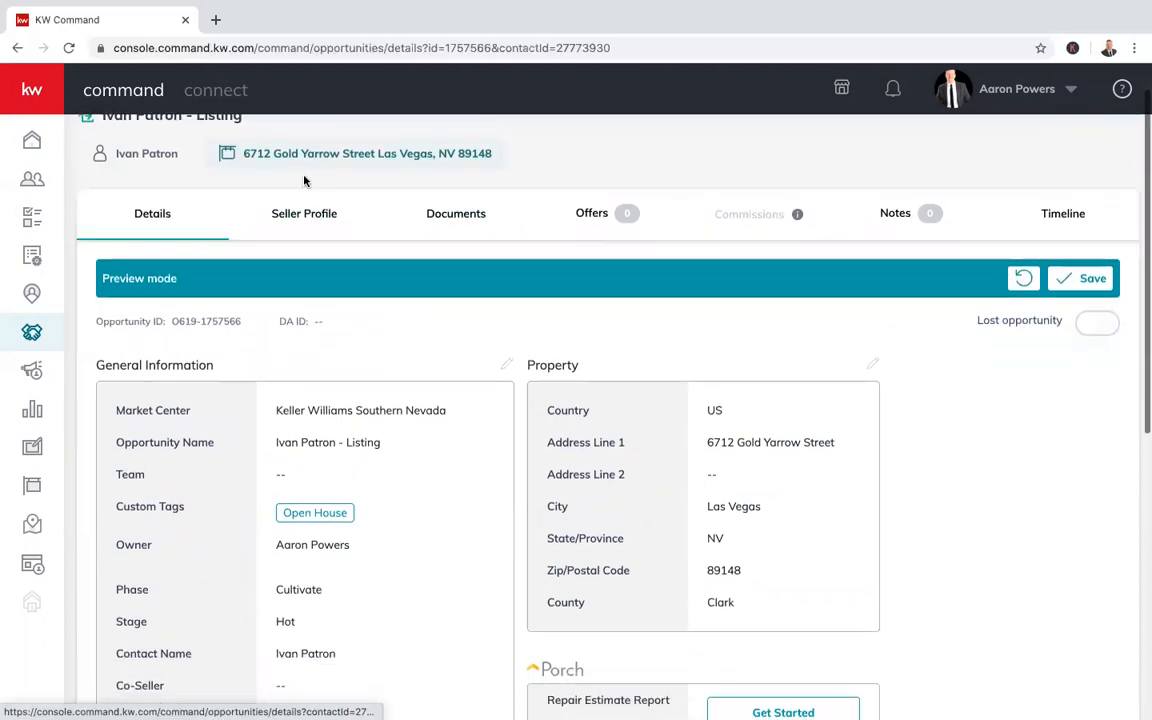
left_click(311, 218)
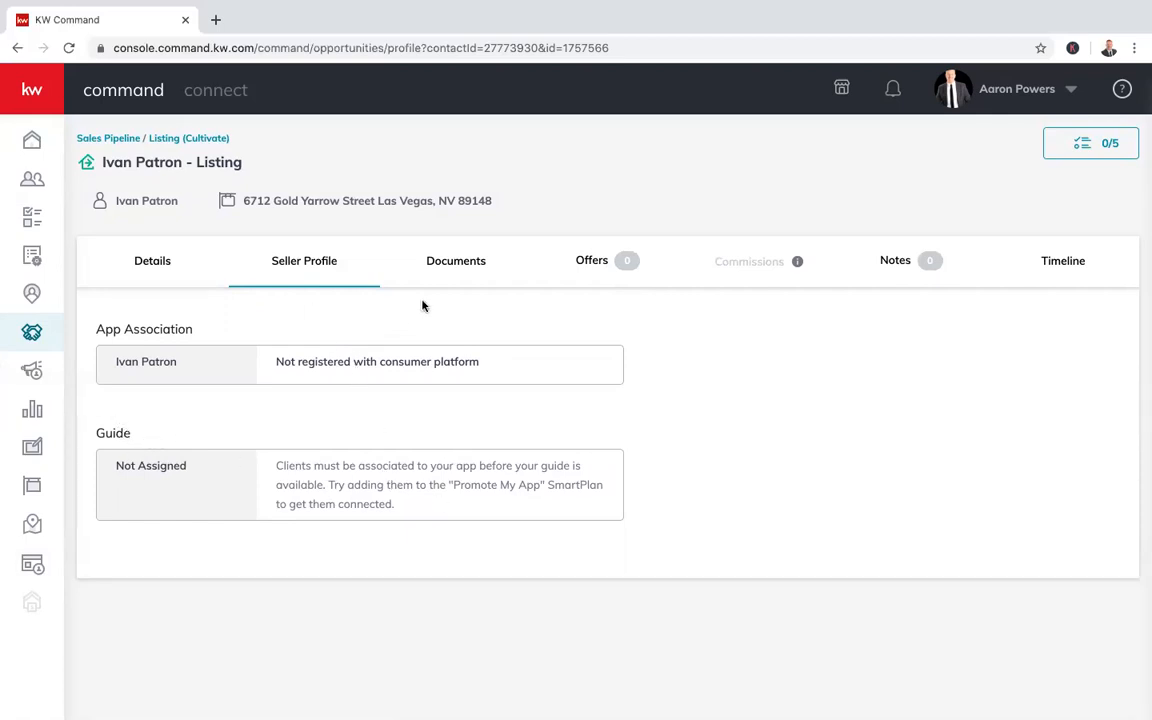
Browse the listing's Documents, Start a Transaction options, Offers and Notes sections
left_click(465, 262)
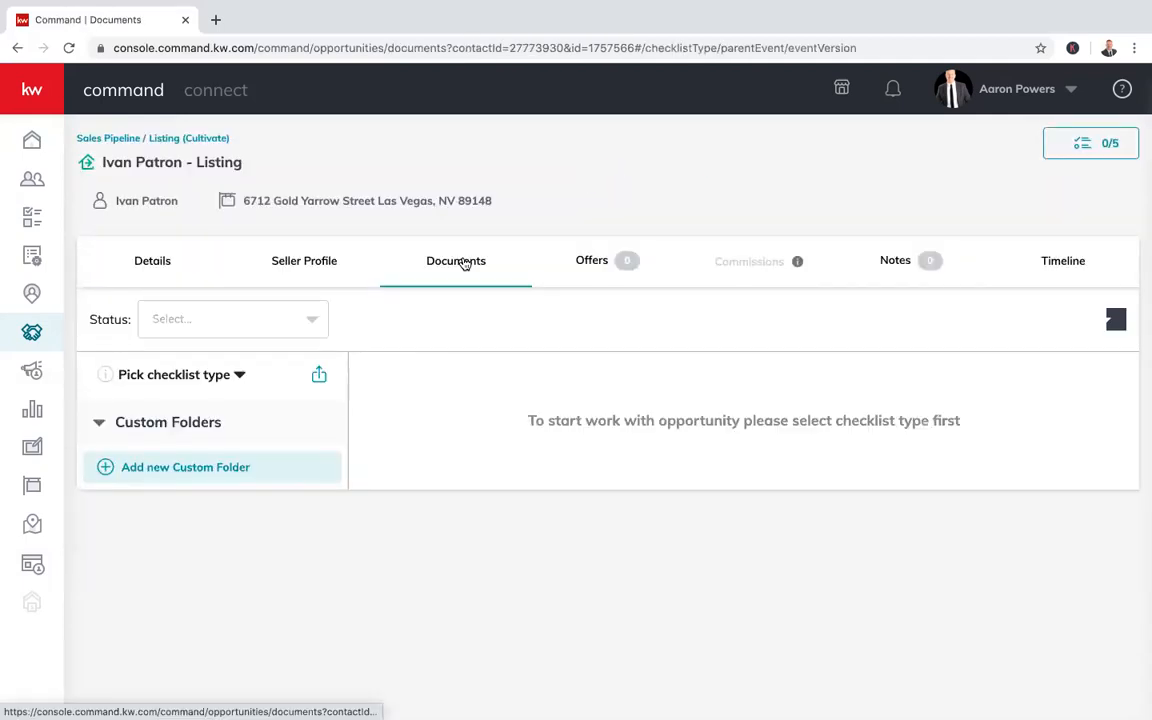
left_click(1104, 334)
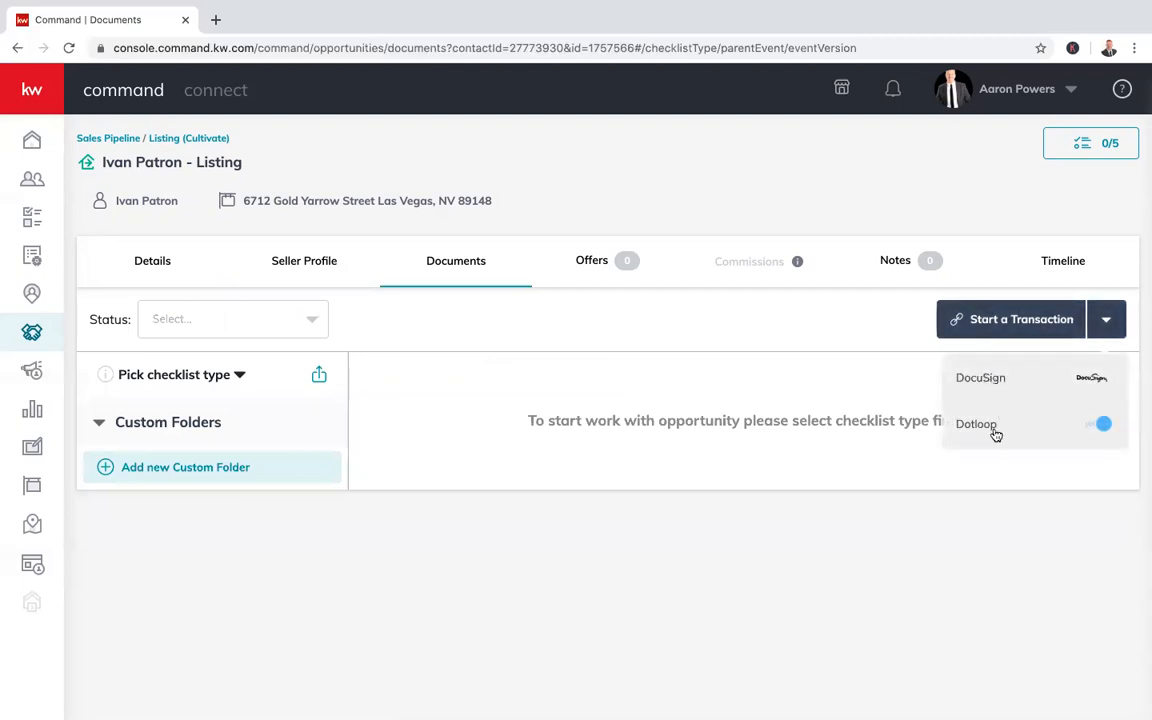
left_click(862, 560)
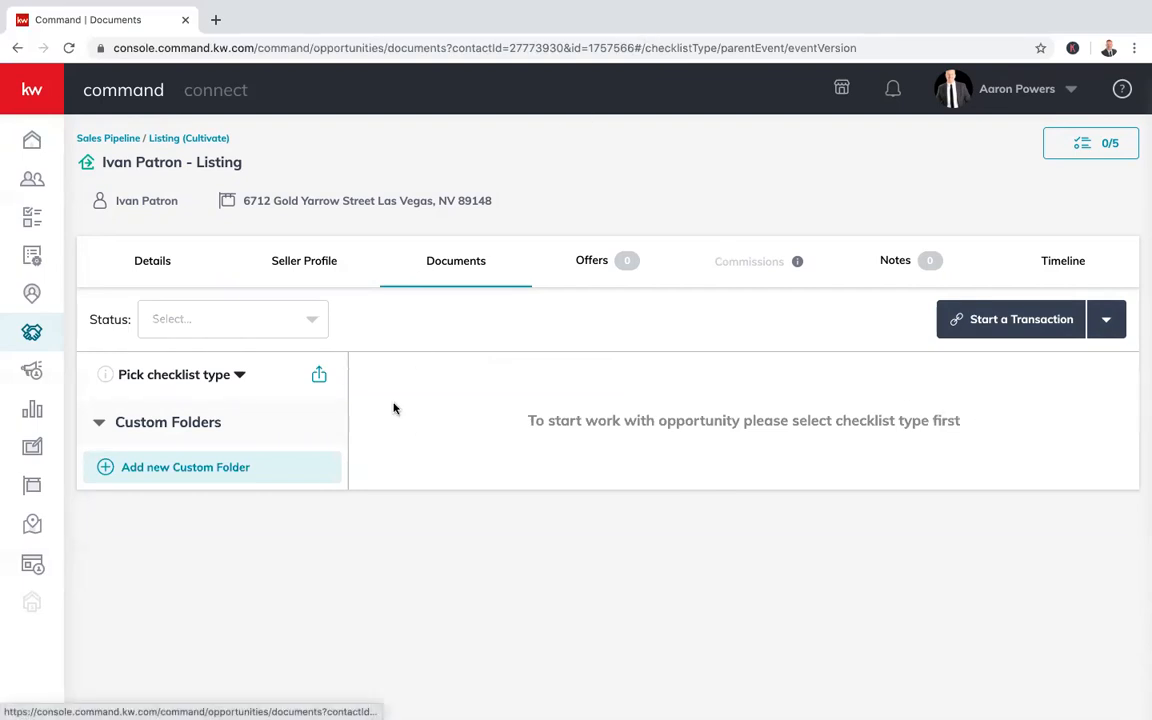
left_click(600, 275)
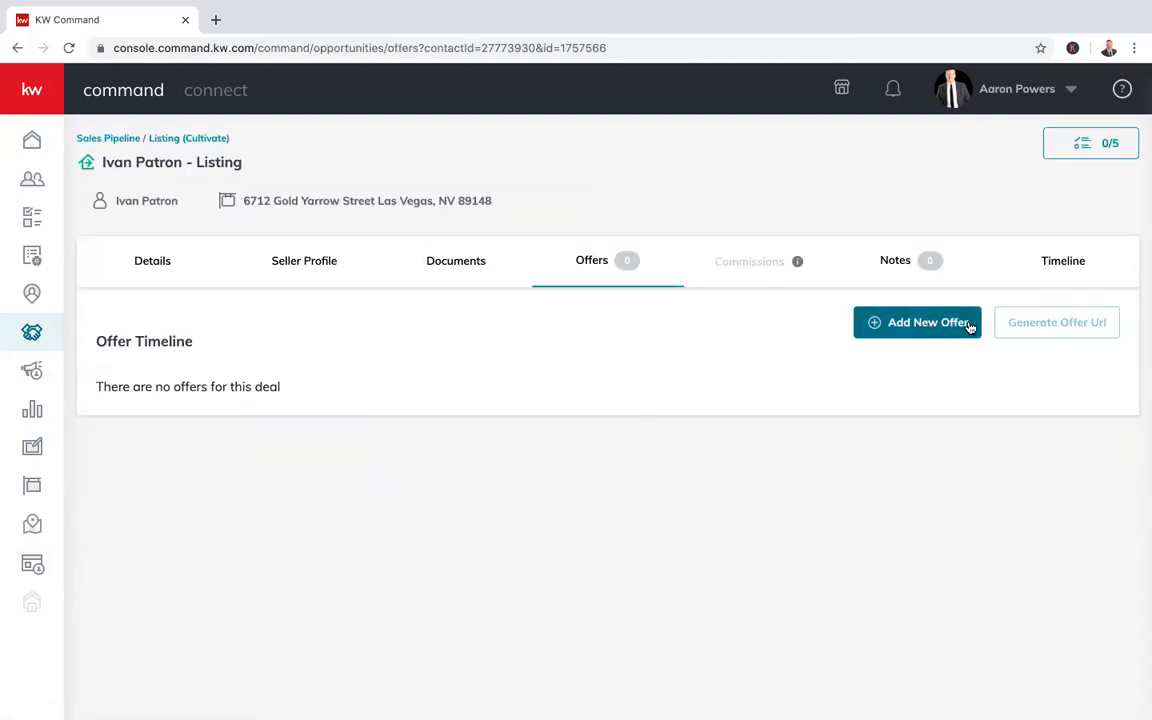
left_click(924, 270)
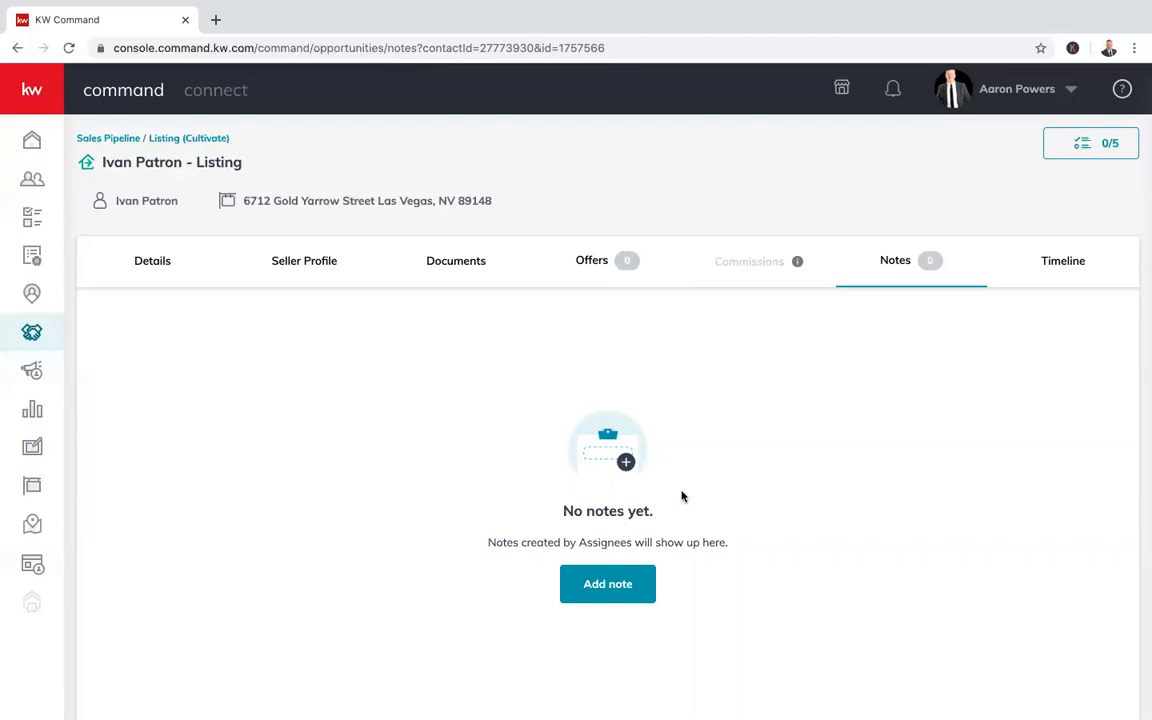
left_click(1067, 262)
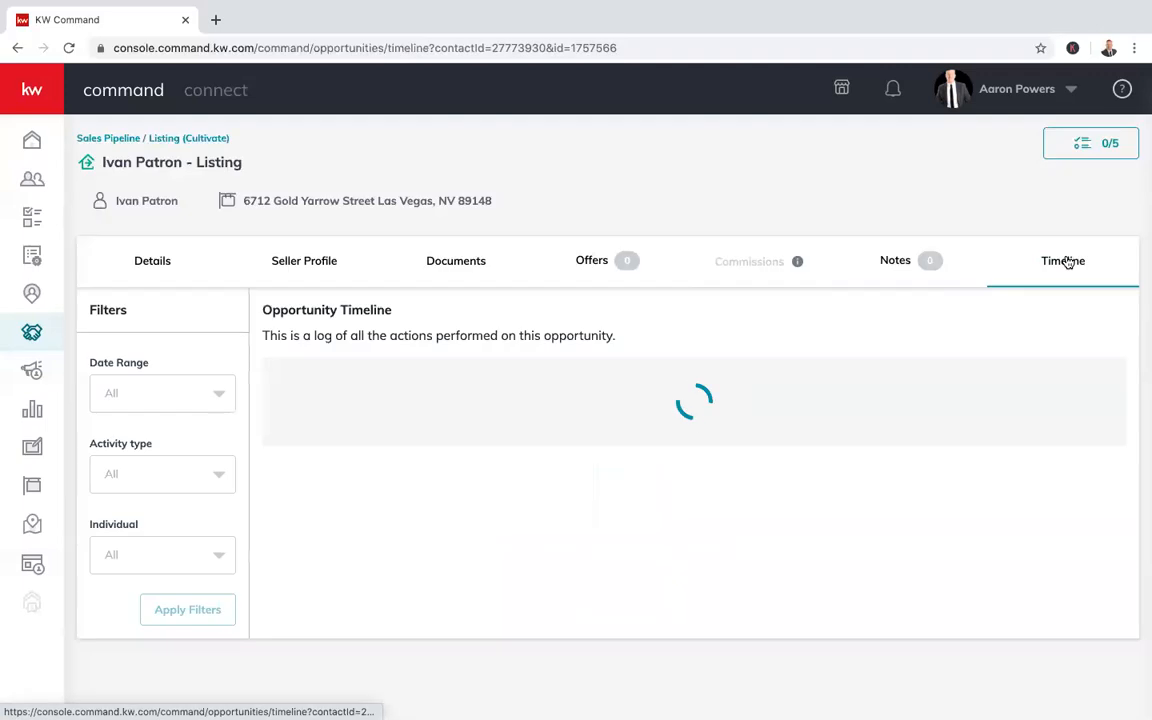
scroll(584, 332, "down", 1)
scroll(584, 332, "down", 3)
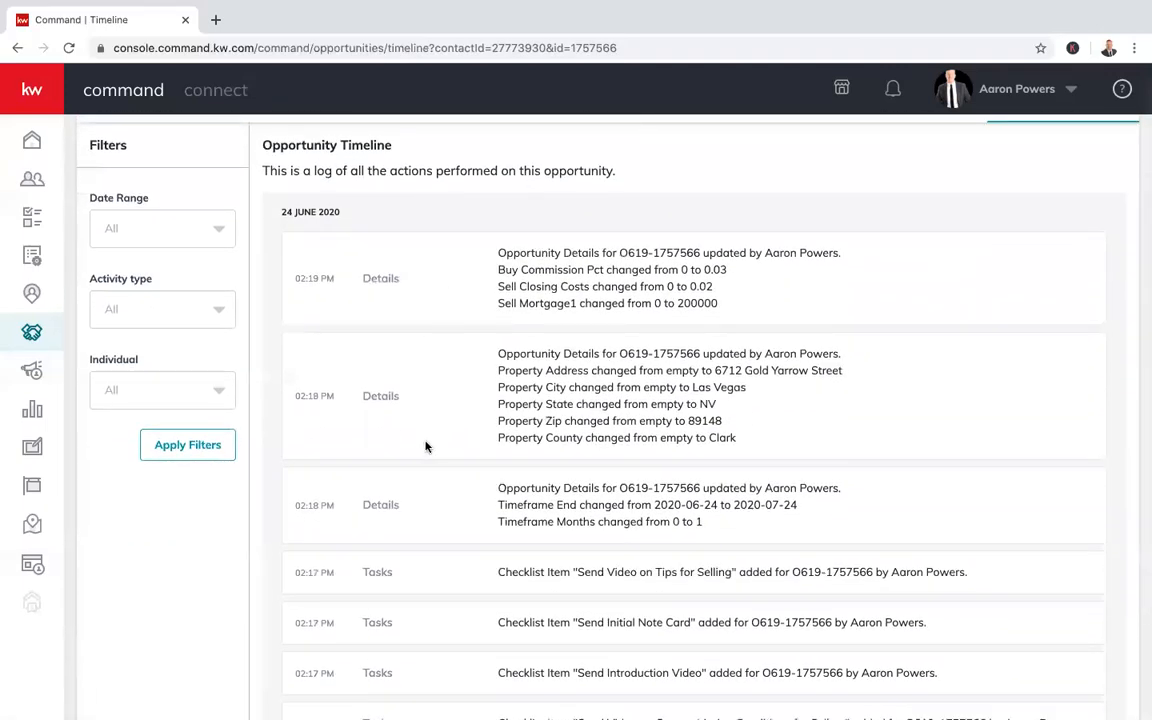
scroll(427, 440, "down", 1)
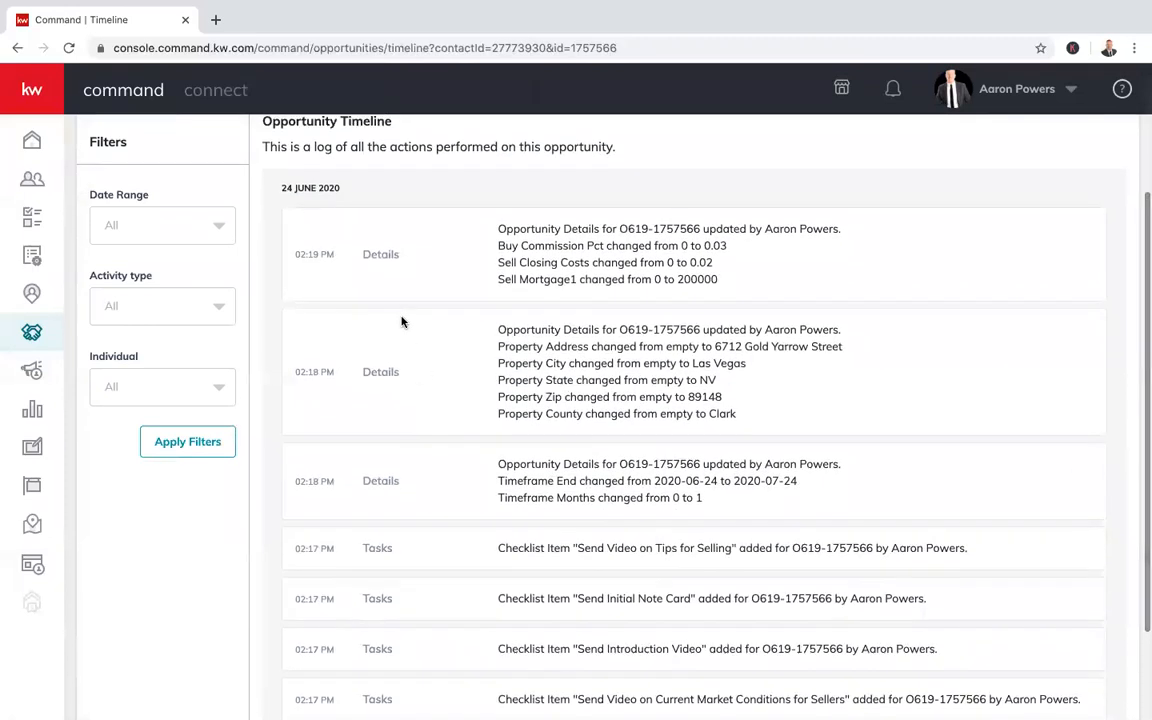
scroll(404, 321, "up", 3)
scroll(366, 386, "down", 6)
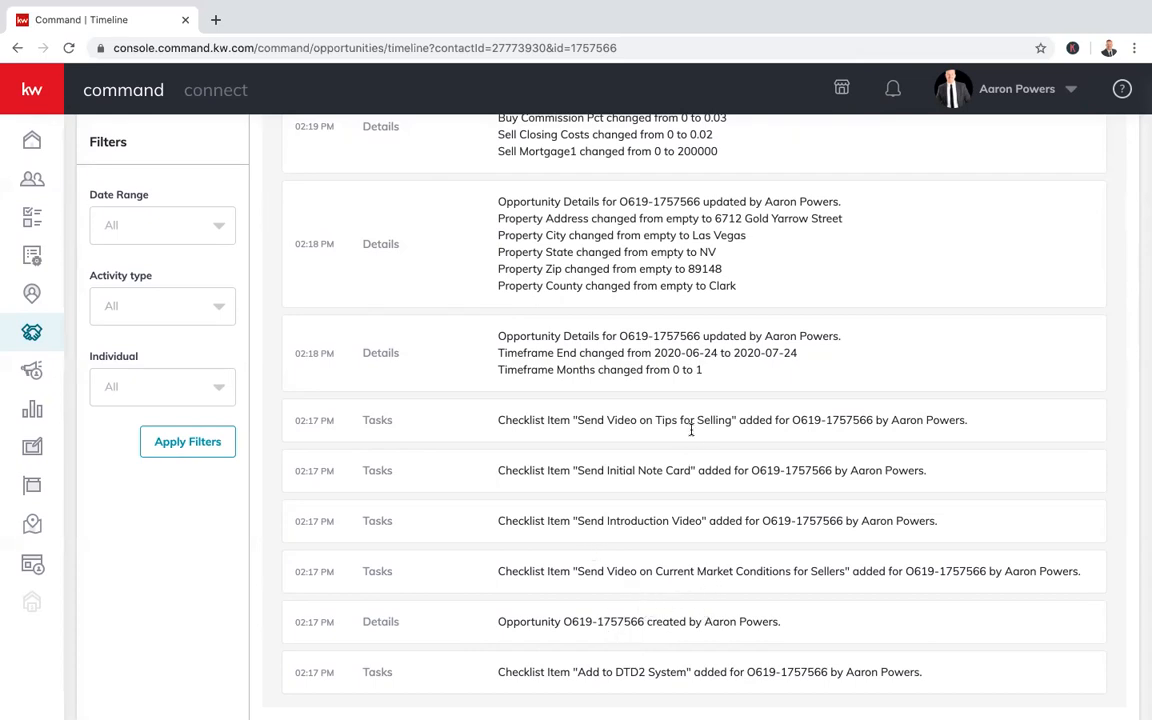
scroll(596, 647, "up", 1)
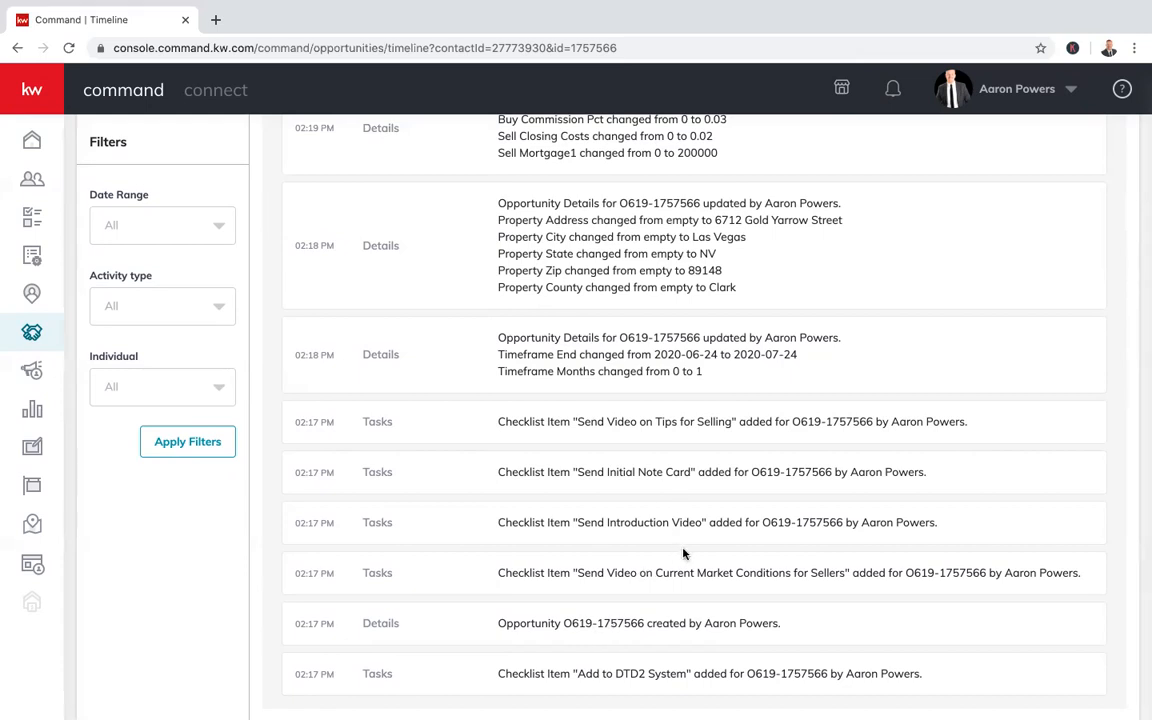
scroll(658, 414, "up", 1)
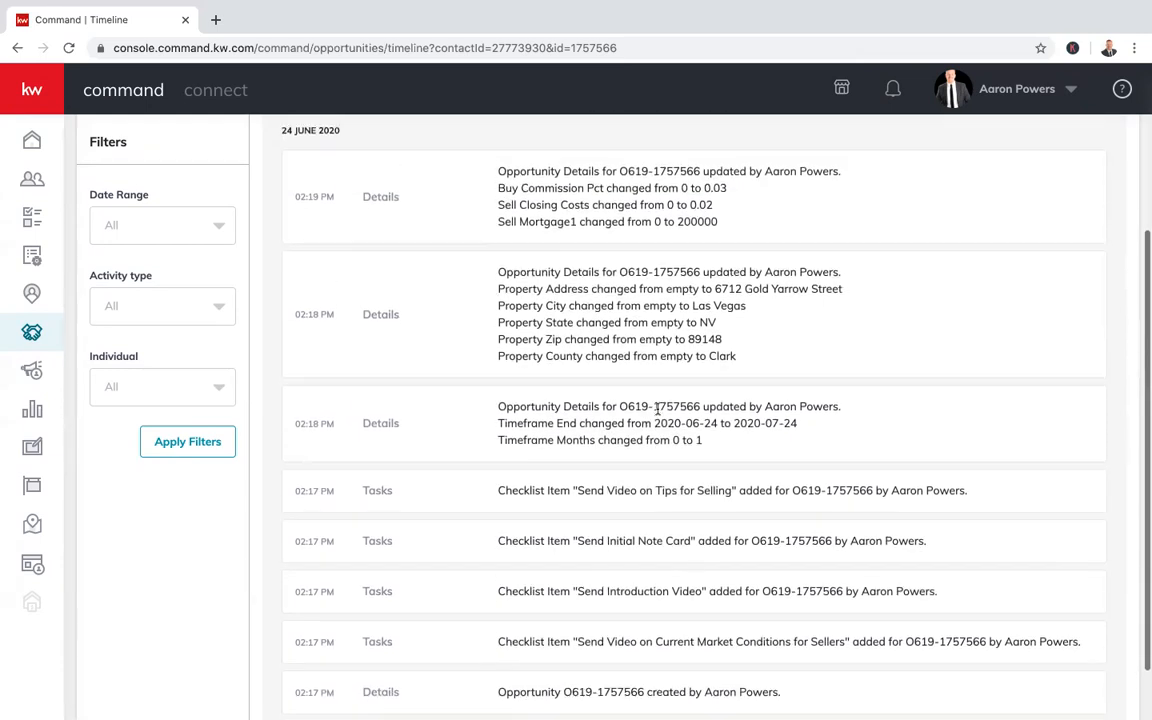
scroll(658, 333, "up", 1)
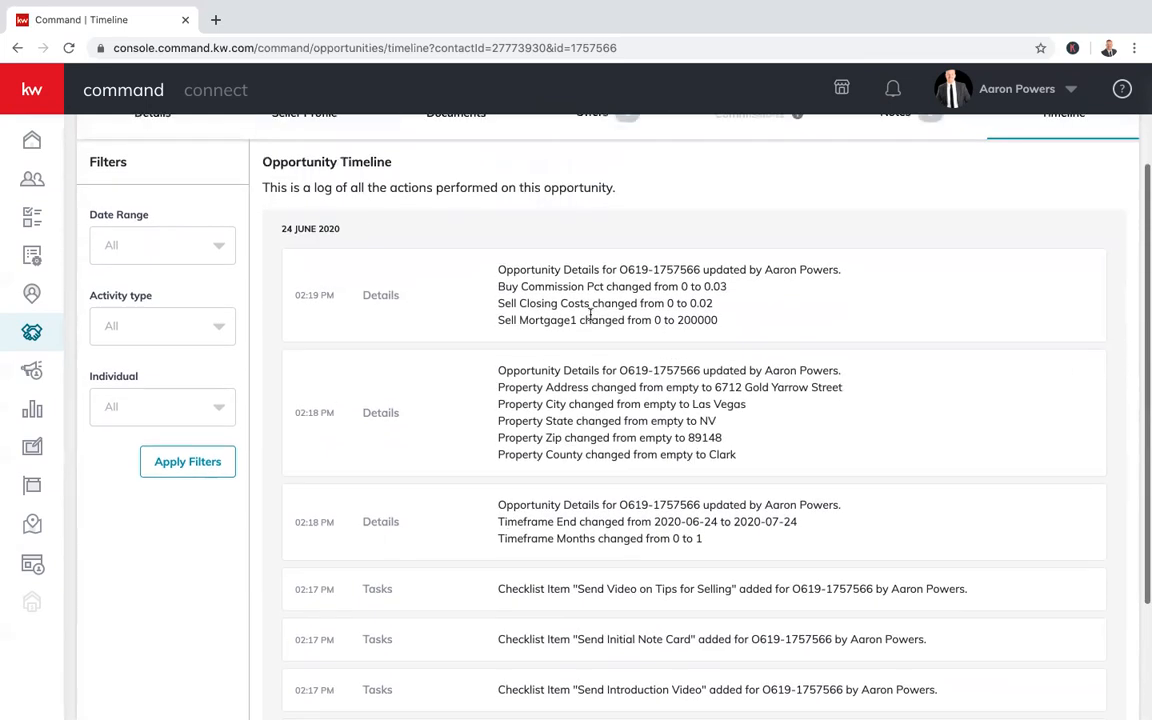
scroll(598, 316, "up", 2)
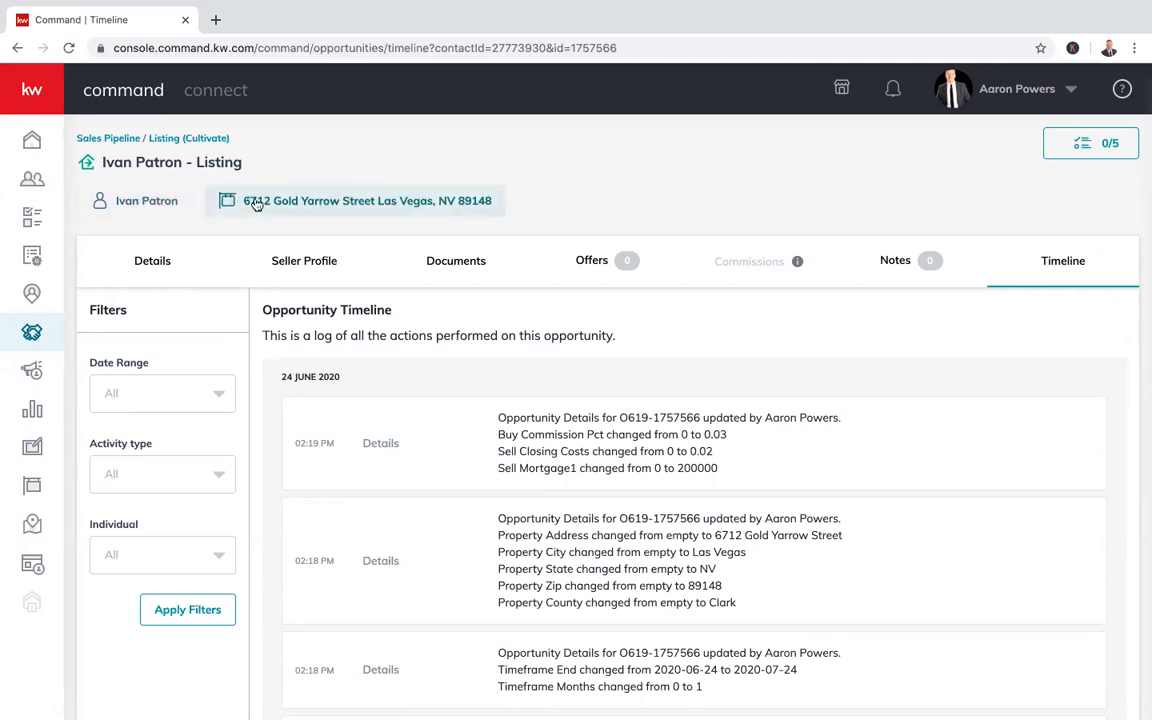
Preview the seller's contact details and the property address card, then close the address preview
left_click(150, 204)
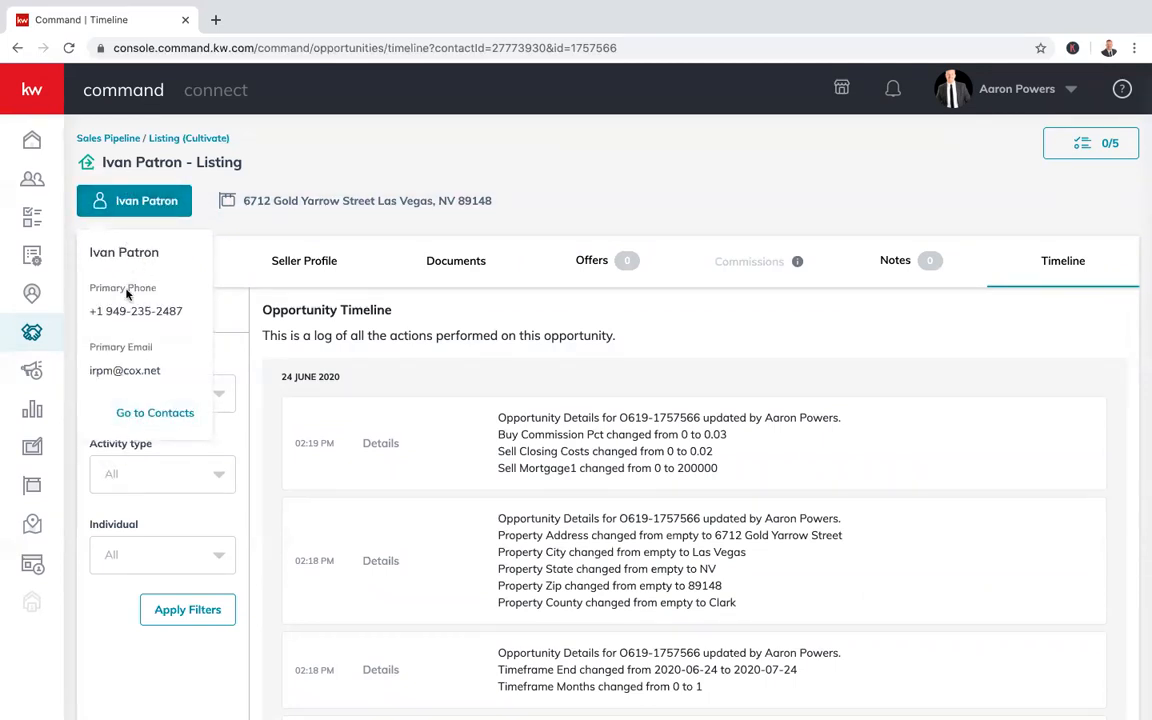
left_click(147, 202)
left_click(147, 203)
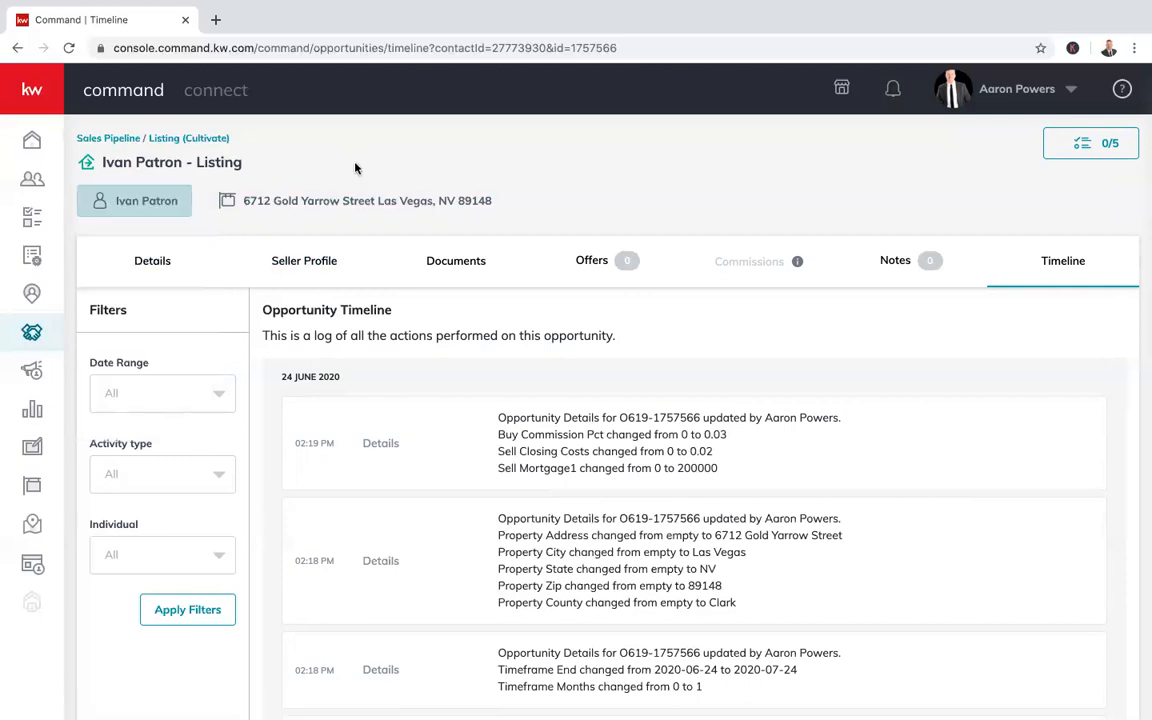
left_click(352, 203)
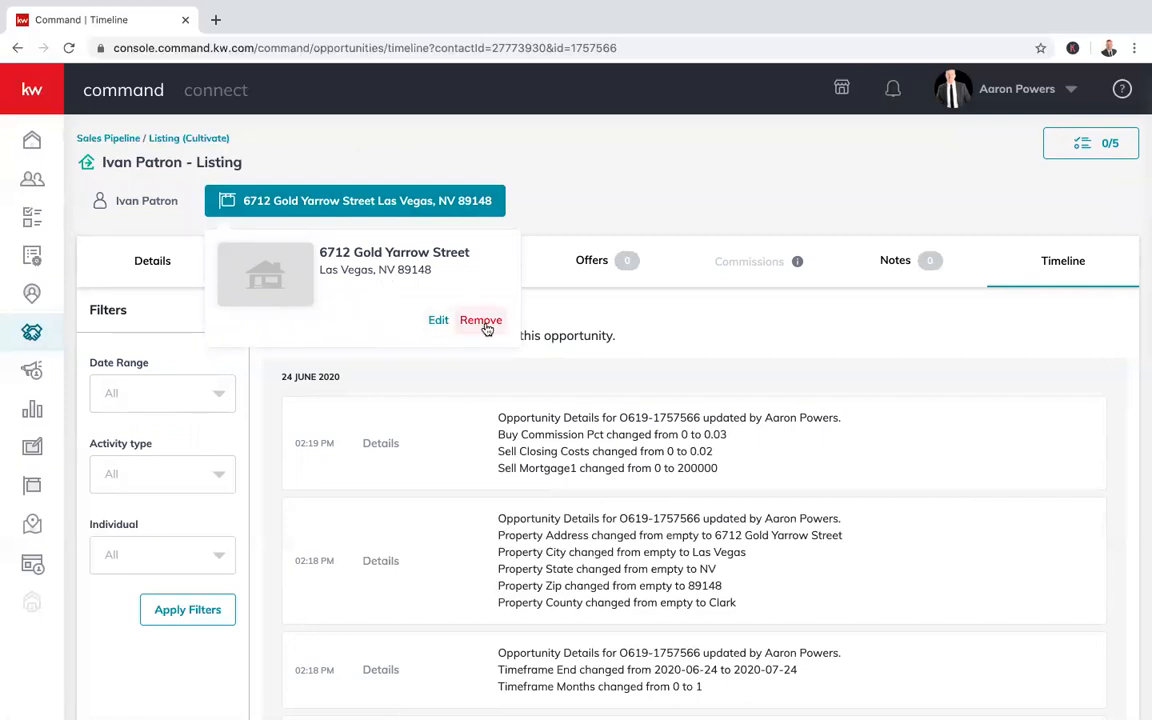
scroll(480, 325, "down", 1)
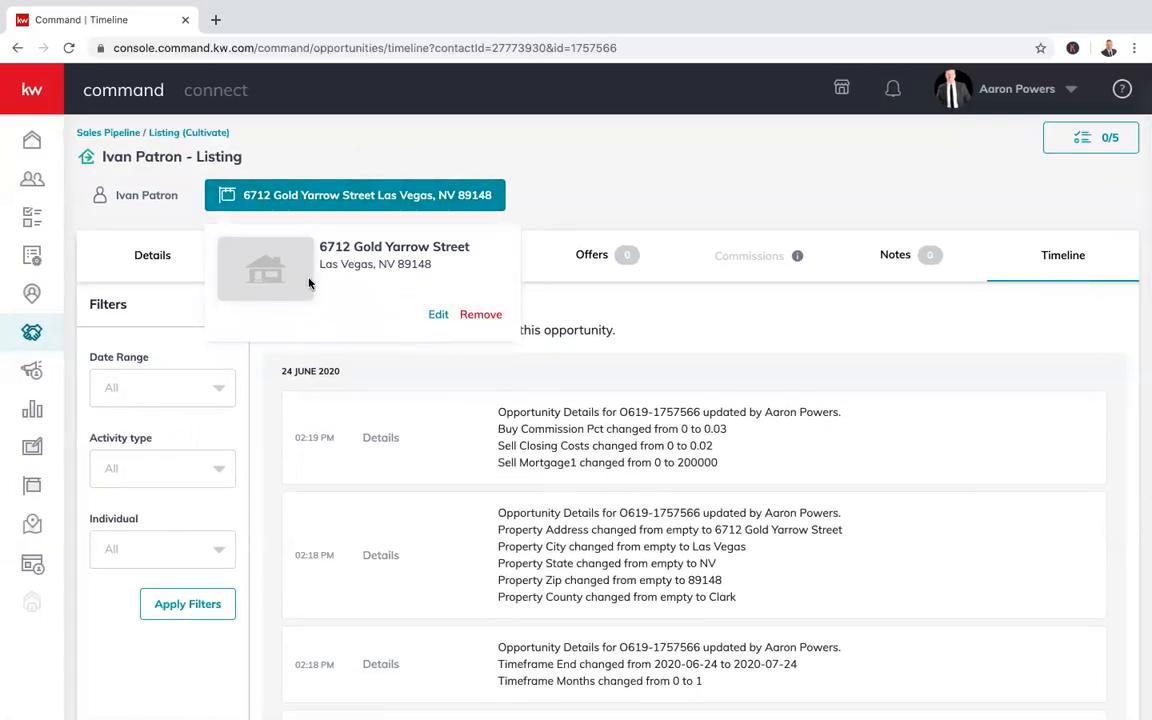
left_click(400, 212)
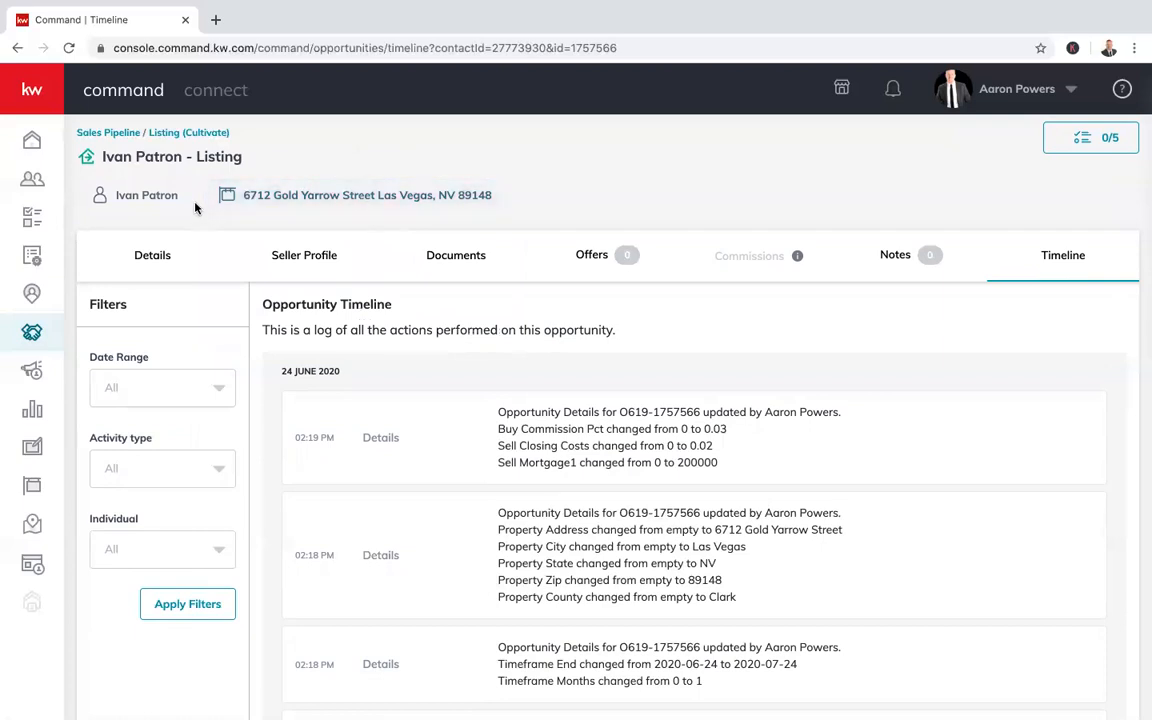
Go through the Opportunities dashboard and Cultivate board to the new listing opportunity's details
left_click(160, 136)
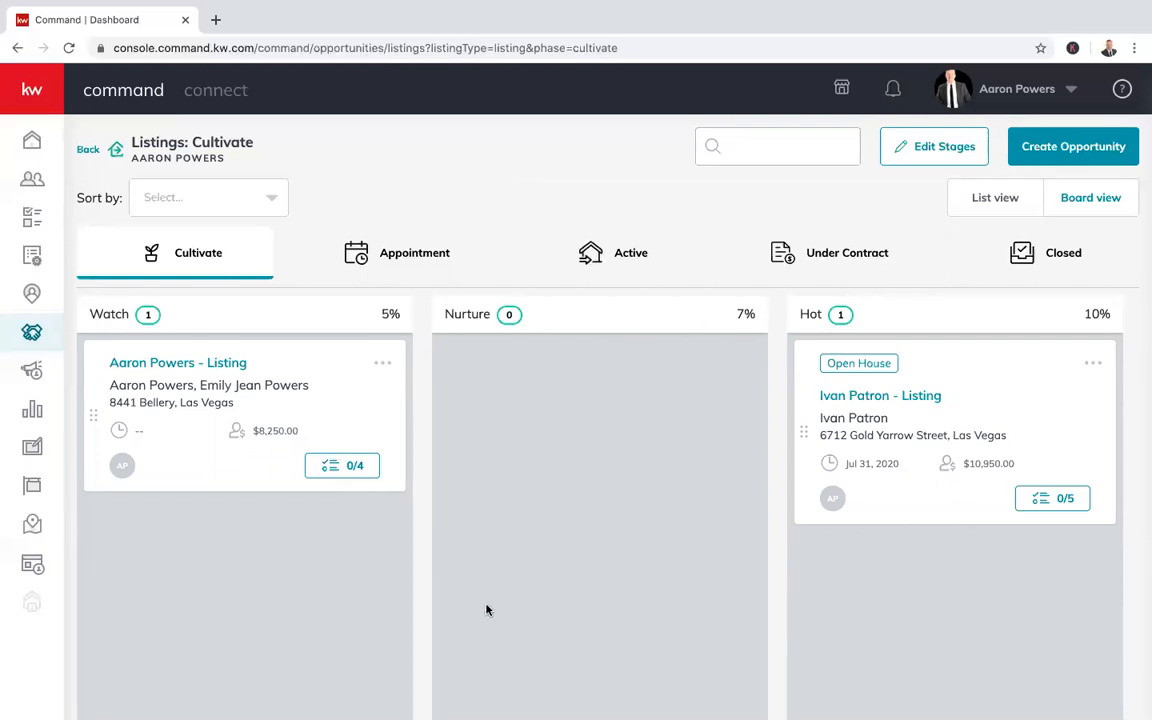
left_click(32, 331)
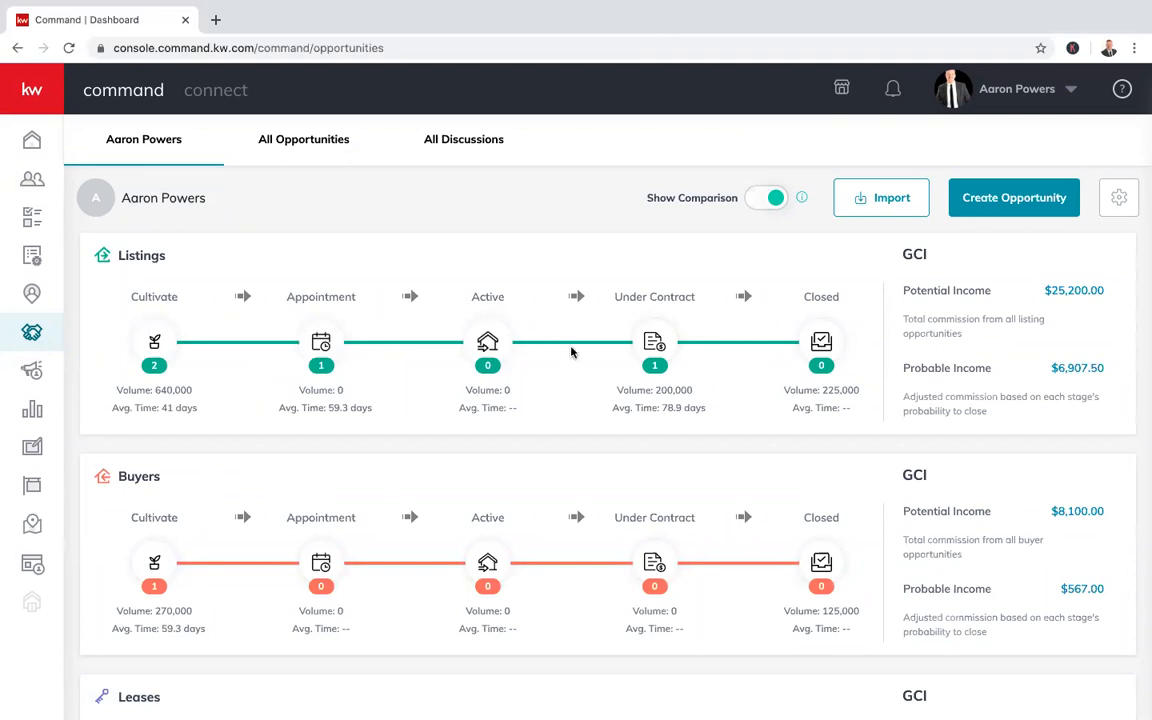
left_click(154, 340)
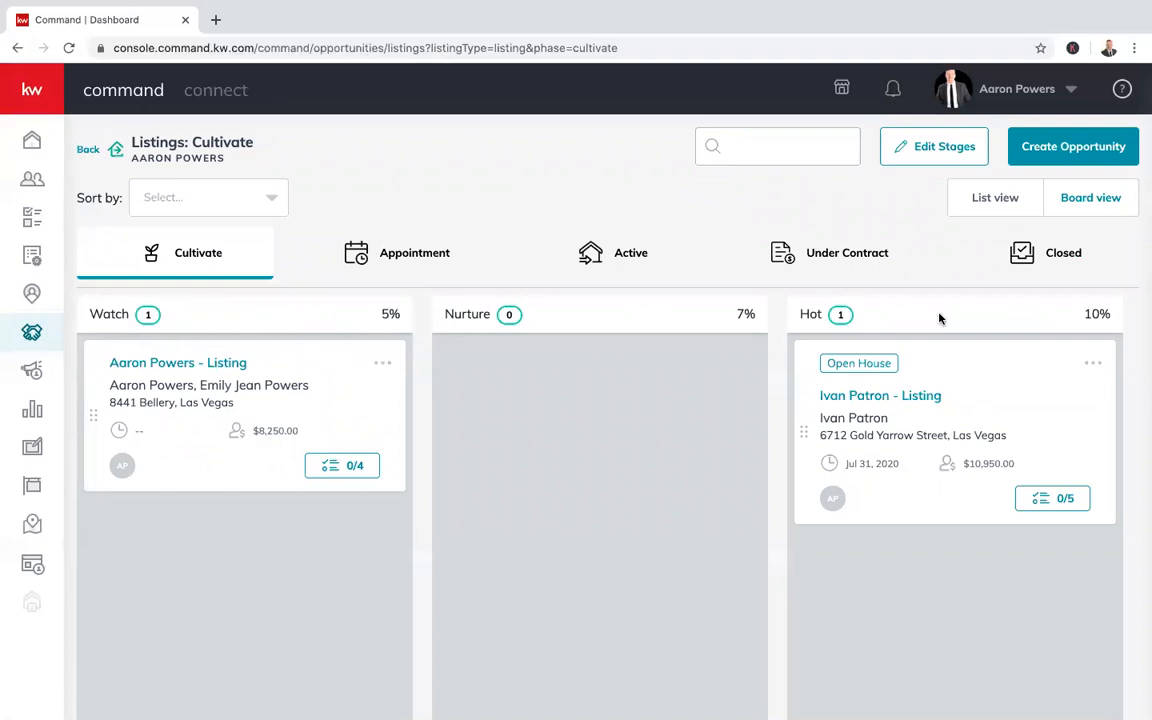
left_click(897, 400)
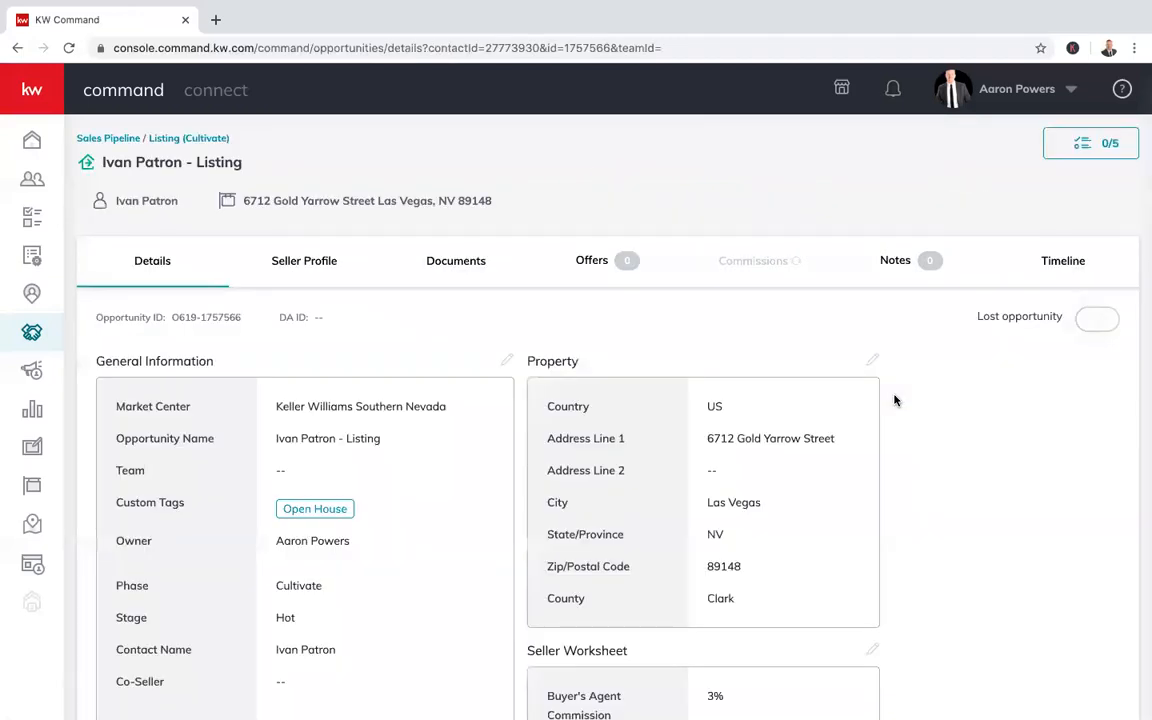
Return via the Sales Pipeline dashboard to the Listings Cultivate board
scroll(830, 505, "down", 1)
scroll(830, 501, "down", 3)
scroll(830, 501, "up", 5)
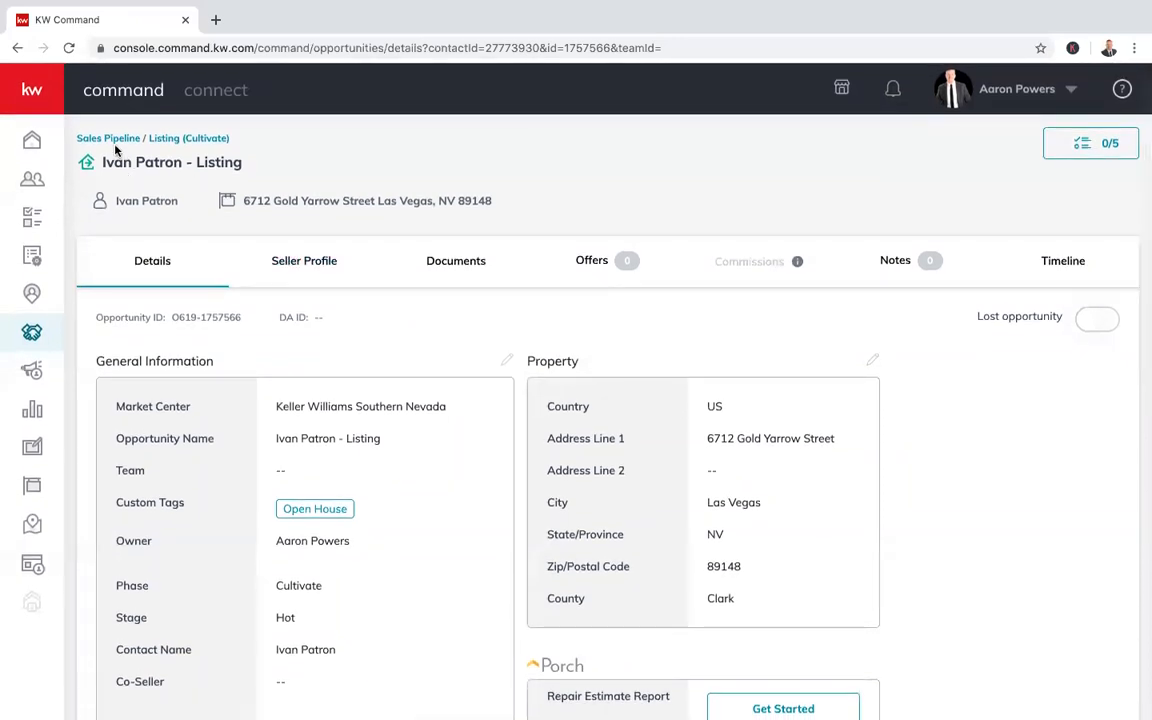
left_click(121, 140)
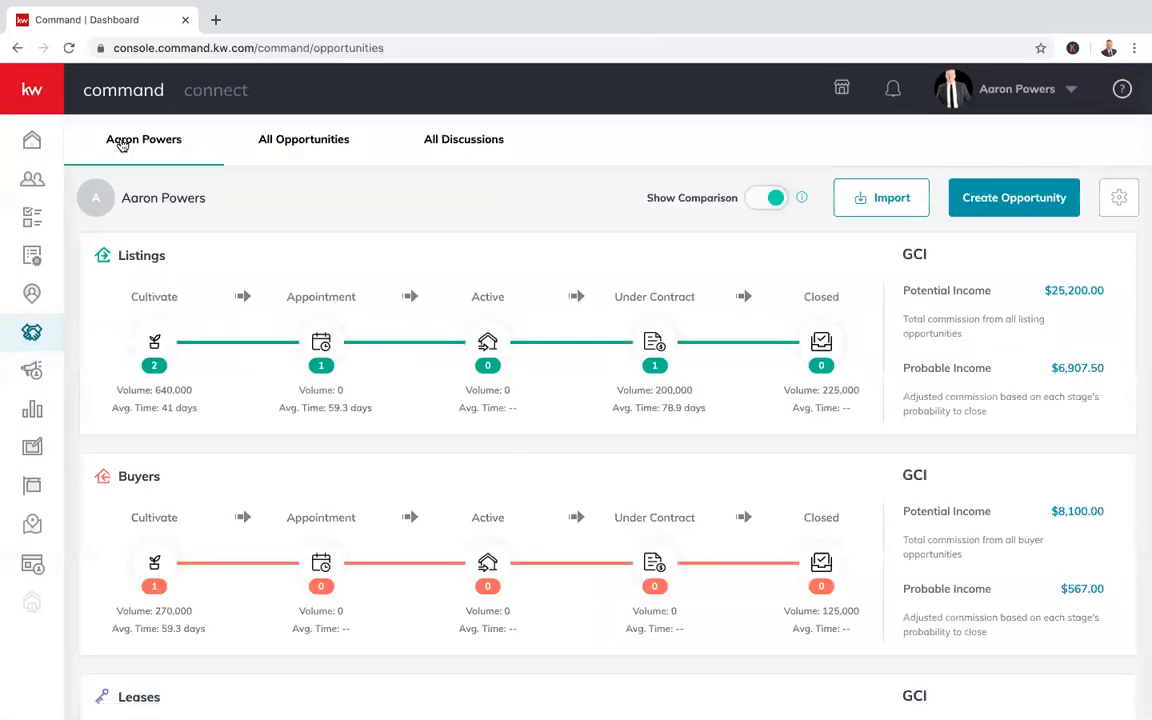
left_click(156, 343)
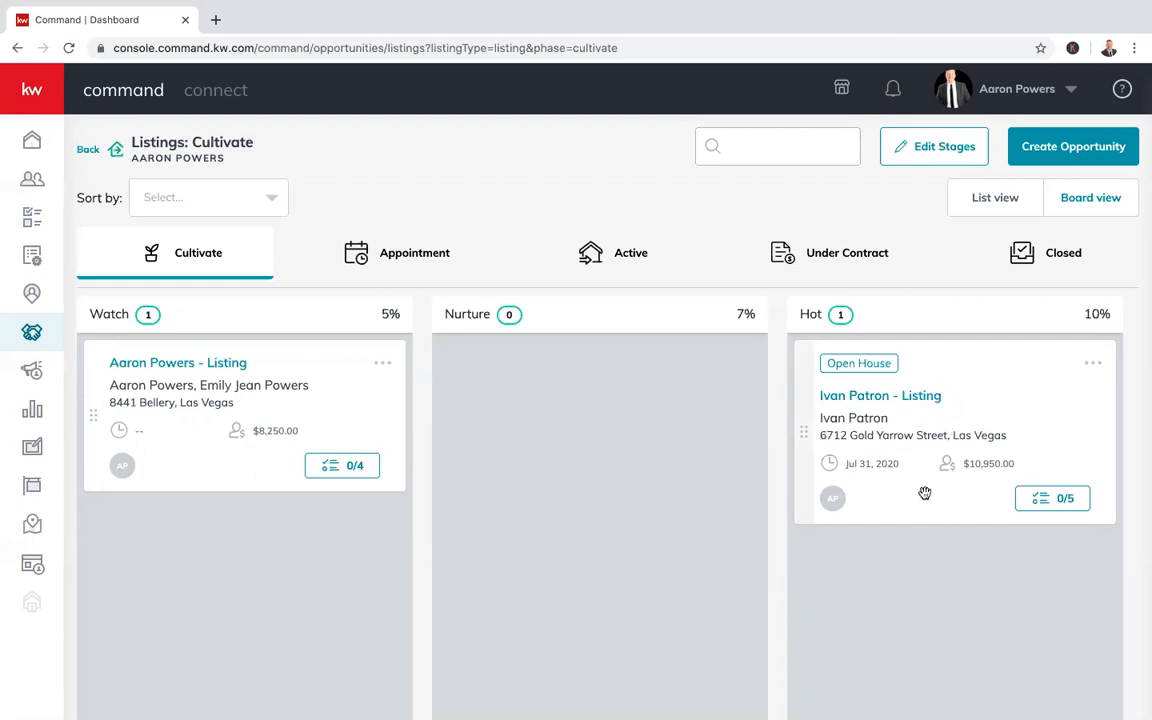
Drag the new listing card from Hot to Watch, then to Nurture, and back into Hot
left_click_drag(937, 377, 340, 528)
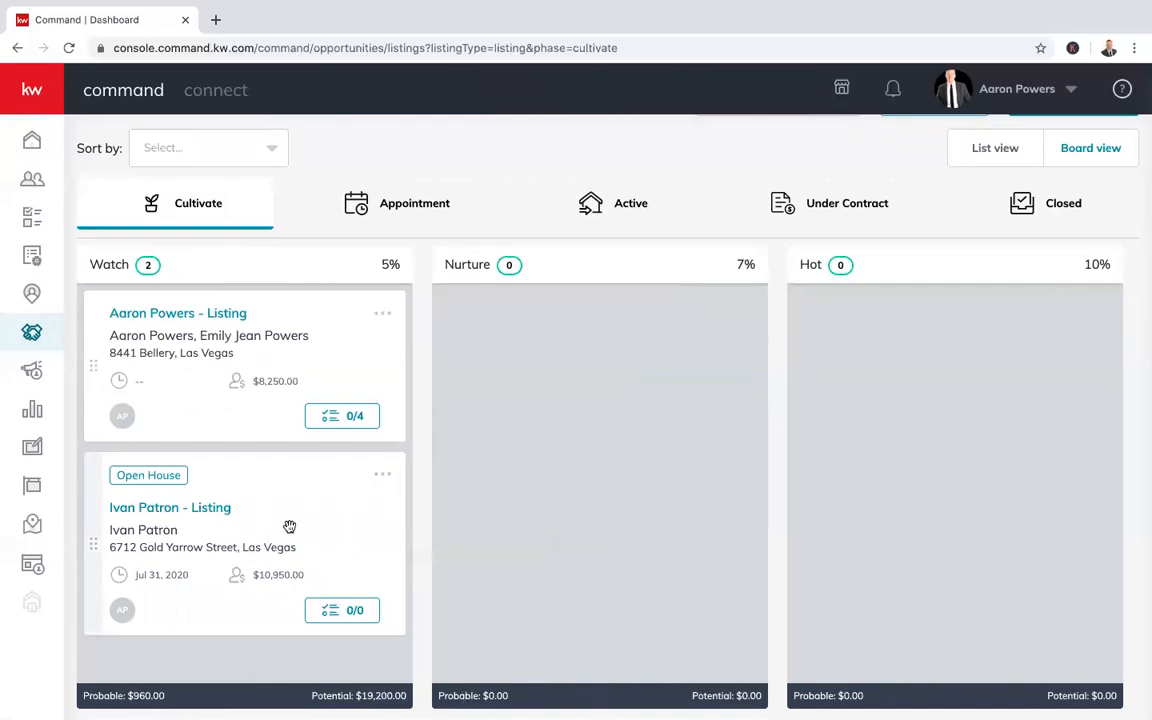
left_click_drag(301, 524, 605, 375)
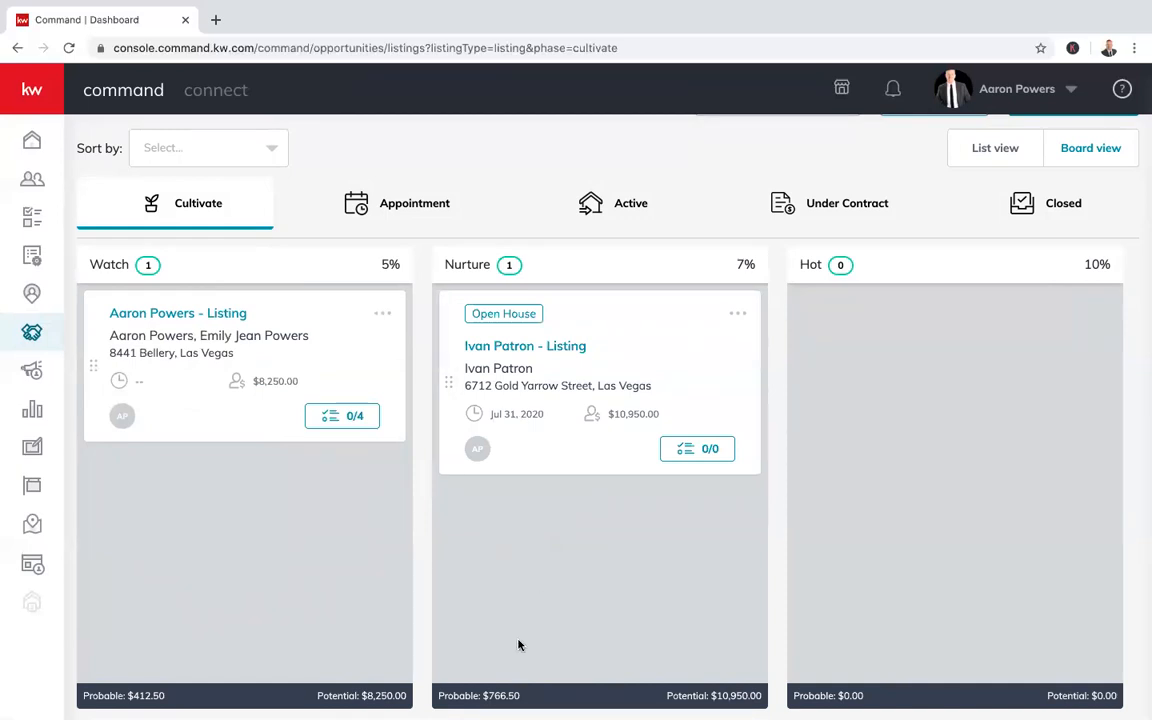
left_click_drag(548, 388, 823, 390)
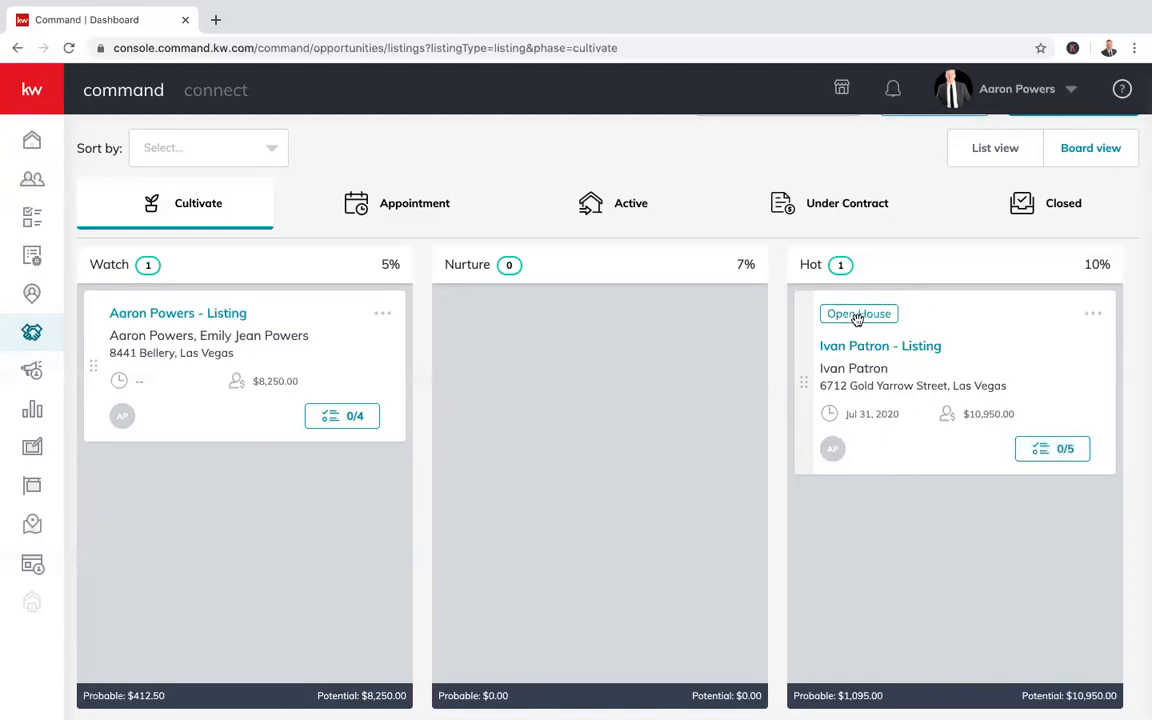
left_click(1094, 316)
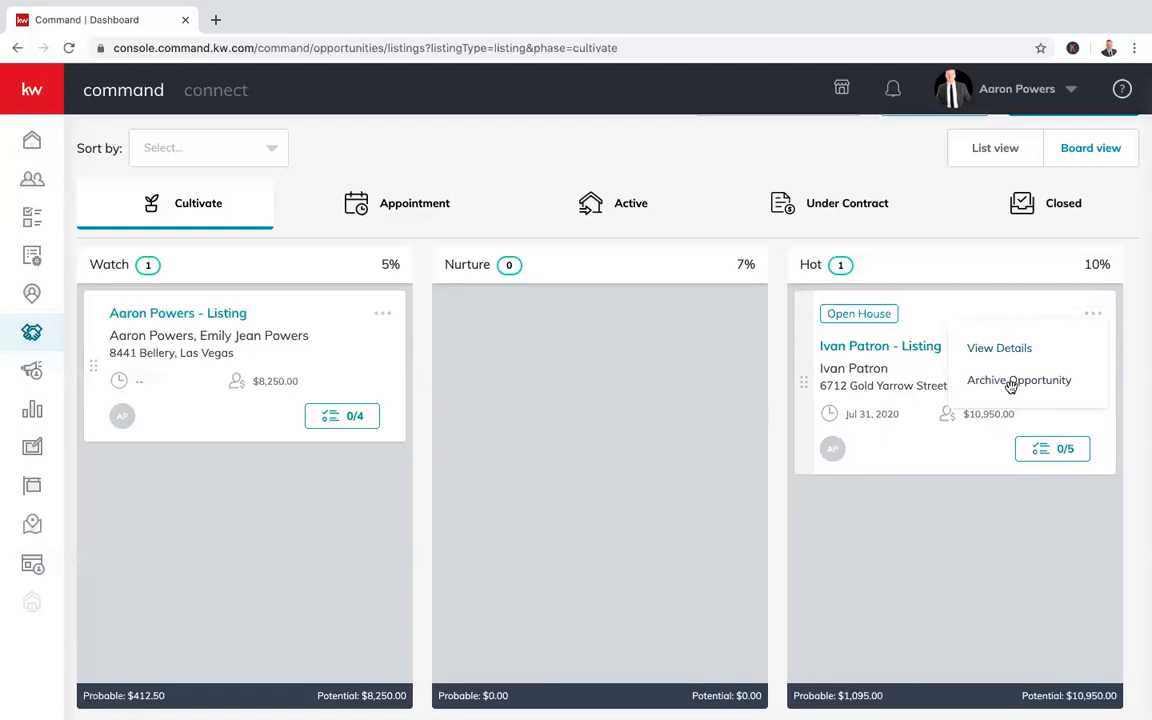
left_click(1039, 299)
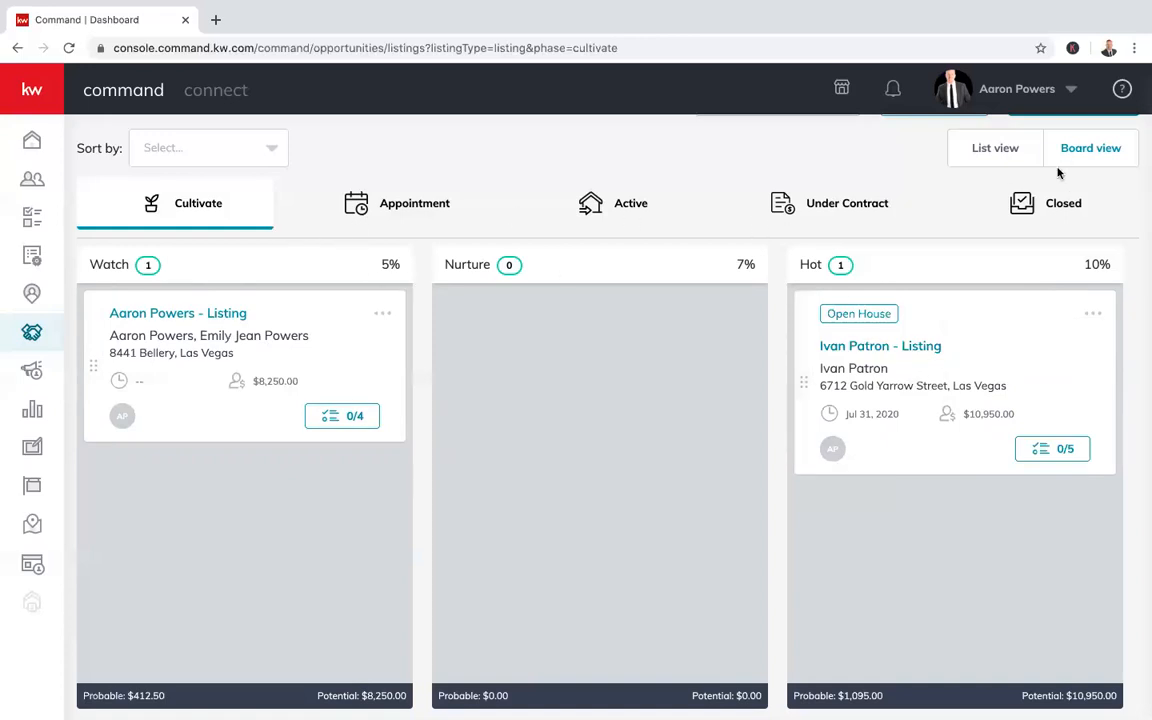
left_click(993, 148)
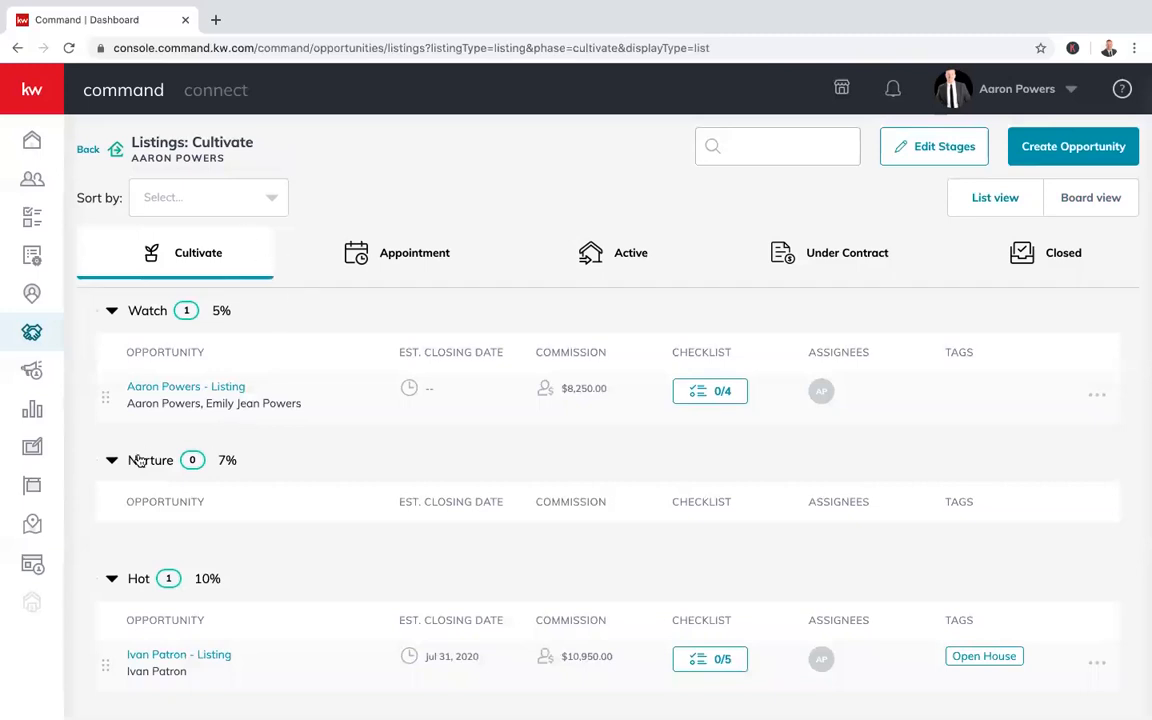
left_click_drag(105, 400, 89, 352)
left_click(1098, 204)
scroll(686, 580, "down", 1)
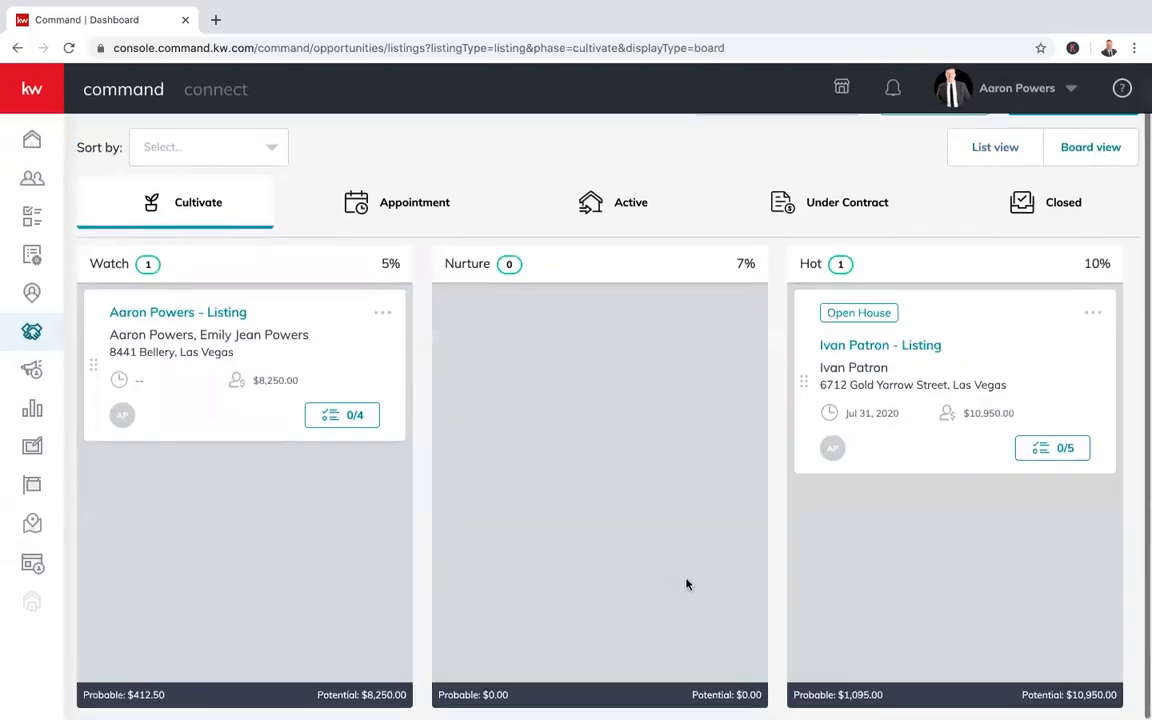
scroll(686, 580, "up", 1)
scroll(686, 580, "down", 1)
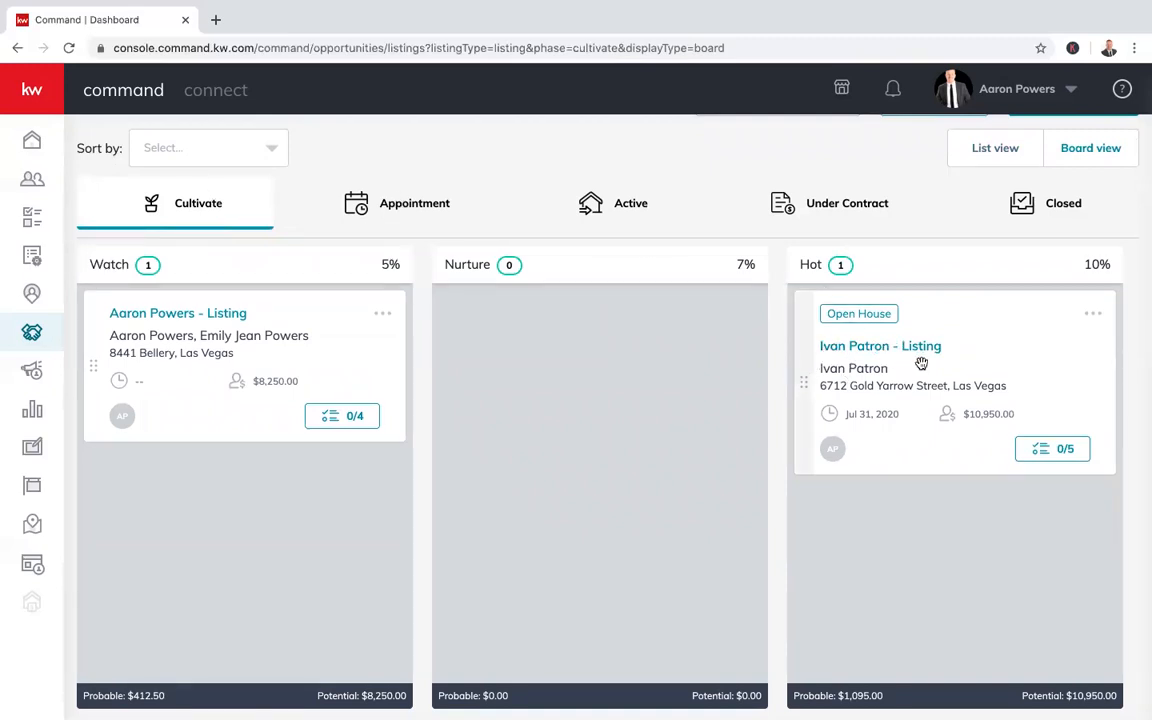
left_click_drag(818, 334, 373, 213)
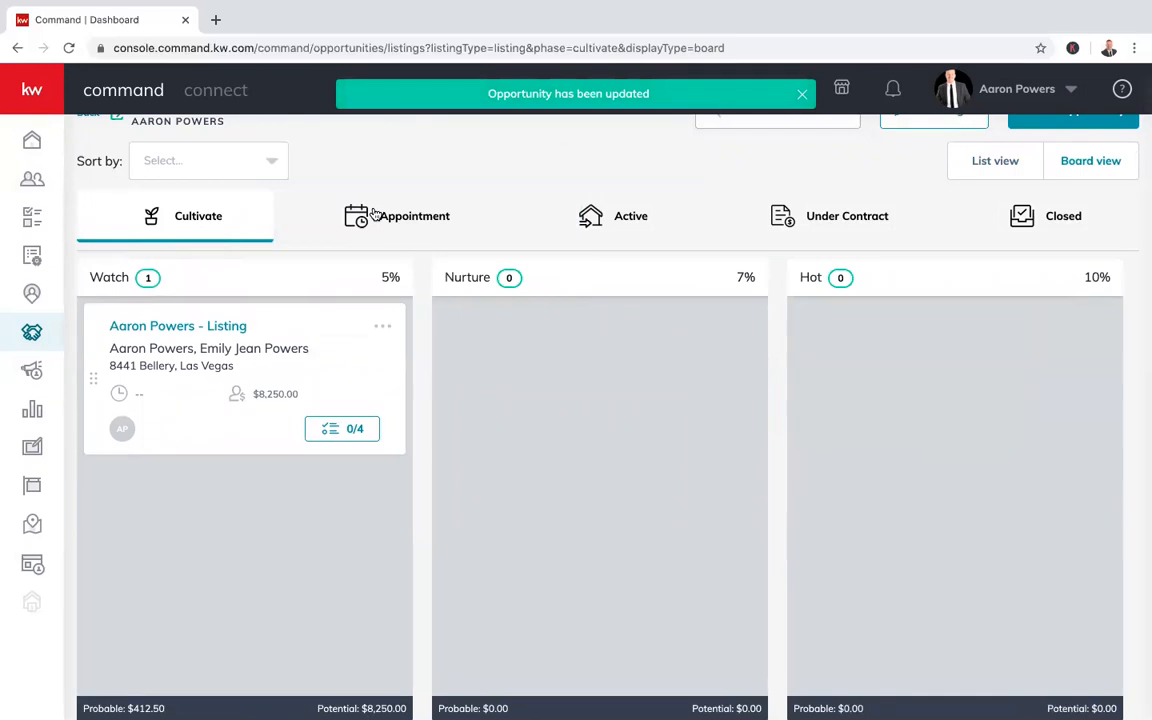
left_click(373, 213)
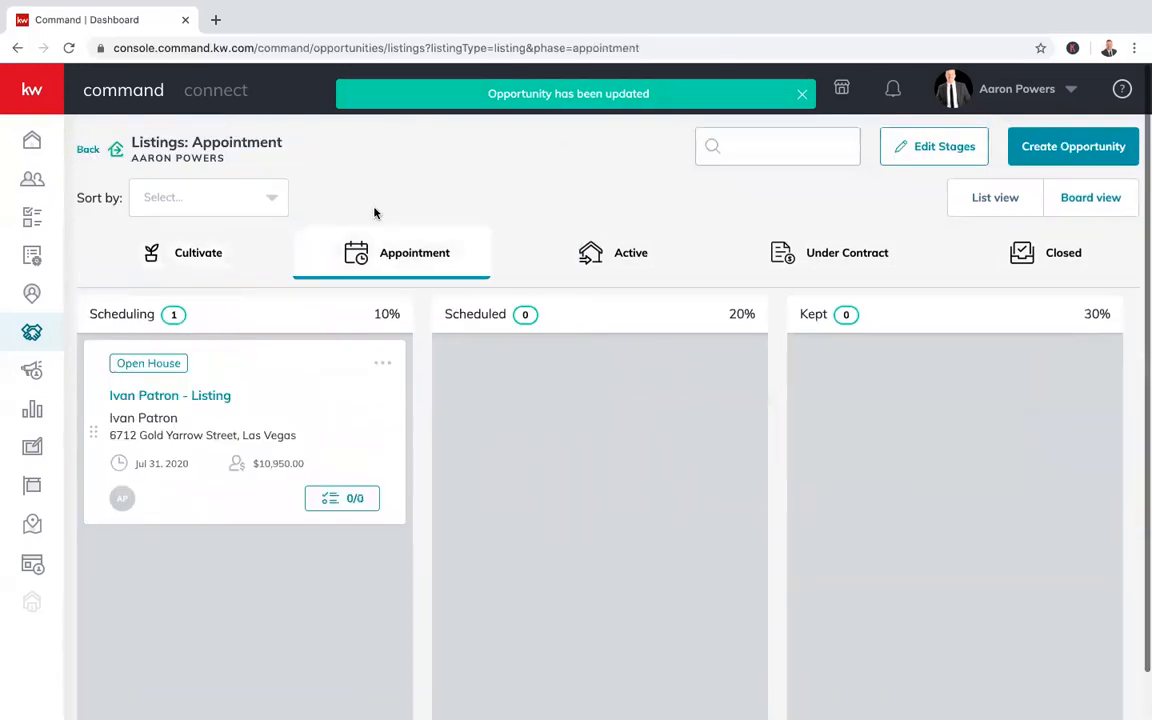
scroll(323, 461, "down", 1)
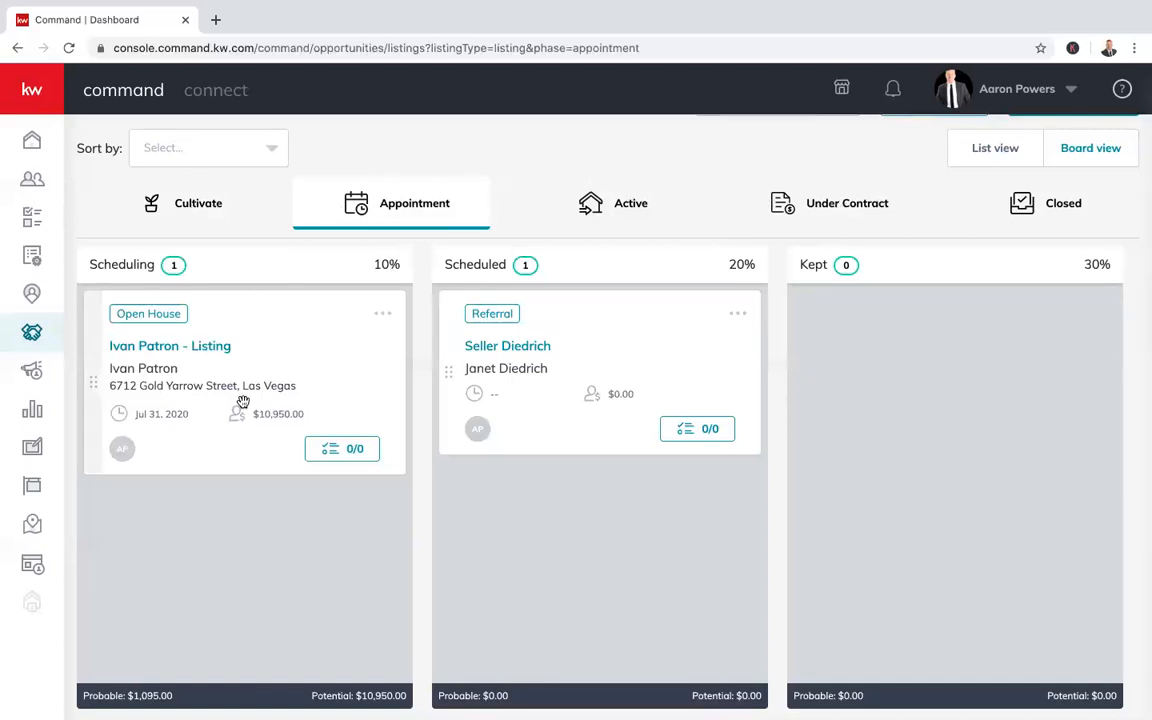
scroll(422, 490, "up", 1)
scroll(422, 490, "down", 2)
scroll(818, 393, "up", 3)
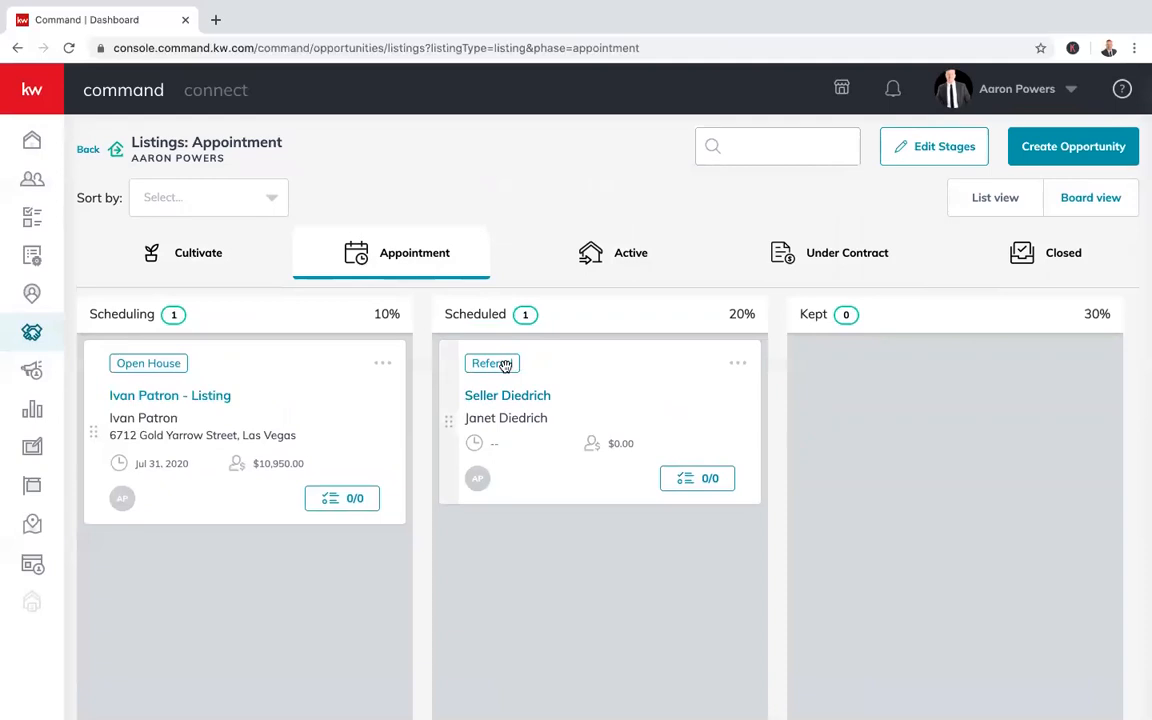
left_click(354, 505)
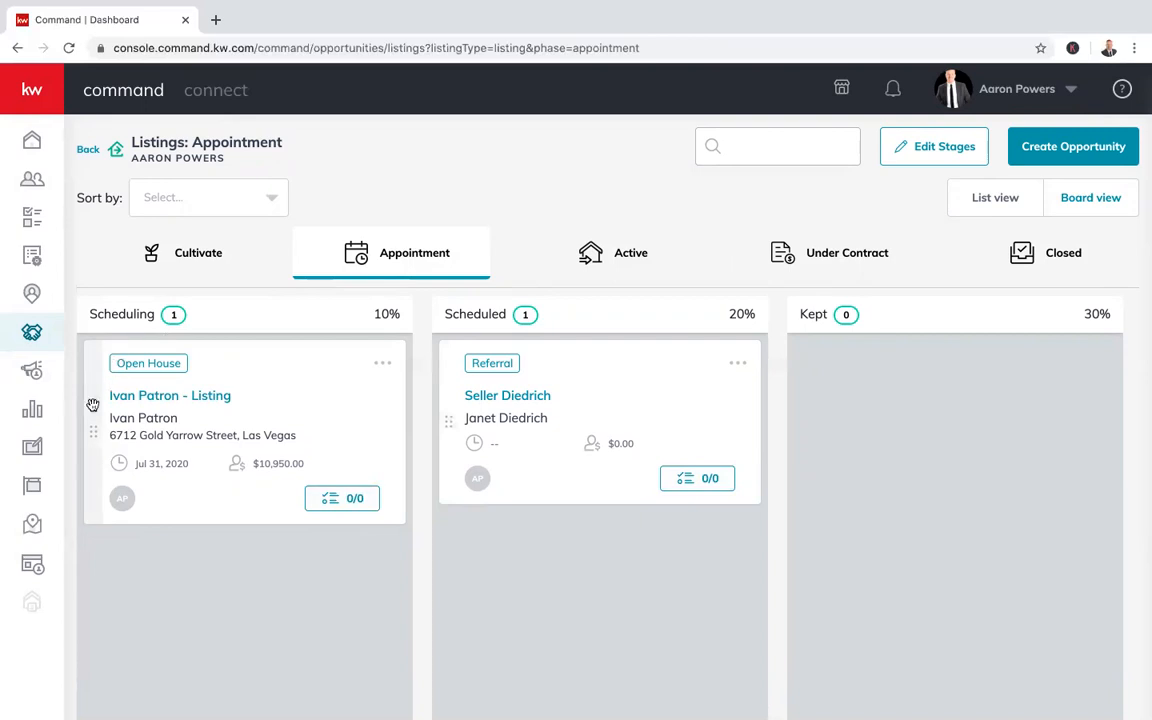
left_click_drag(90, 372, 78, 280)
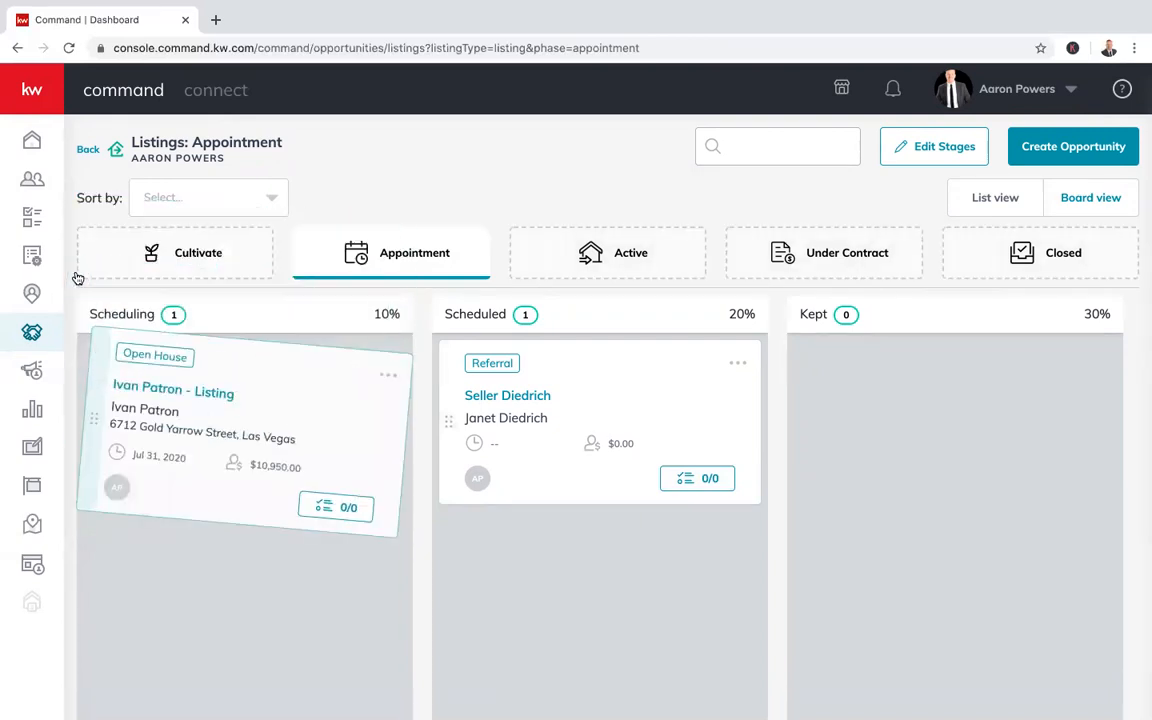
left_click_drag(86, 410, 20, 260)
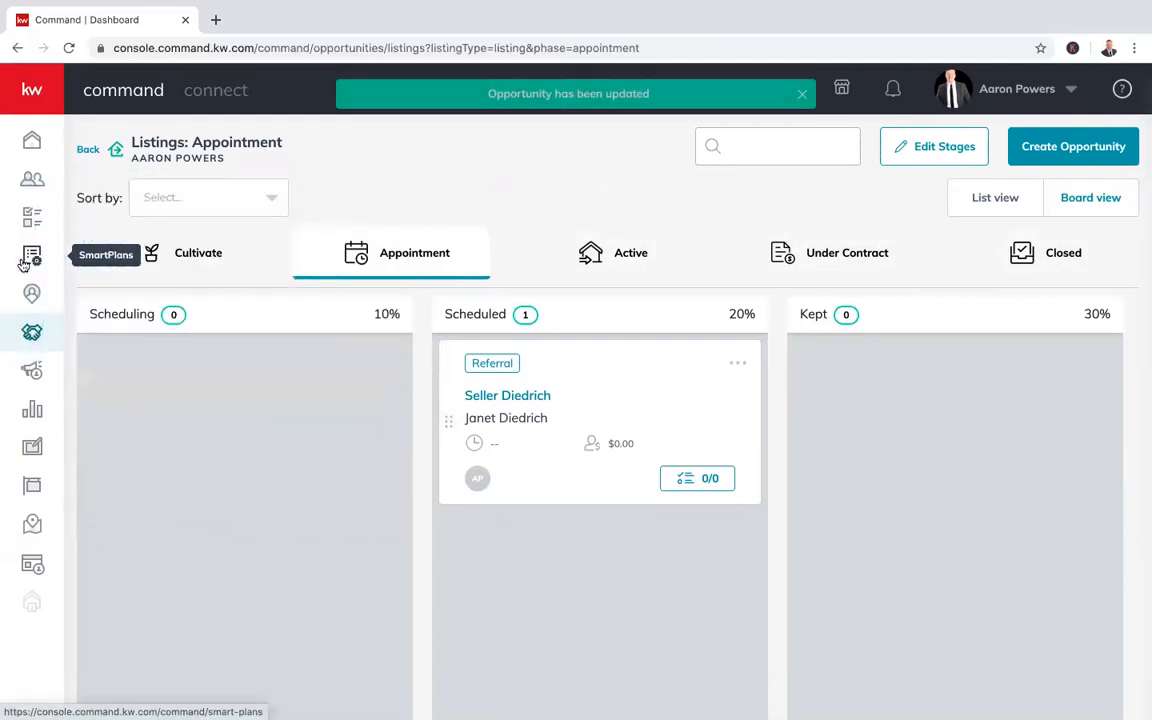
left_click(188, 251)
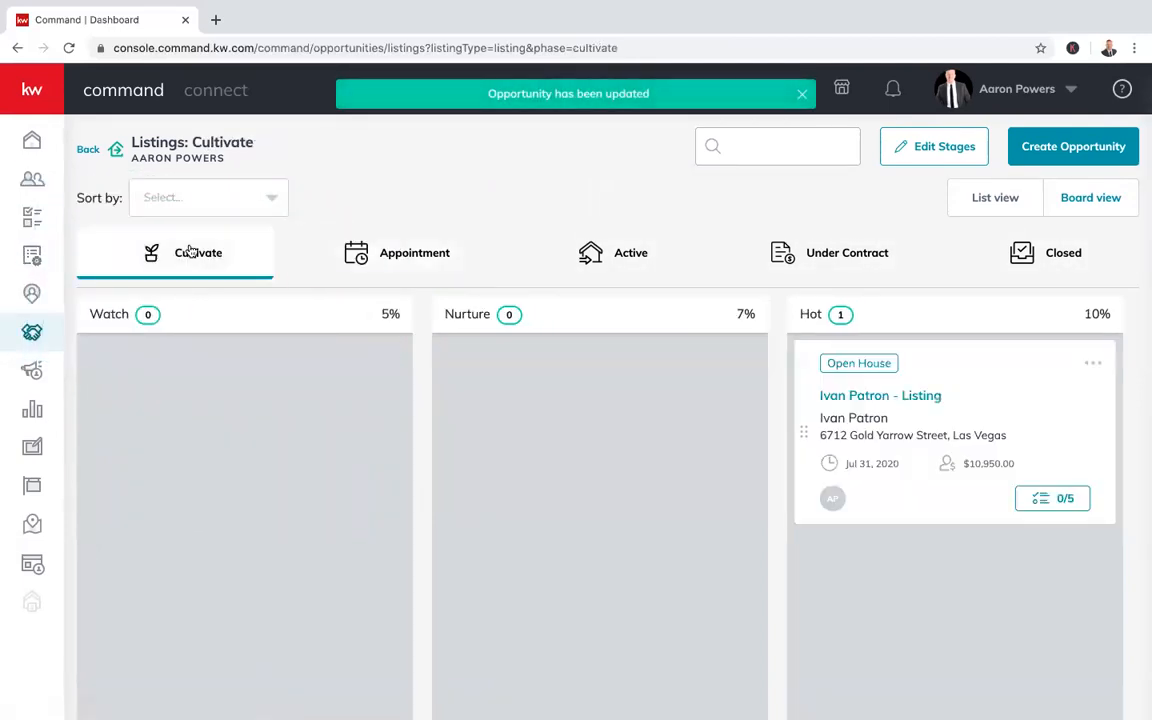
left_click_drag(188, 251, 978, 447)
left_click(699, 429)
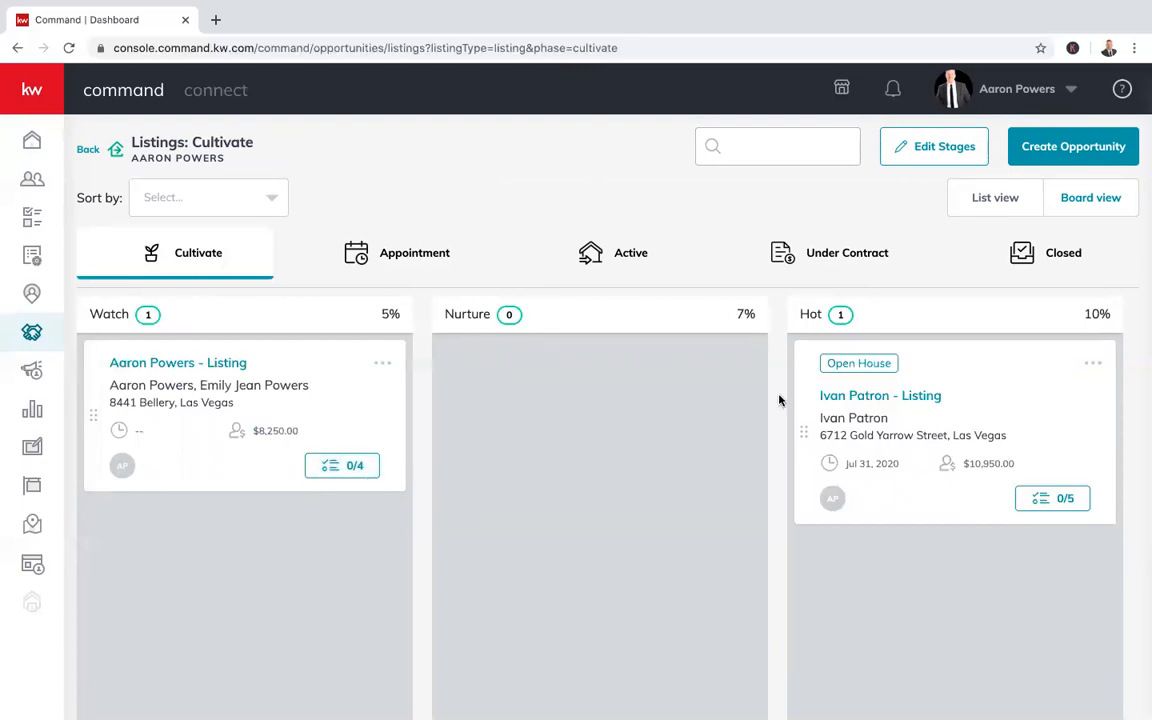
left_click_drag(818, 428, 872, 438)
left_click_drag(806, 456, 802, 442)
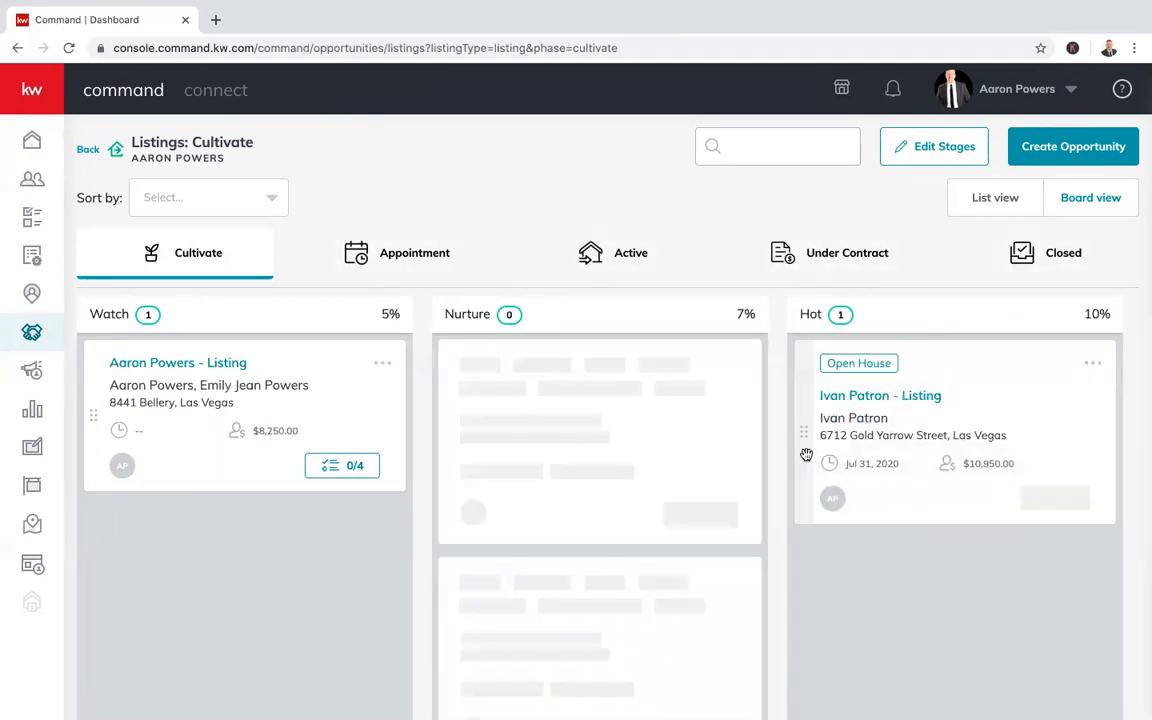
left_click(340, 466)
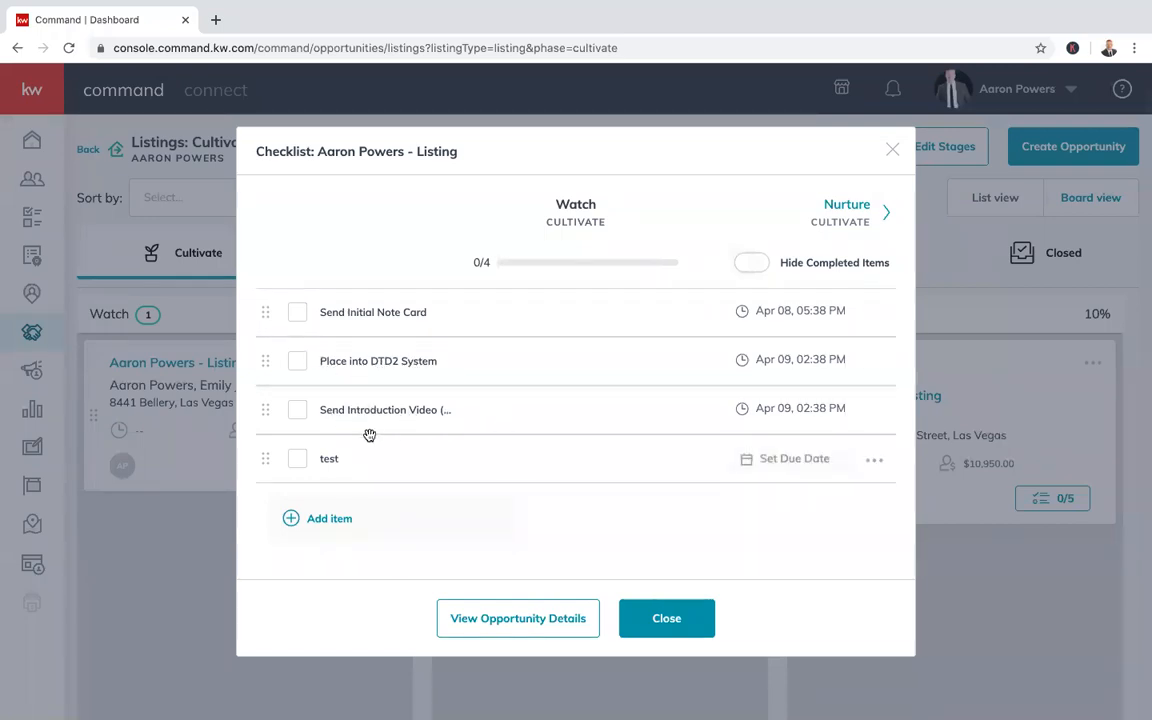
mouse_move(271, 460)
left_mouse_down()
mouse_move(270, 309)
mouse_move(256, 475)
left_mouse_up()
left_click(321, 517)
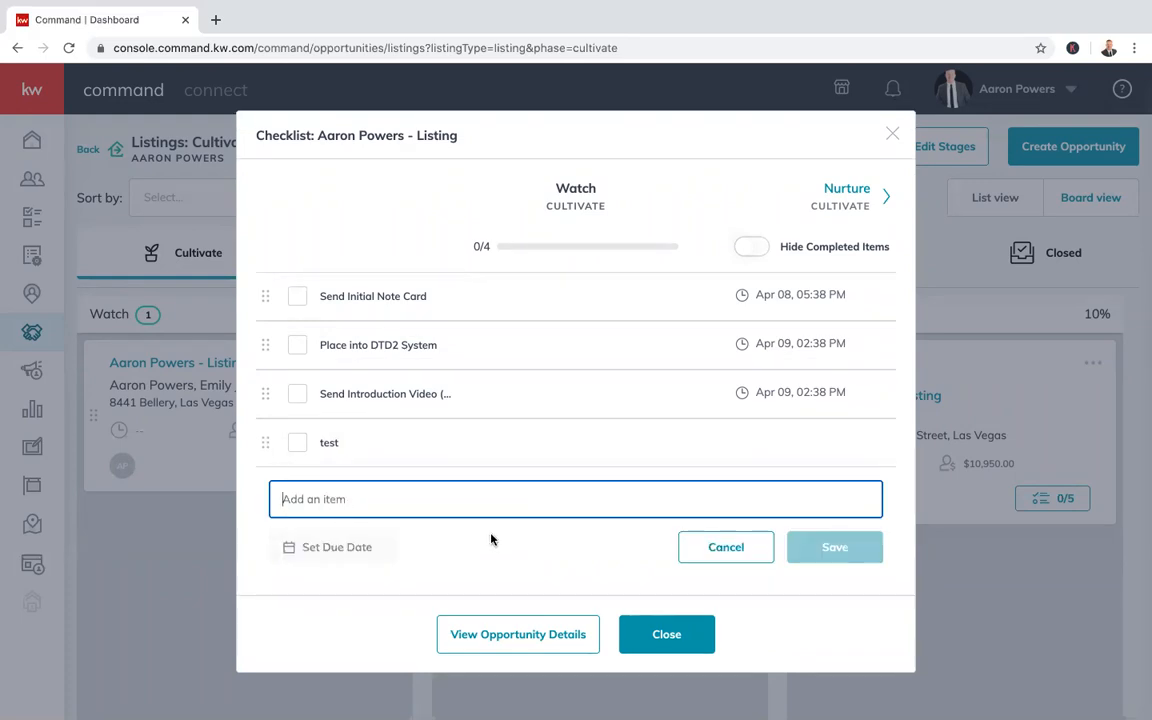
type("Schedule Zoom Call")
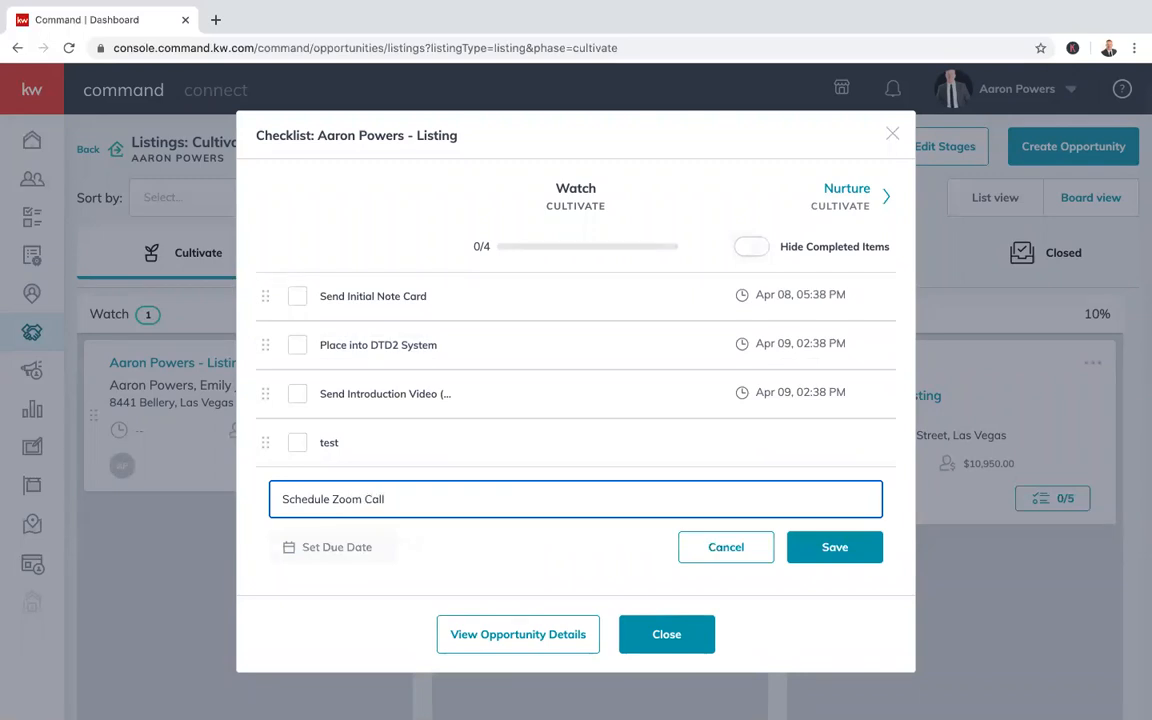
left_click(820, 548)
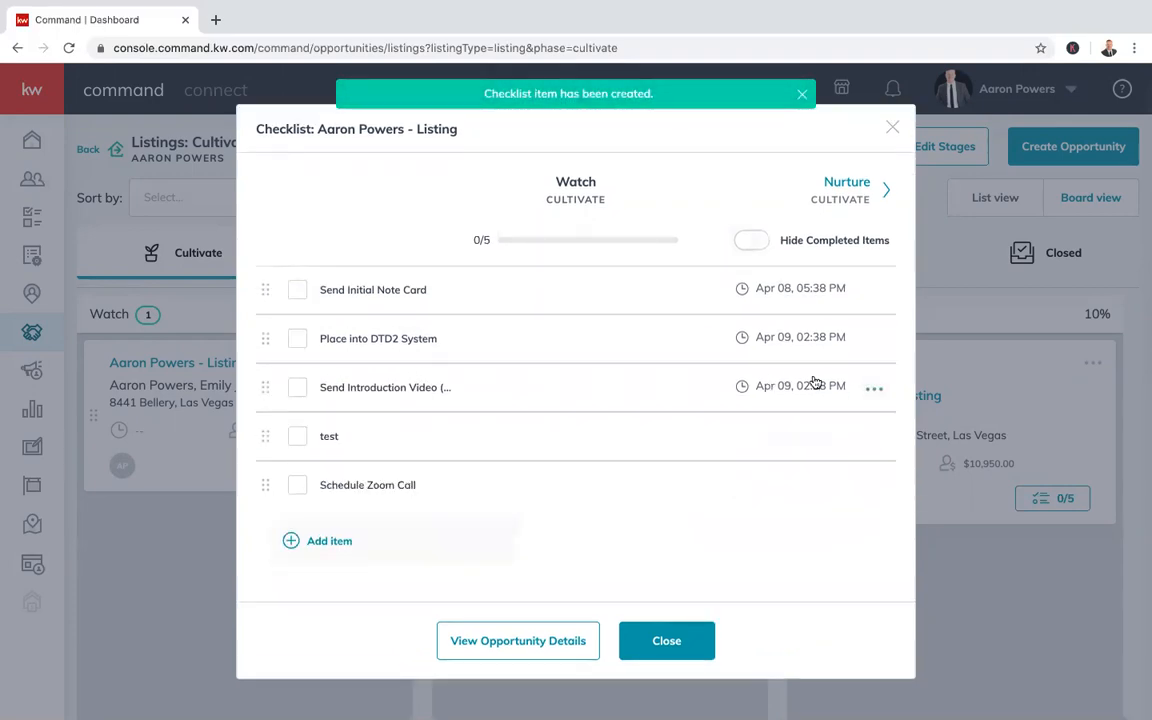
Change the Send Introduction Video item's due date to Jun 25, 2020, and save it
left_click(873, 389)
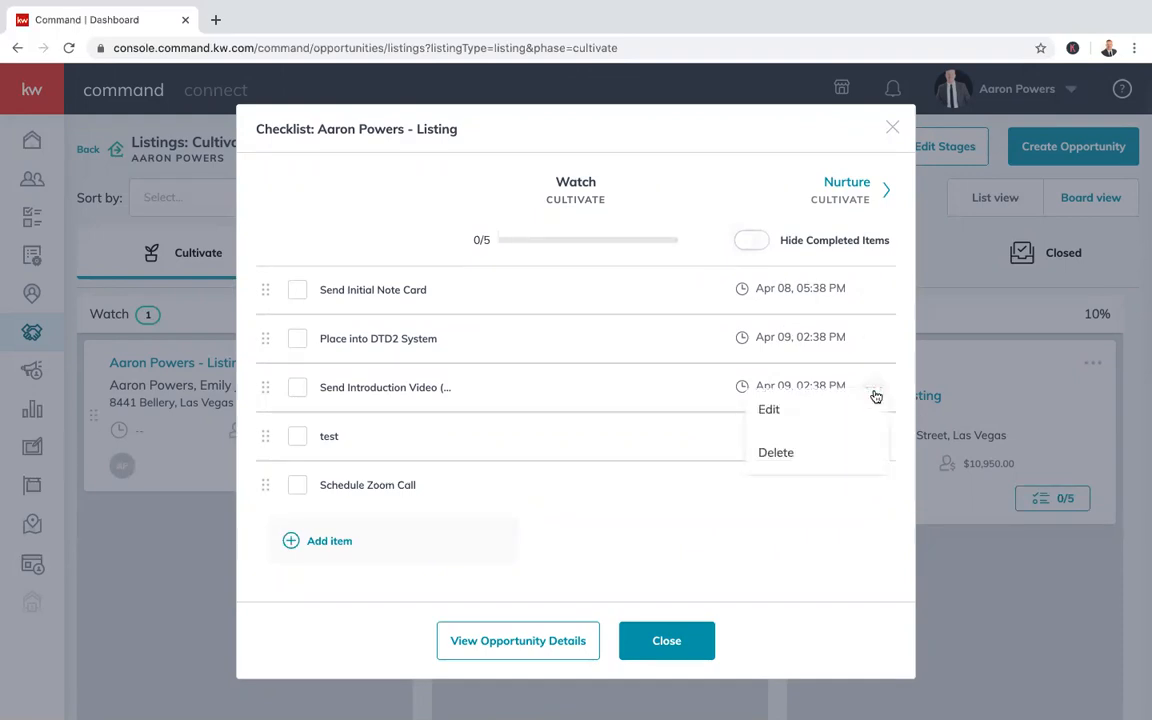
left_click(787, 410)
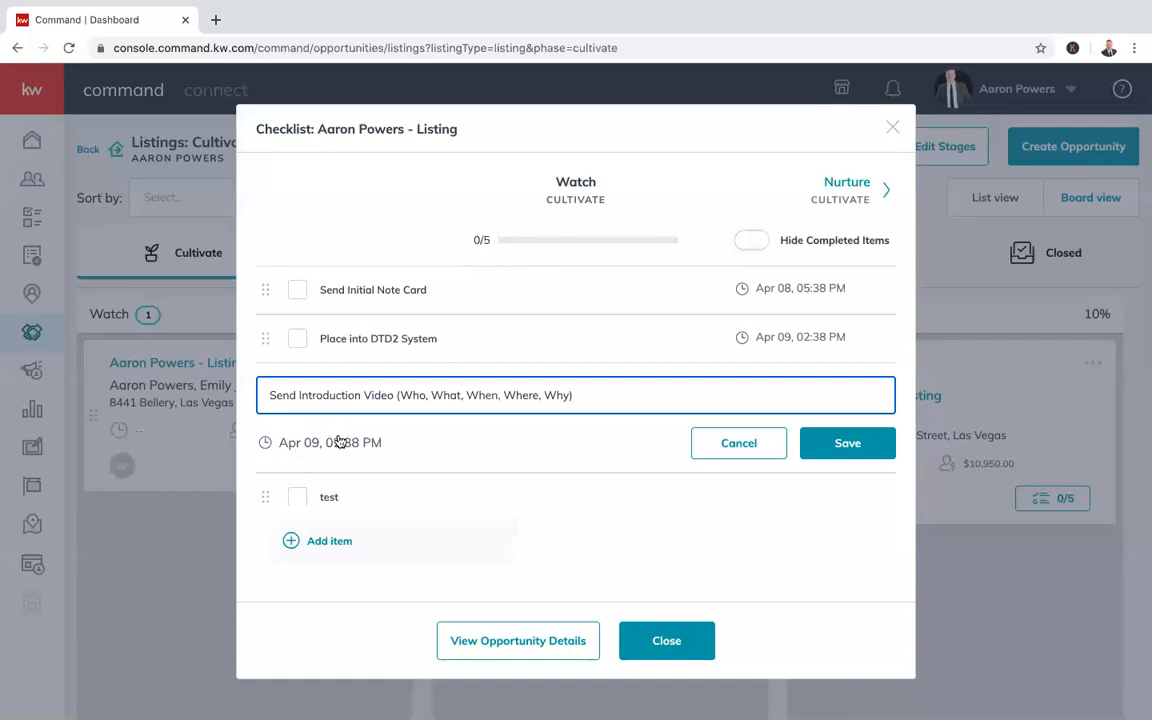
left_click(305, 442)
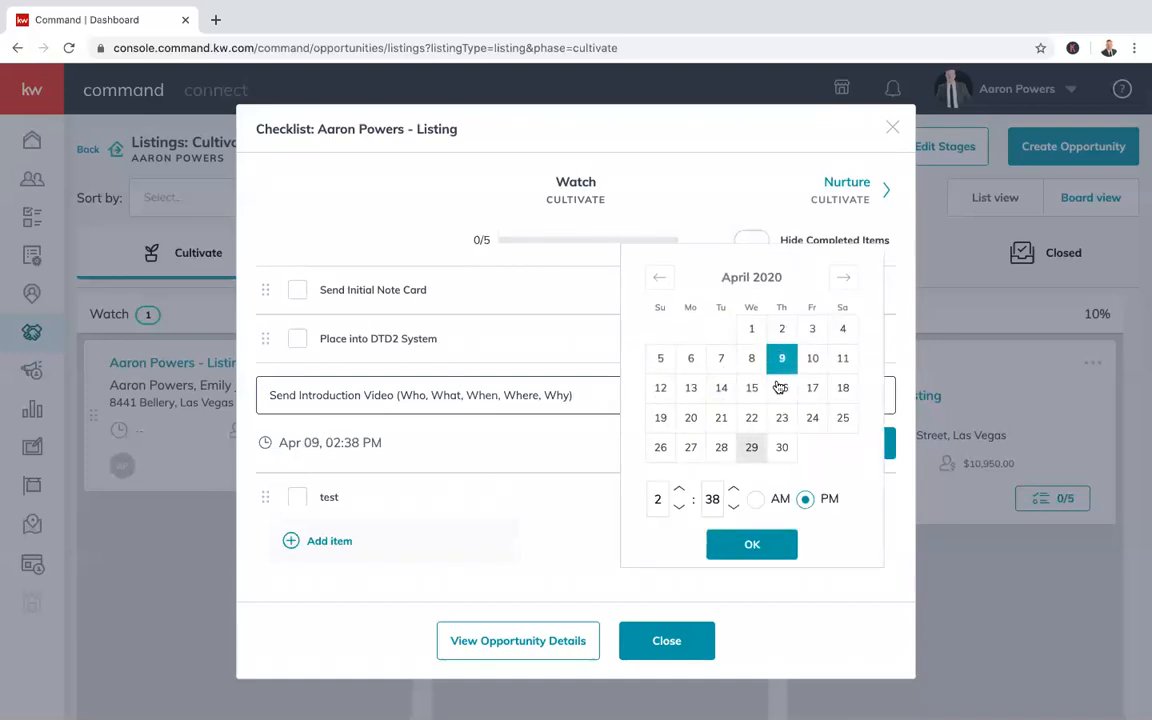
left_click(846, 280)
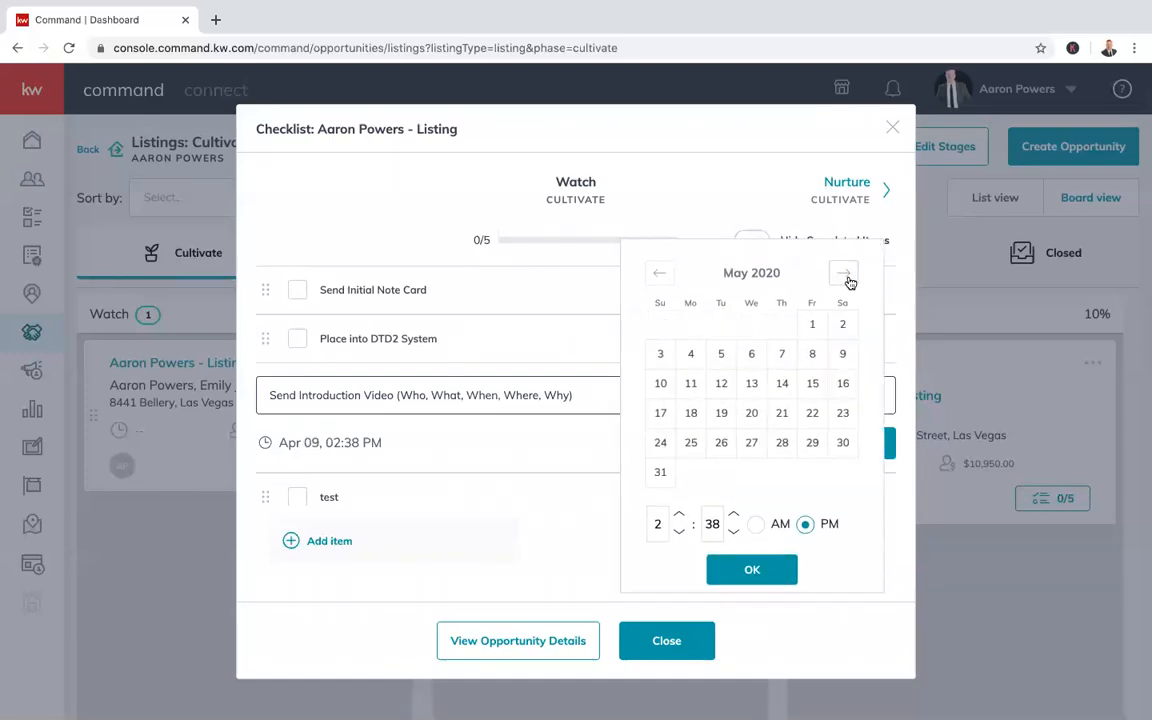
left_click(847, 281)
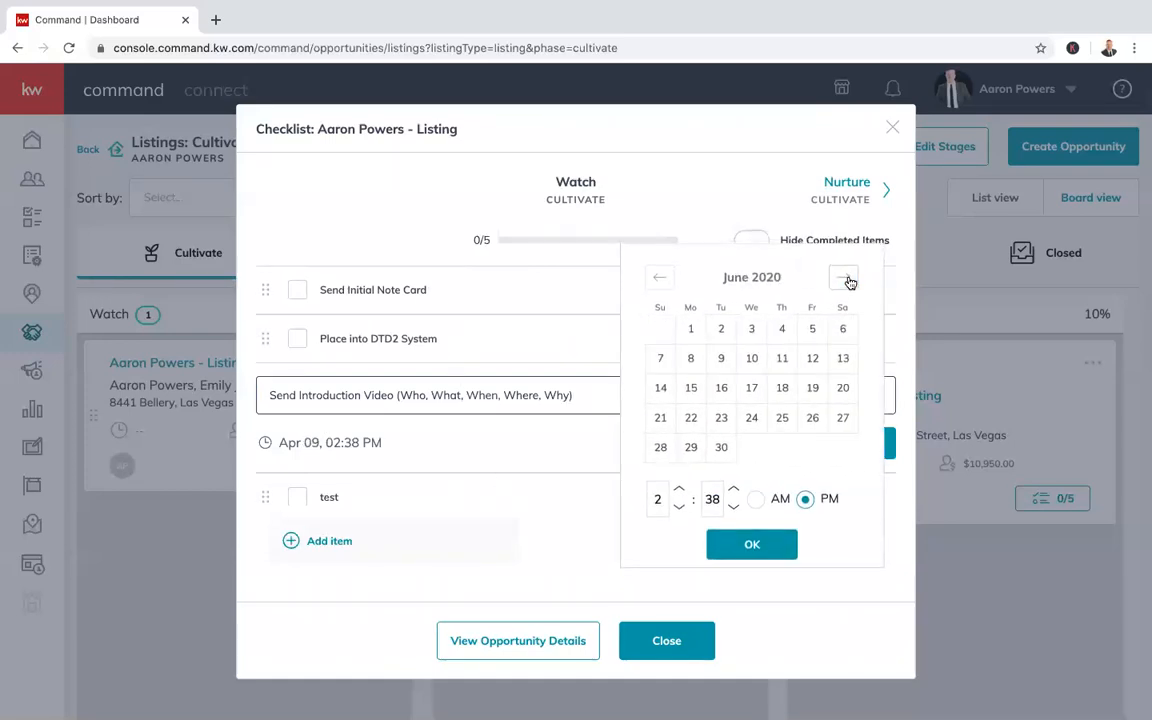
left_click(780, 419)
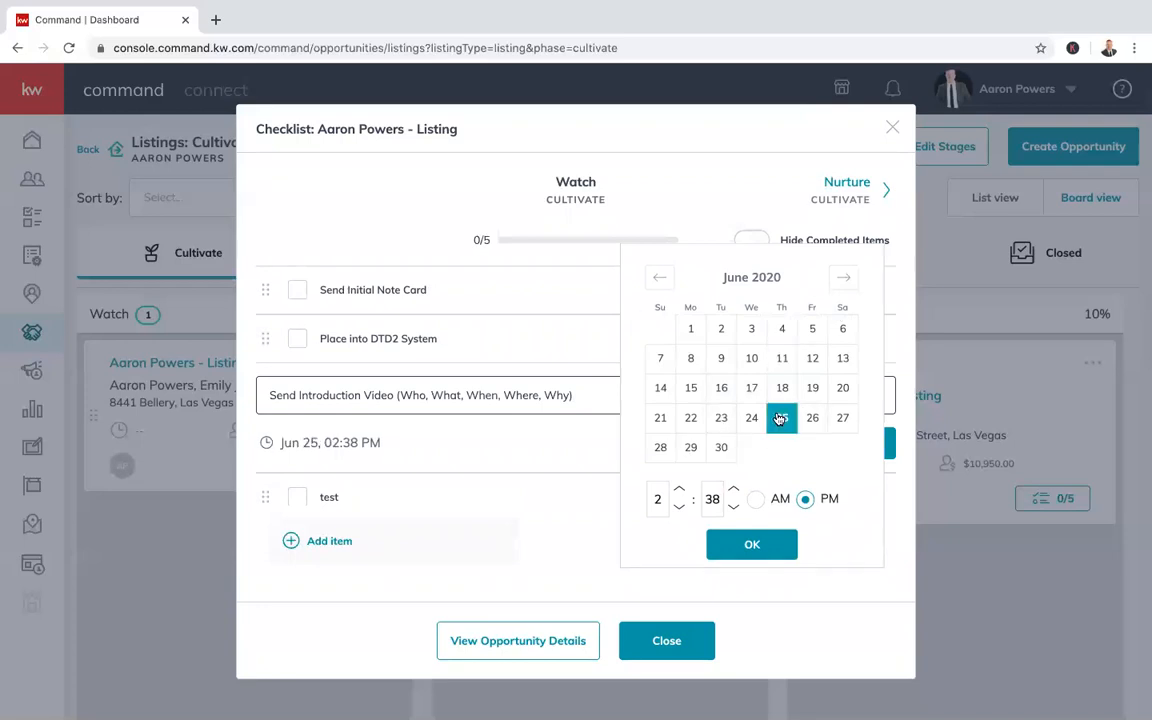
left_click(766, 548)
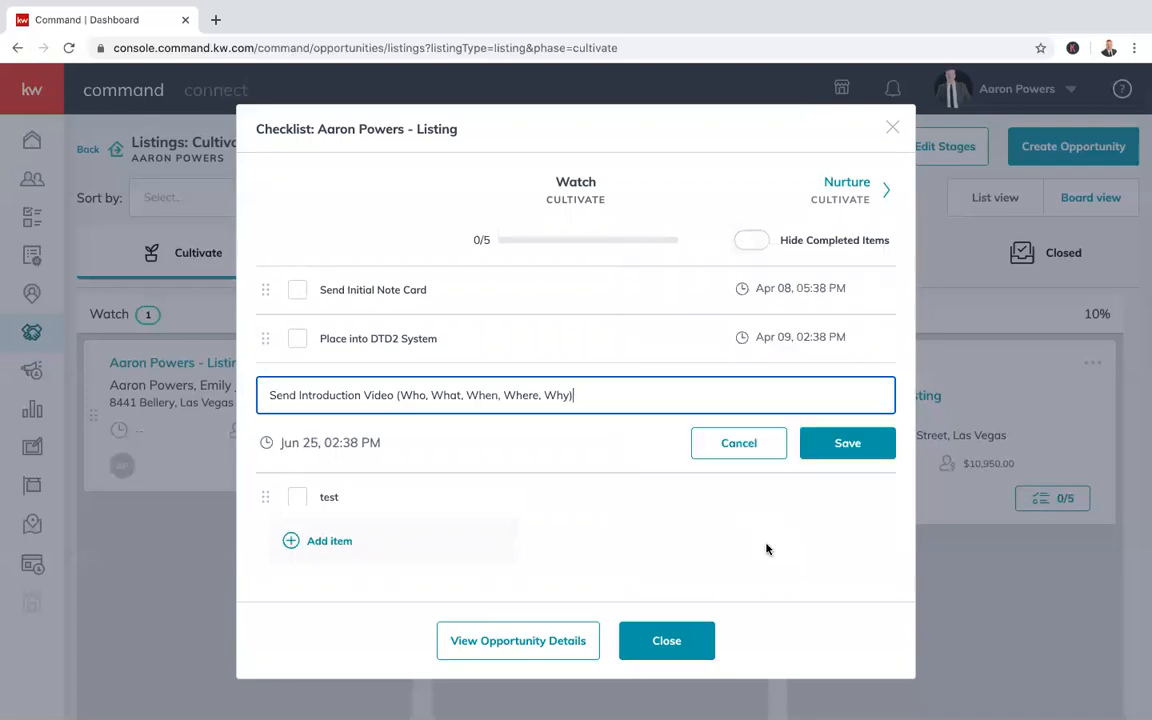
left_click(850, 445)
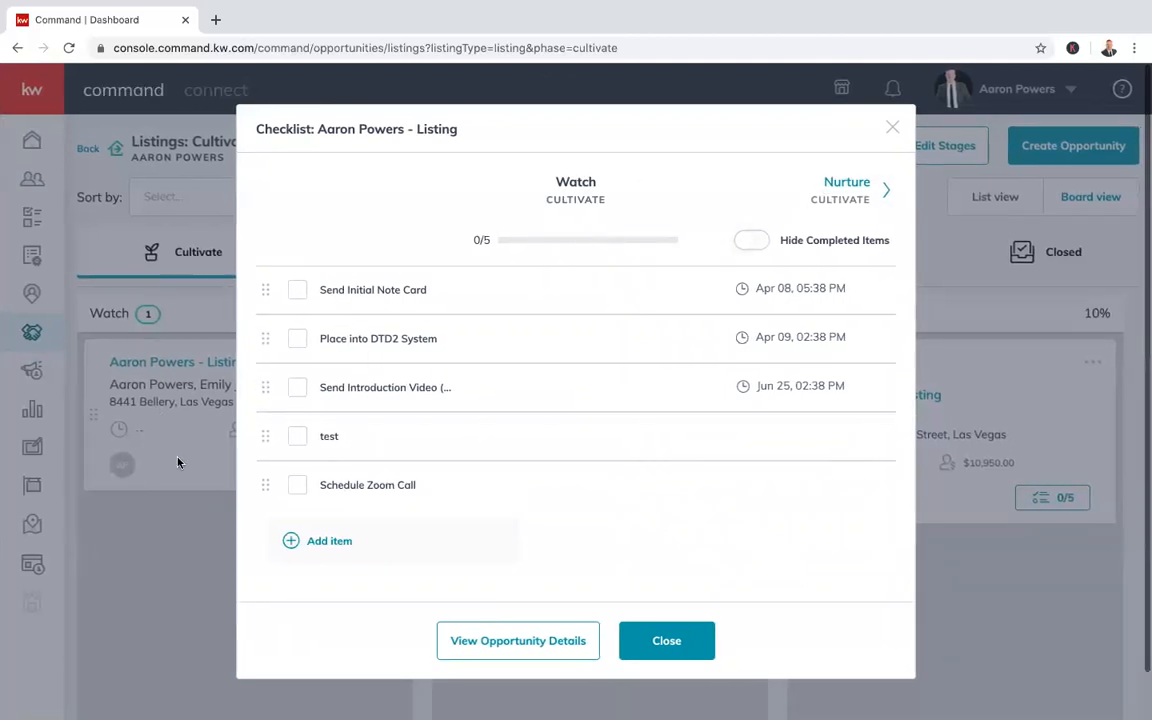
Tick all five Watch checklist items to reach 5/5, toggle Hide Completed Items, and close
left_click(301, 489)
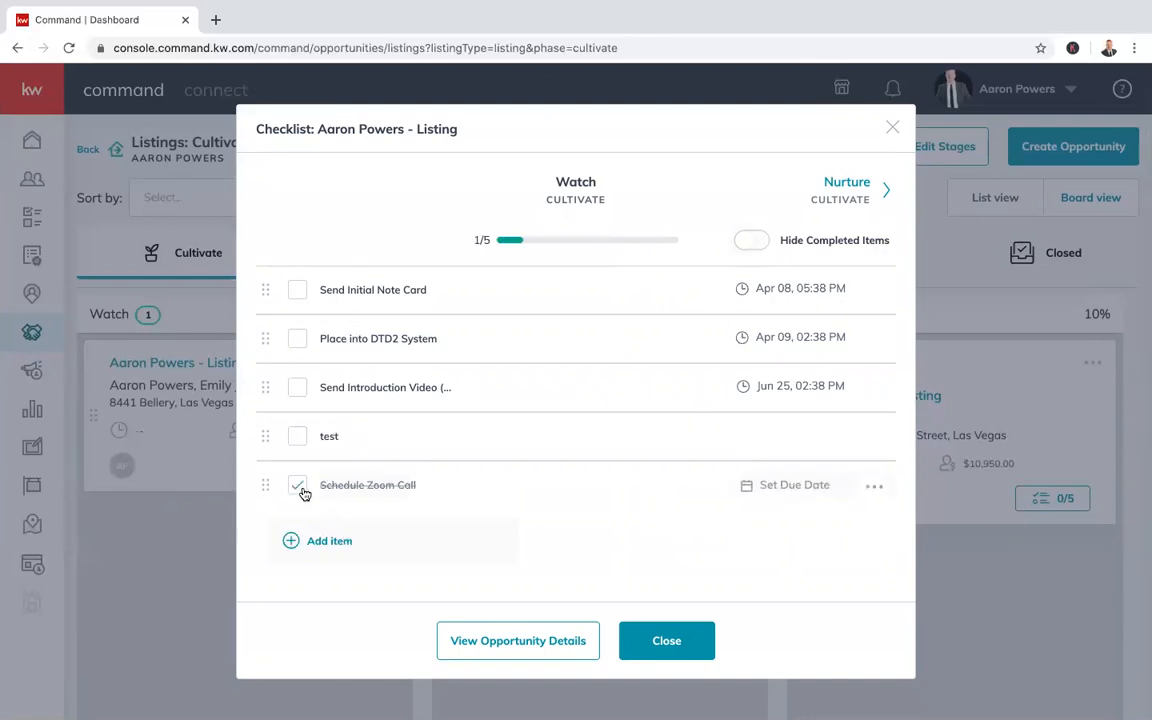
left_click(298, 436)
left_click(298, 387)
left_click(298, 338)
left_click(298, 292)
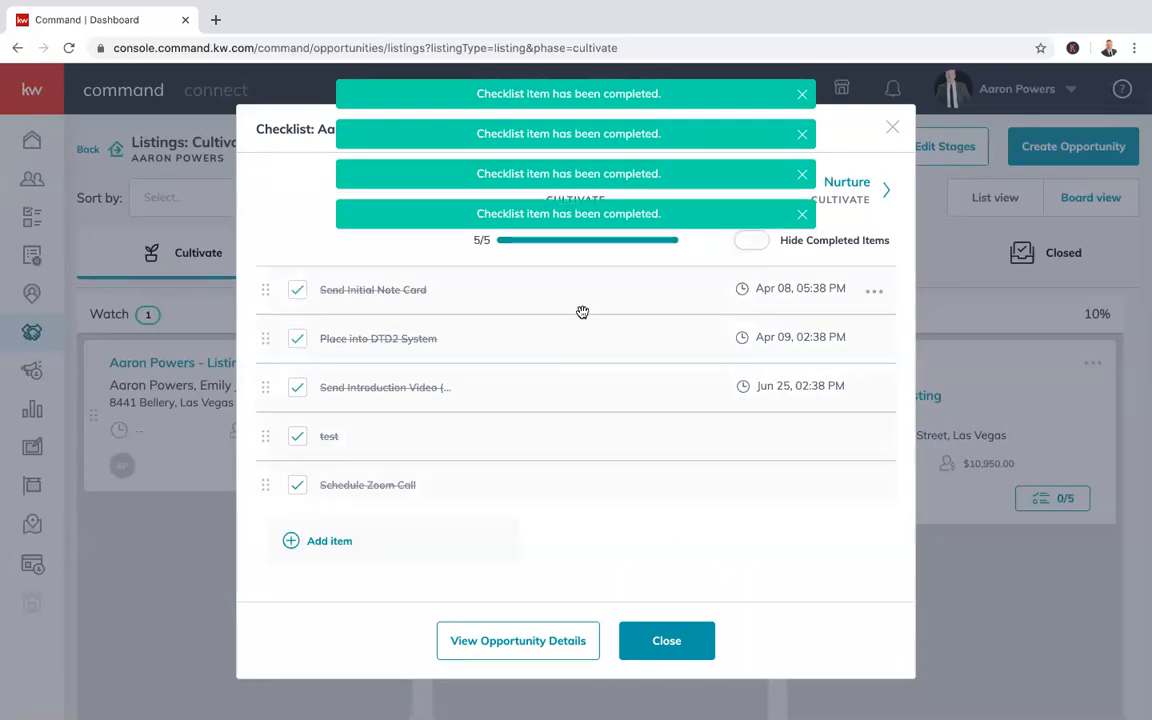
left_click(753, 242)
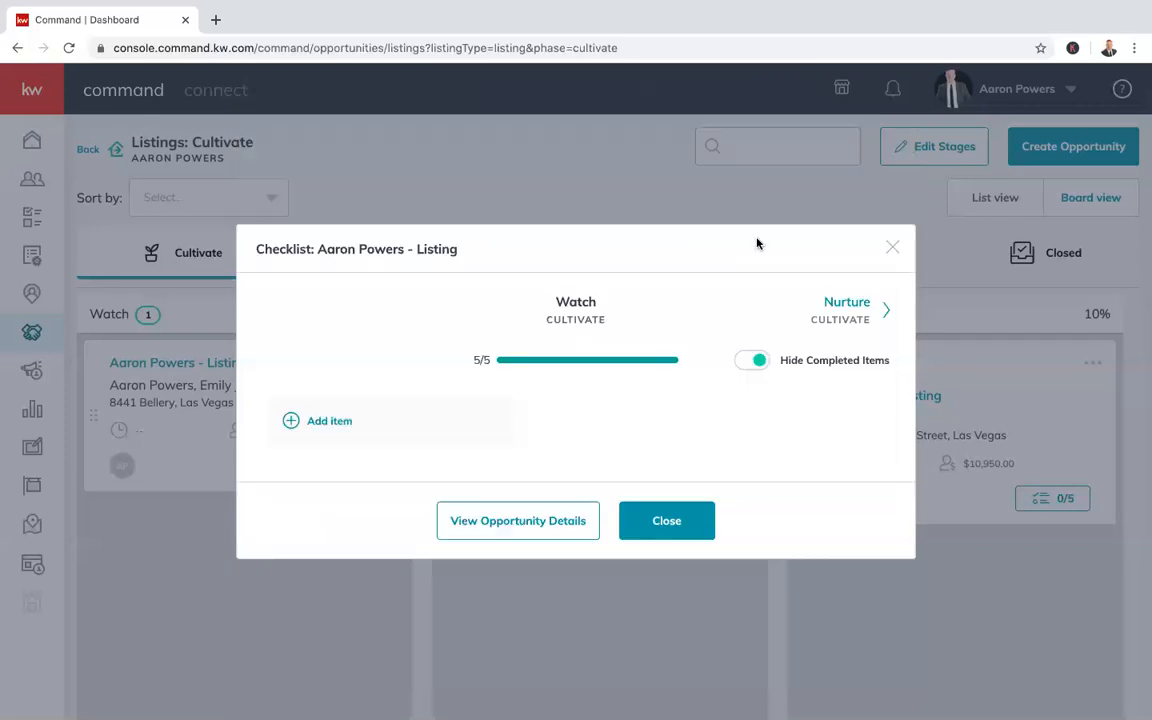
left_click(758, 359)
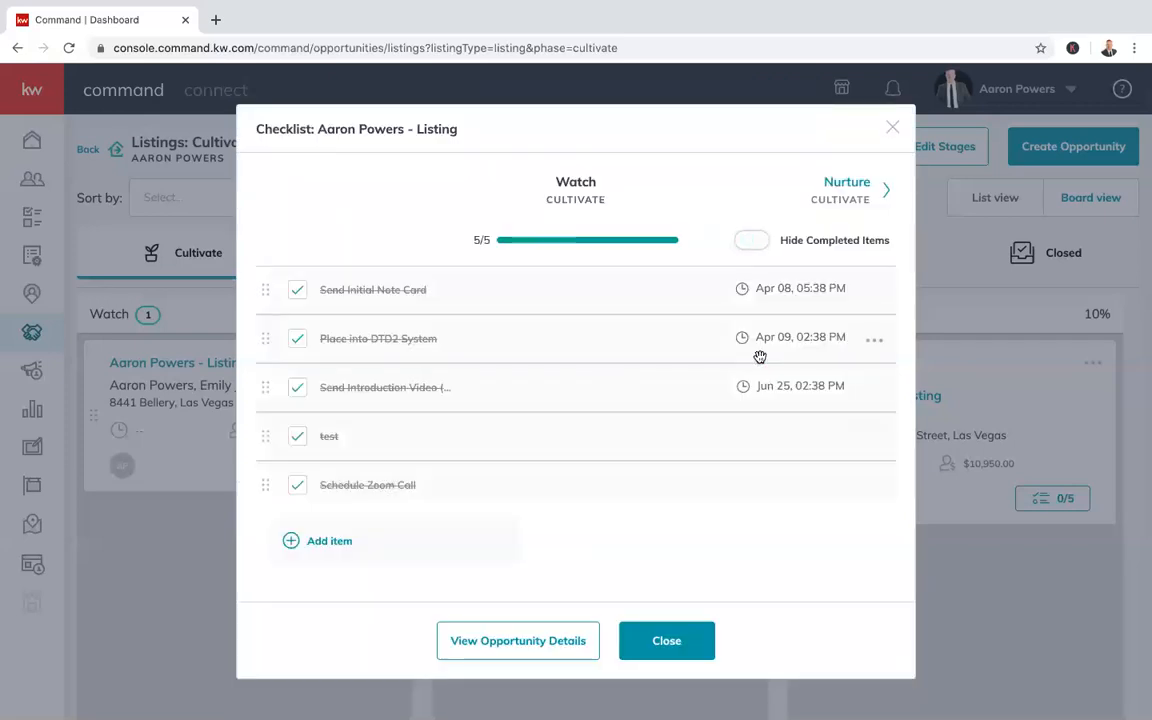
left_click(630, 644)
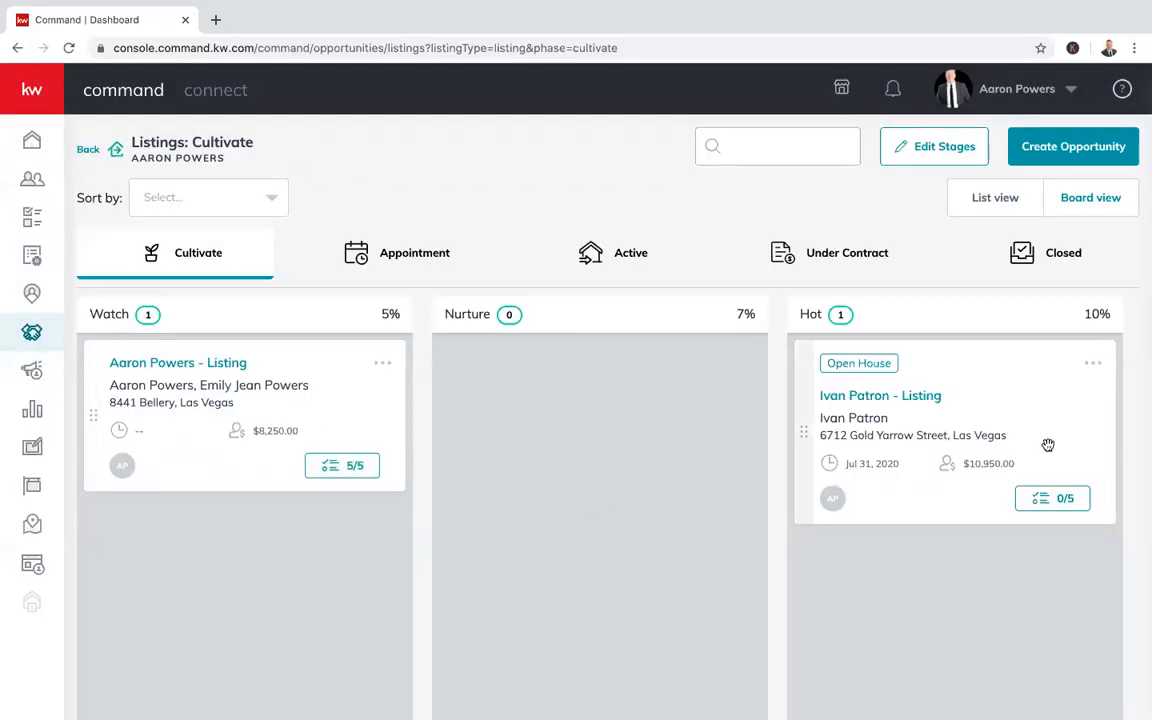
Look over the Hot listing's 0/5 checklist and Scheduling stage, then go to the Appointment board
left_click(1052, 499)
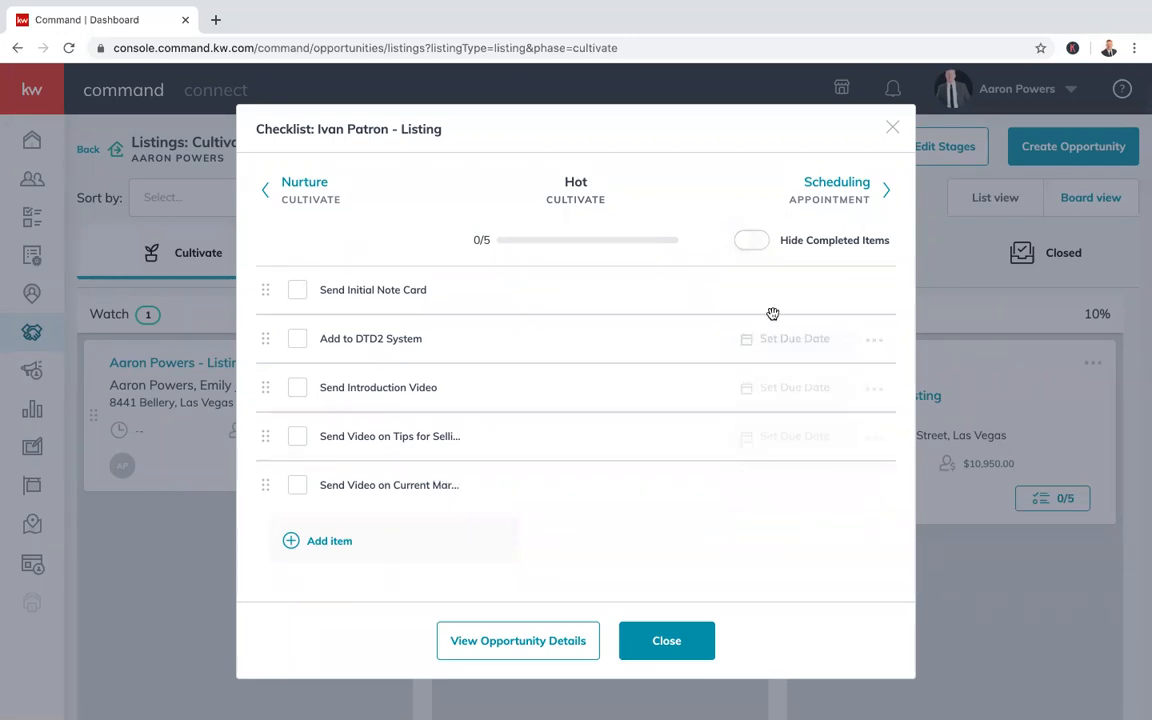
left_click(836, 190)
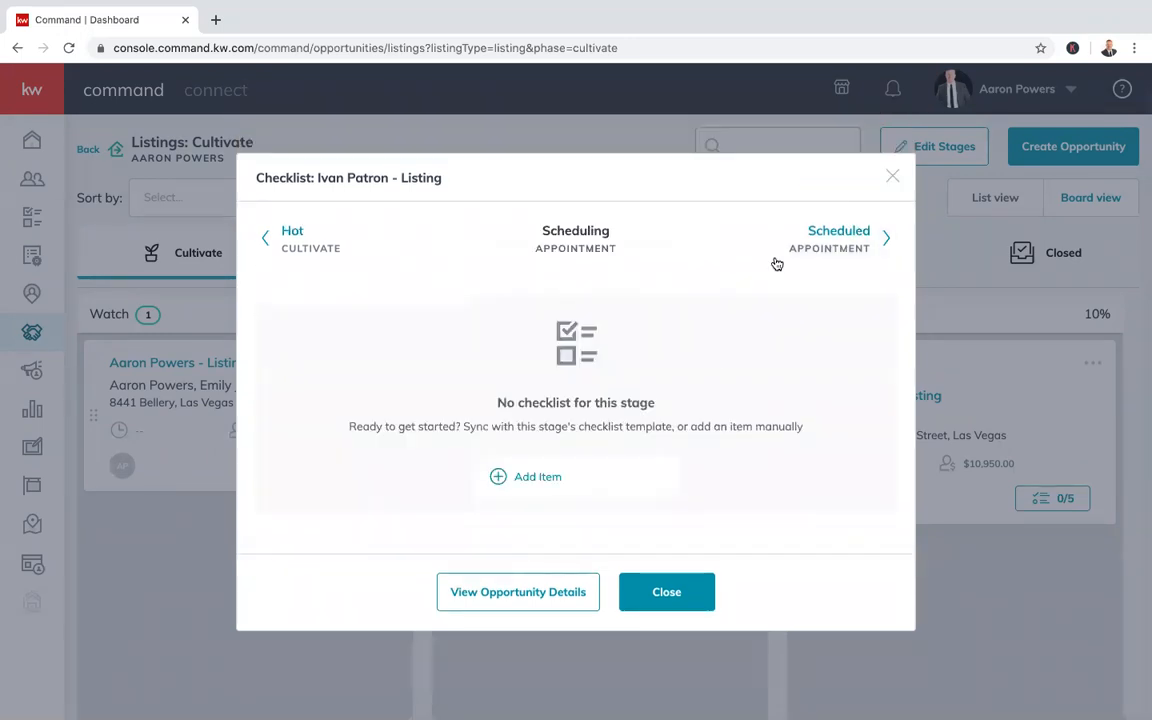
left_click(891, 177)
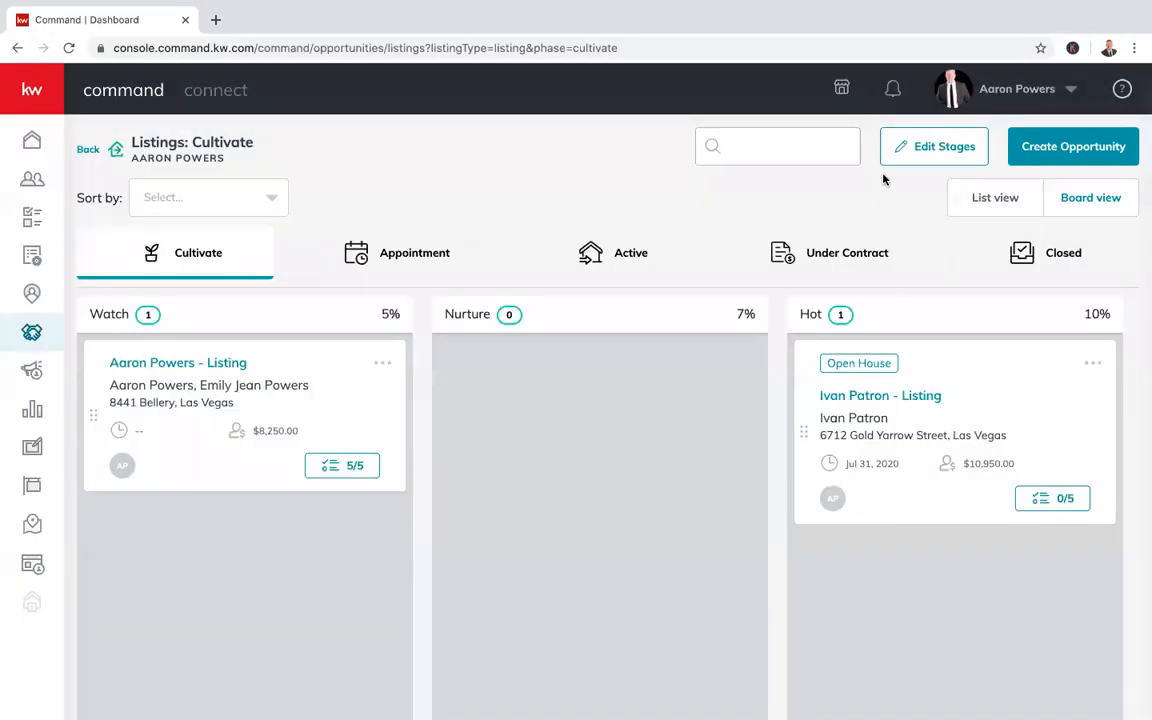
left_click(417, 254)
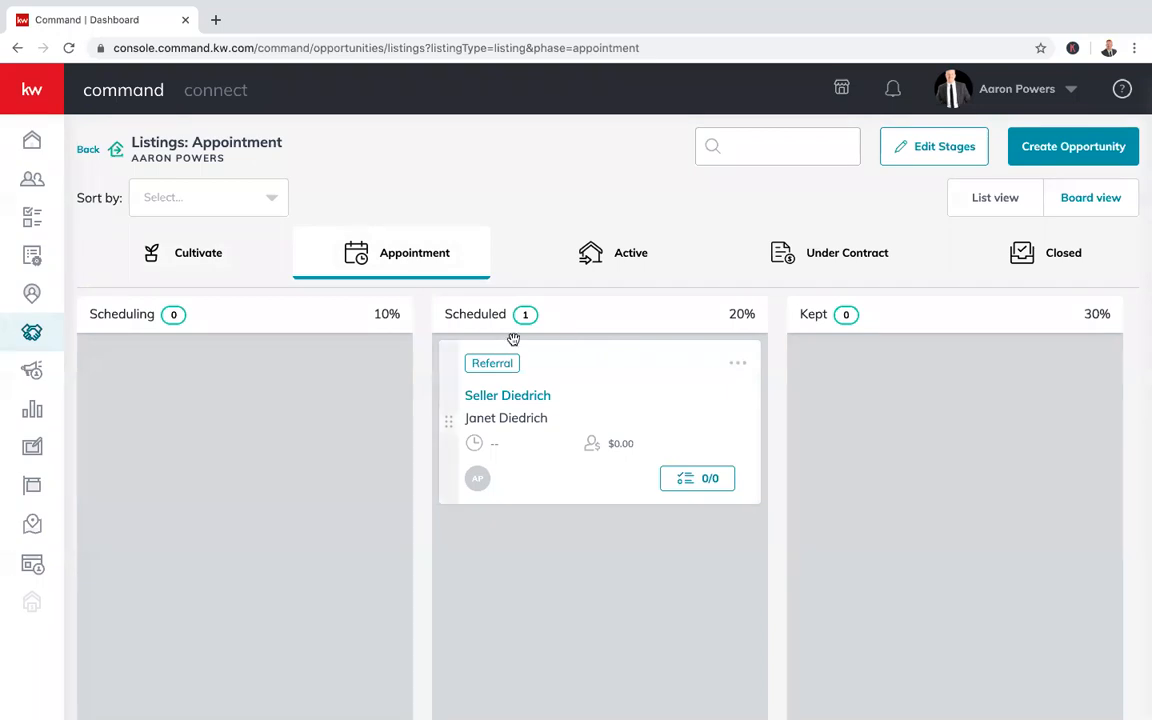
Check the Sort by options without changing them, then open Edit Appointment Stages
left_click(234, 202)
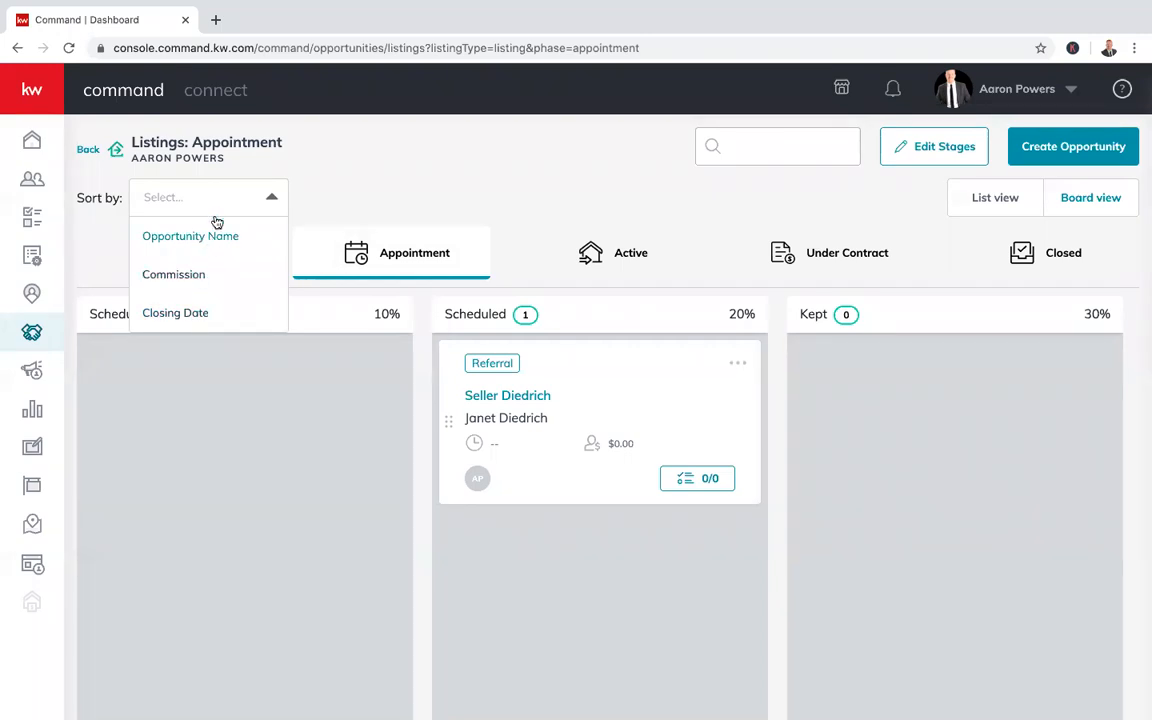
left_click(266, 201)
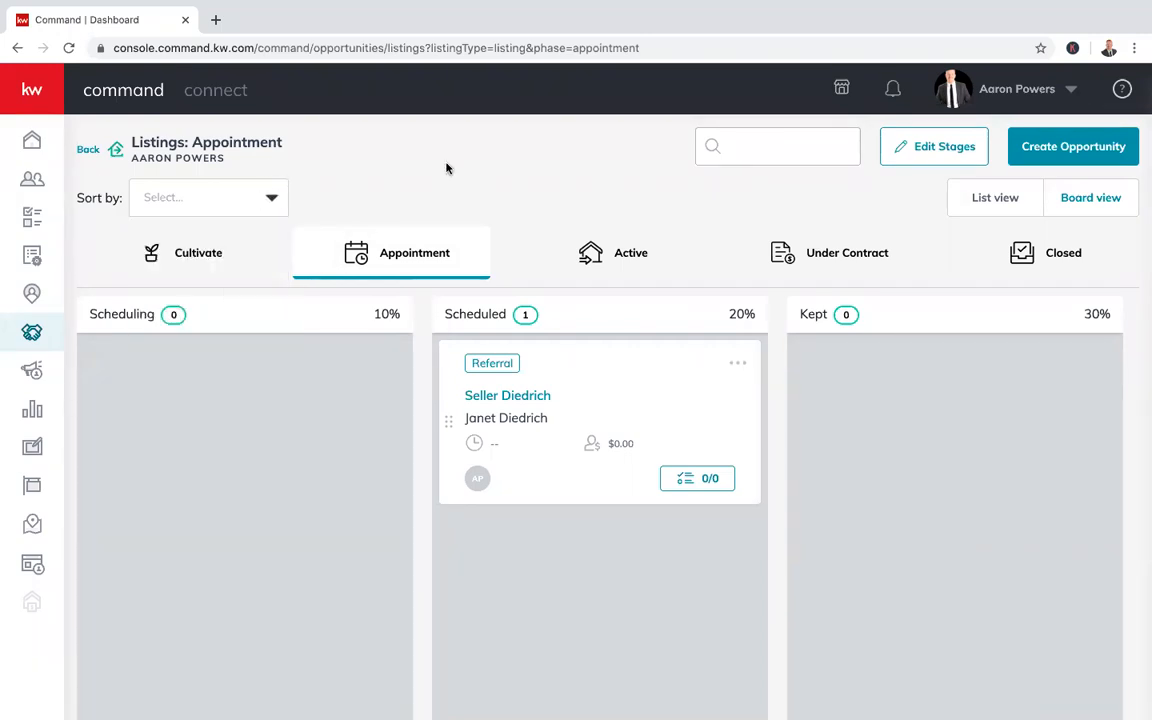
left_click(925, 160)
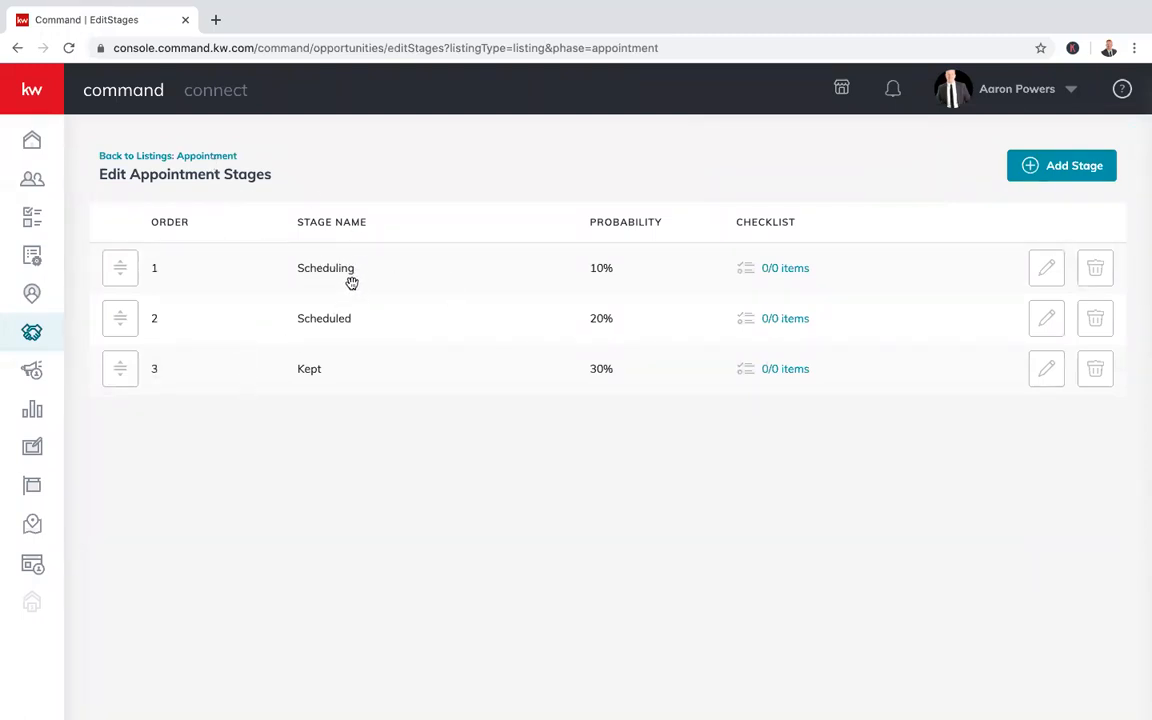
Rename the first Appointment stage from Scheduling to Set, keeping 10% probability
mouse_move(126, 321)
left_mouse_down()
mouse_move(131, 267)
mouse_move(123, 342)
mouse_move(122, 306)
left_mouse_up()
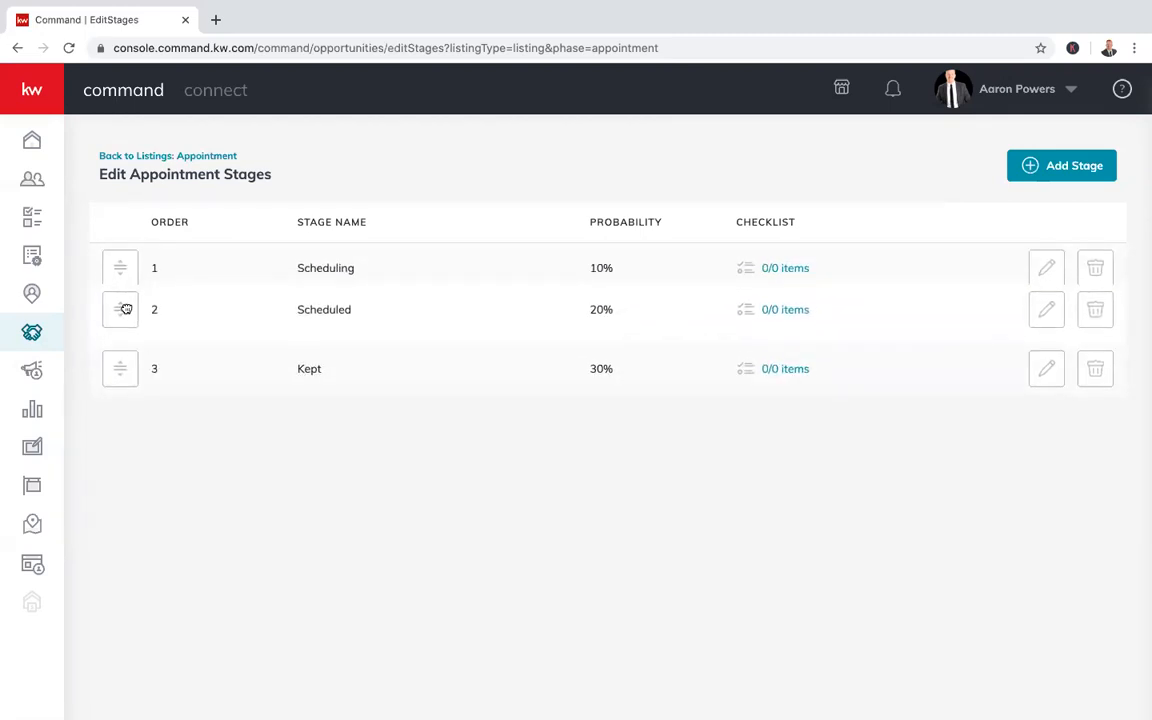
left_click(1047, 267)
left_click(347, 334)
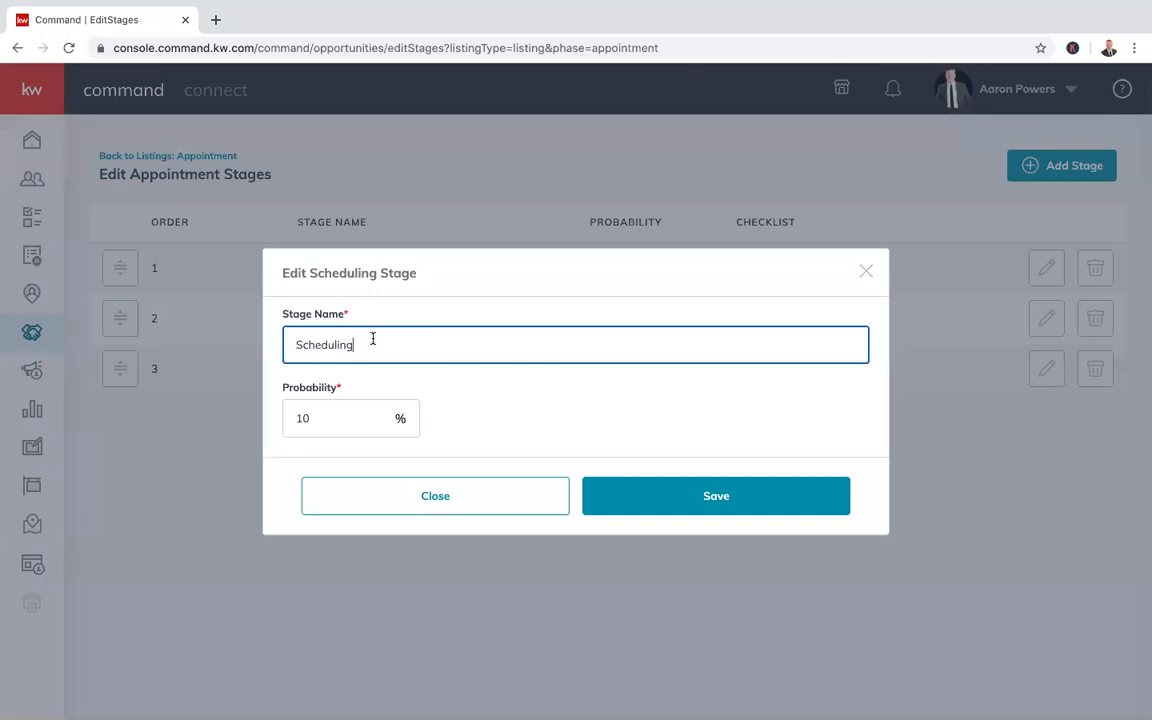
left_click_drag(372, 339, 170, 327)
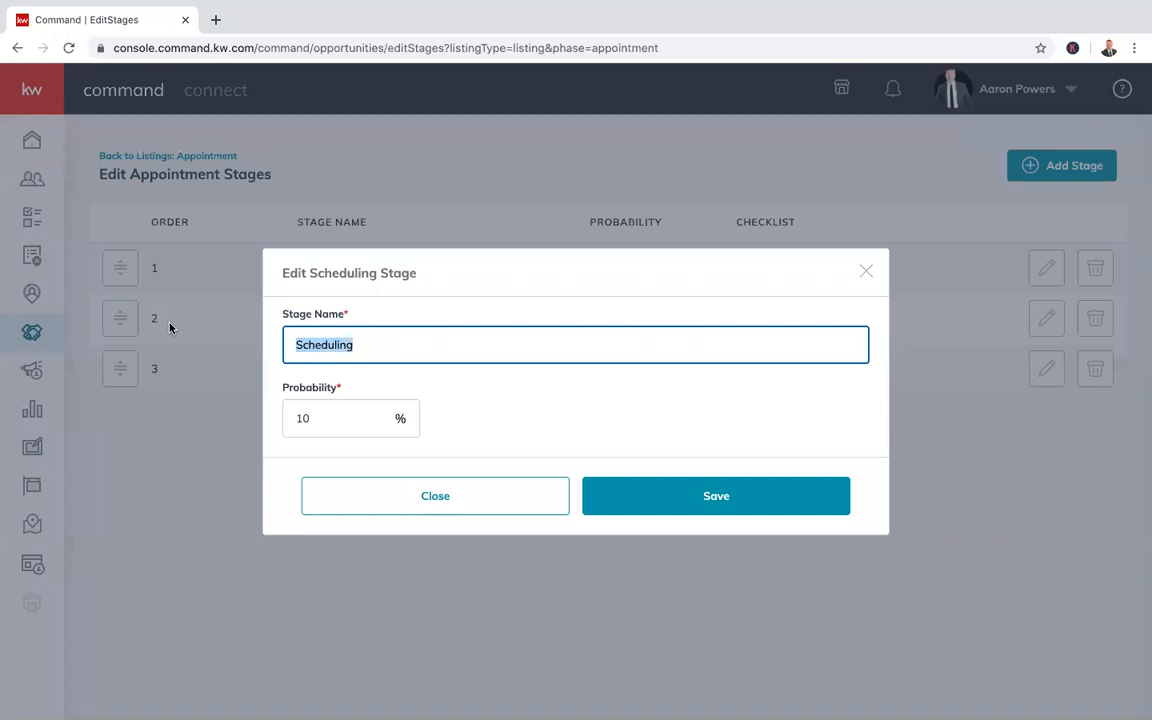
type("Set")
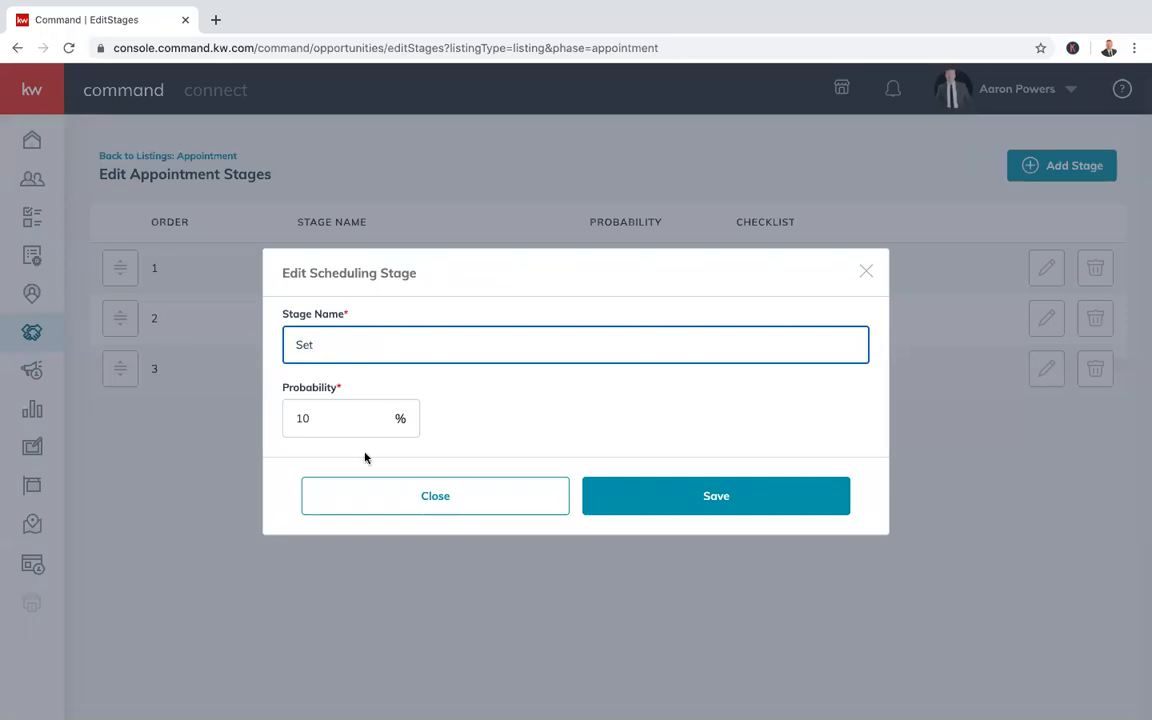
left_click(710, 501)
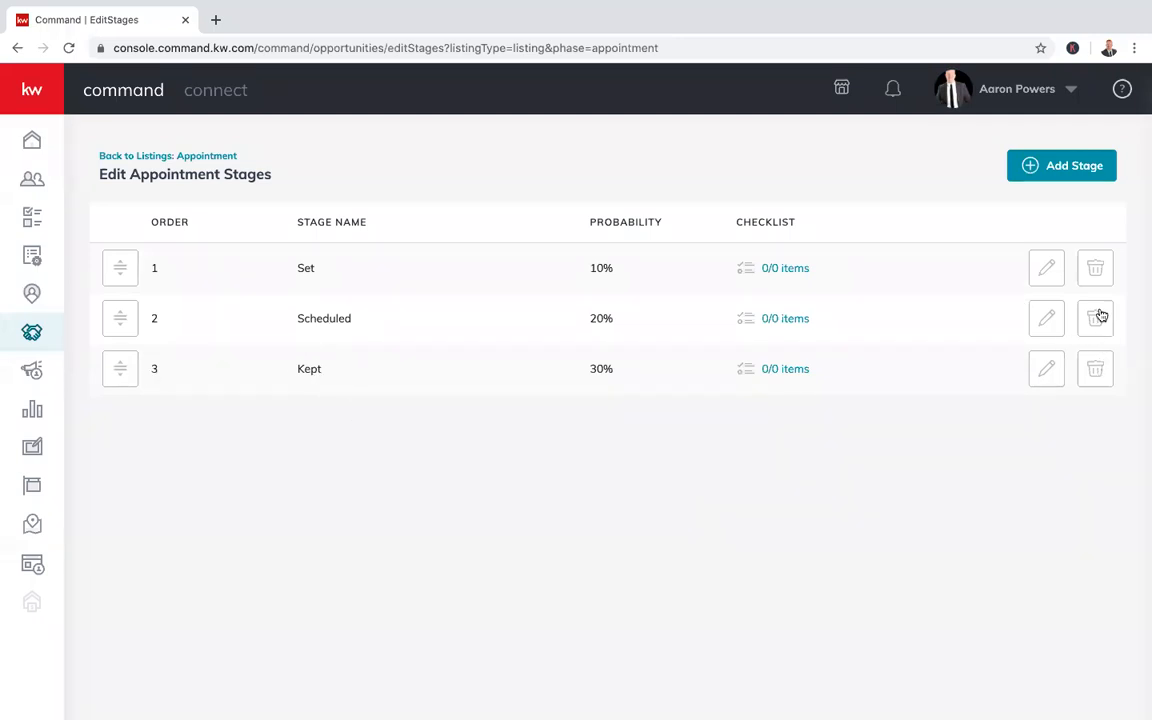
left_click(1050, 265)
Rename the first stage back to Scheduling with probability 20 and save
left_click(398, 333)
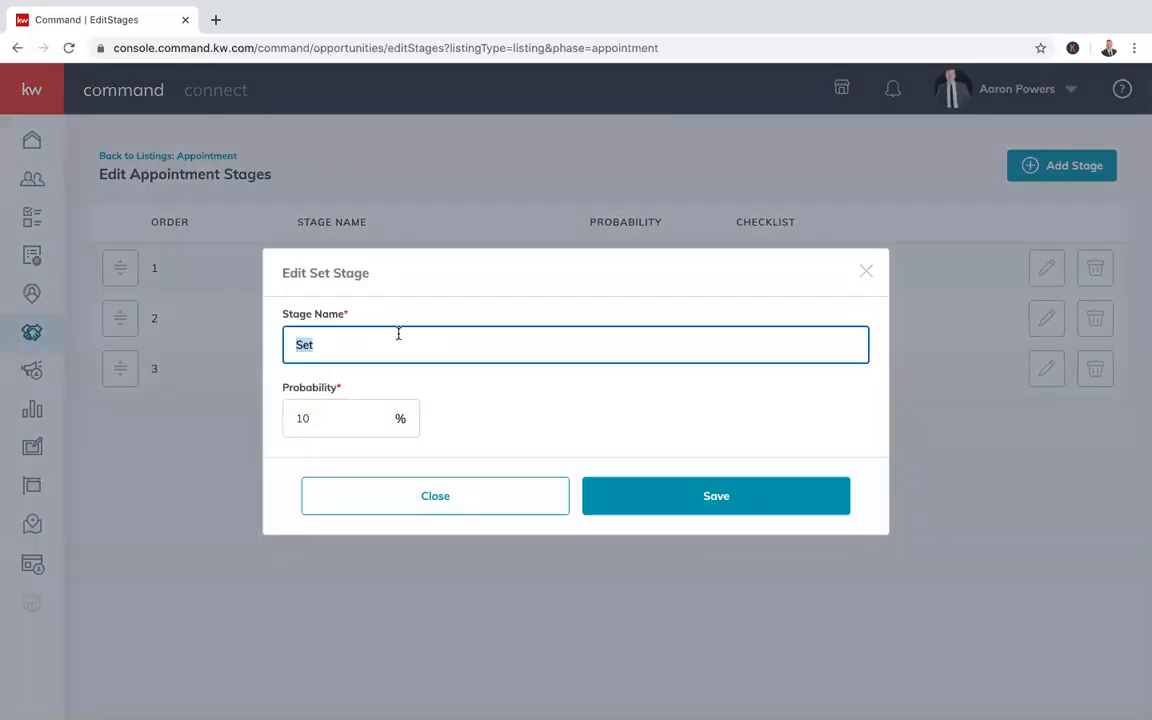
type("Scheduling")
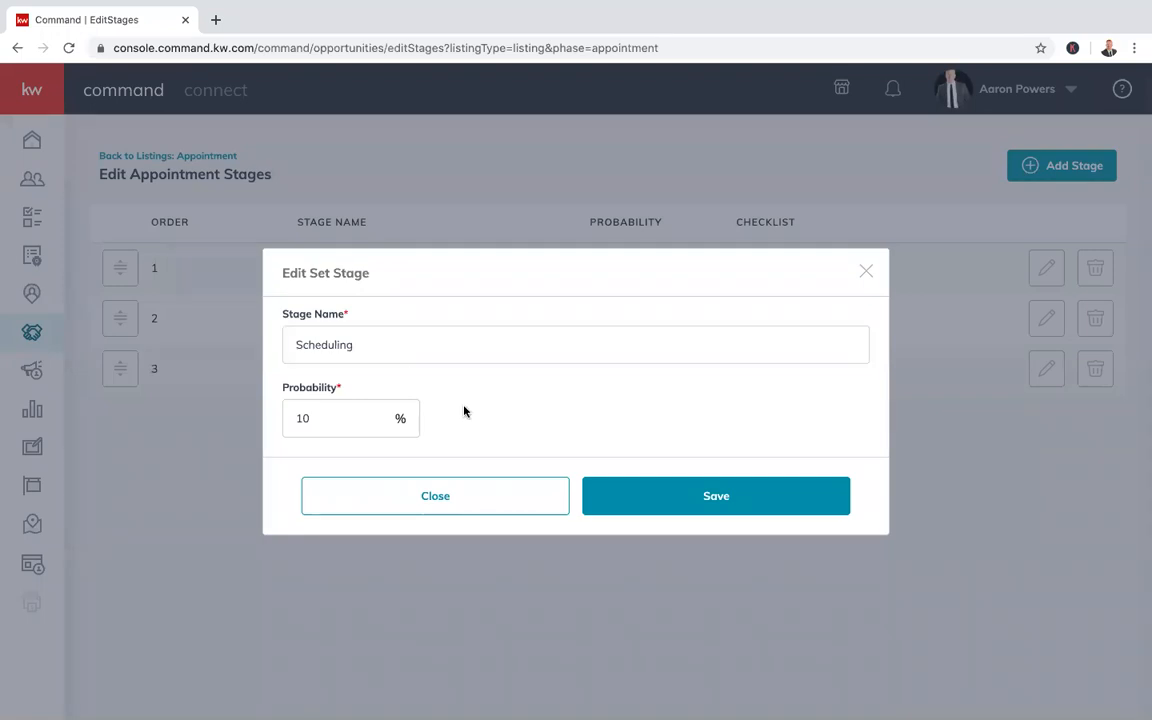
left_click(345, 415)
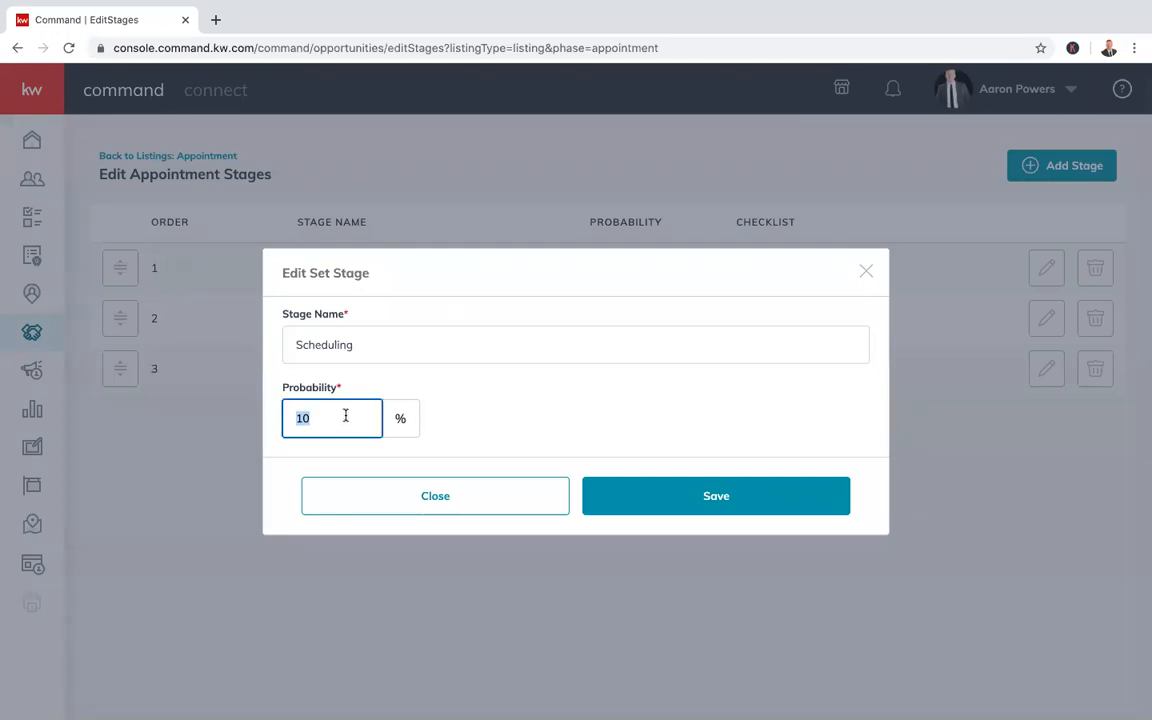
type("20")
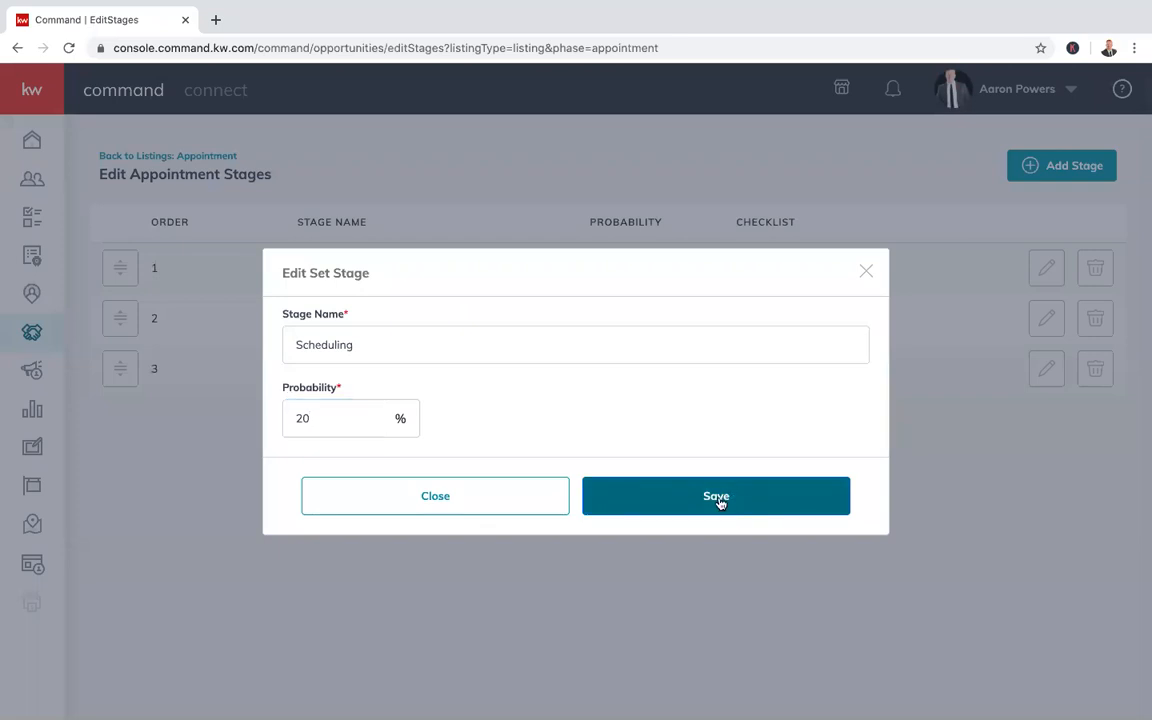
left_click(718, 501)
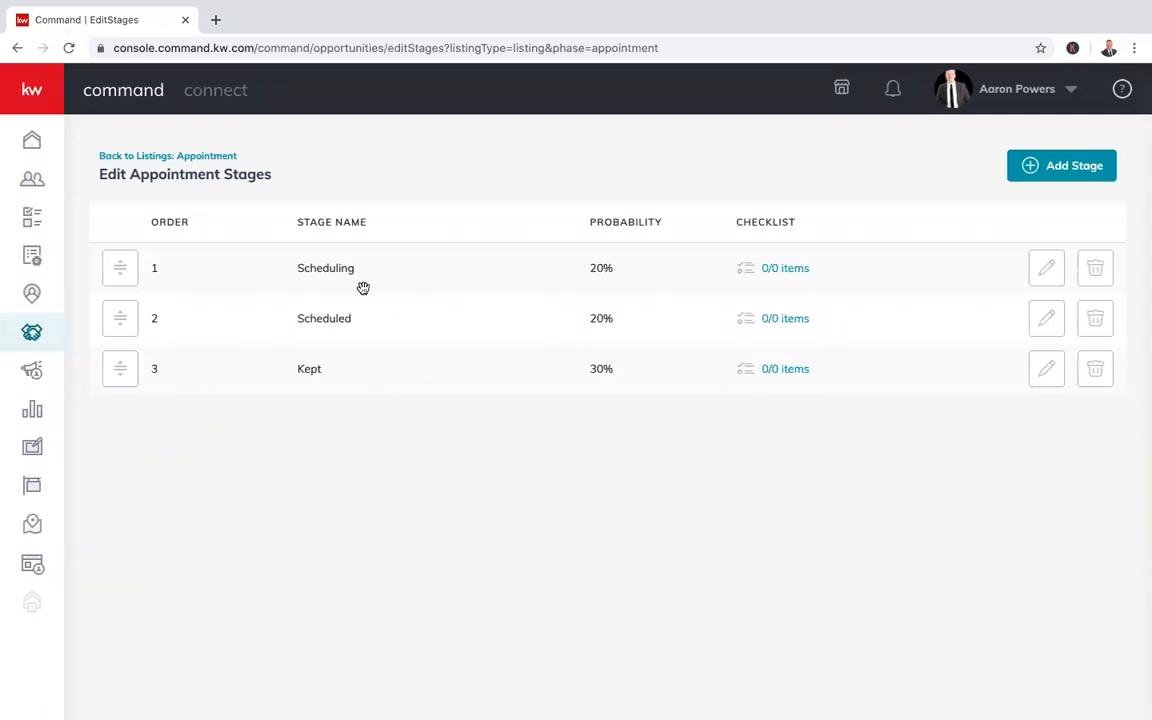
Set the Scheduling stage's probability back to 10% and save
left_click(1046, 272)
left_click(352, 427)
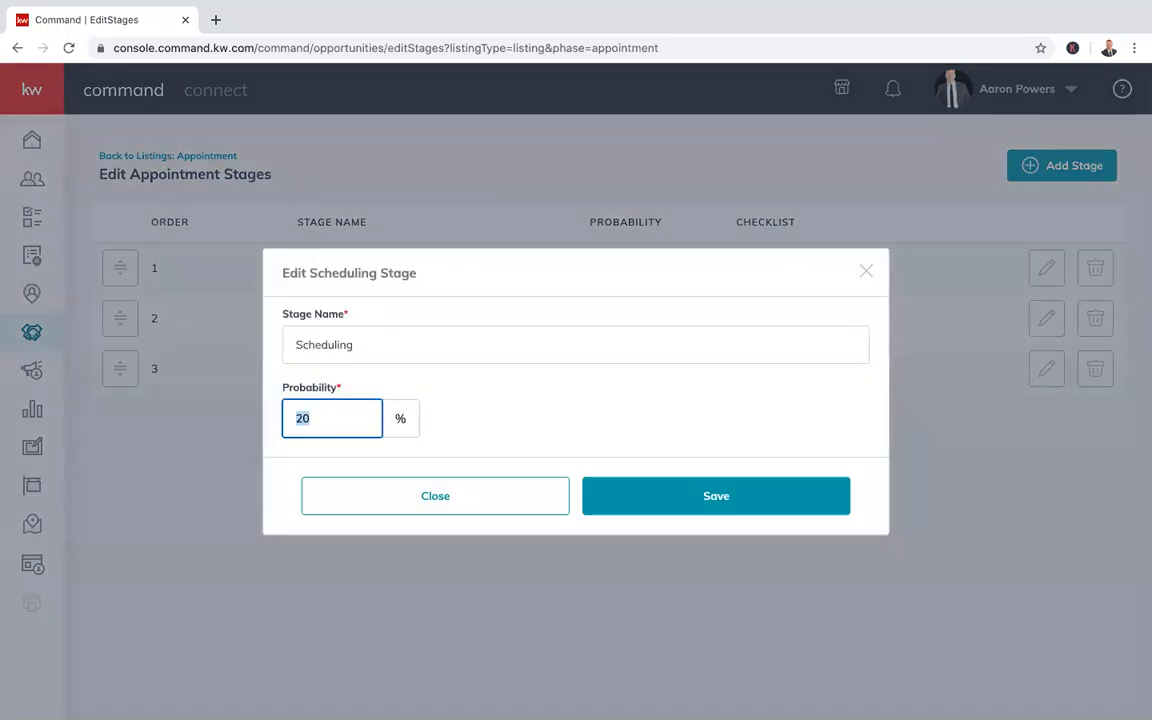
left_click(732, 507)
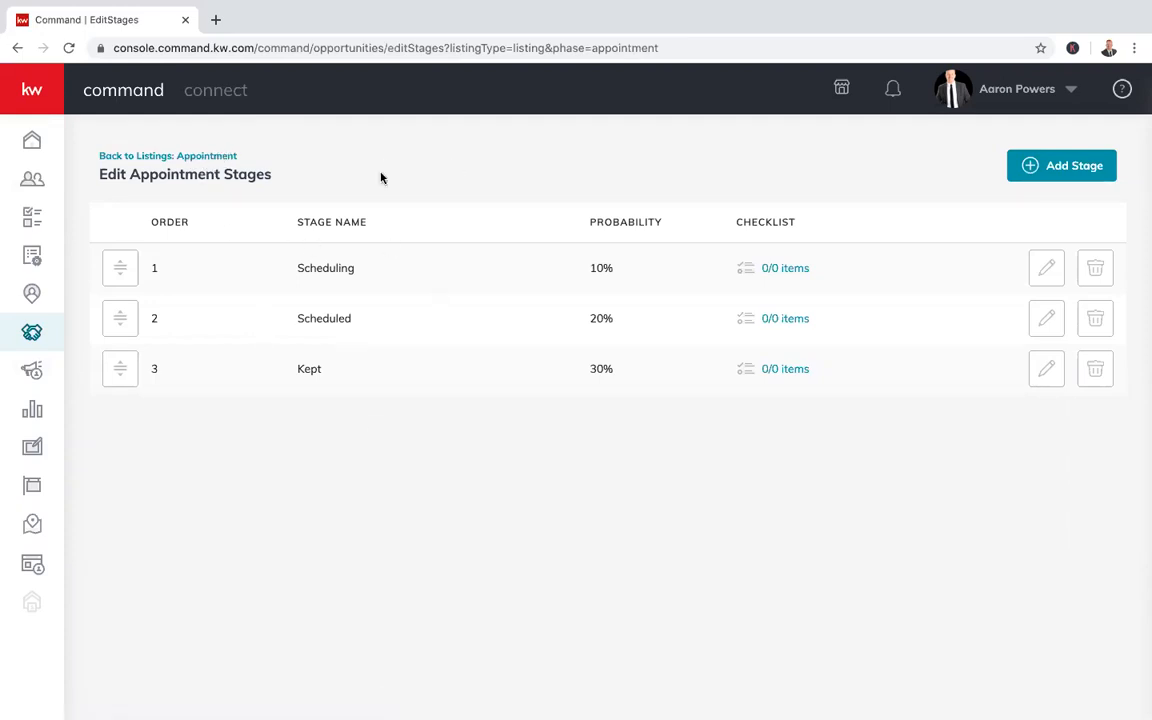
Return to the listings and view the Active phase columns Staging, Showing, Negotiations and Legacy
left_click(197, 157)
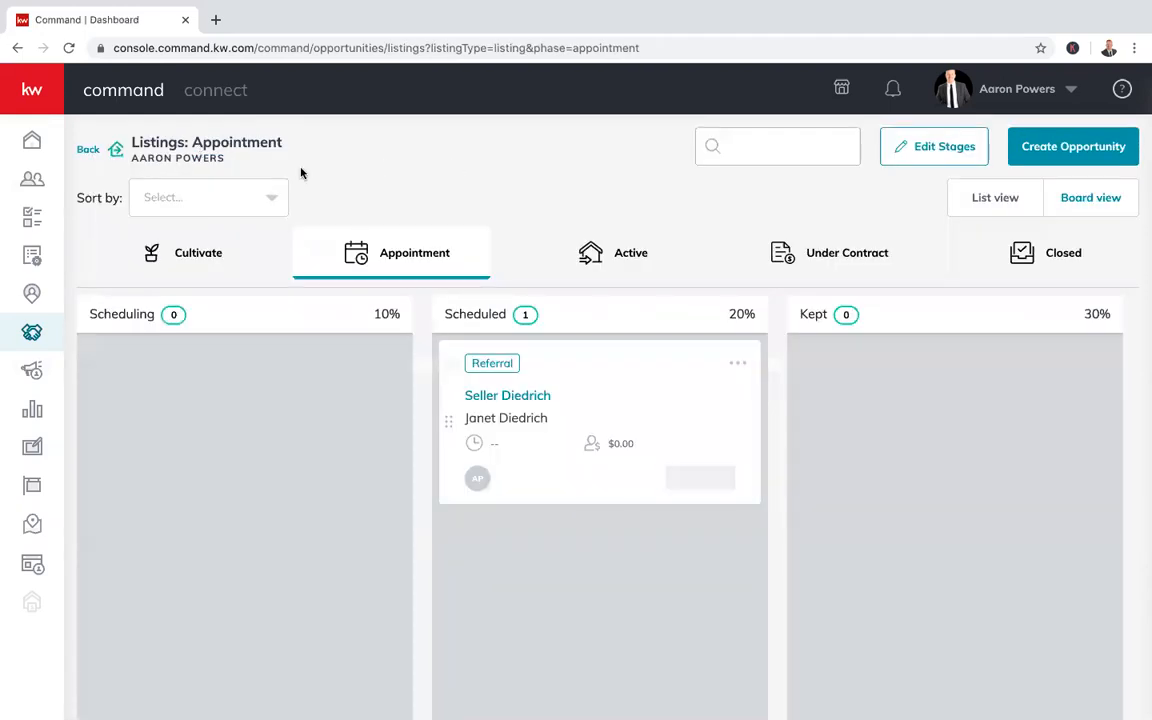
left_click(609, 262)
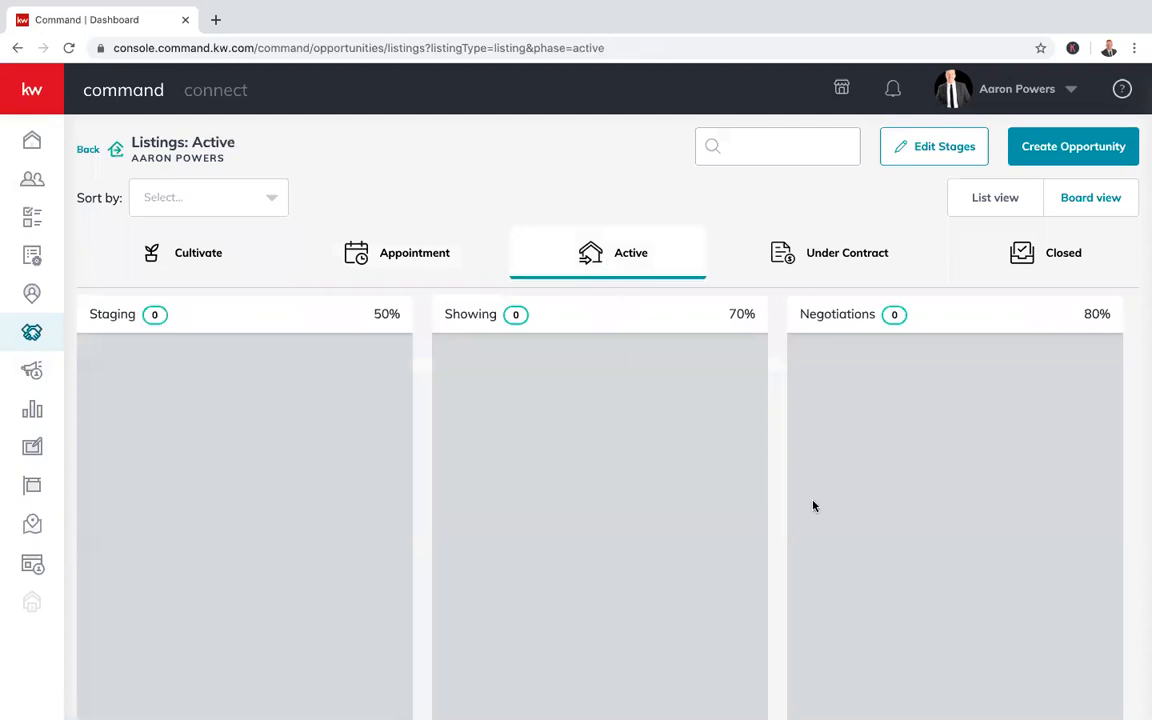
scroll(814, 506, "right", 5)
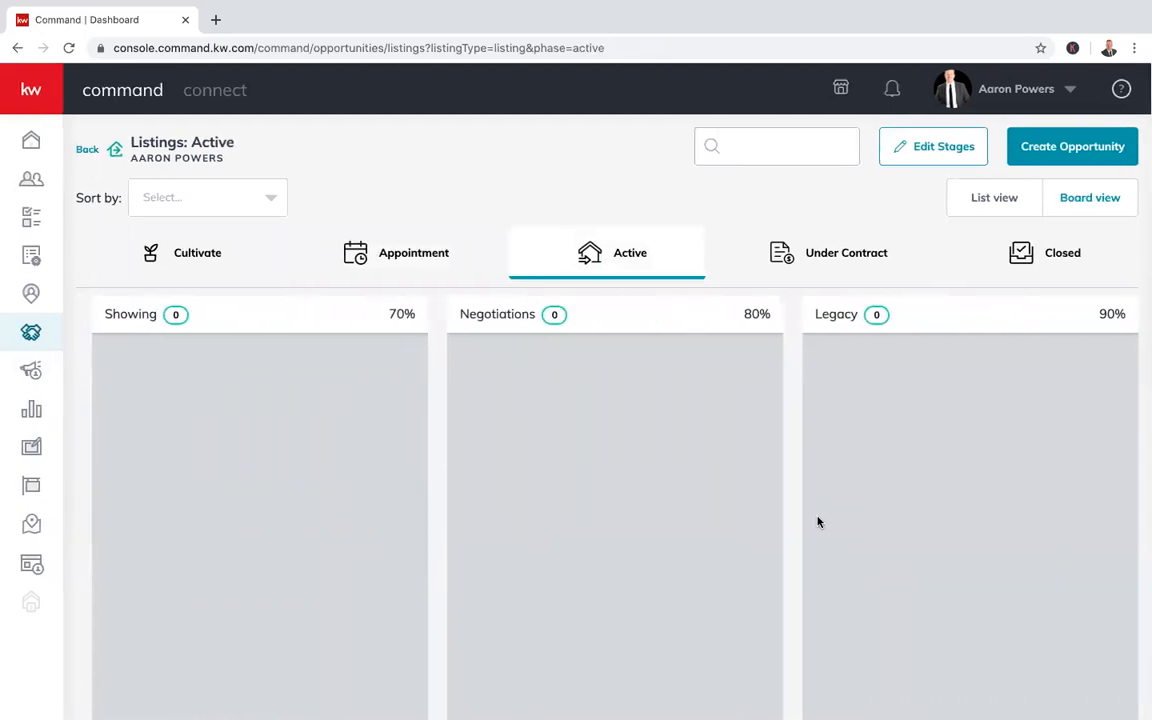
scroll(818, 522, "left", 5)
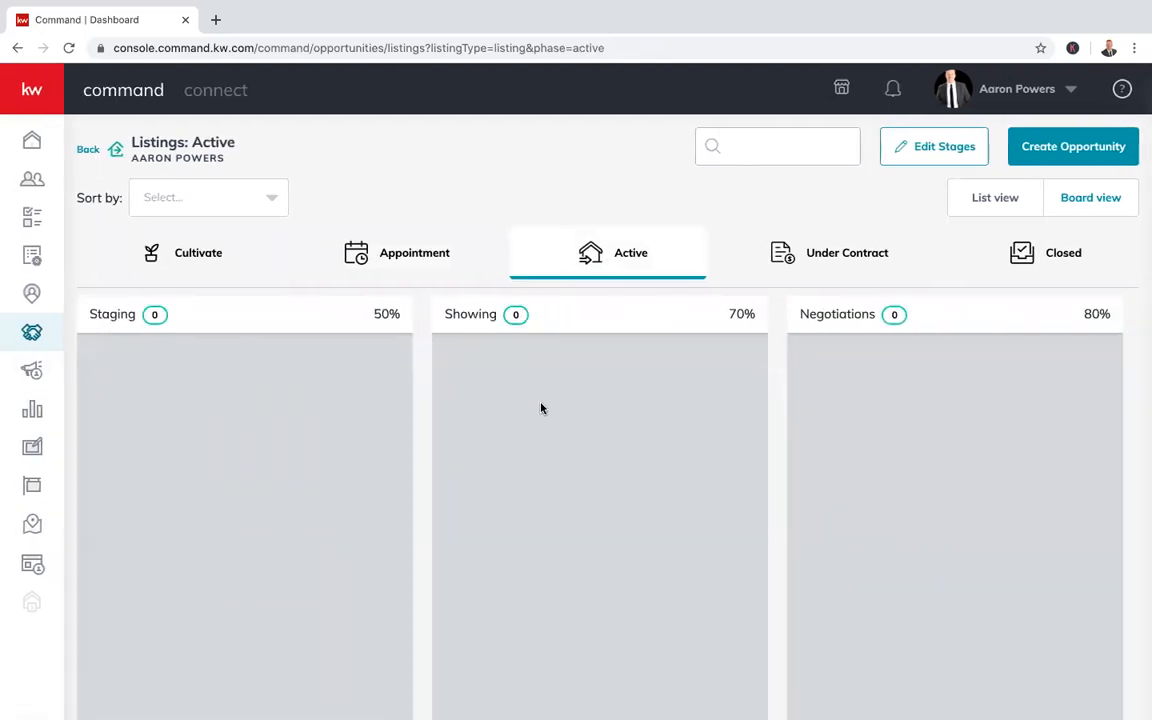
scroll(541, 408, "right", 5)
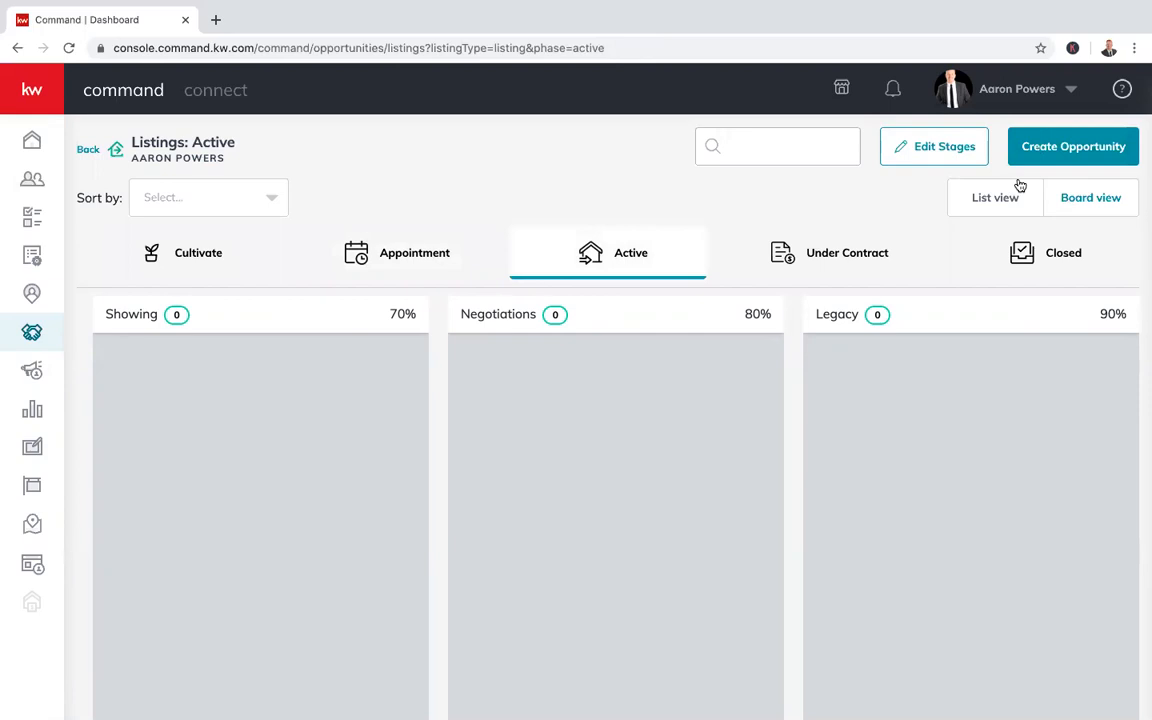
Add the Staging checklist item 'Schedule property walk w/ staging comp' and save it
left_click(952, 150)
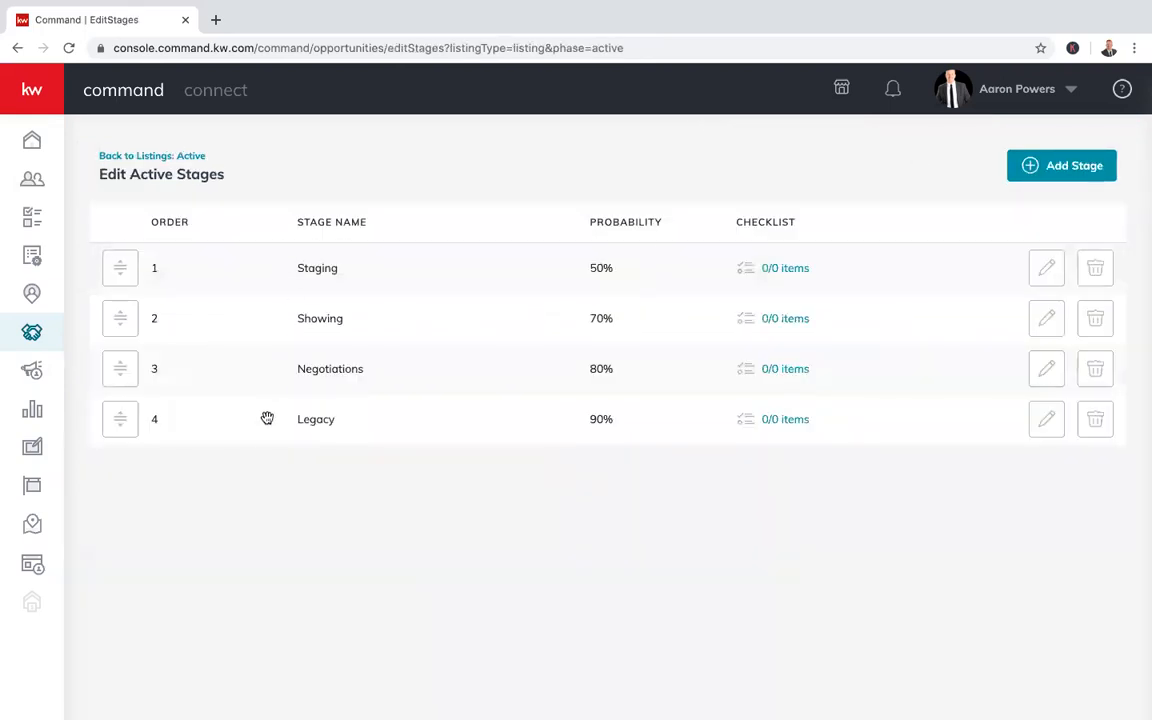
left_click(788, 270)
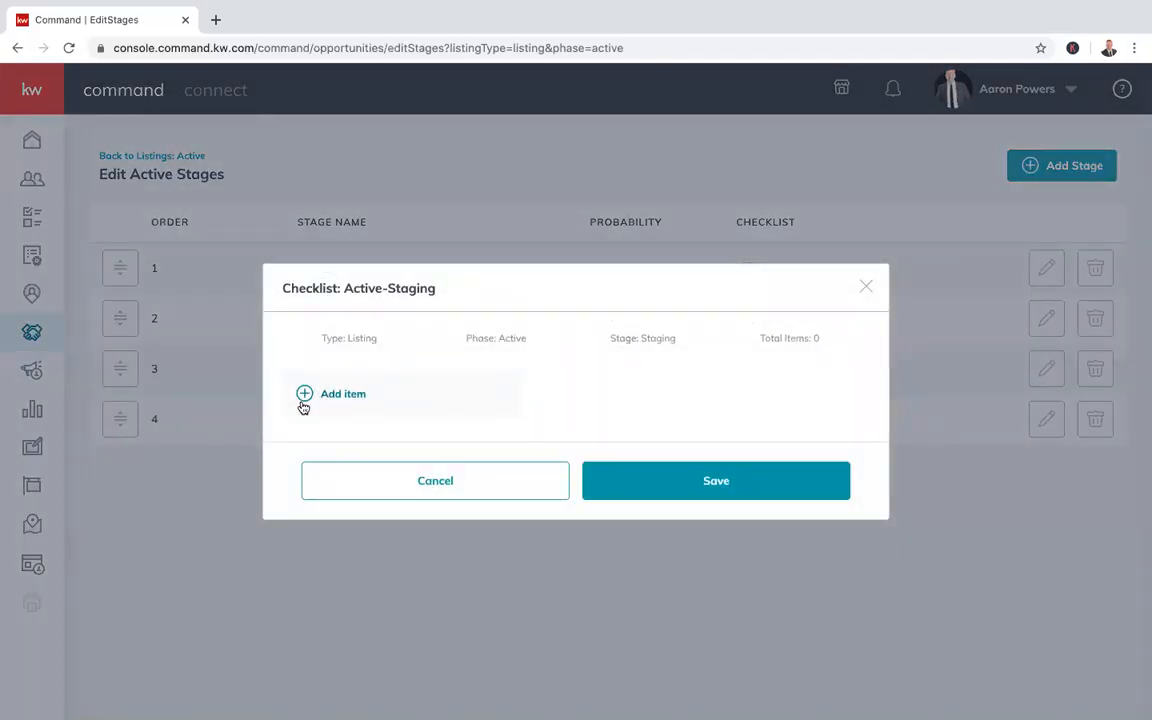
left_click(304, 398)
type("Schedule")
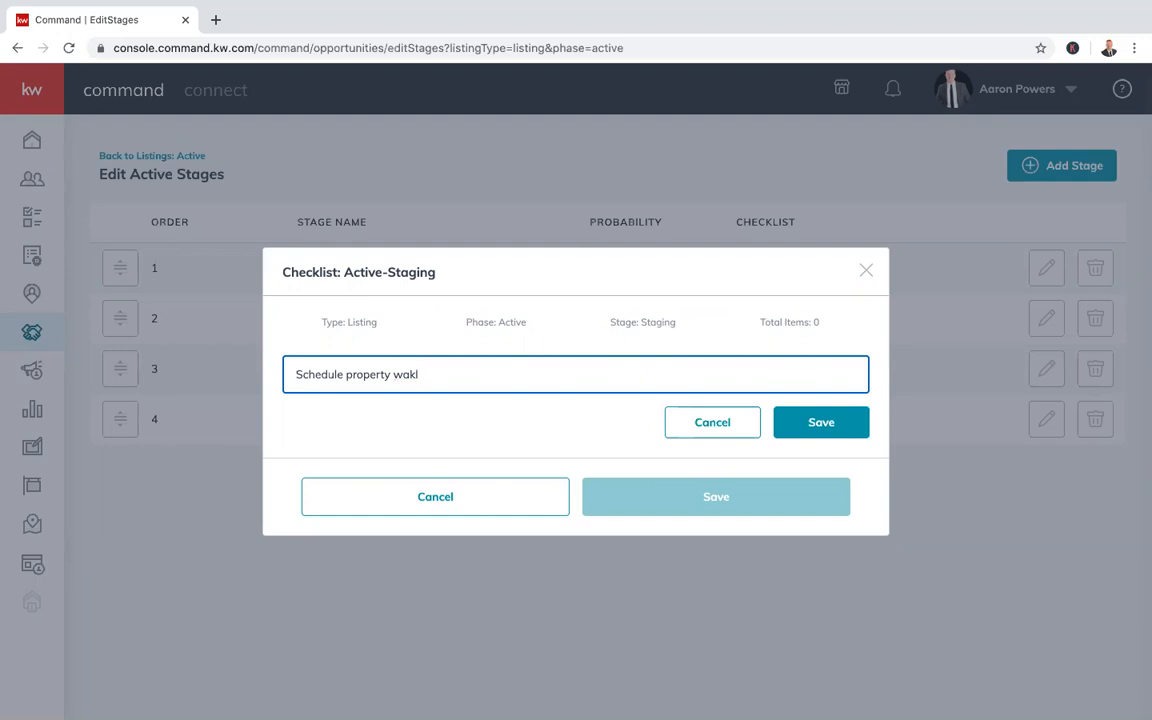
type("property walk w/ staging company")
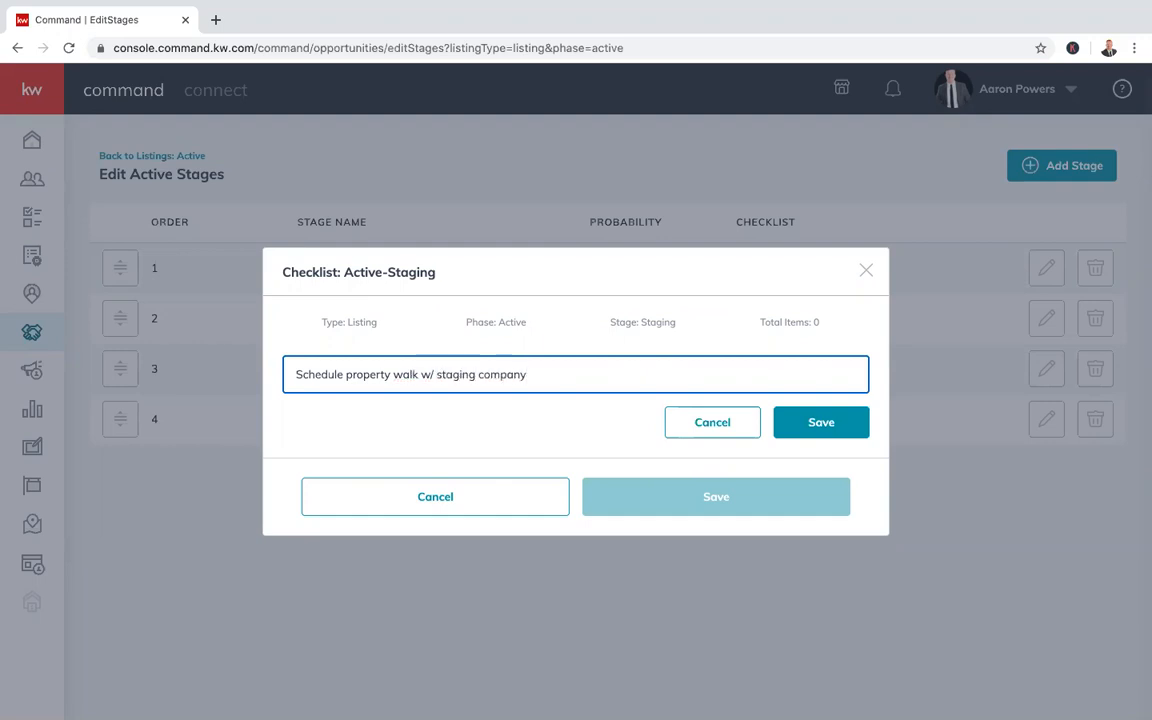
left_click(818, 425)
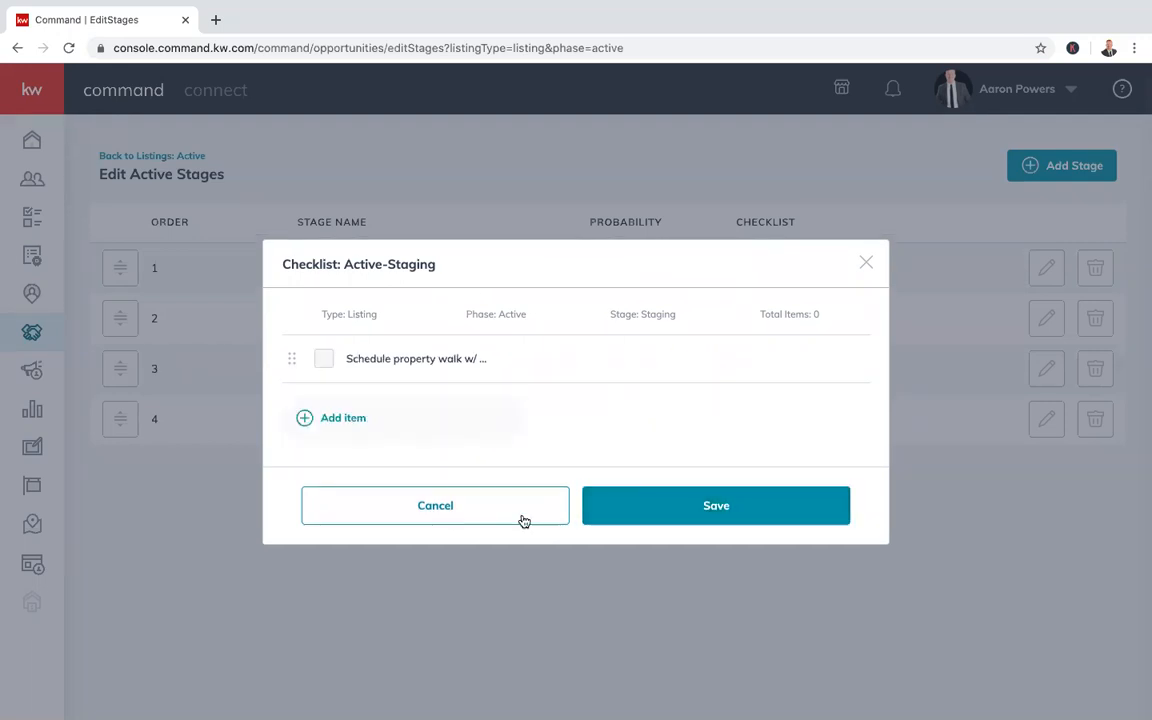
left_click(770, 507)
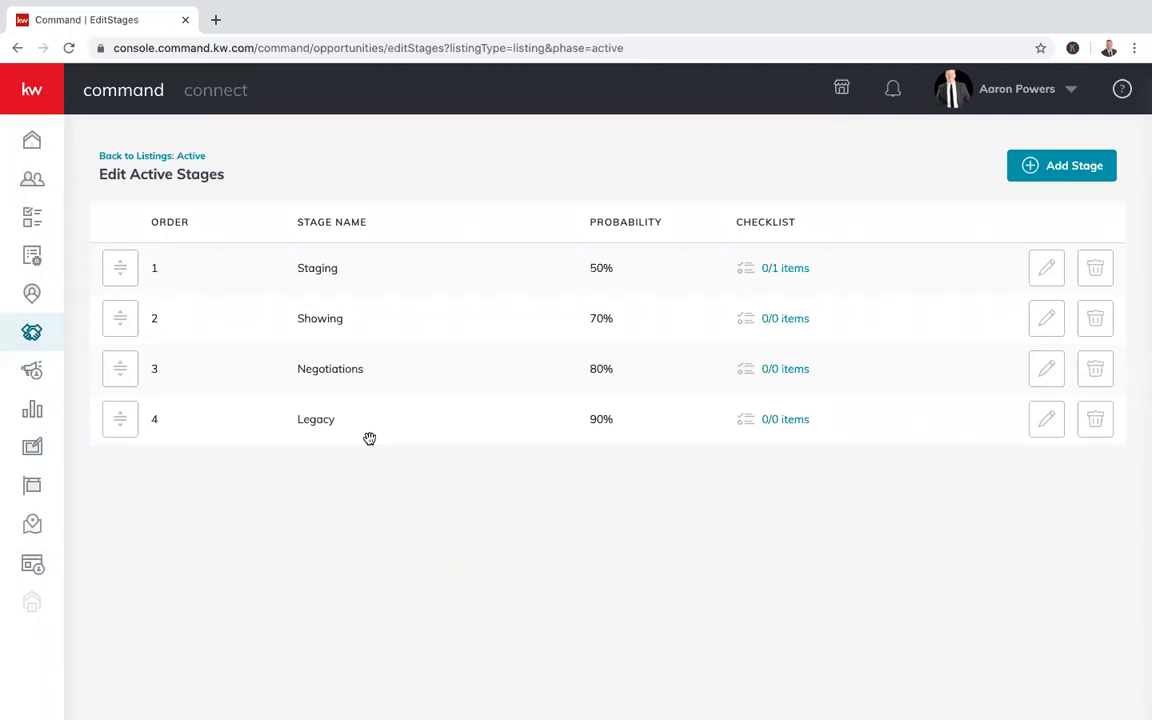
Add the Legacy checklist item 'Ask for Referrals', save, and return to the Active board
left_click(775, 420)
left_click(334, 395)
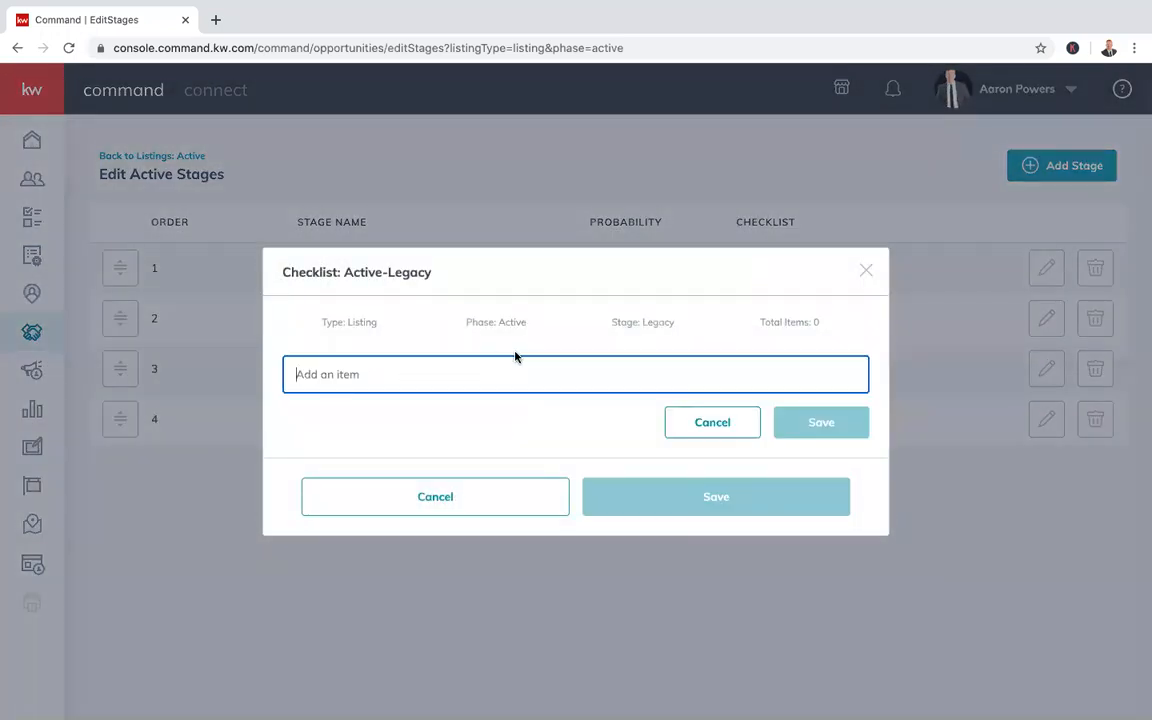
type("Ask for Referrals")
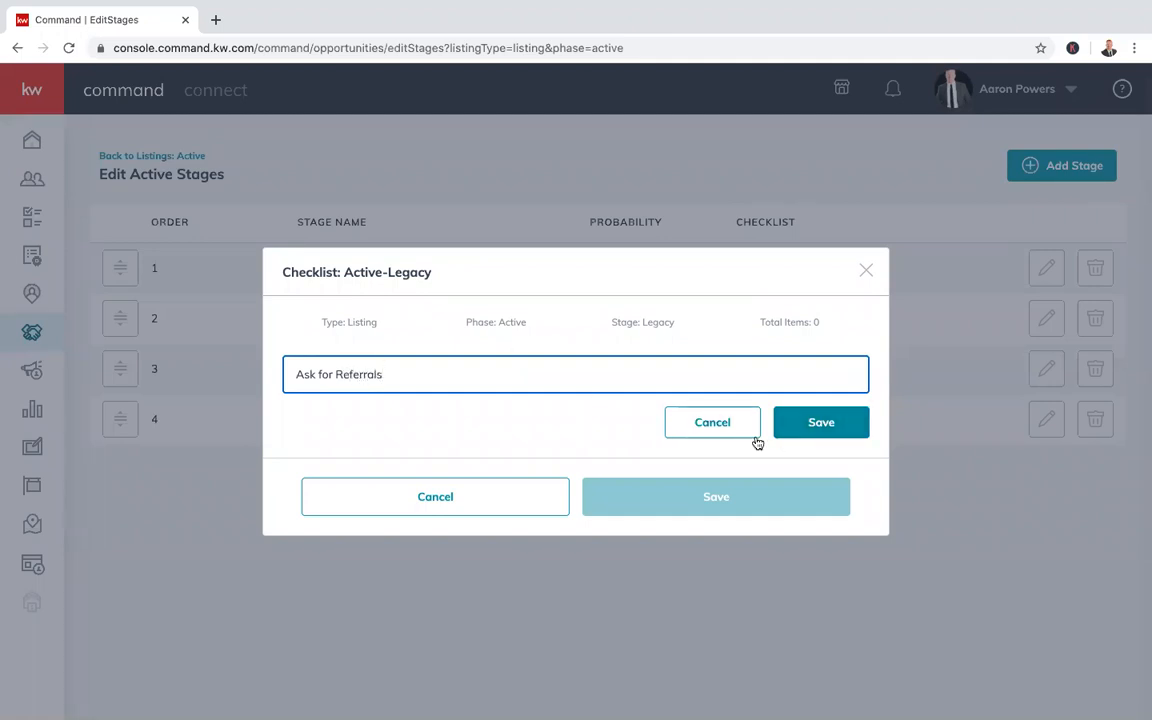
left_click(826, 424)
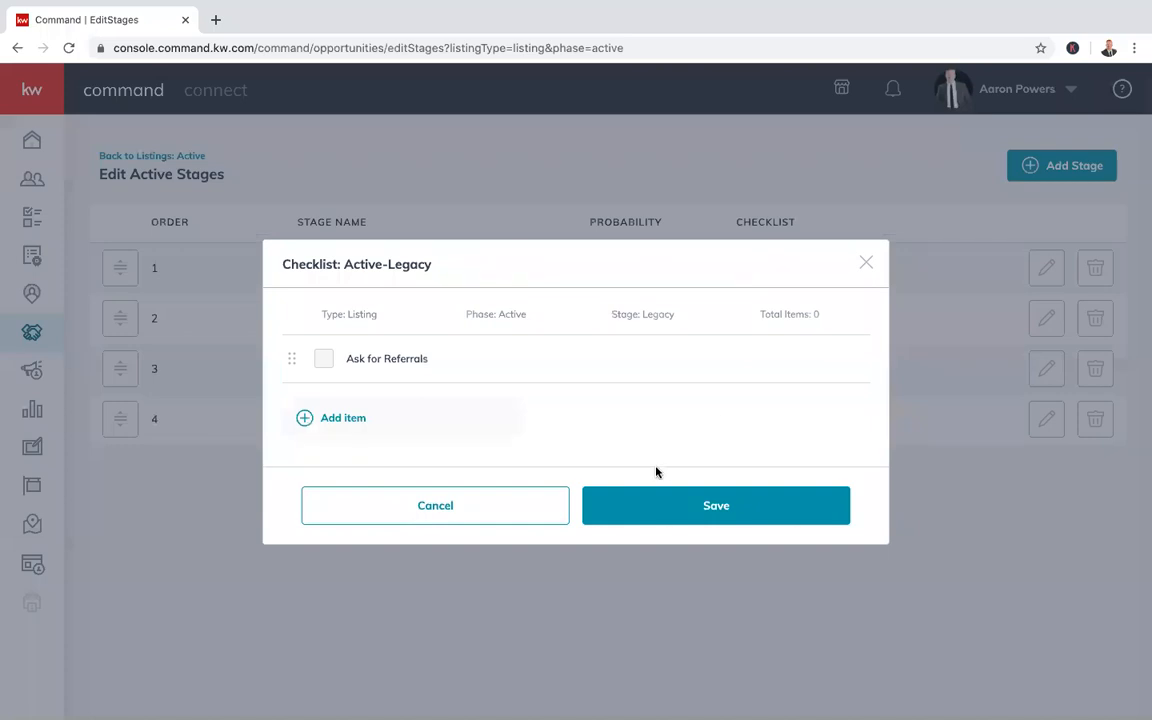
left_click(674, 508)
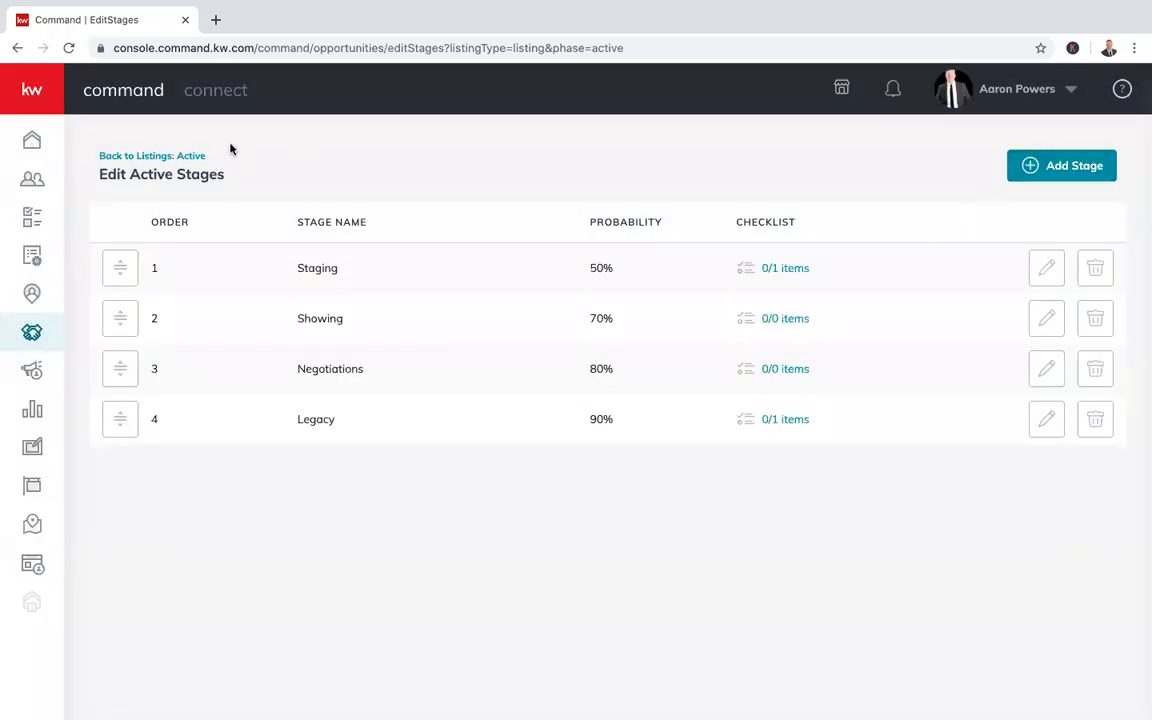
left_click(170, 155)
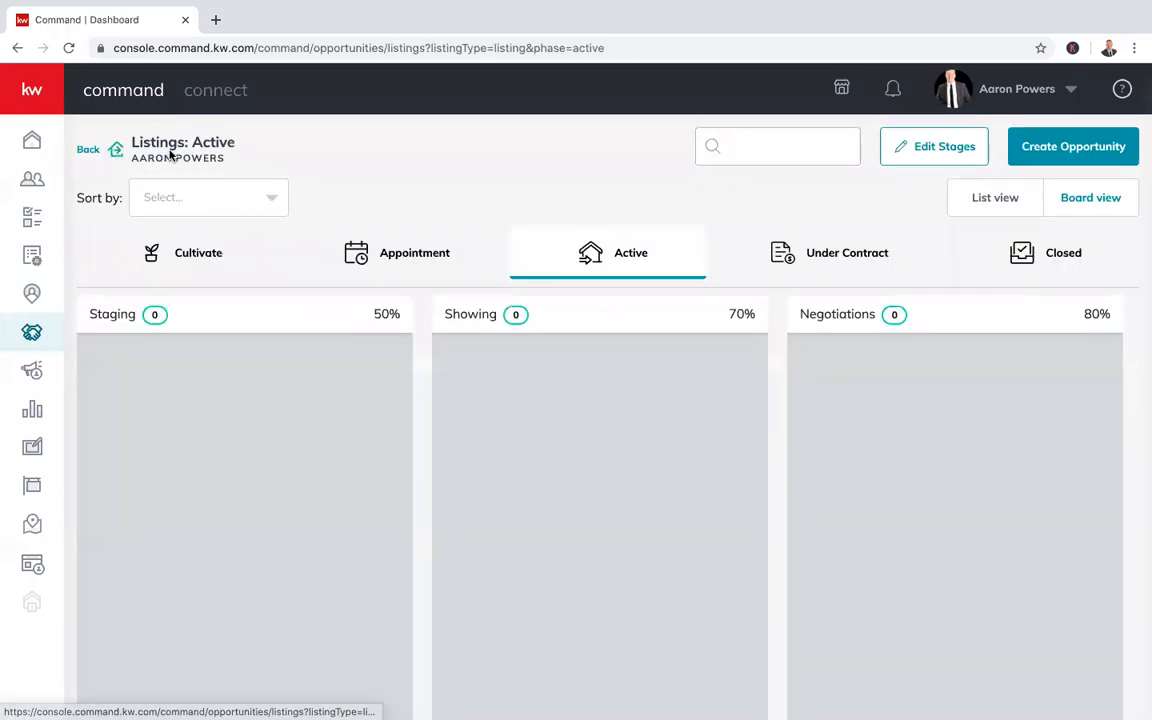
Check the Under Contract stages, then open the Closed phase stage editor (Closed 100%, Legacy 90%)
left_click(830, 254)
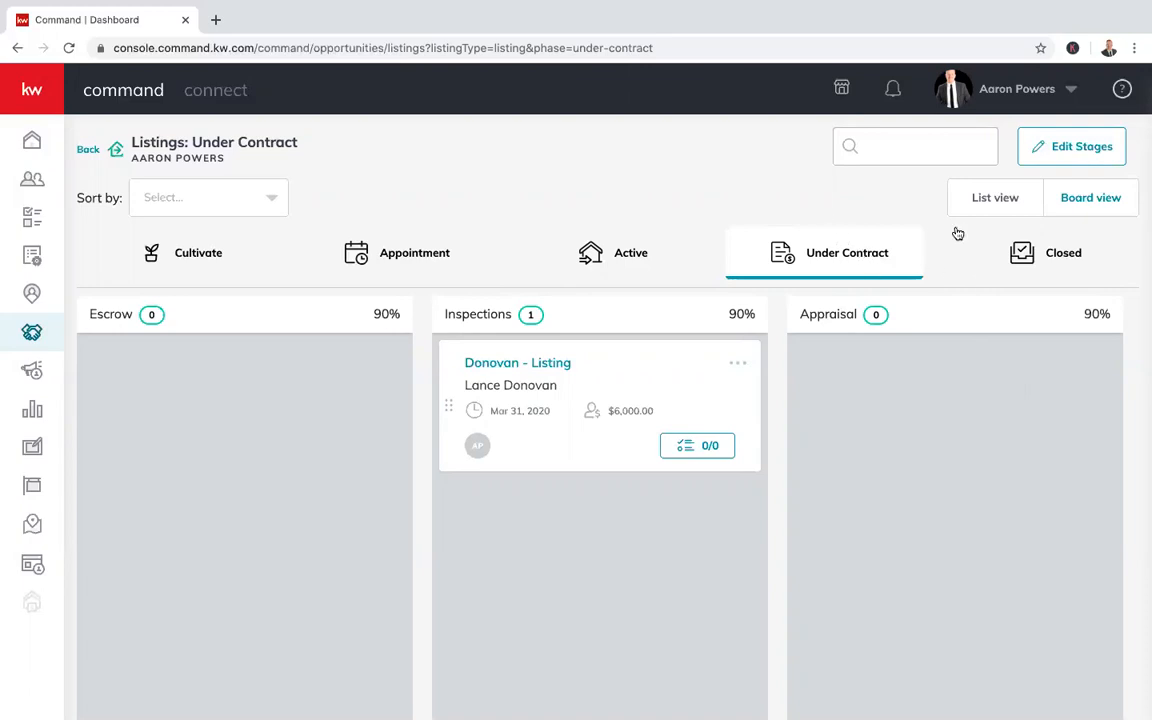
left_click(1054, 158)
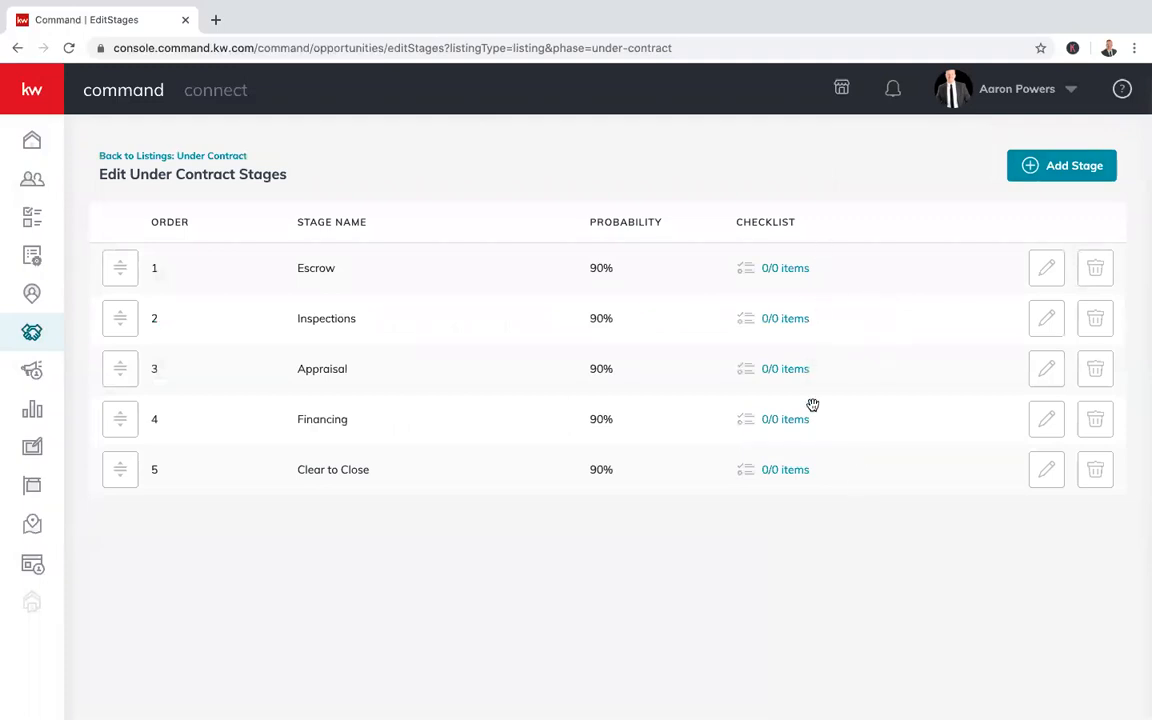
left_click(197, 156)
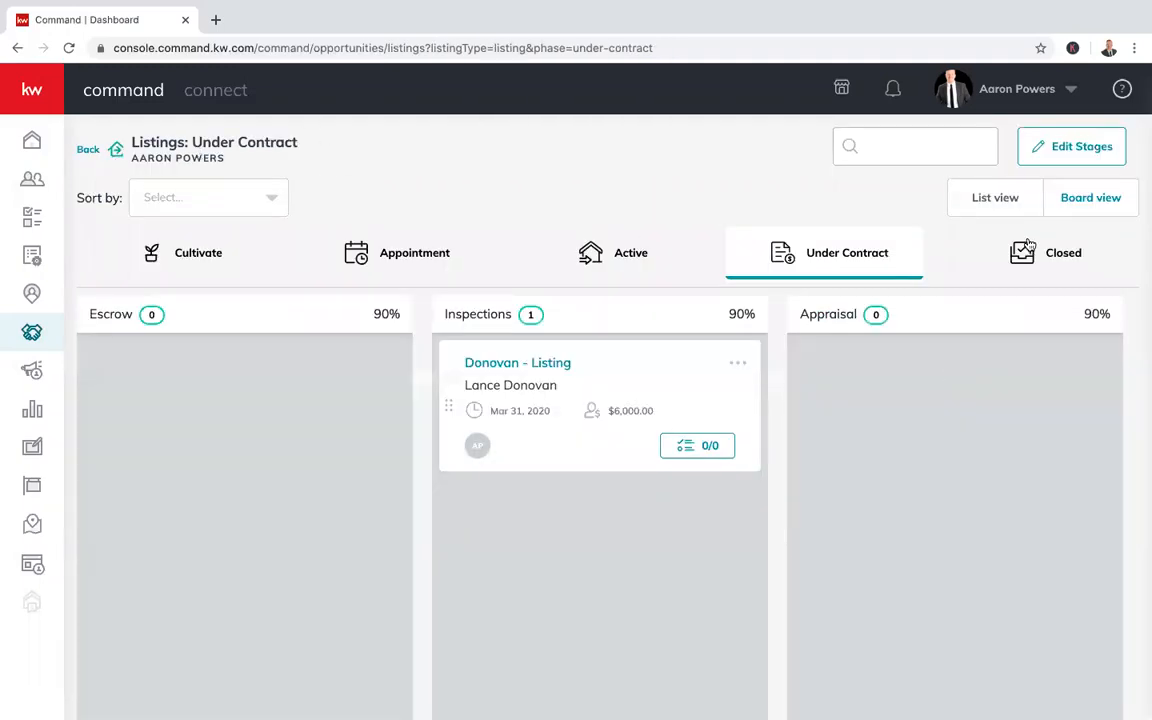
left_click(1029, 248)
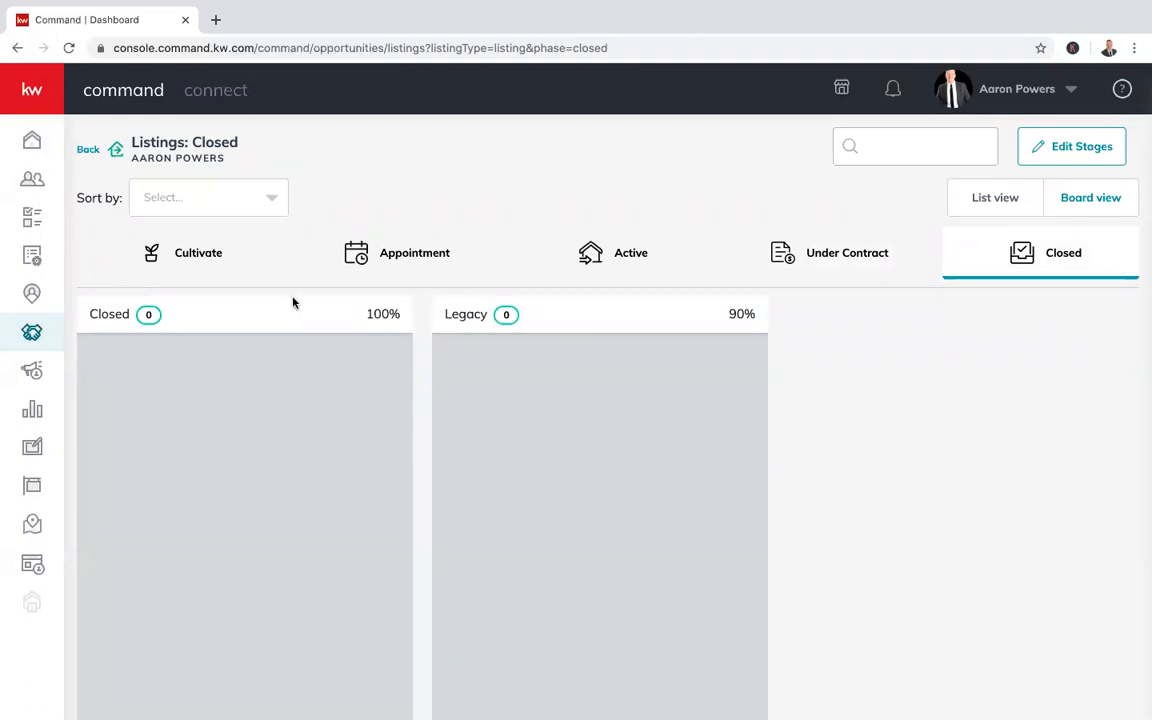
left_click(1038, 153)
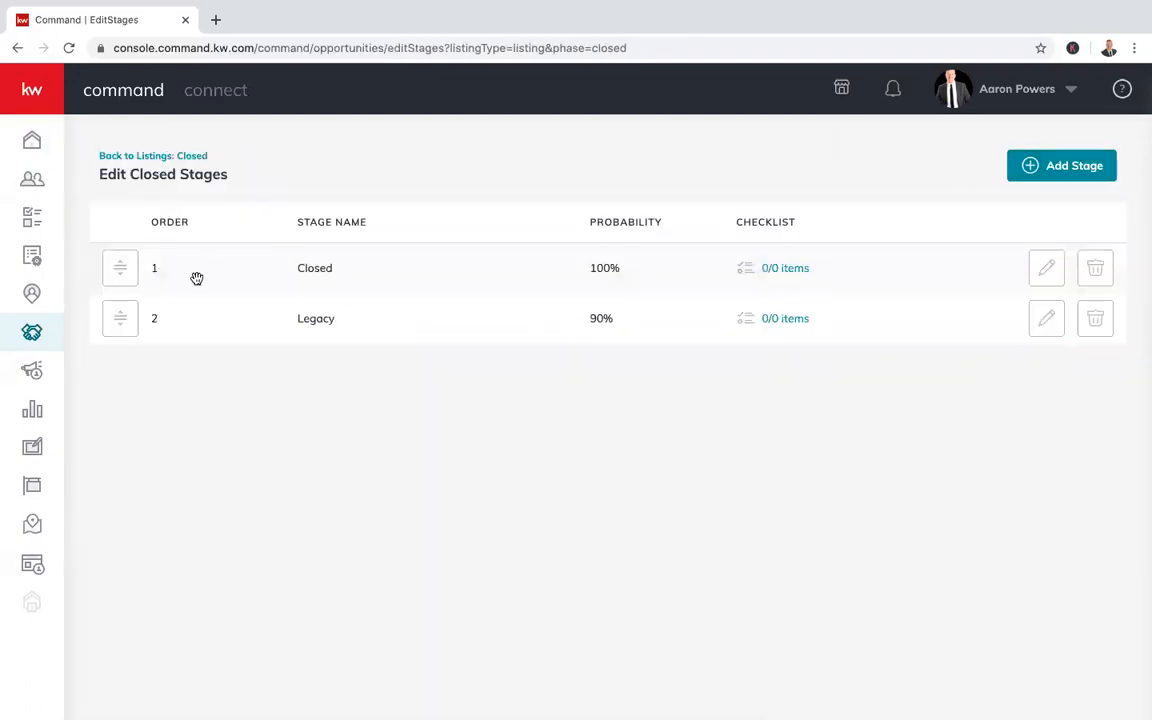
Draft Closed checklist items 'Send closing gift' and 'Request review / tes', then cancel, keeping 0/0 items
left_click(1052, 271)
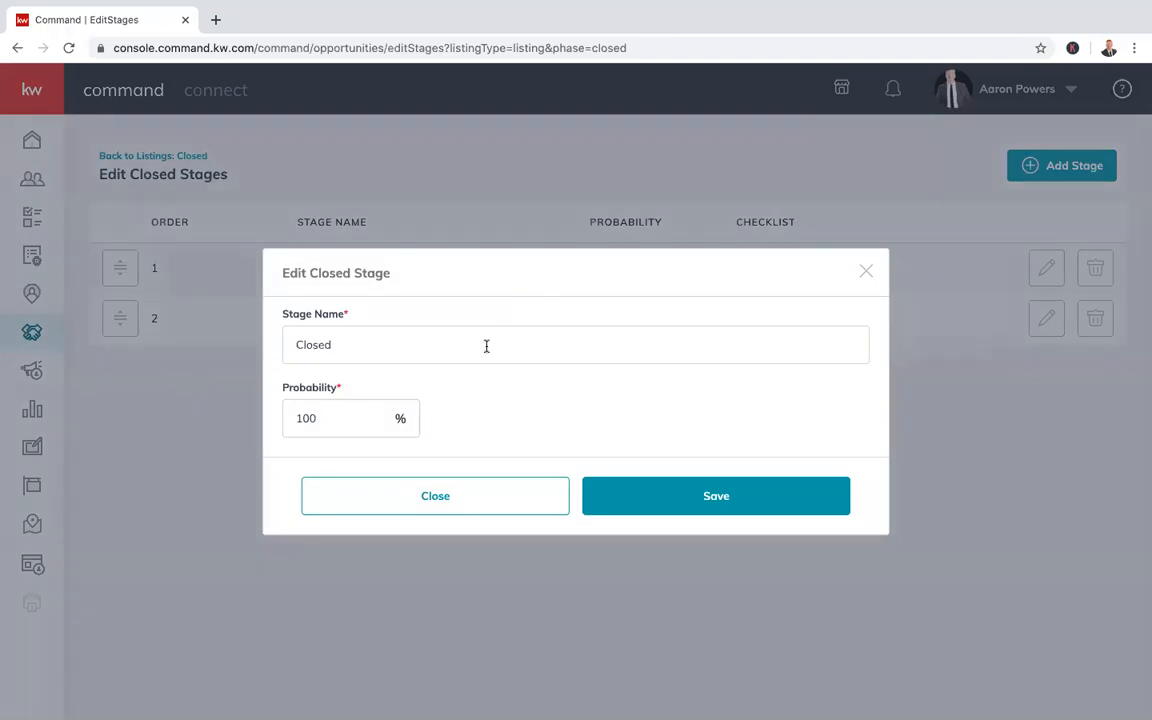
left_click(489, 504)
left_click(780, 268)
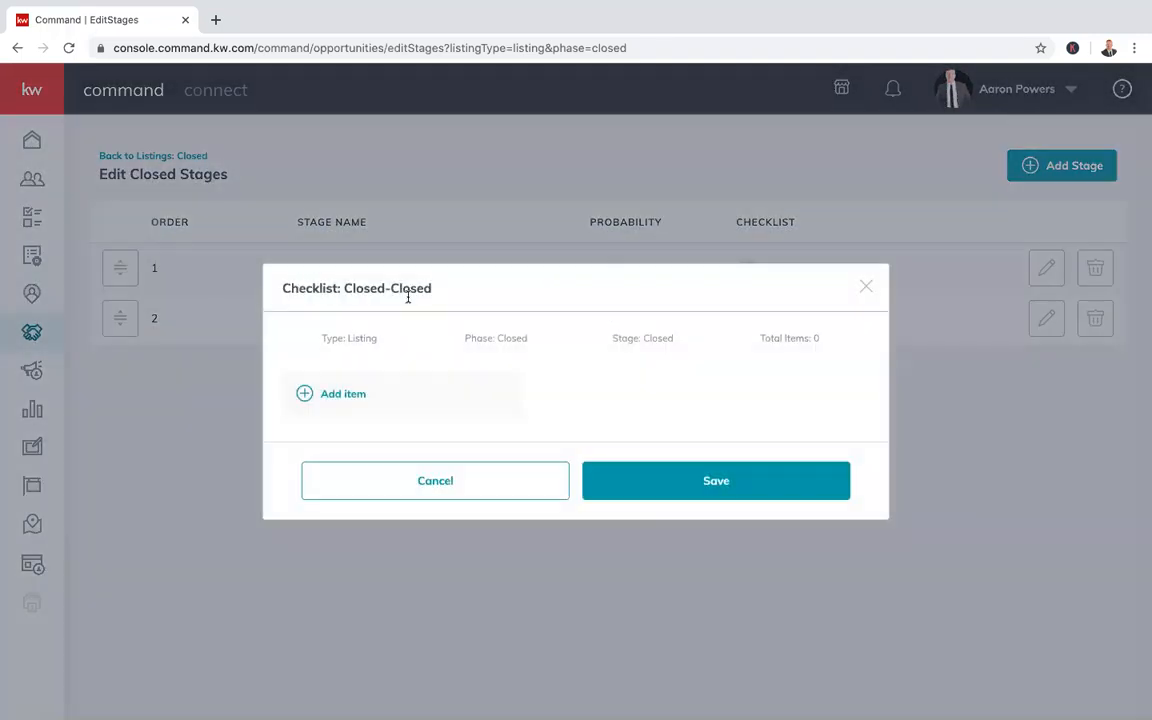
left_click(358, 397)
type("Send closing gif")
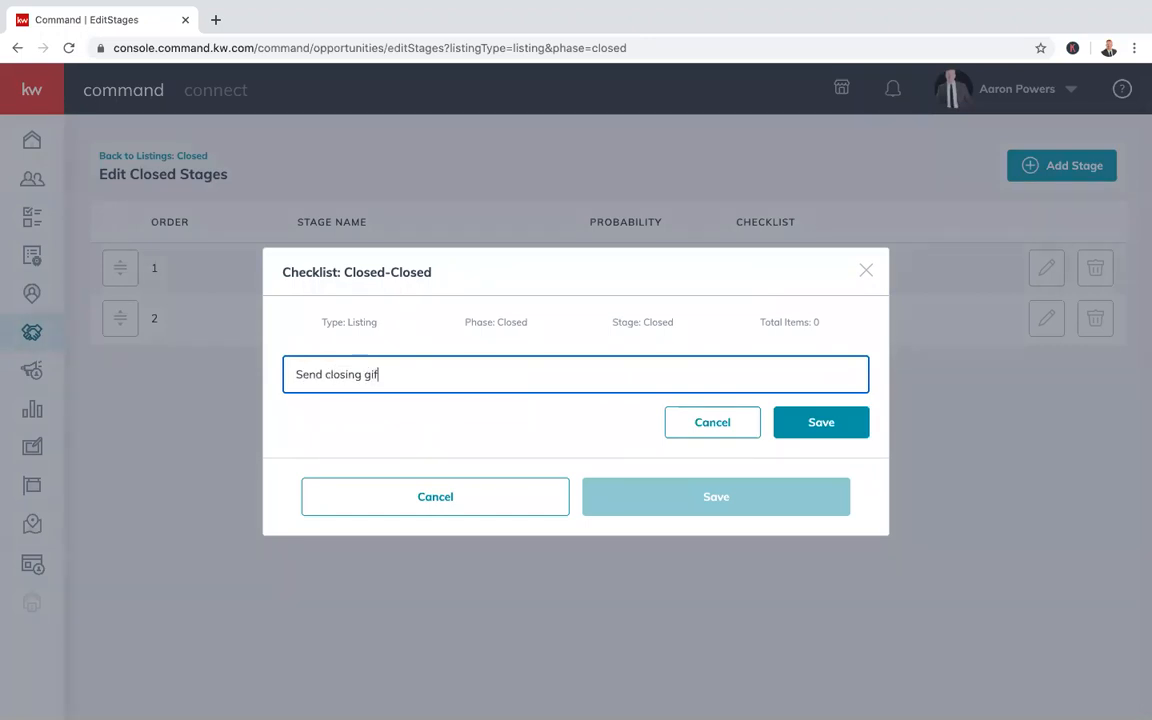
type("t")
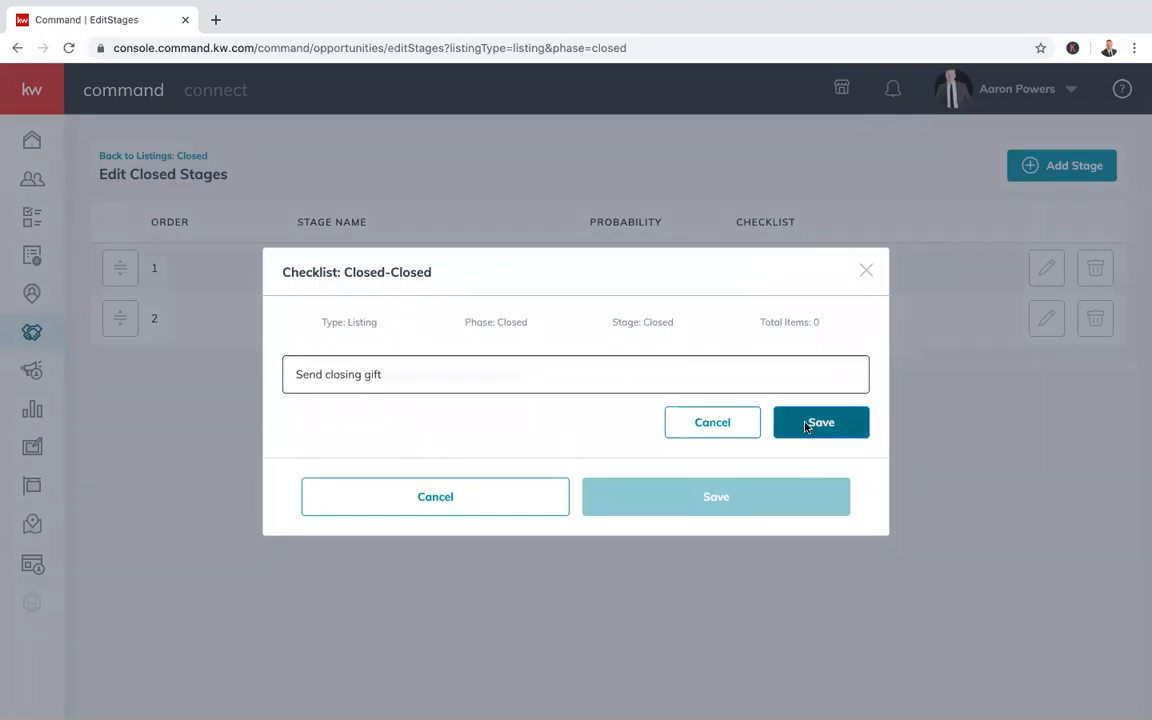
left_click(814, 423)
left_click(347, 417)
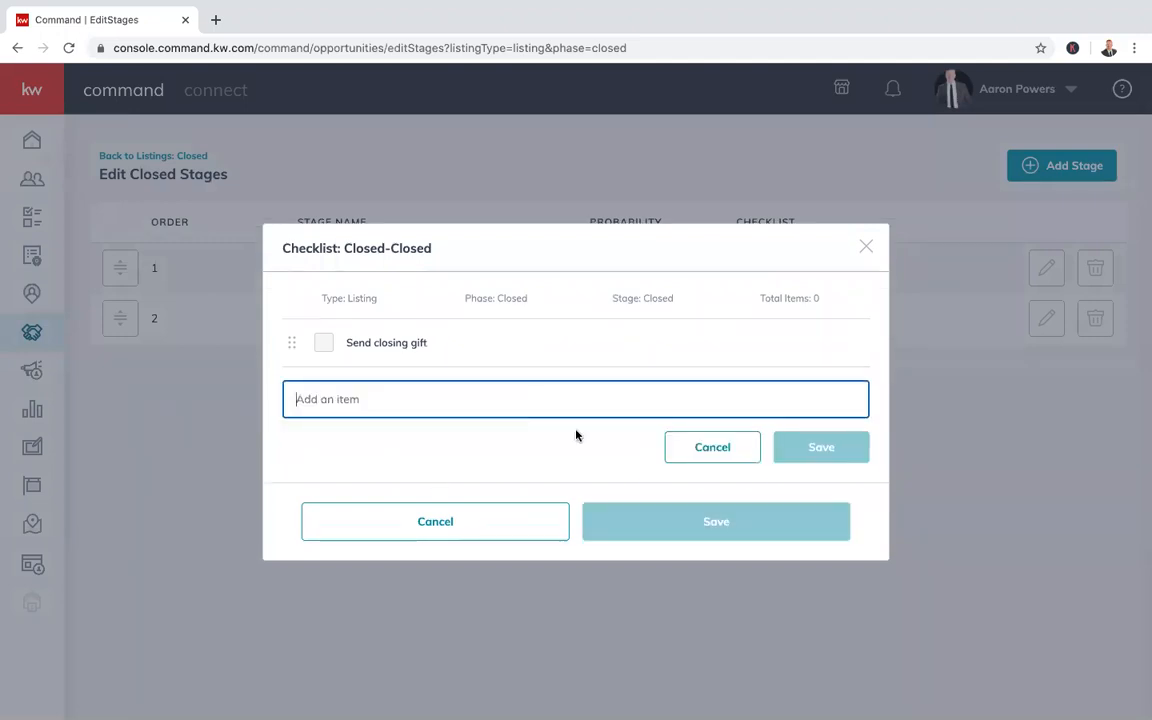
type("Request ")
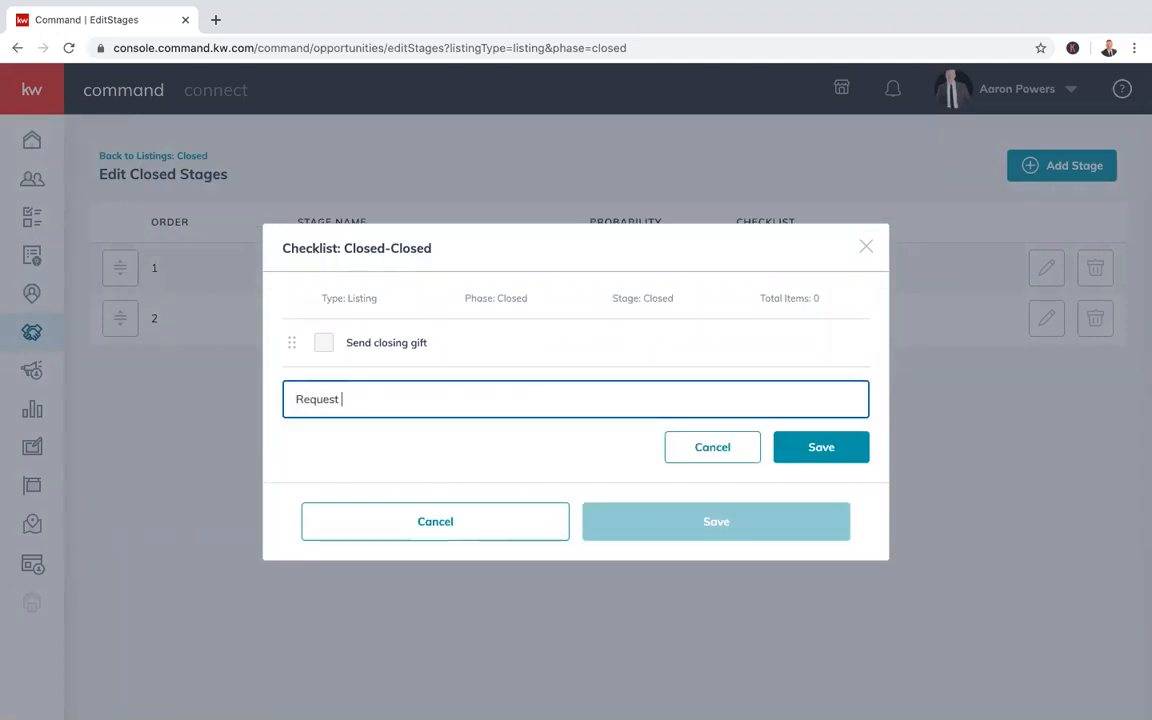
type("review / testimonial")
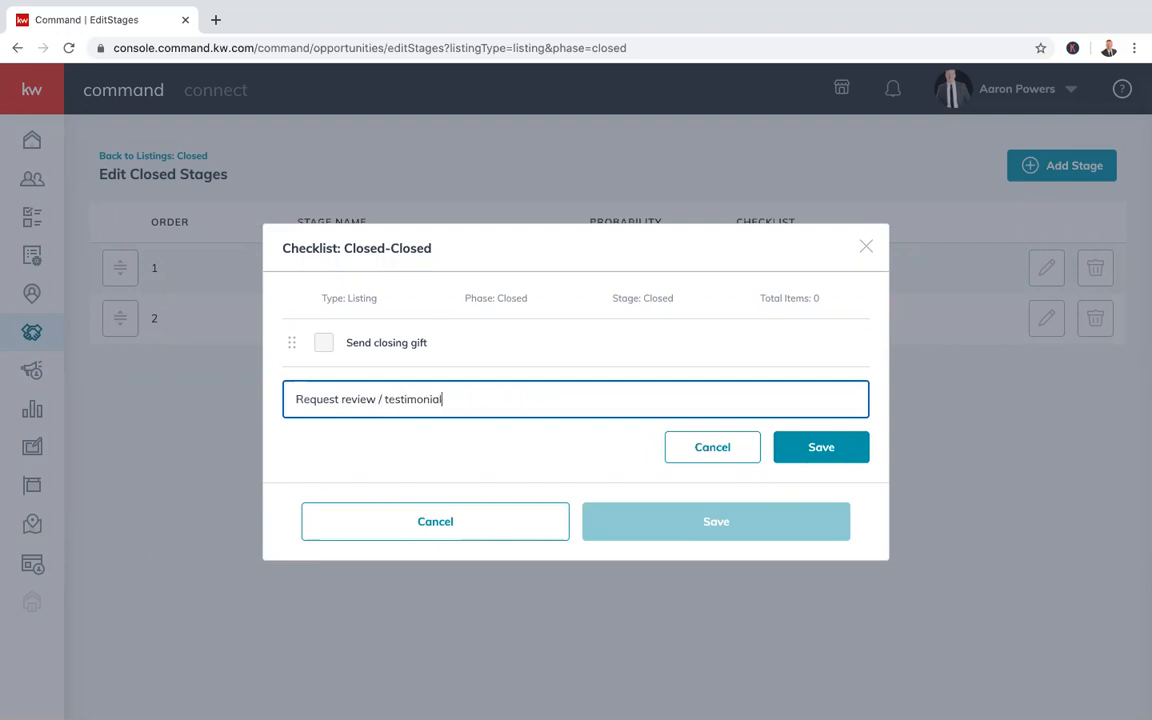
left_click(958, 521)
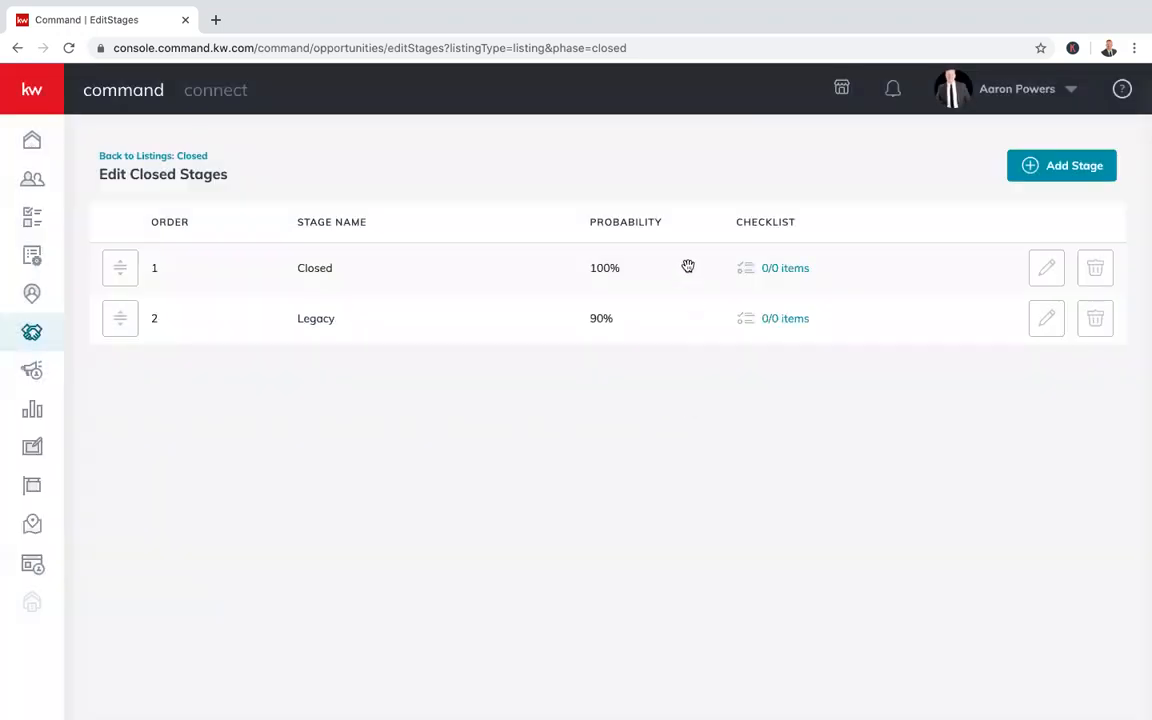
left_click(749, 268)
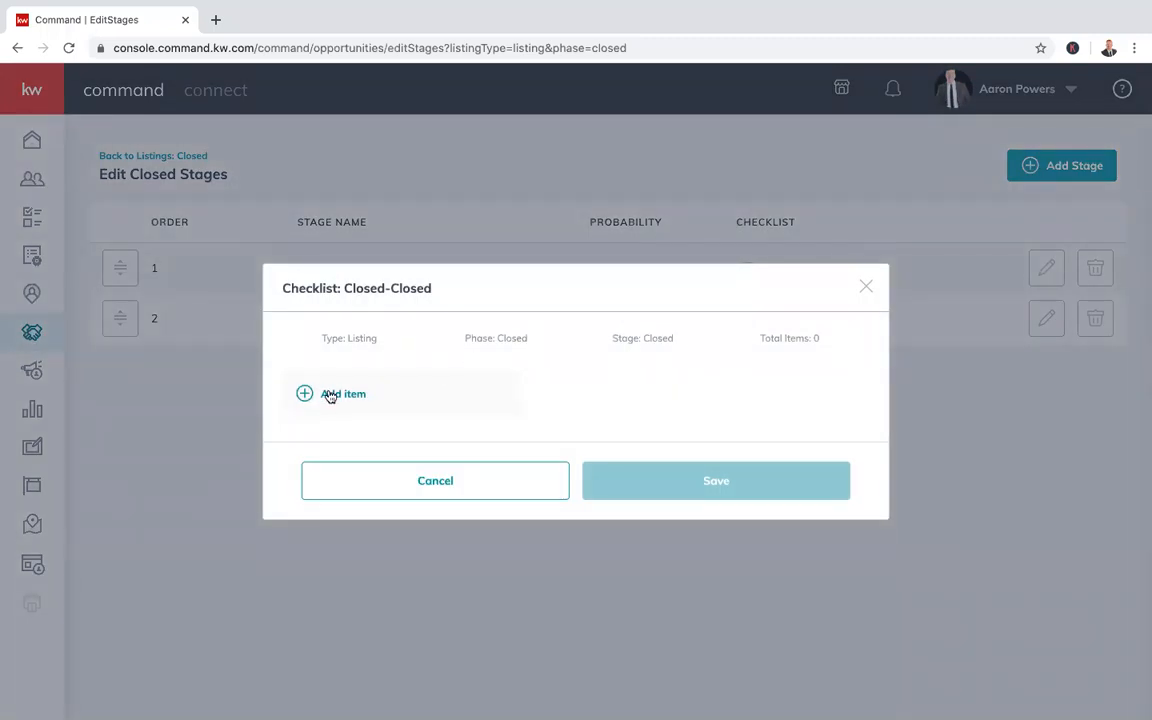
left_click(448, 482)
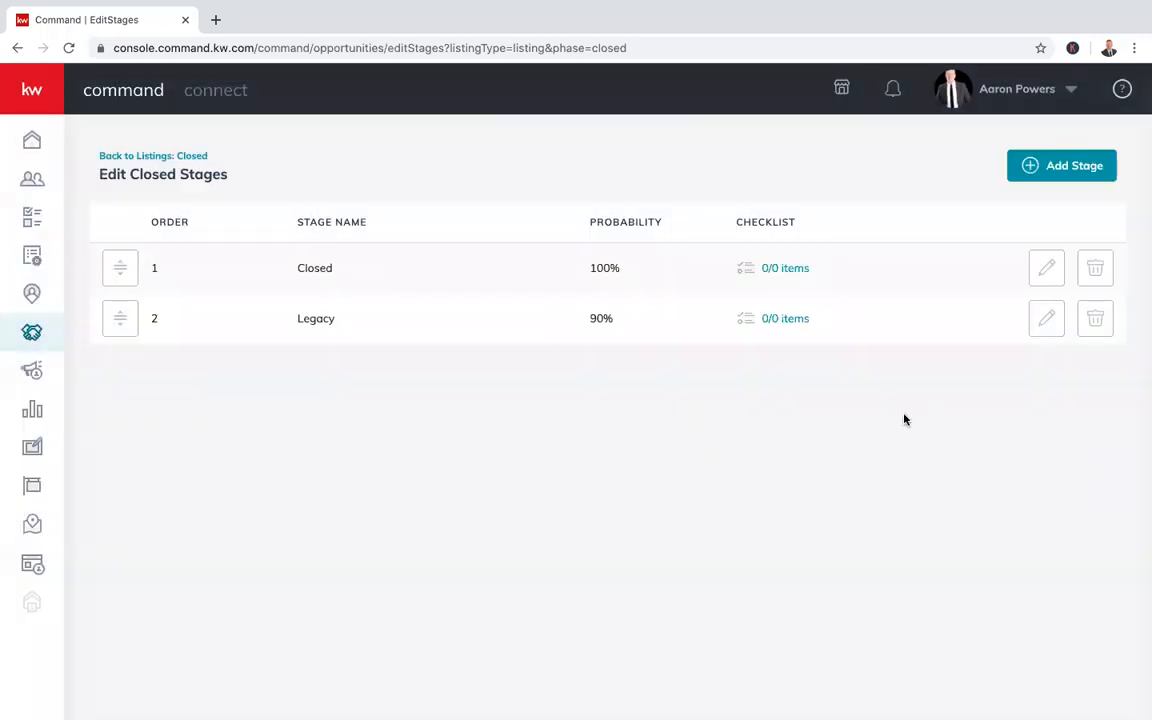
Give Legacy checklist items '7 day check in', '30 day check in', 'Ask for referrals / Add back to dtd2'
left_click(770, 319)
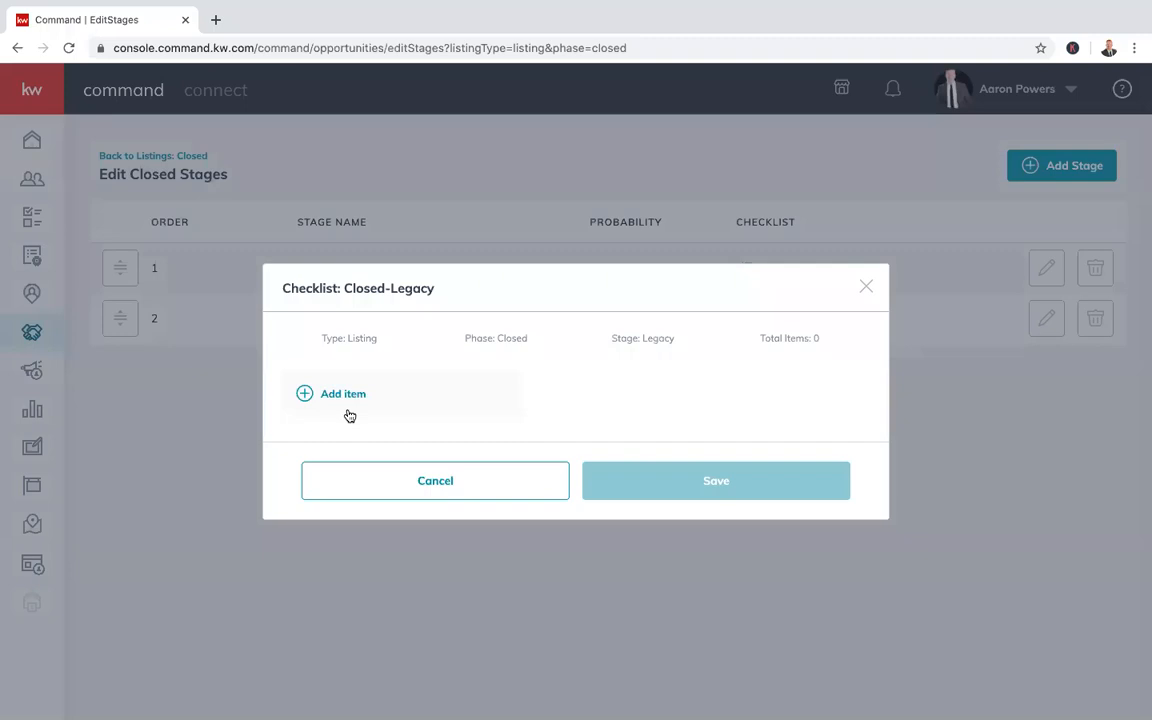
left_click(341, 395)
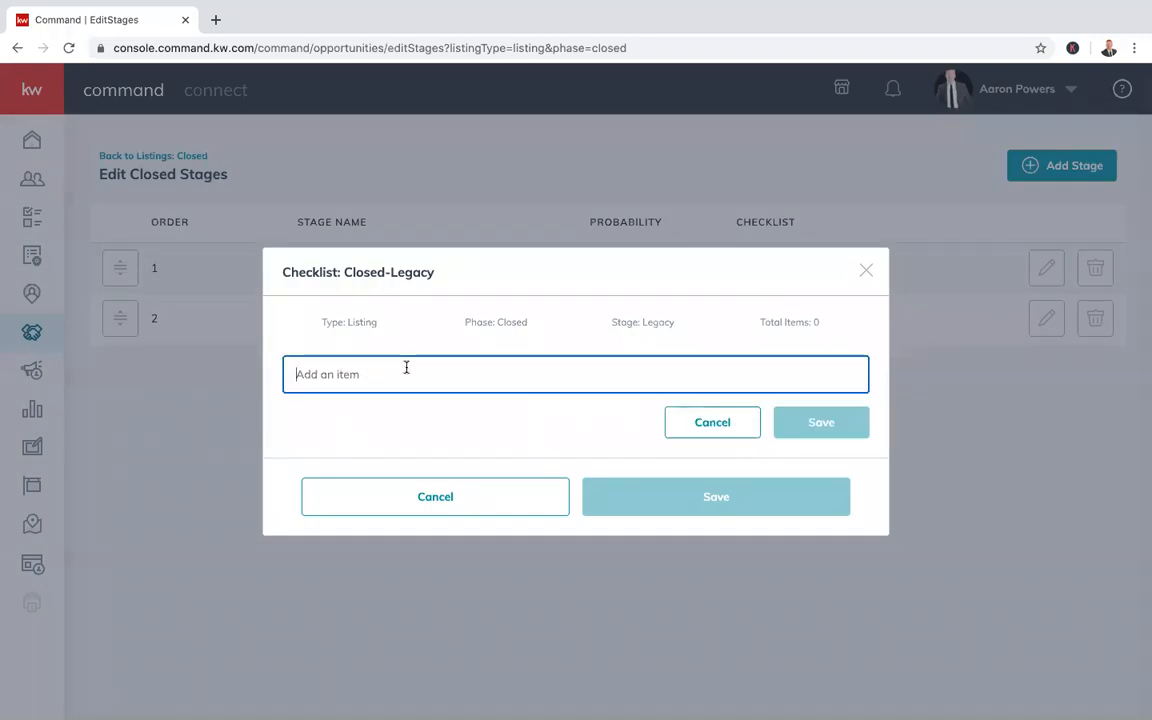
type("7 day")
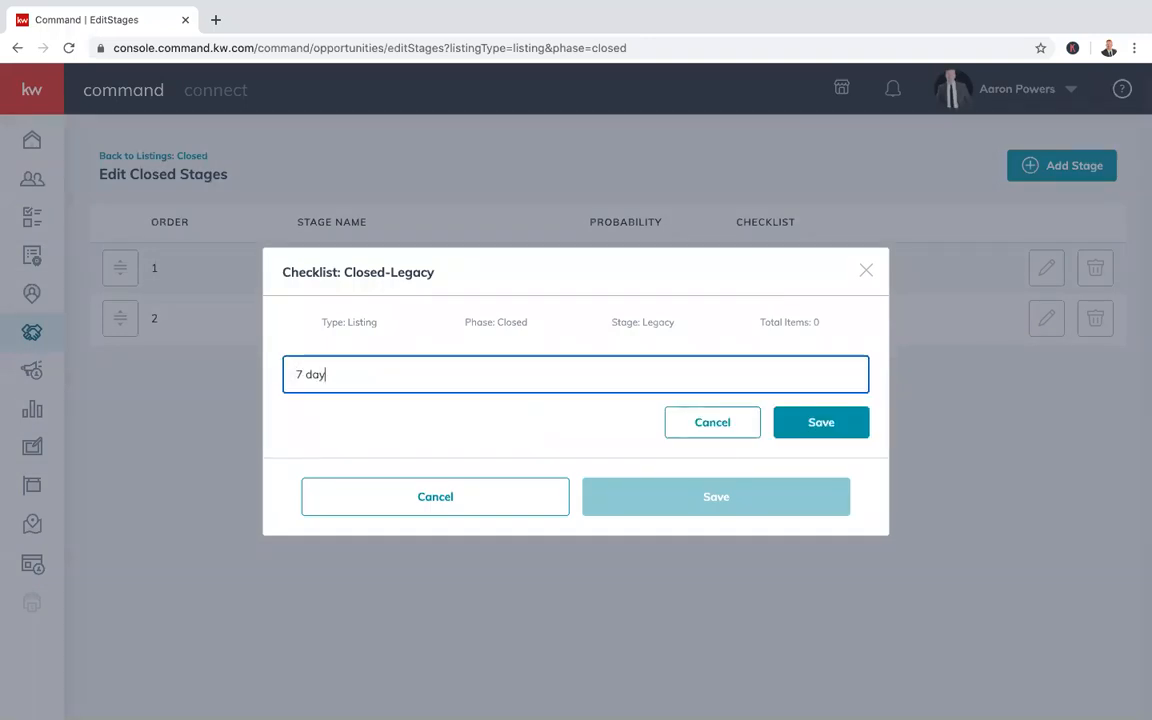
type(" check i")
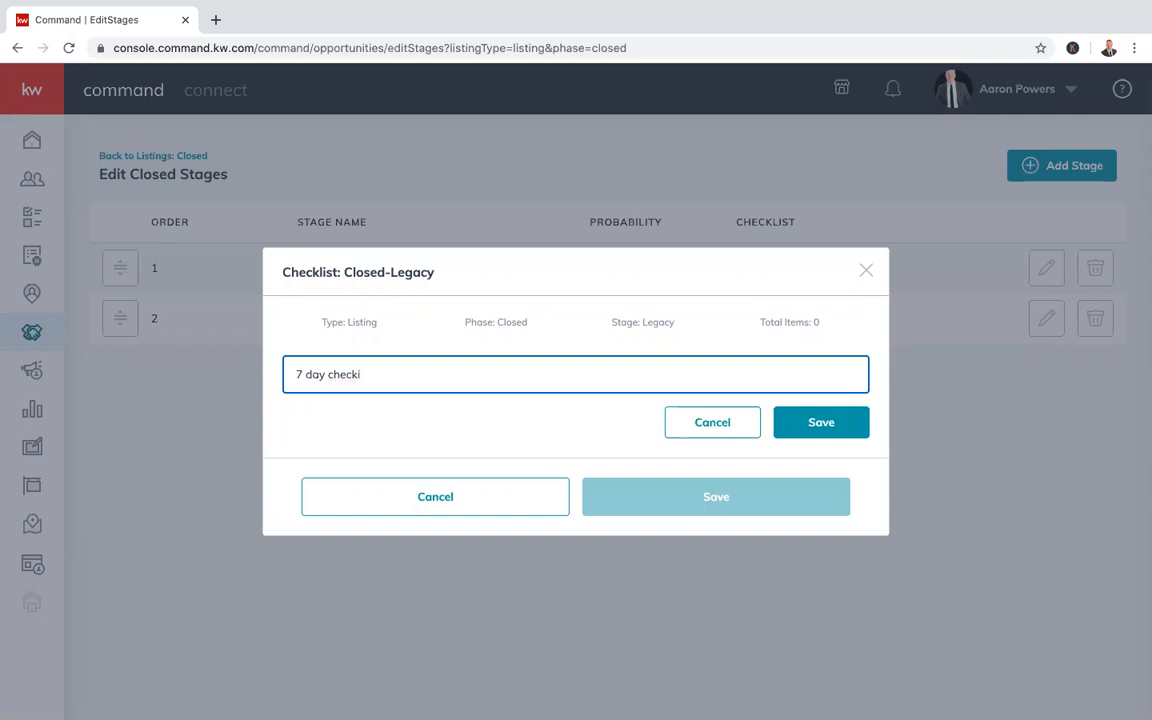
type("n")
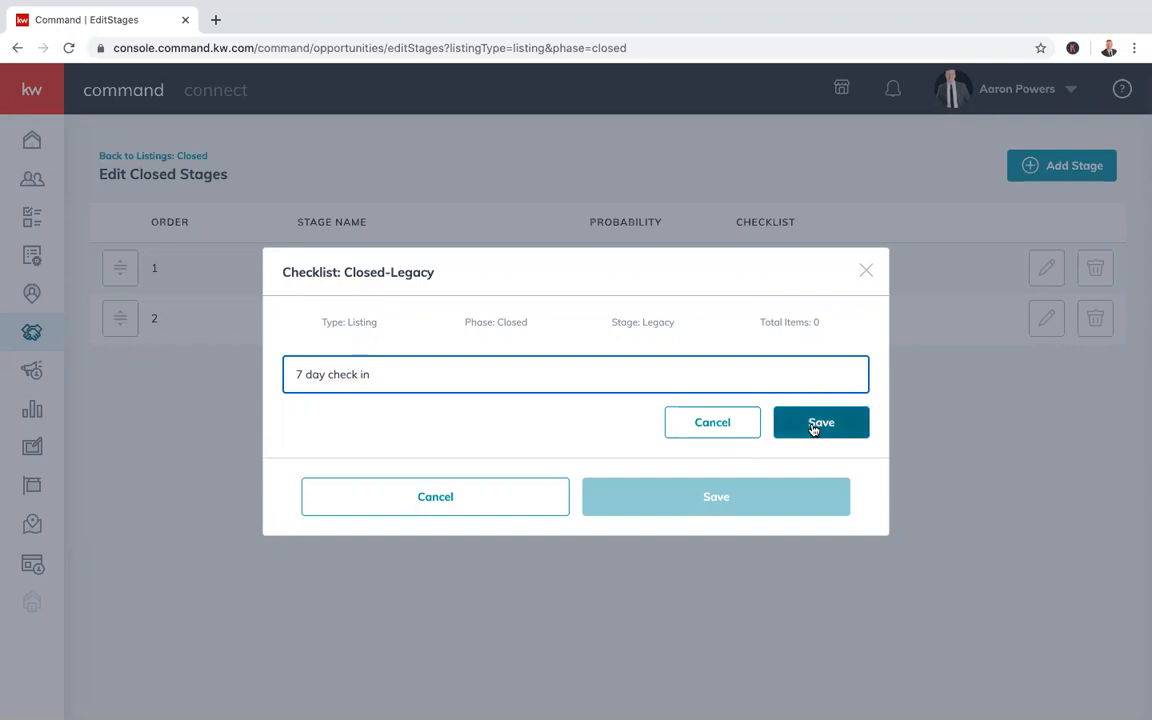
left_click(821, 422)
left_click(341, 414)
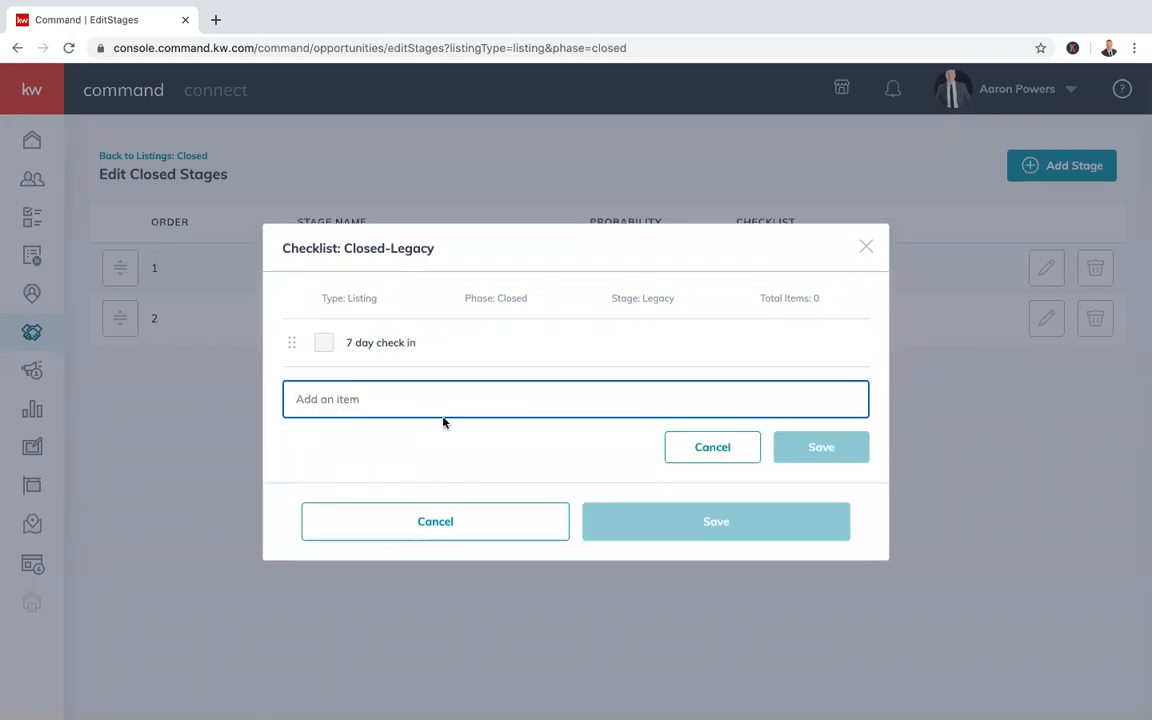
type("30 day check in")
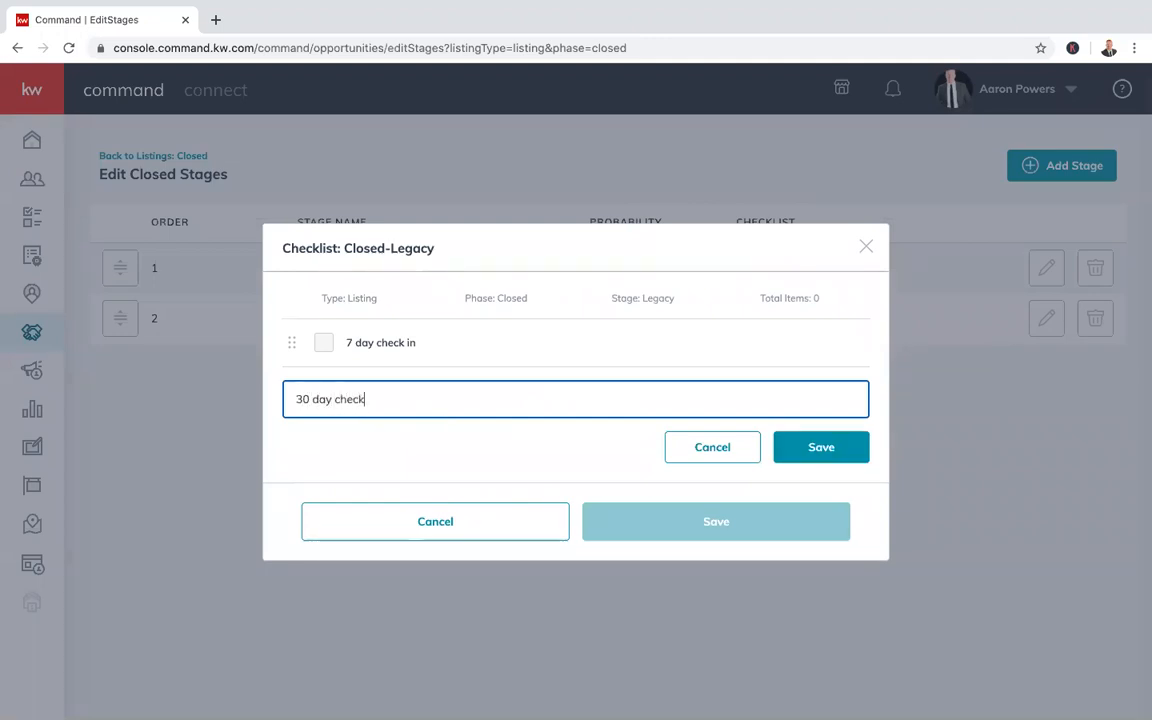
left_click(819, 446)
left_click(338, 442)
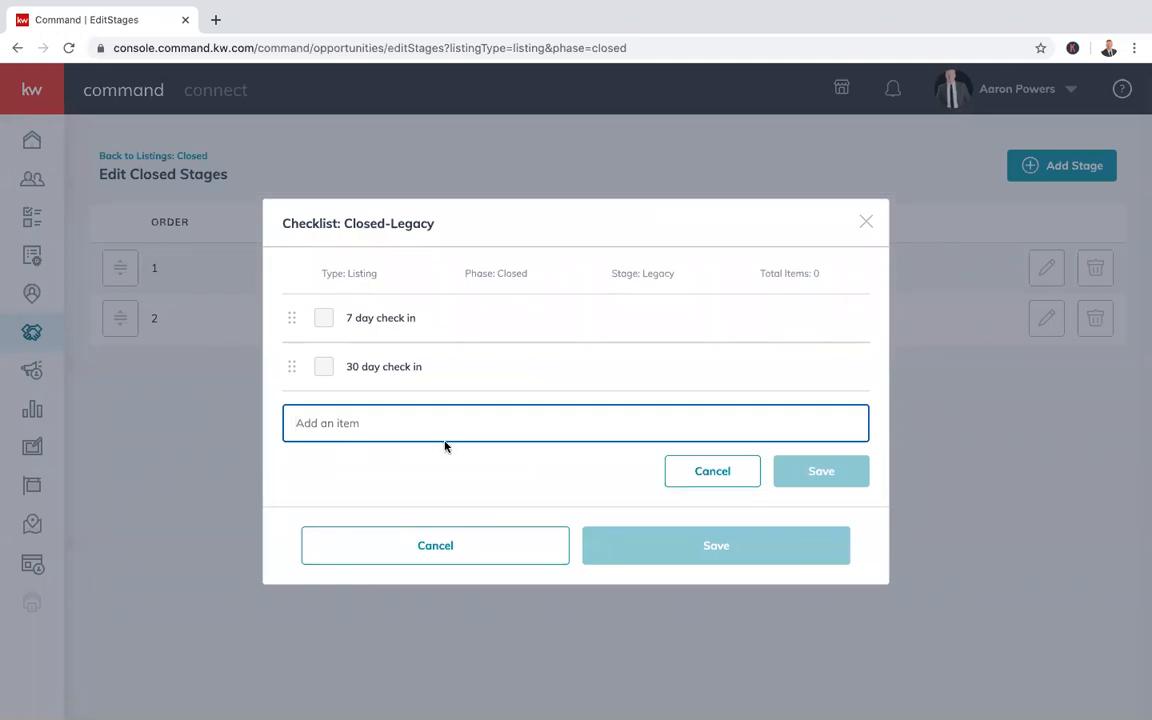
type("Ask for referrals")
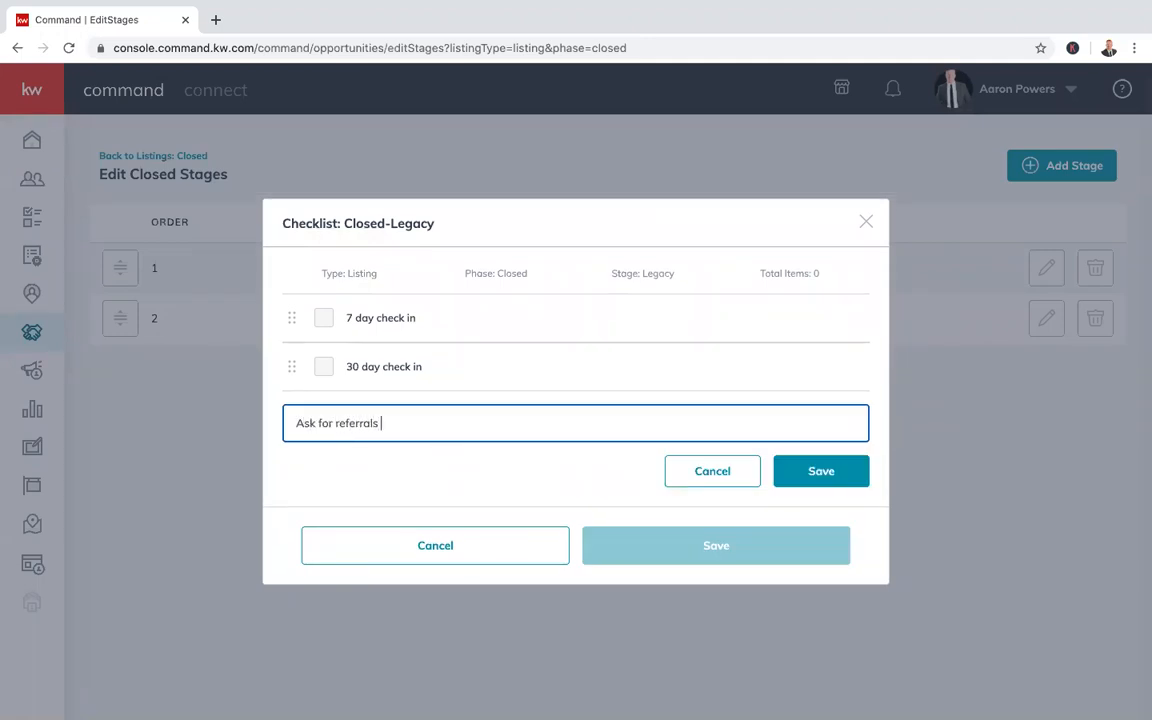
type(" / Add back to dtd2 system")
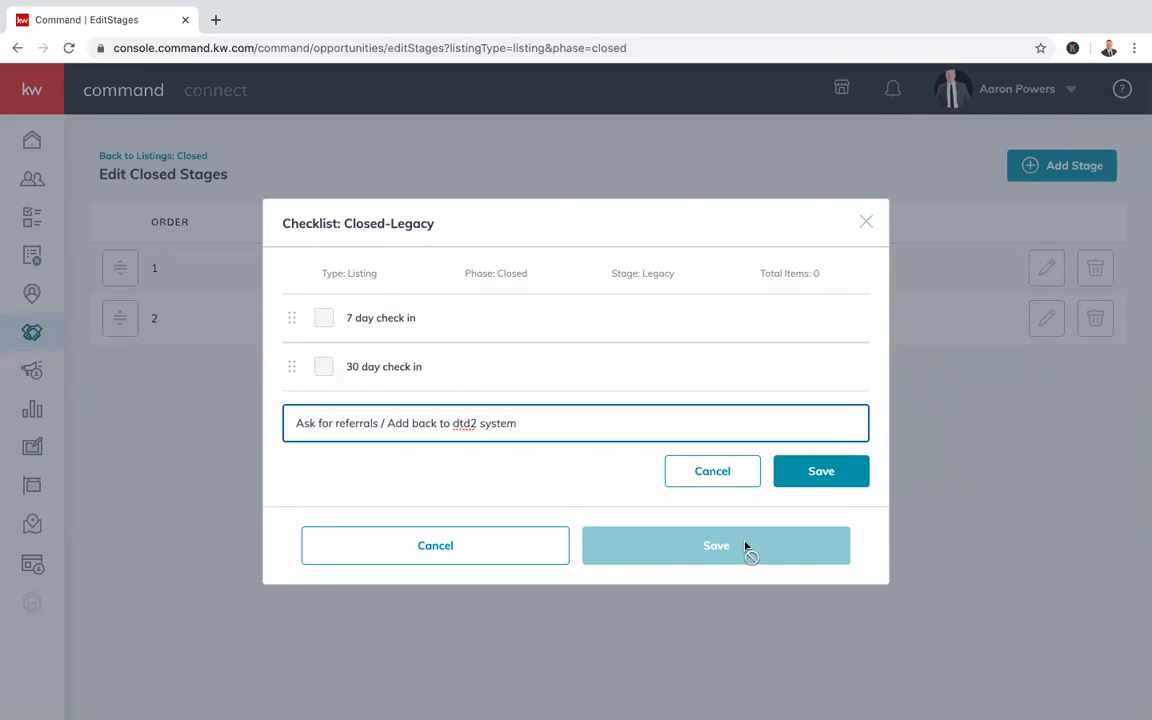
left_click(806, 472)
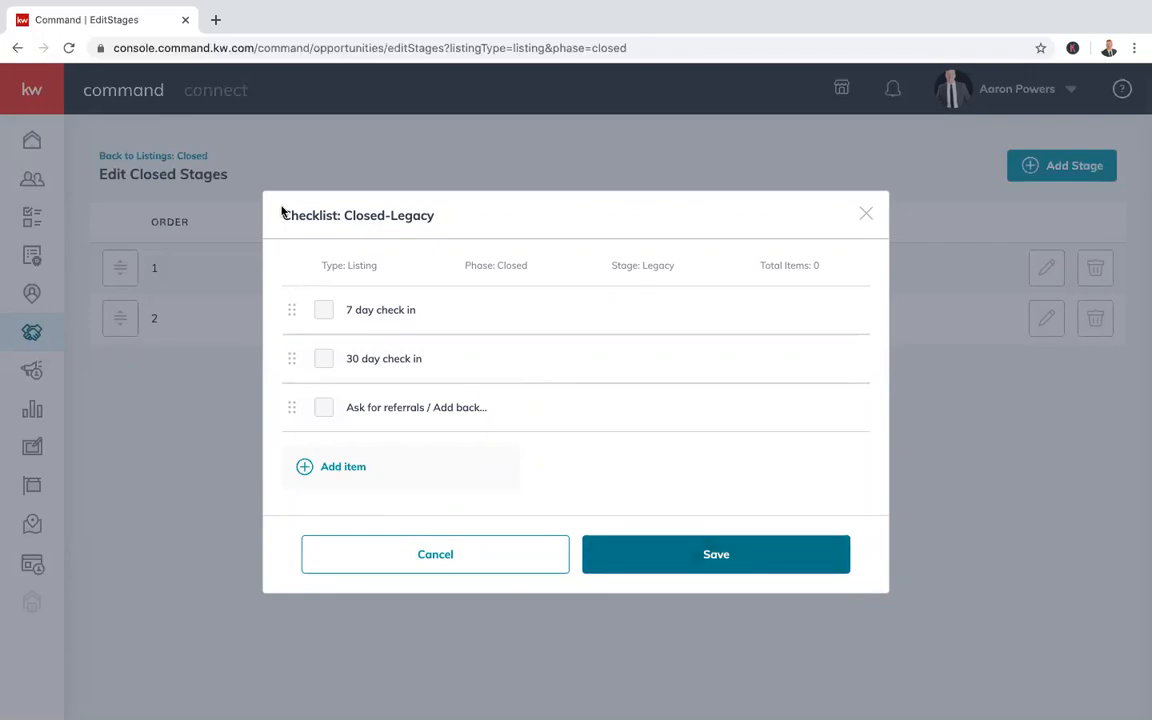
left_click(637, 569)
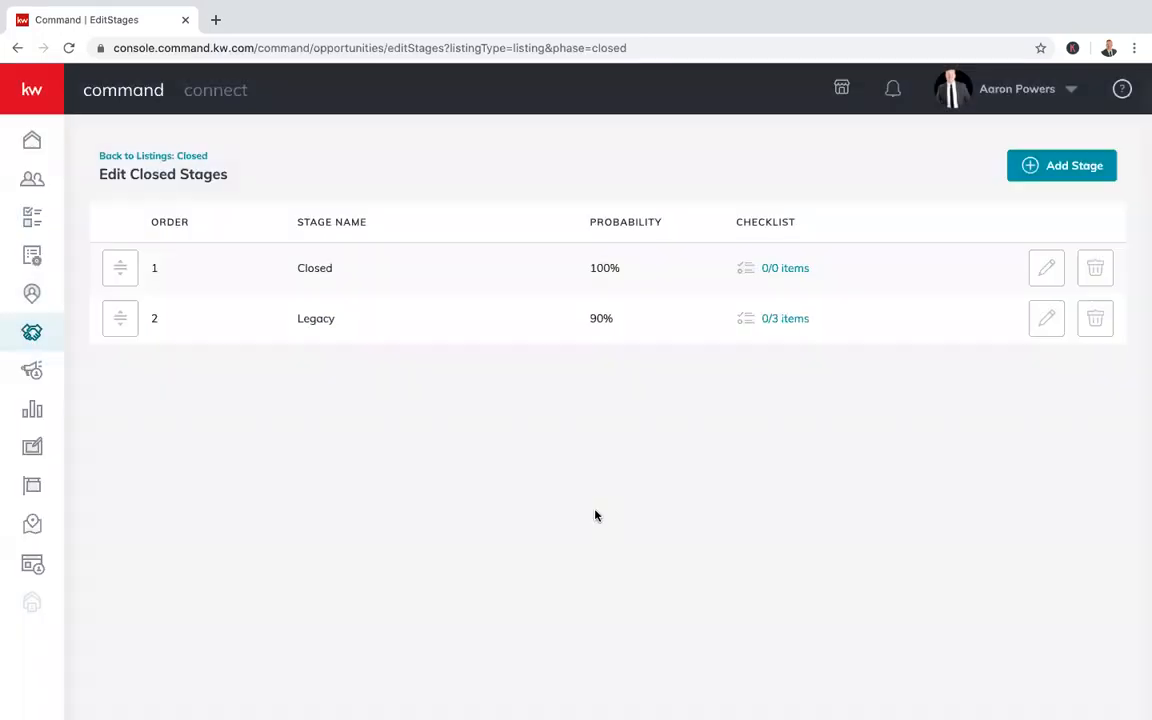
left_click(1043, 322)
Rename the Legacy stage to Forever Clients and save
left_click(368, 342)
double_click(369, 344)
type("Forever Cleint")
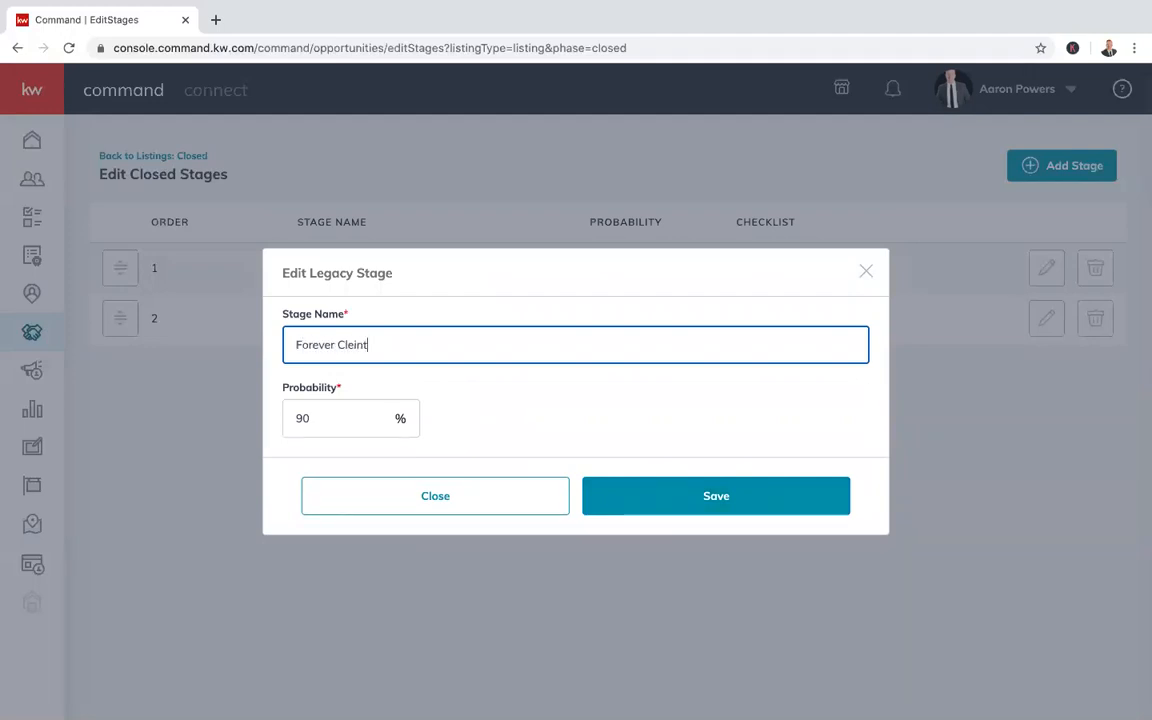
type("ents")
left_click(694, 502)
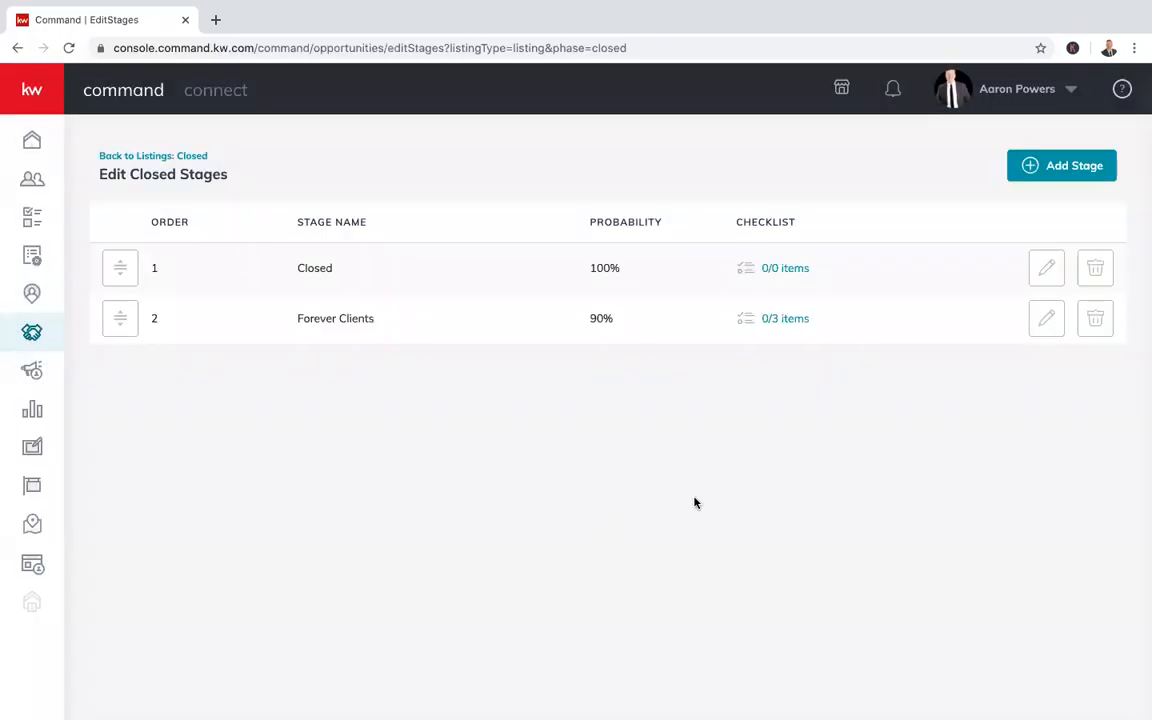
Change the Forever Clients probability from 90 to 100% and save
left_click(1040, 324)
double_click(323, 417)
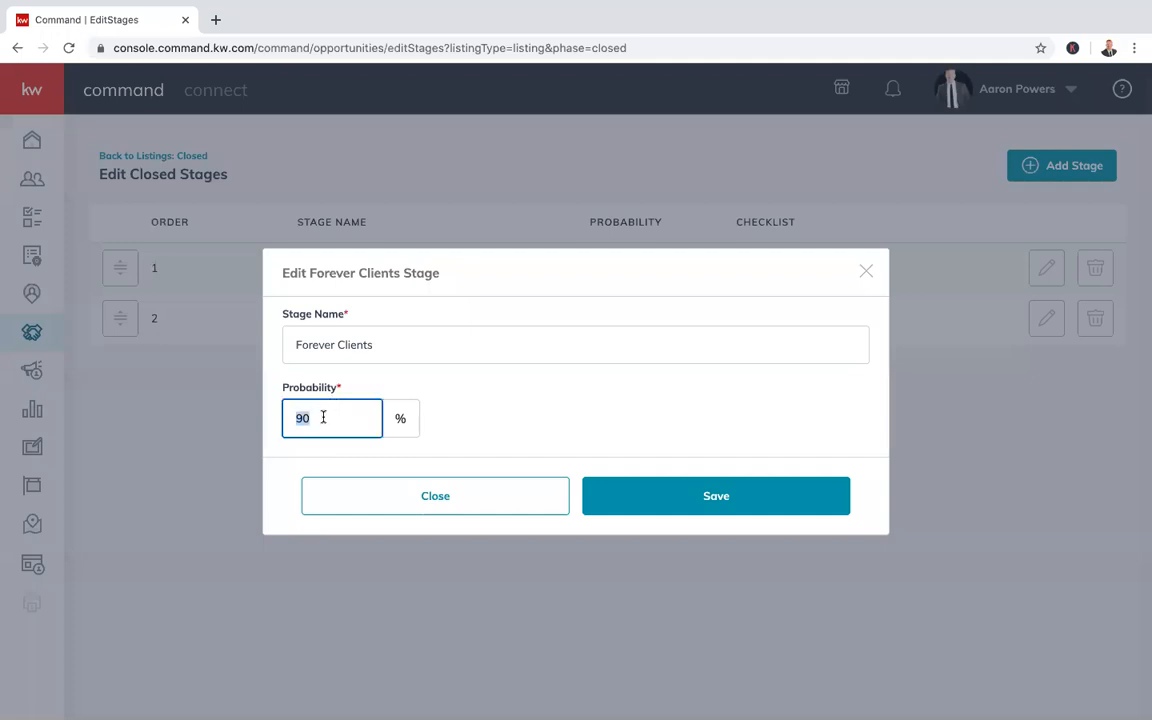
type("100")
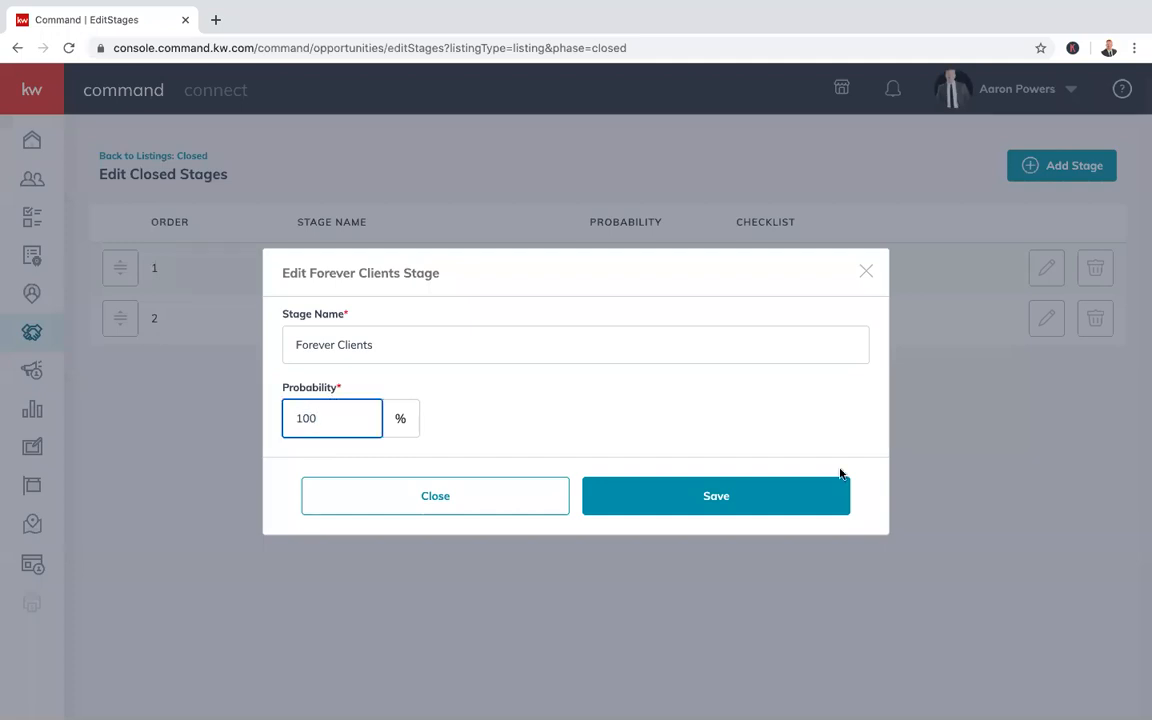
left_click(771, 489)
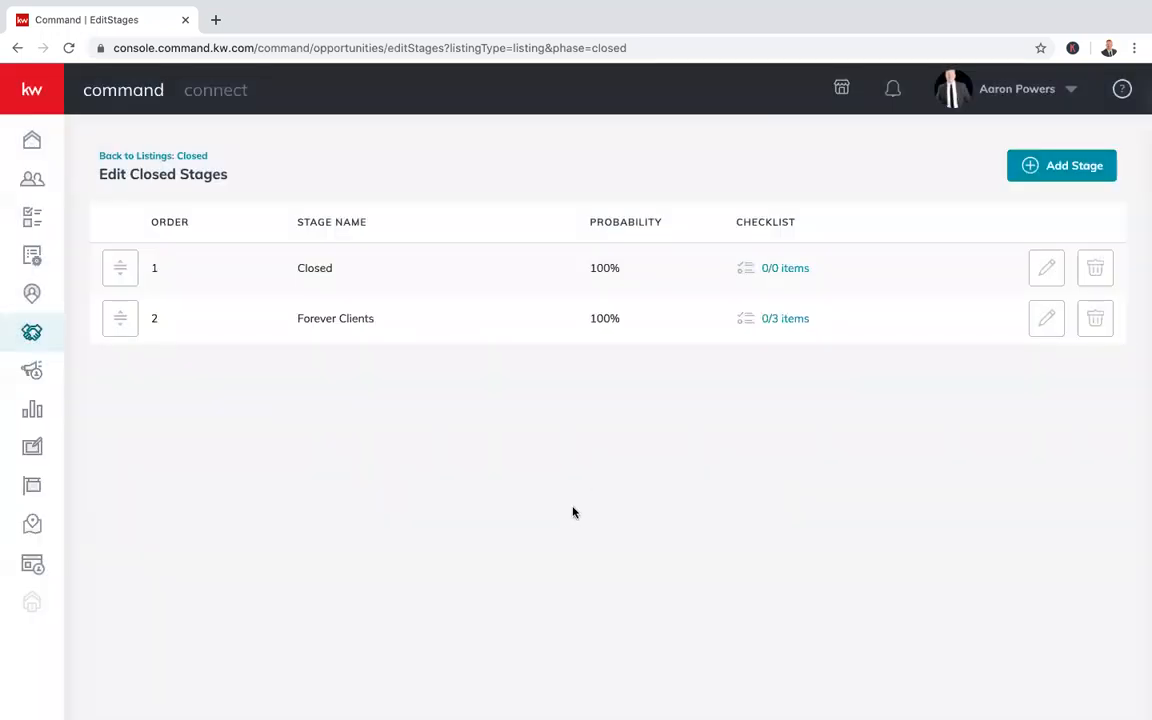
Start a new Closed stage, discard it, and return to the Closed board
left_click(180, 160)
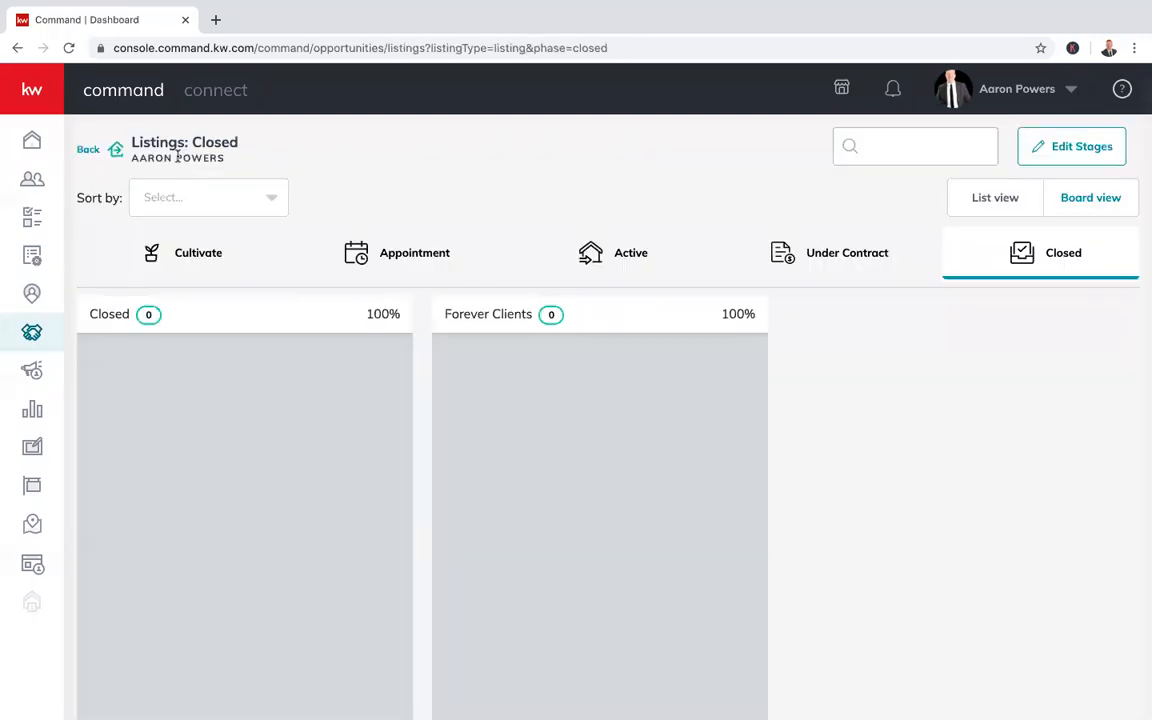
scroll(785, 408, "left", 5)
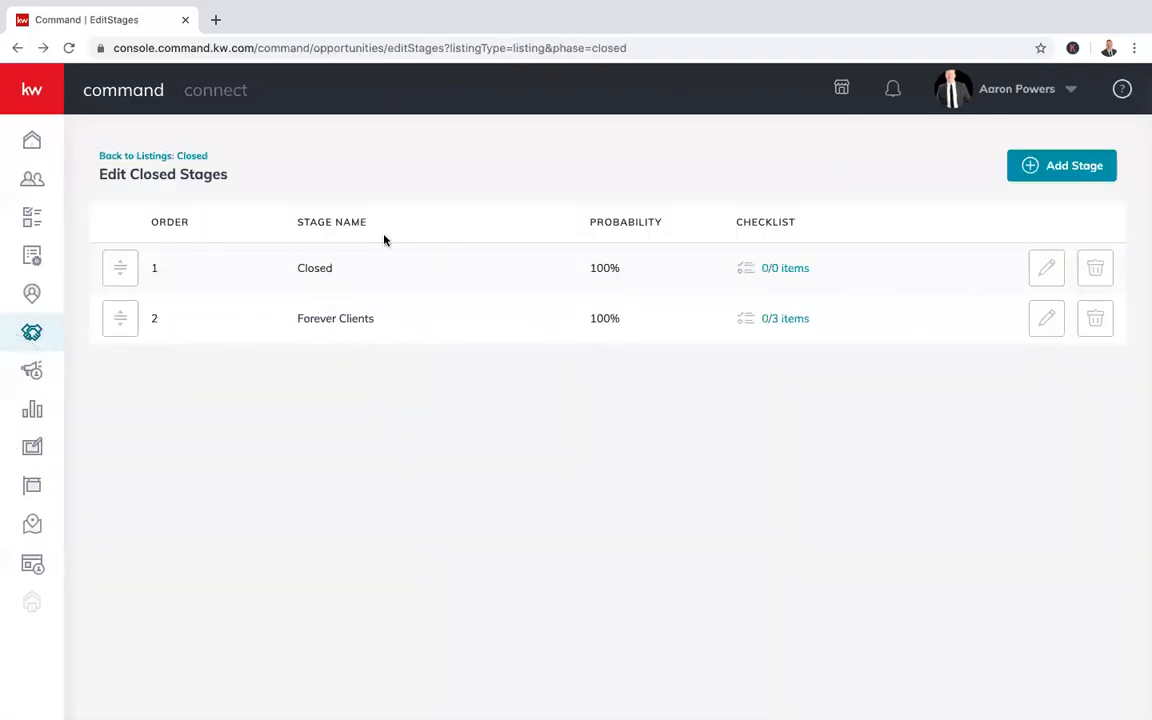
left_click(1062, 168)
left_click(510, 284)
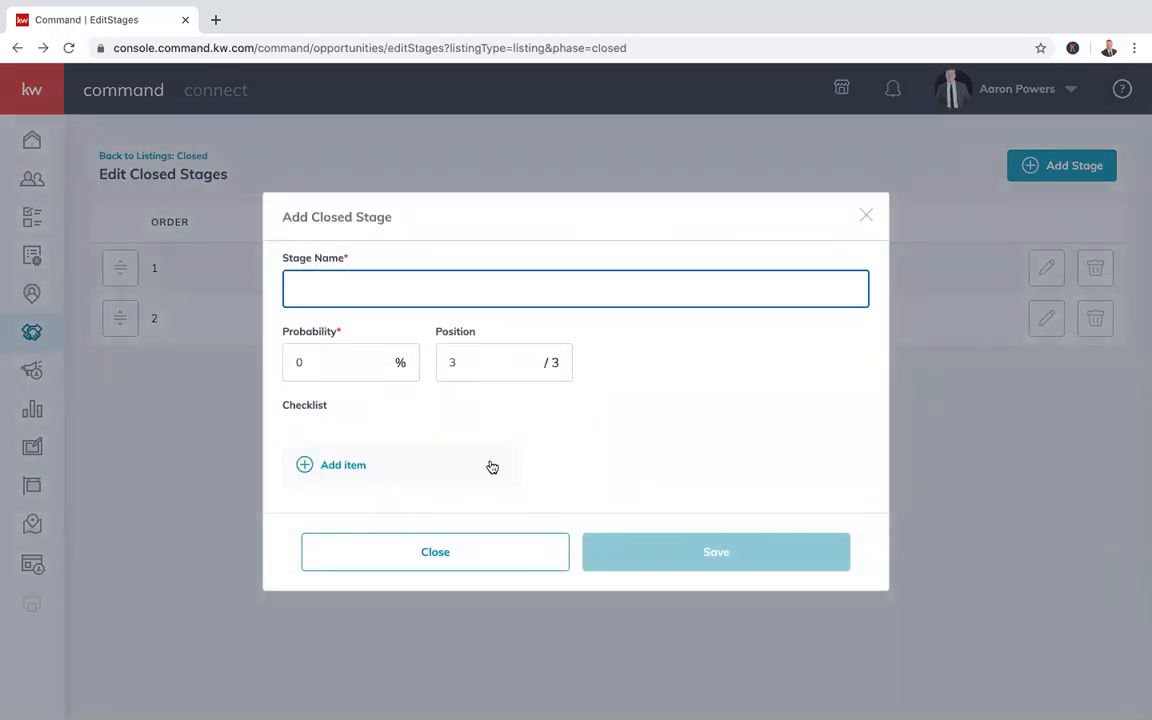
left_click(482, 556)
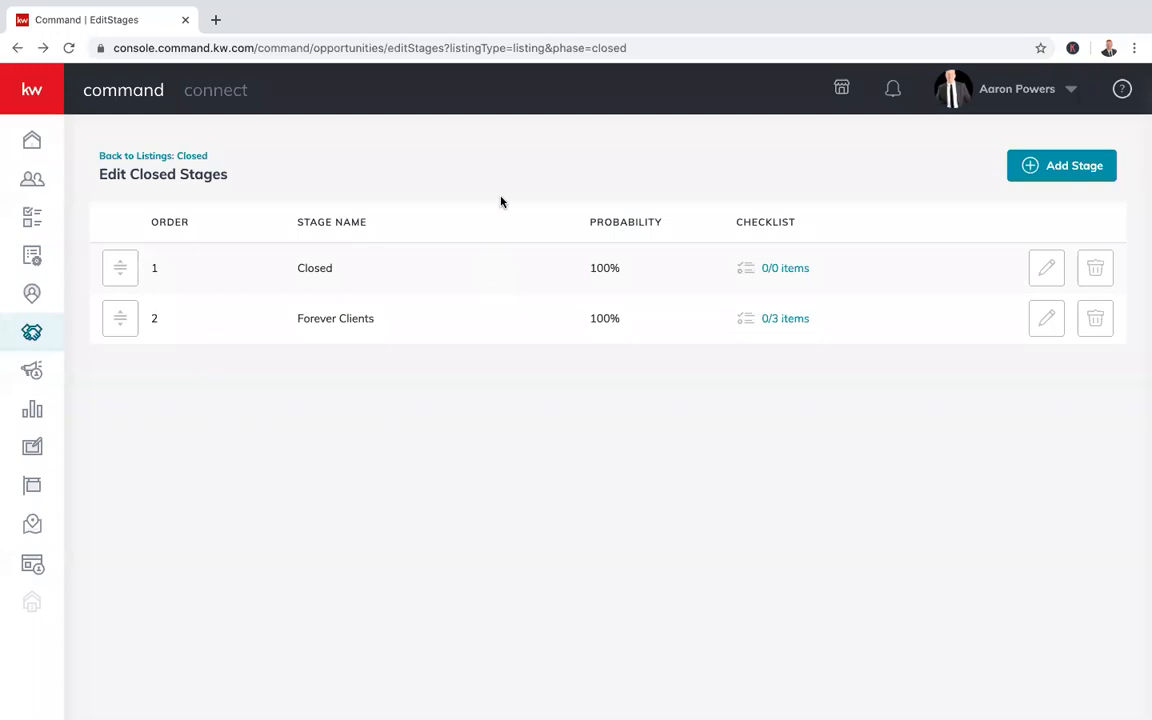
left_click(162, 155)
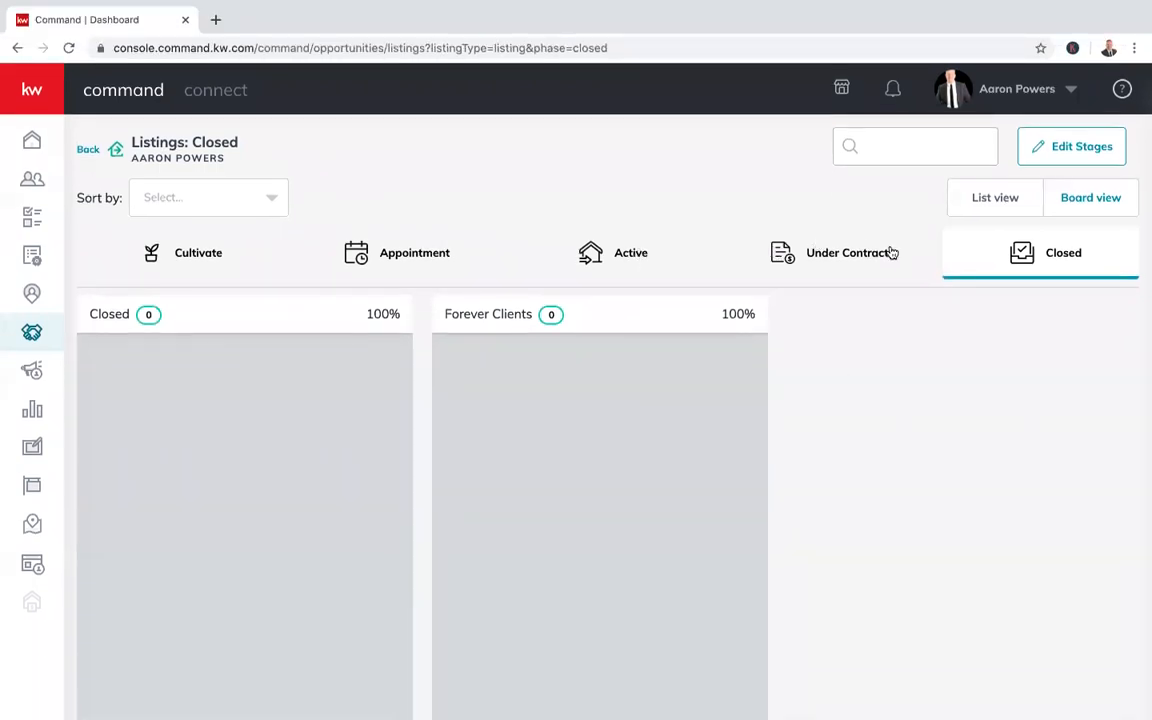
Toggle the Closed listings between list and board, then move the Inspections card to the Appointment phase
left_click(1012, 199)
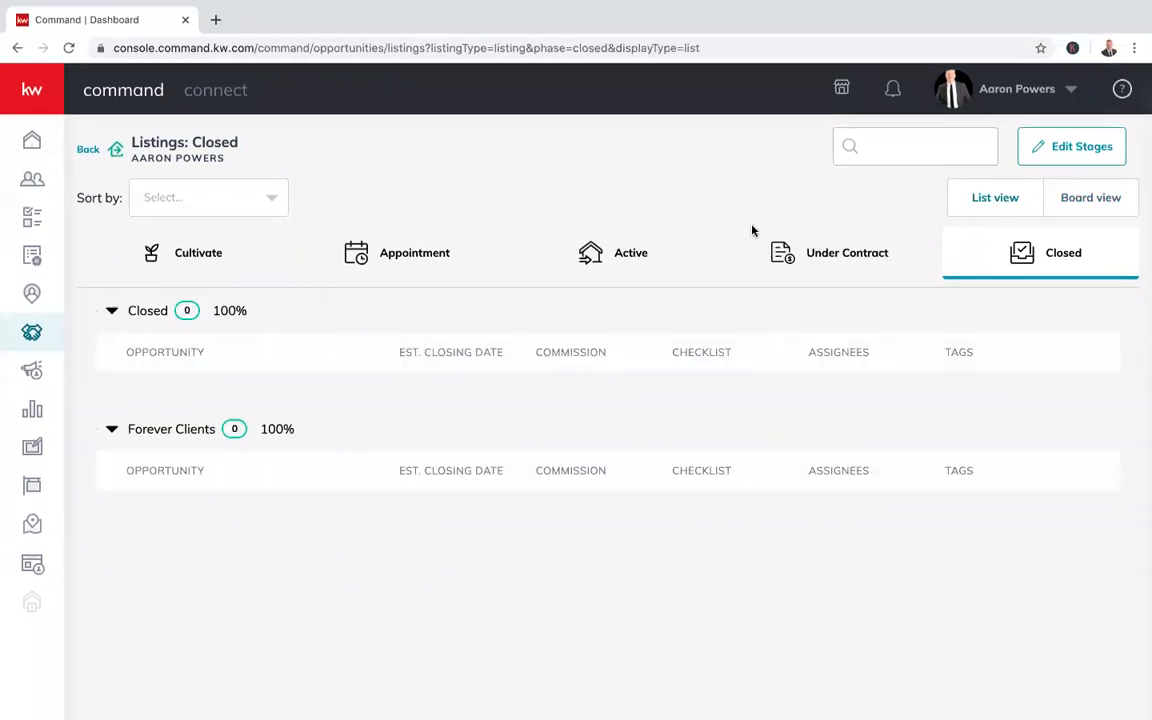
left_click(1087, 211)
left_click(625, 245)
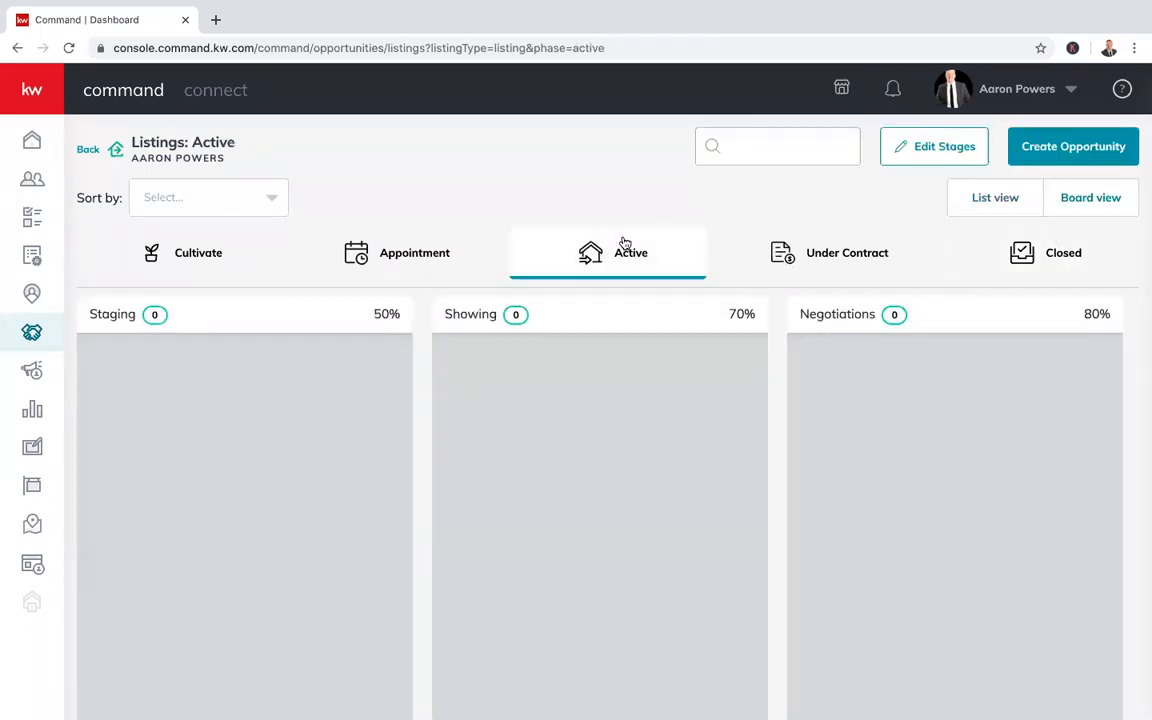
left_click(823, 258)
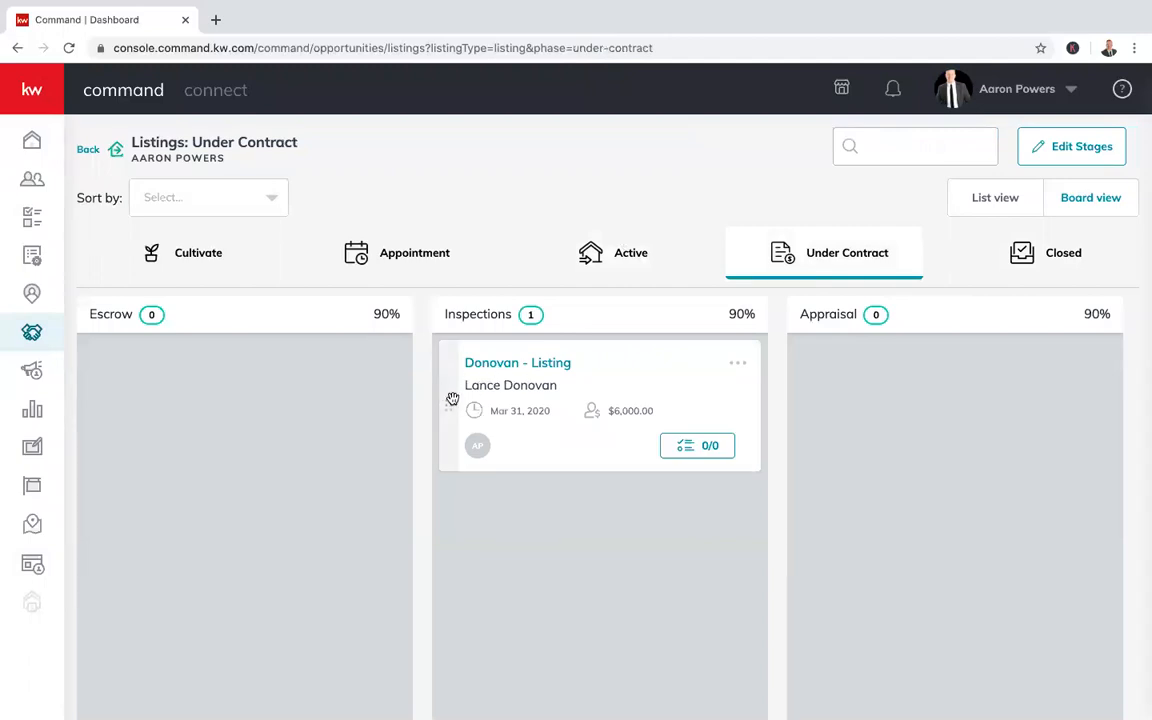
left_click_drag(450, 422, 466, 275)
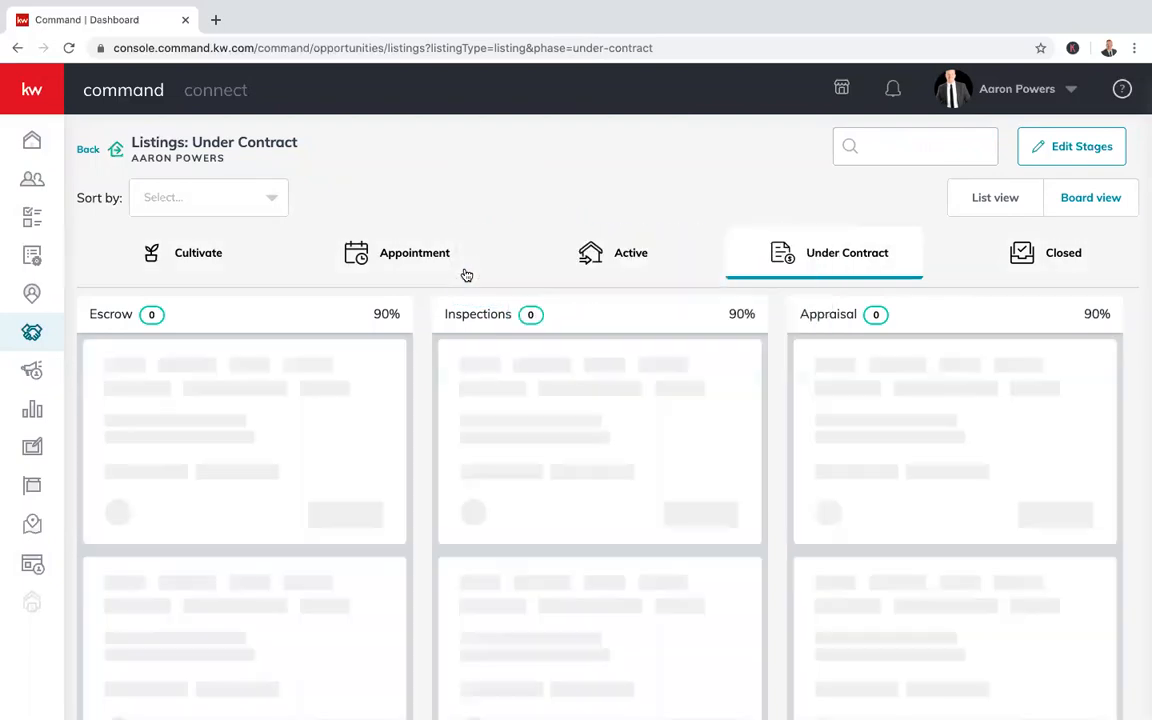
Move the $6,000.00 listing into the Active Negotiations column
left_click(607, 272)
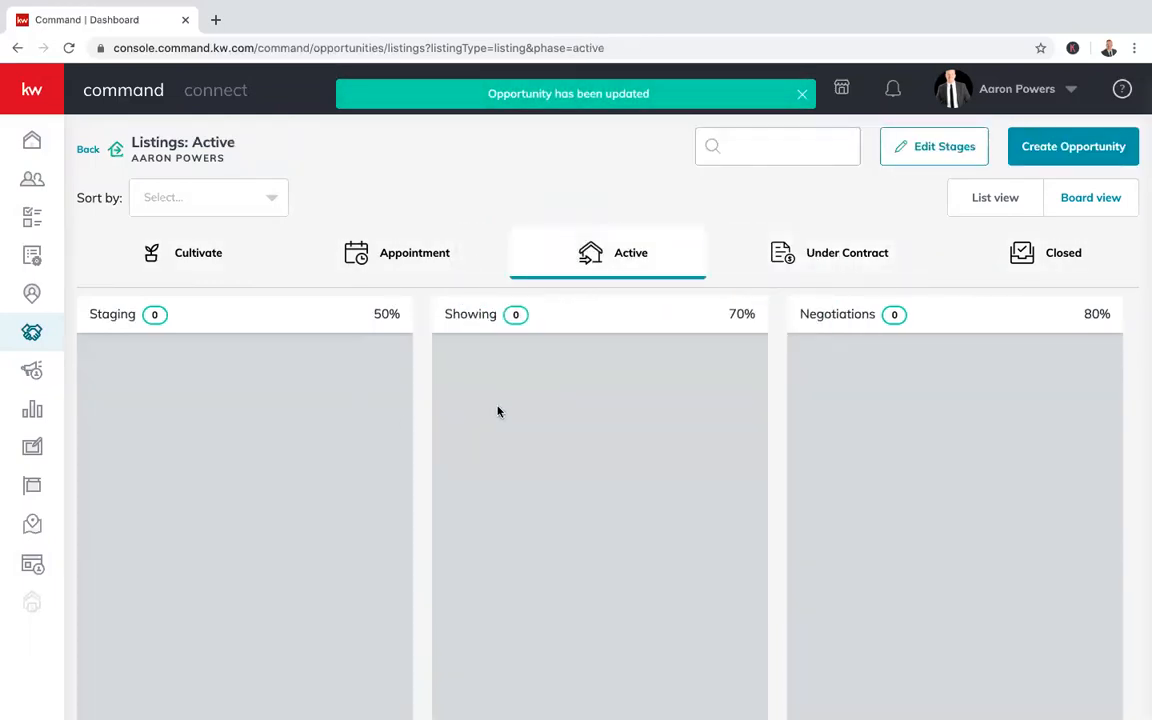
scroll(499, 415, "right", 5)
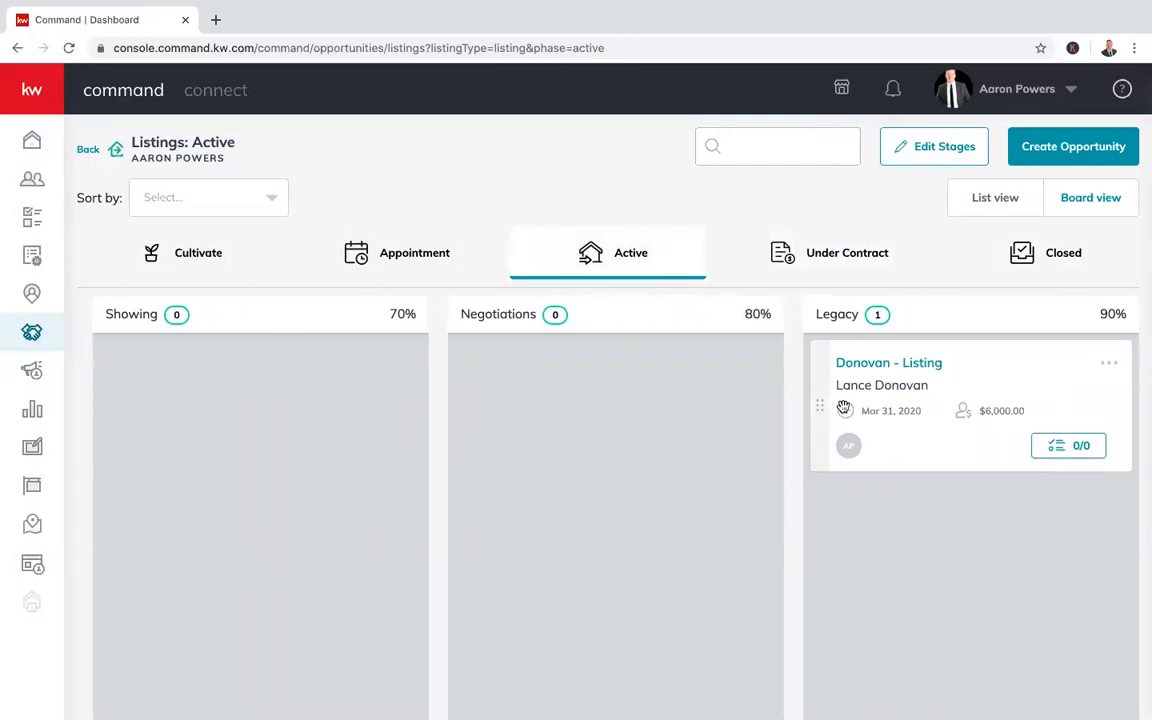
scroll(767, 409, "left", 2)
left_click_drag(961, 405, 763, 472)
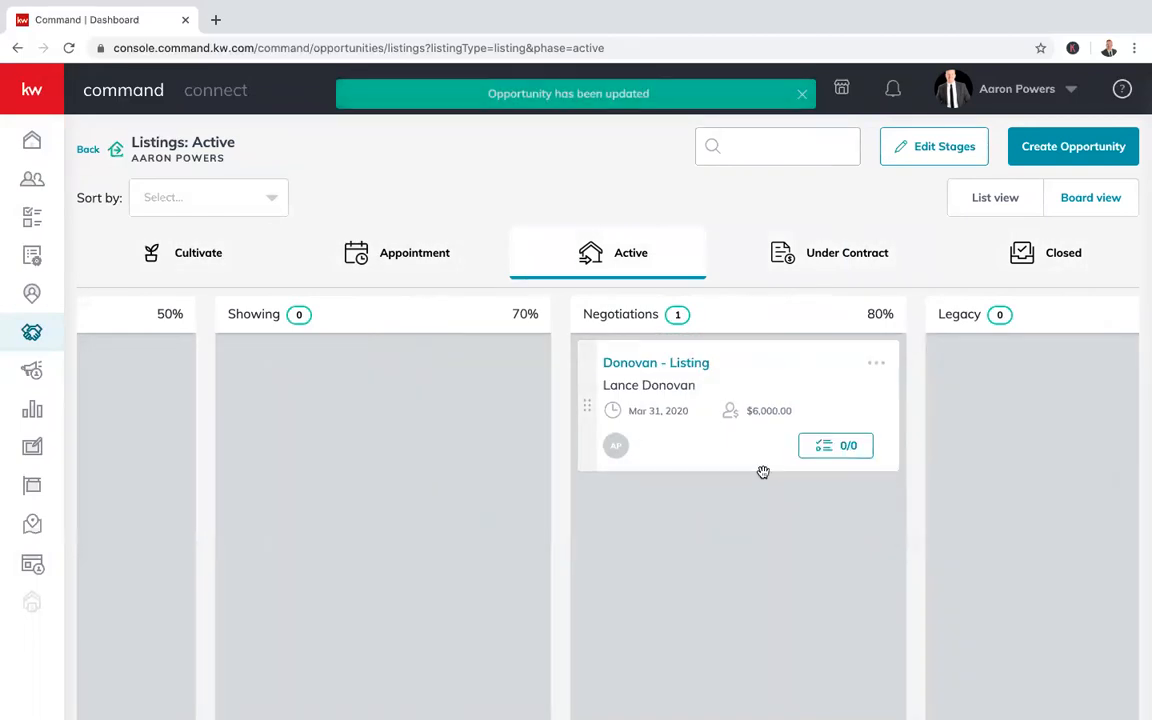
scroll(576, 527, "left", 4)
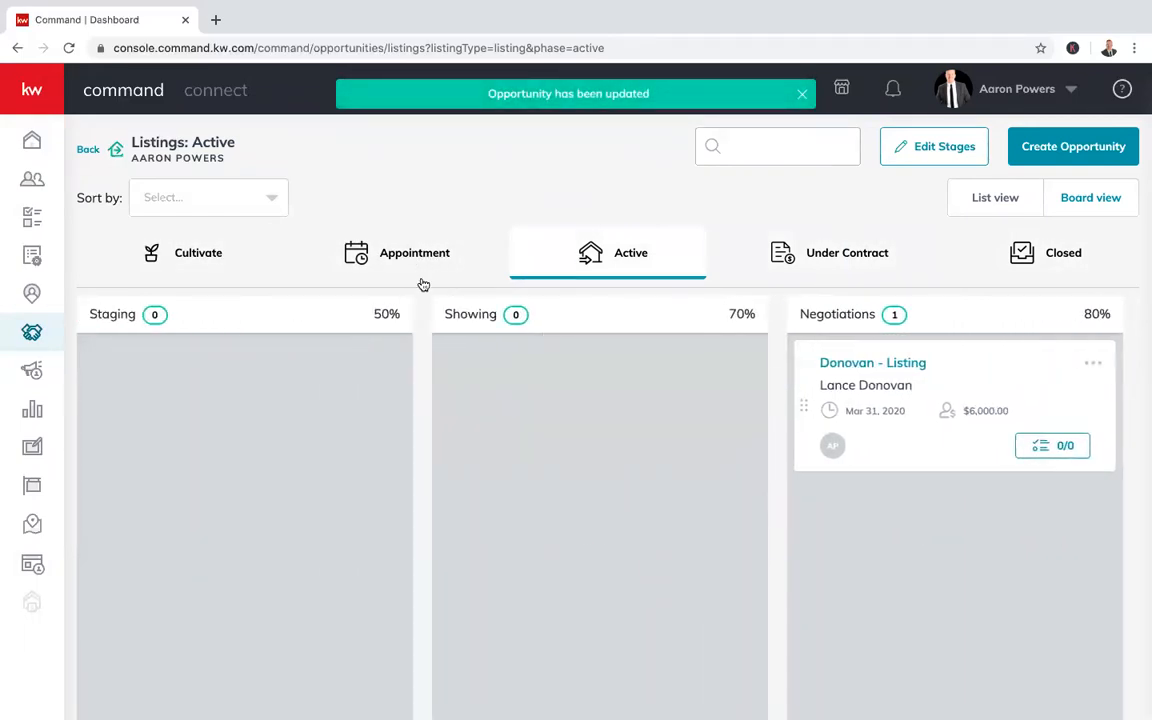
Move the Referral opportunity from Appointment into the Active Showing column
left_click(406, 242)
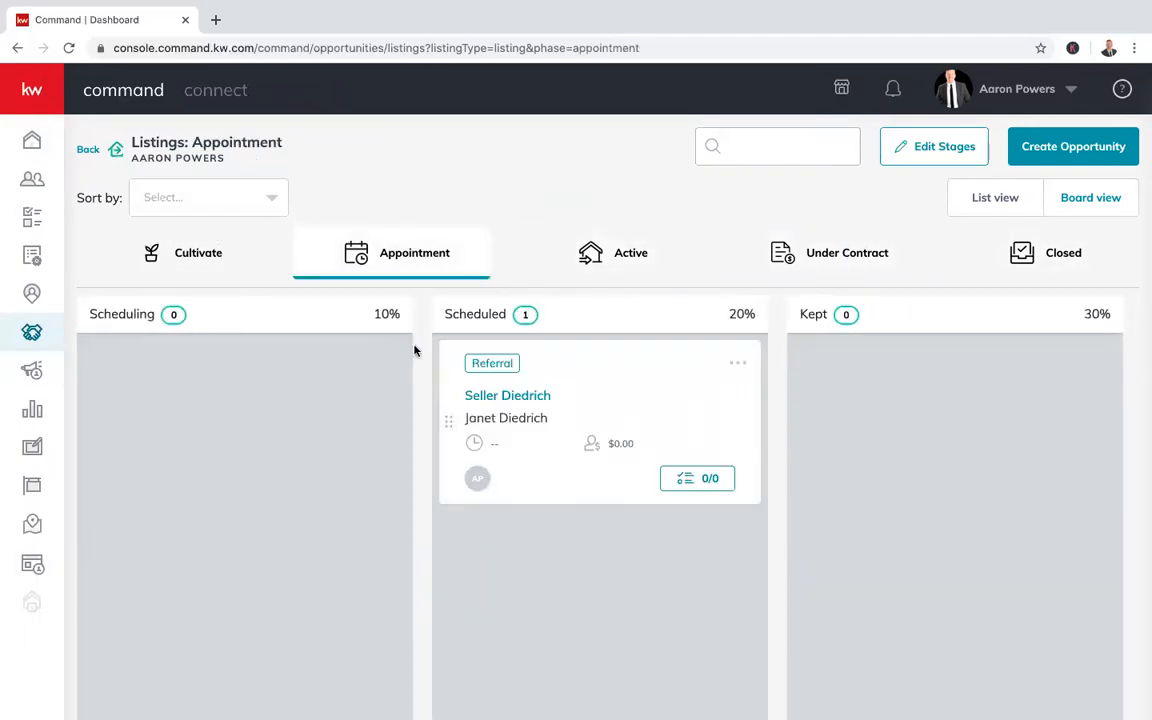
left_click_drag(445, 415, 455, 266)
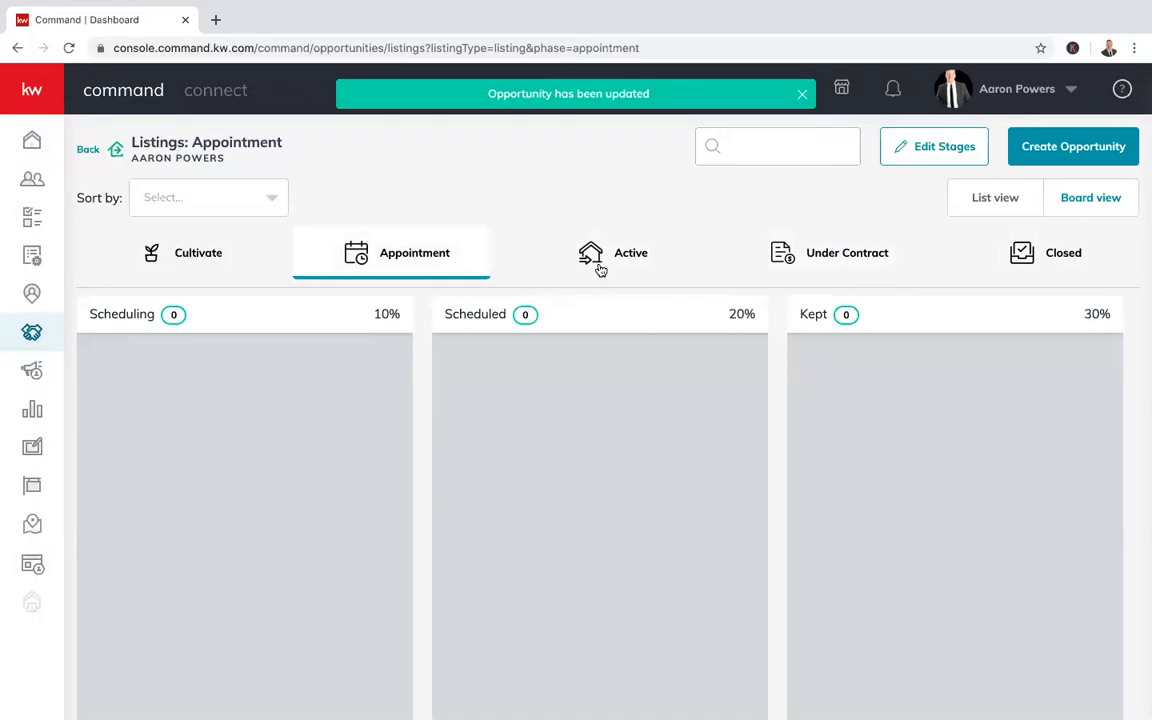
left_click(600, 258)
left_click_drag(93, 420, 436, 445)
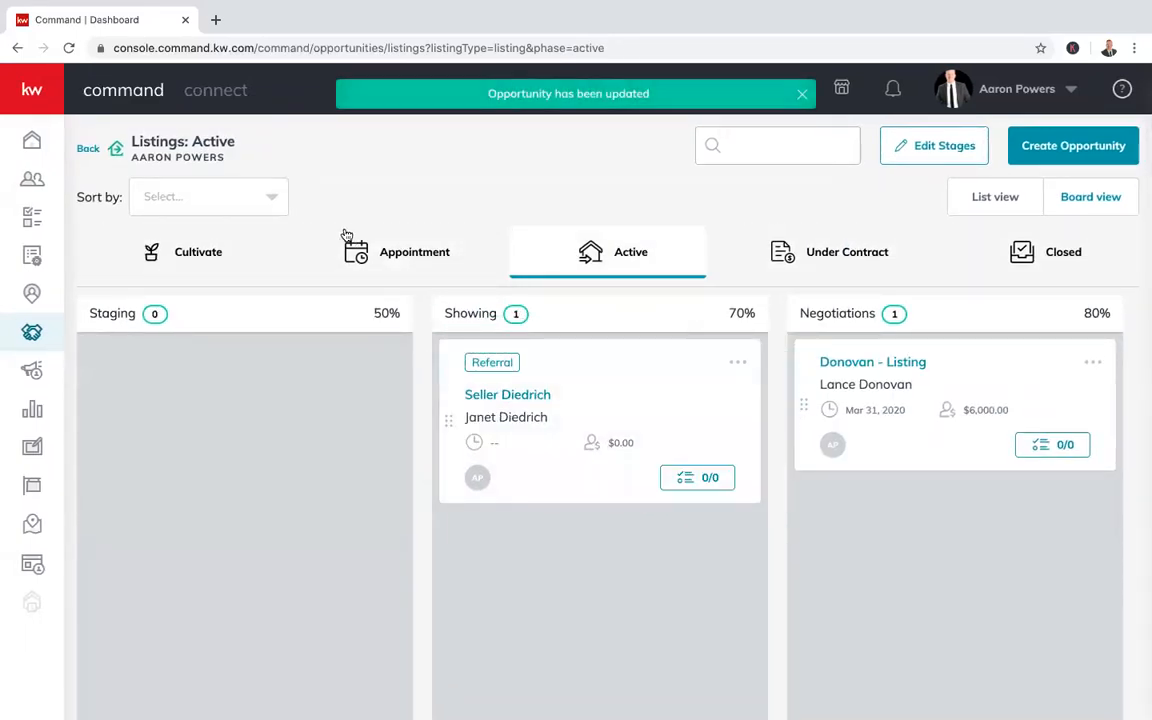
Move the Open House listing from Cultivate's Hot column into Under Contract's Inspections
left_click(350, 243)
left_click(186, 254)
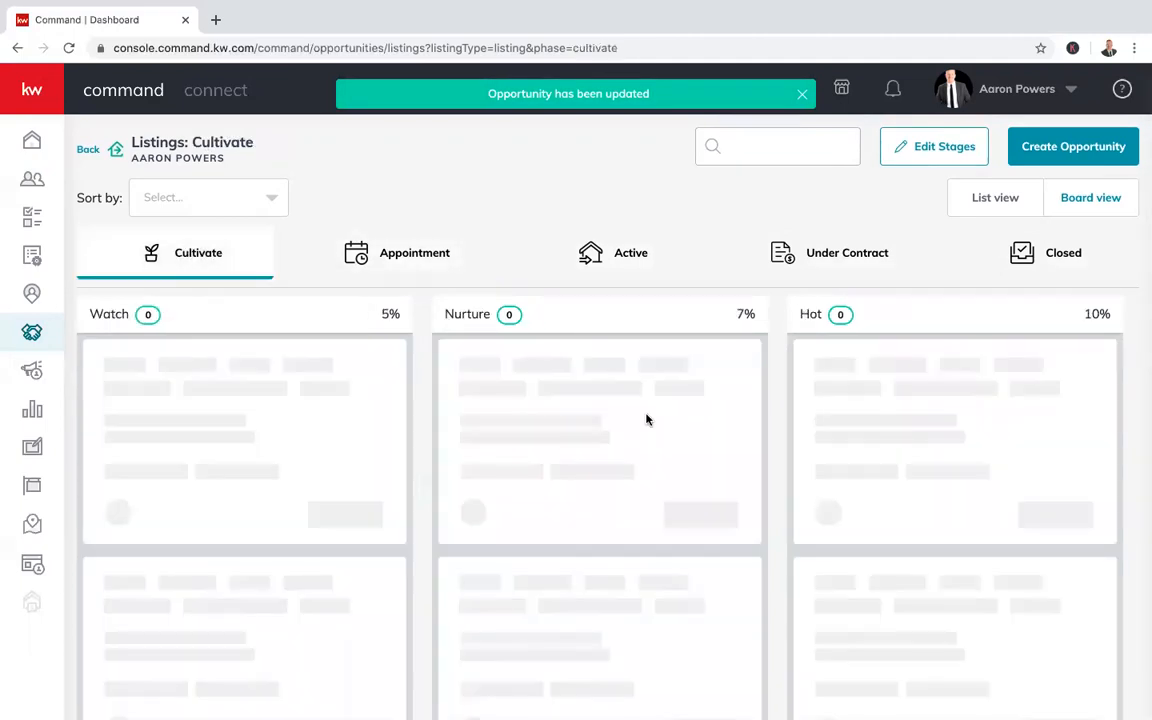
left_click_drag(806, 424, 697, 257)
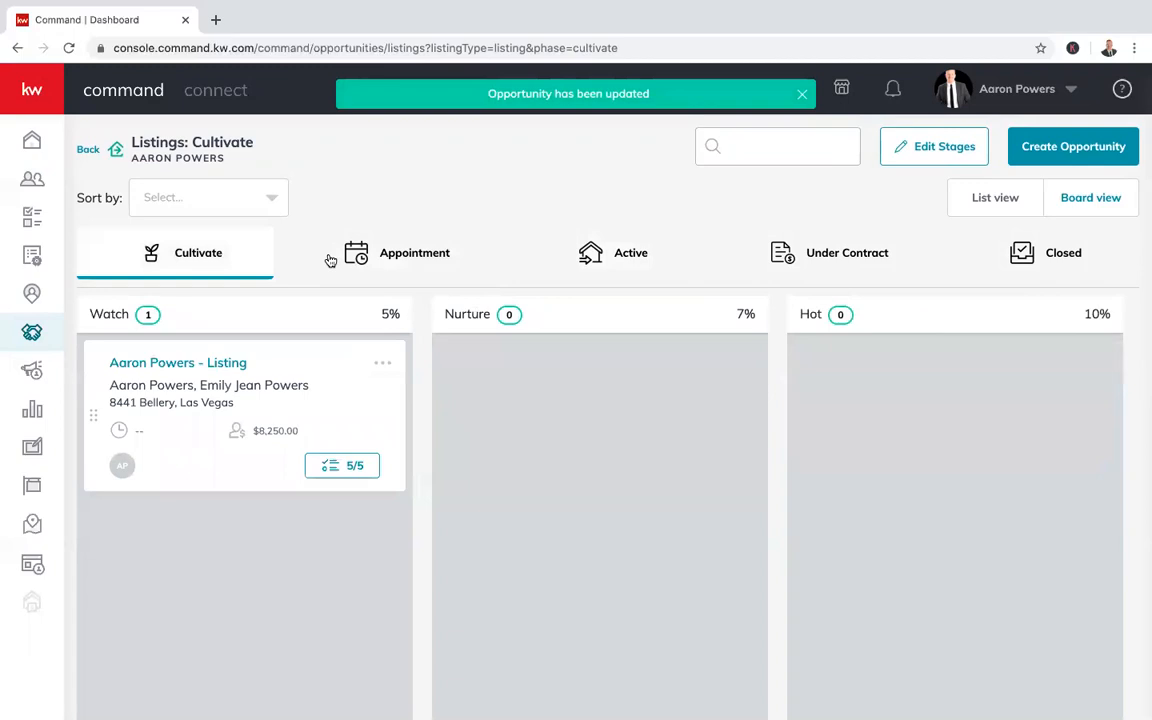
left_click(756, 260)
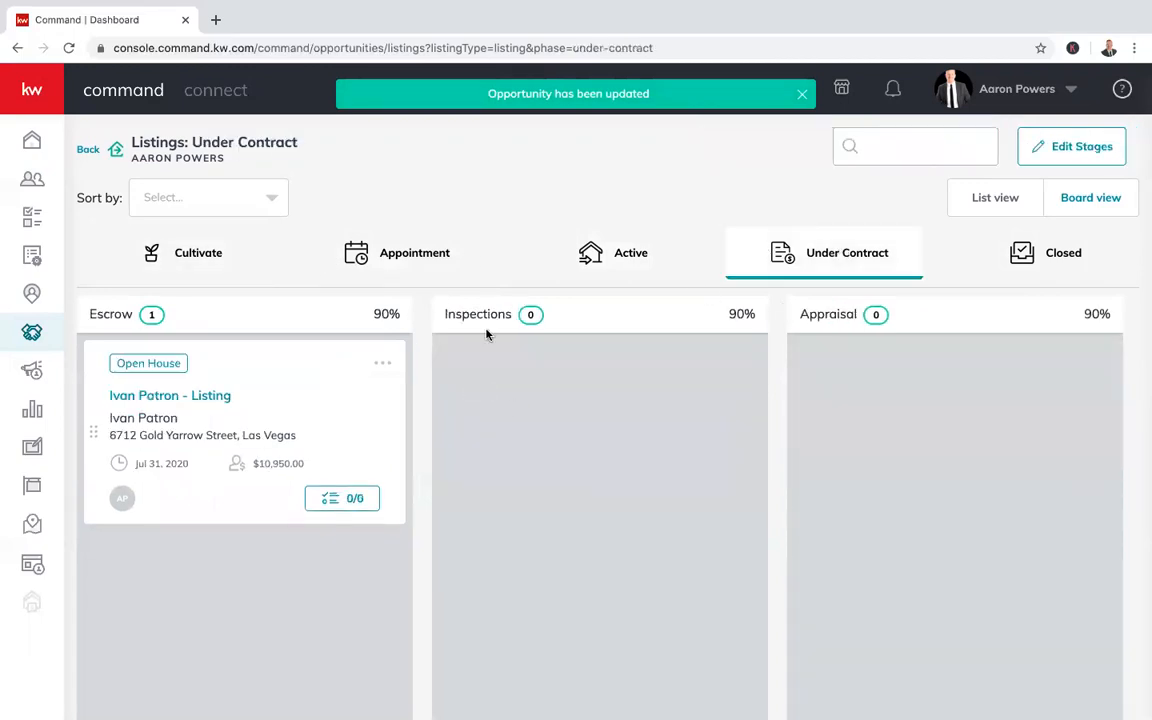
left_click_drag(92, 411, 436, 420)
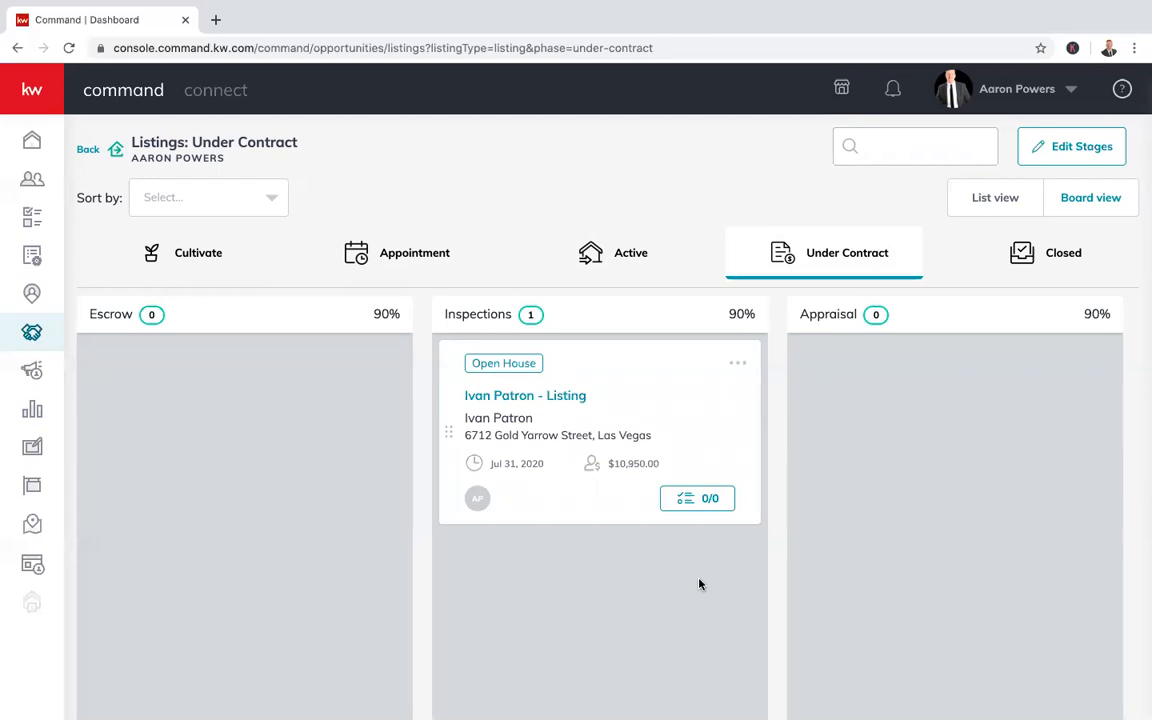
Add a seller preparation item and 'Send short video explaining the job of the home inspector' to the card's checklist
left_click(688, 501)
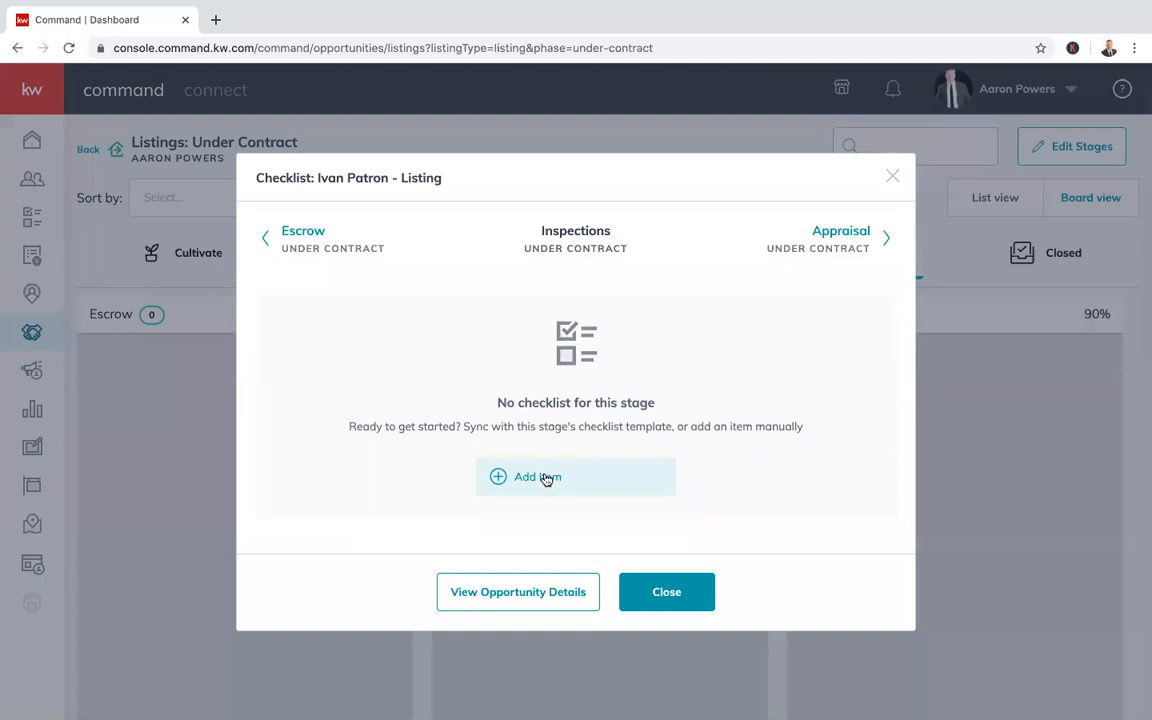
left_click(546, 480)
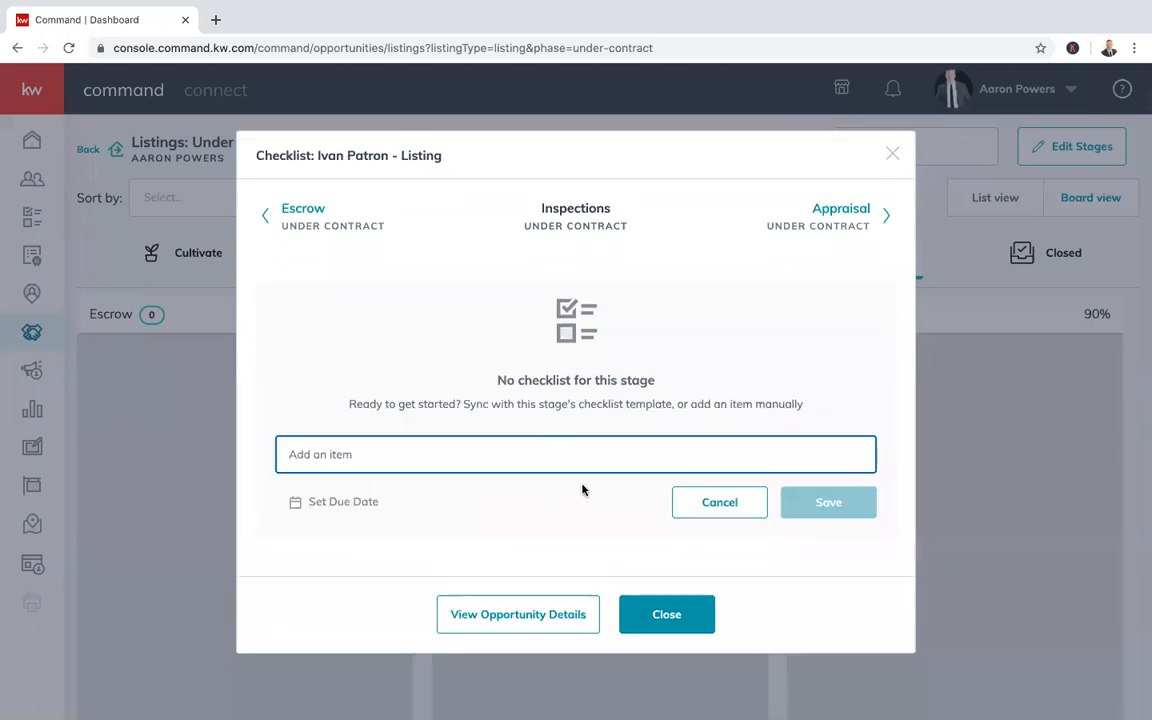
type("Perap")
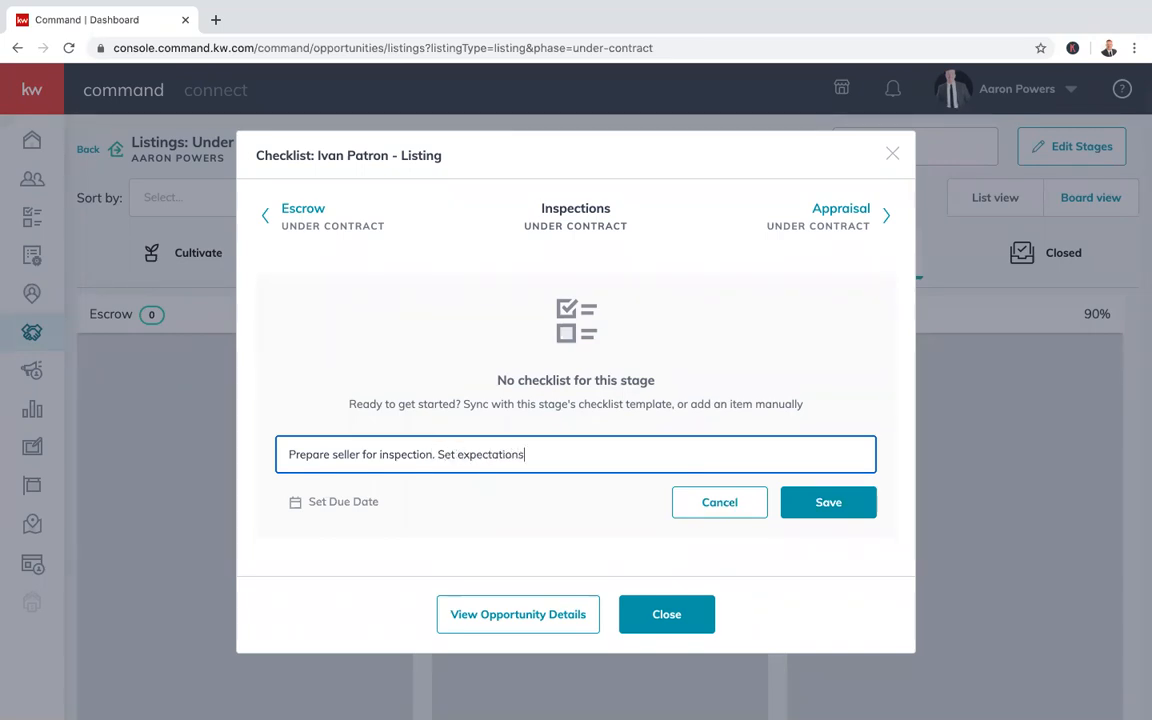
left_click(826, 501)
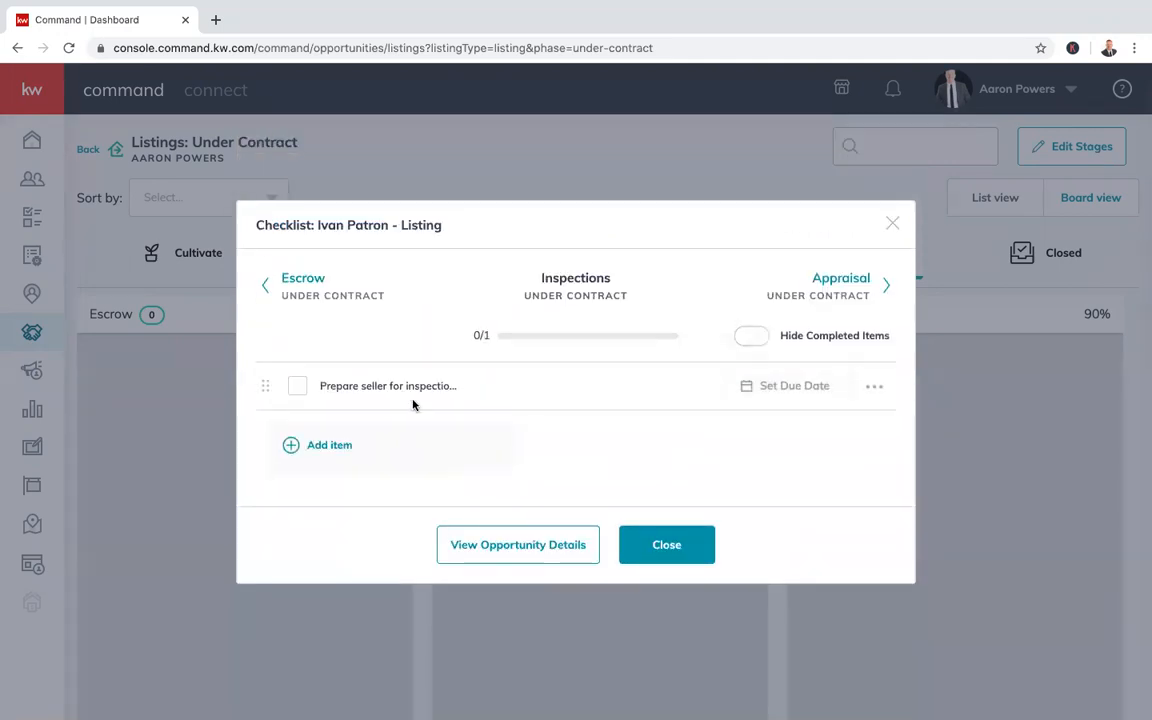
left_click(340, 444)
type("send")
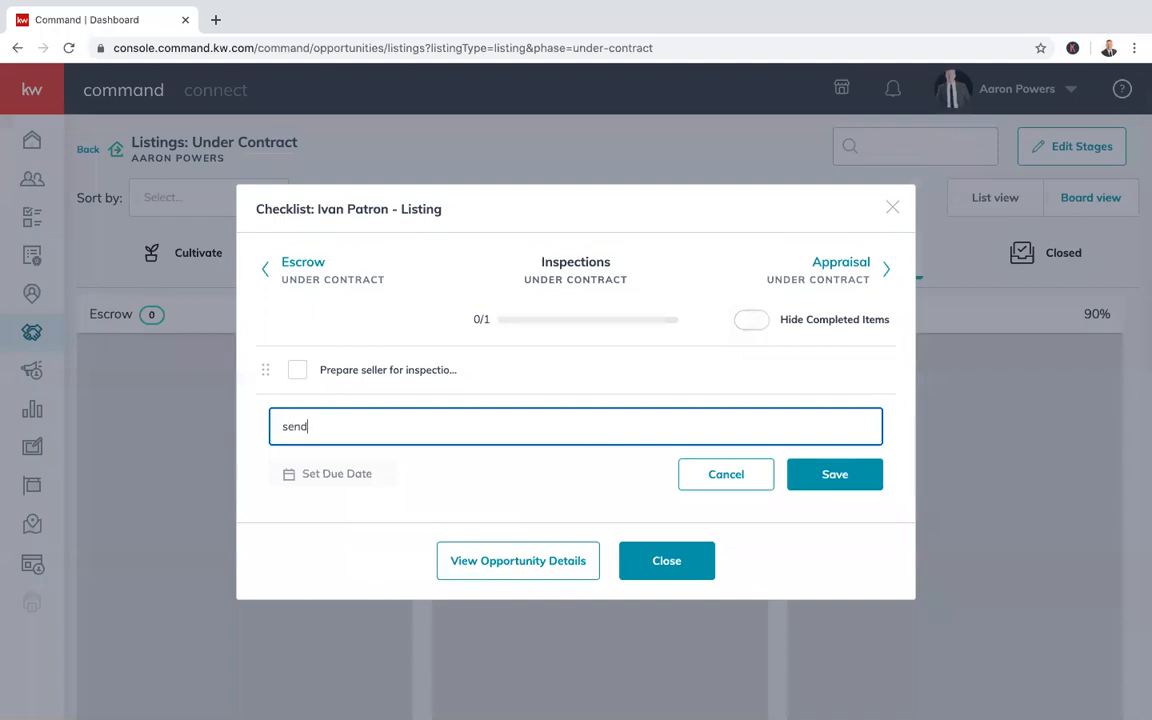
key("BackSpace")
type("Send short video explaining t")
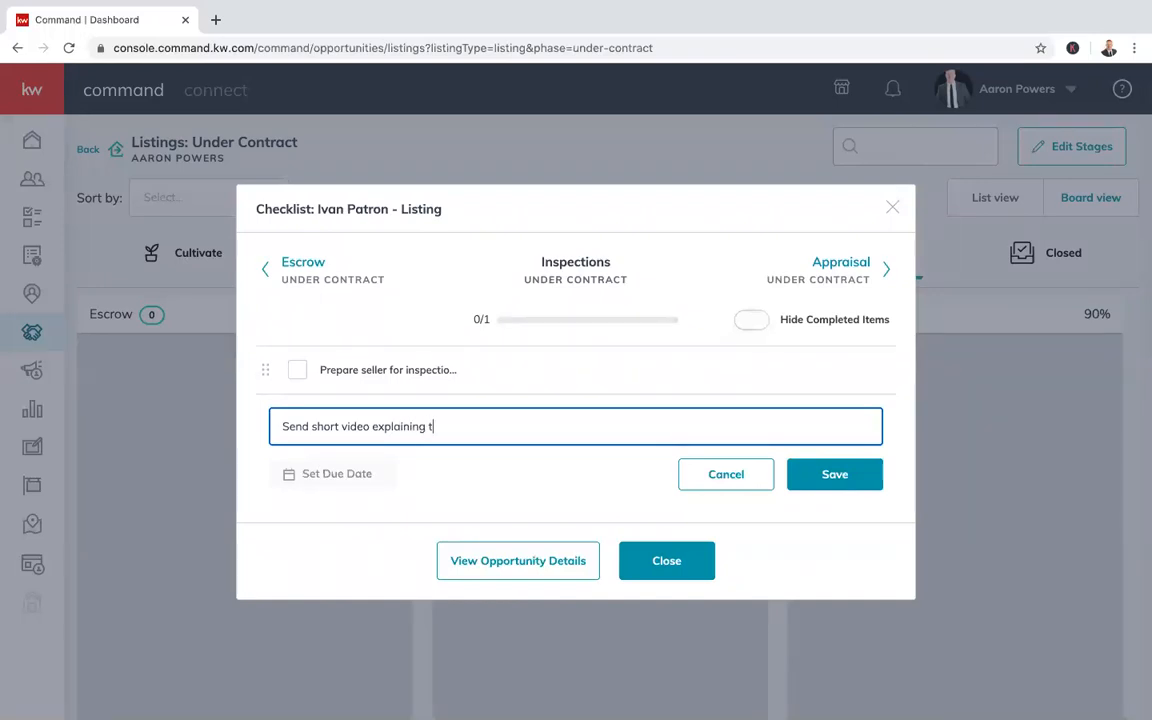
type("he job of the home inspector")
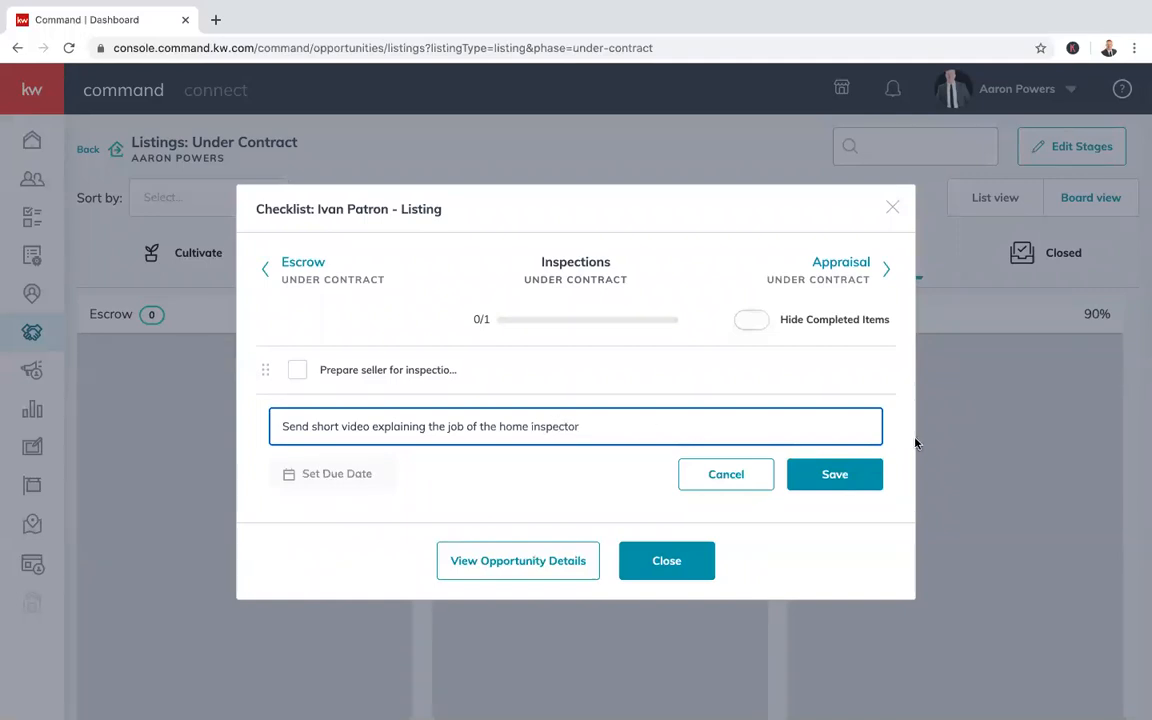
left_click(864, 474)
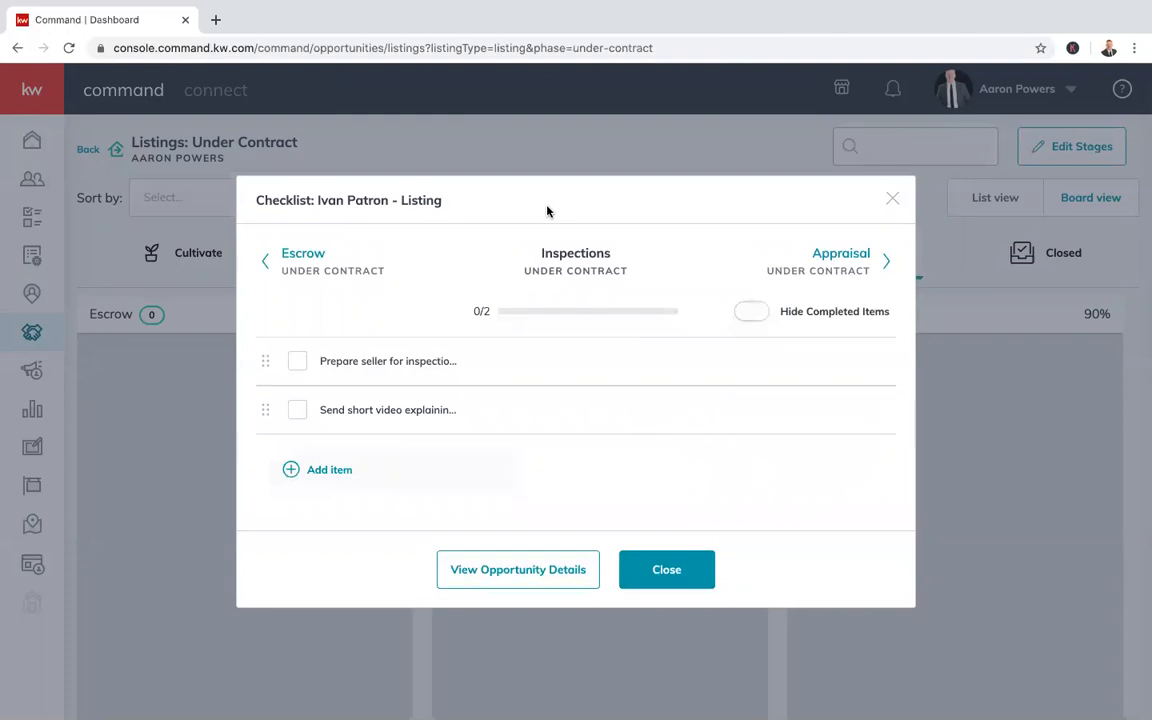
left_click(666, 590)
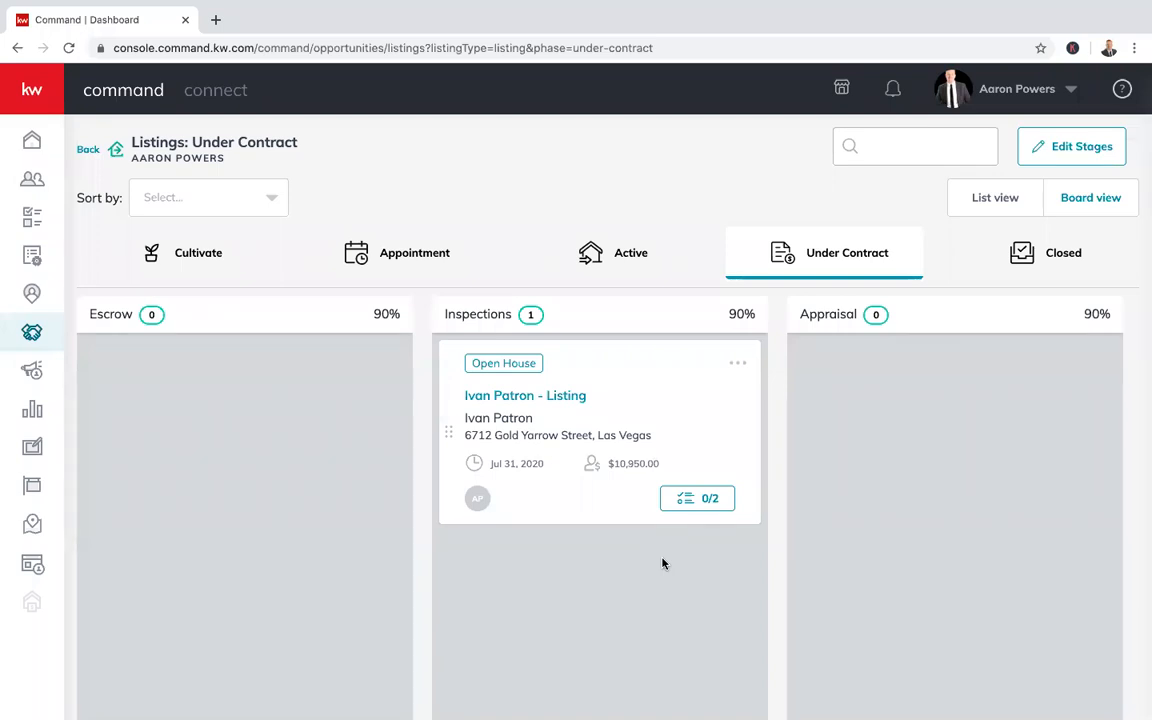
Browse the Active and Appointment listing boards
left_click(618, 264)
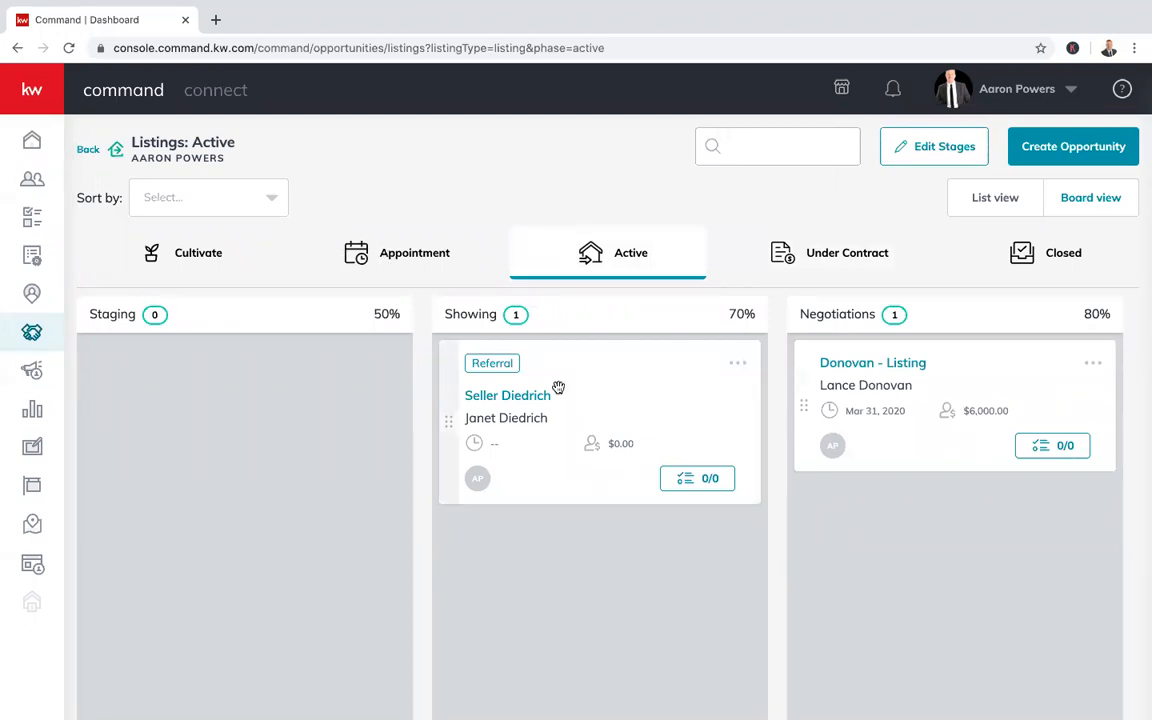
scroll(494, 472, "right", 4)
scroll(494, 478, "right", 3)
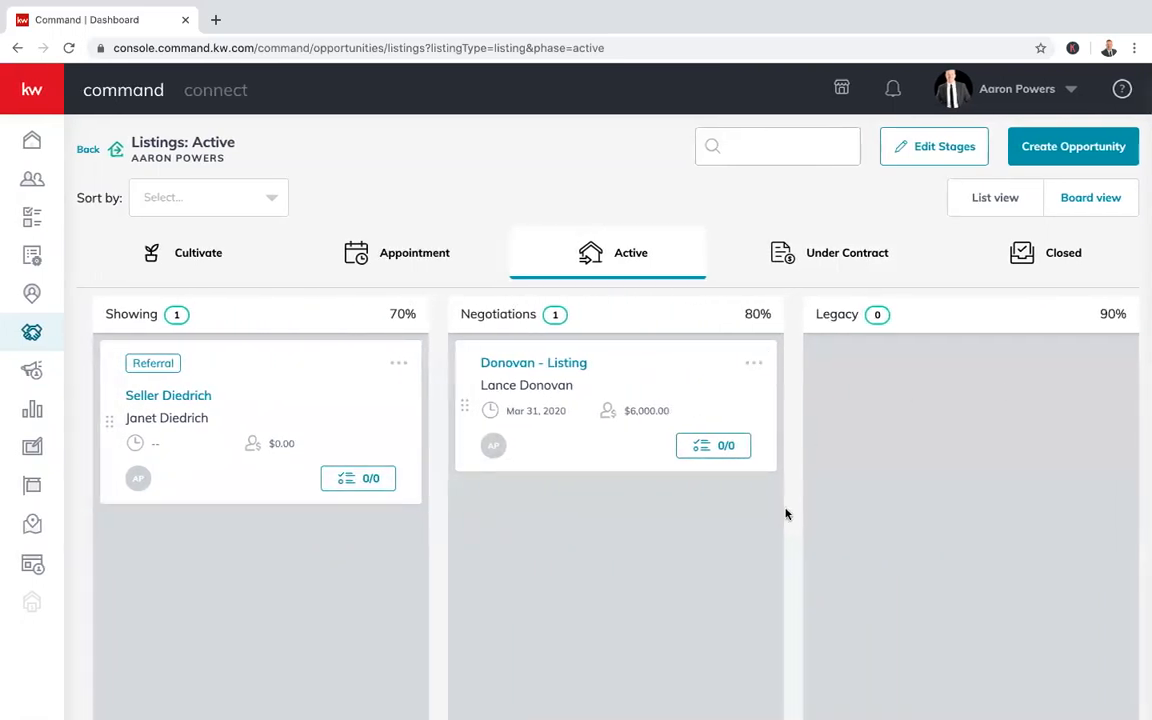
scroll(665, 459, "left", 4)
scroll(665, 459, "left", 3)
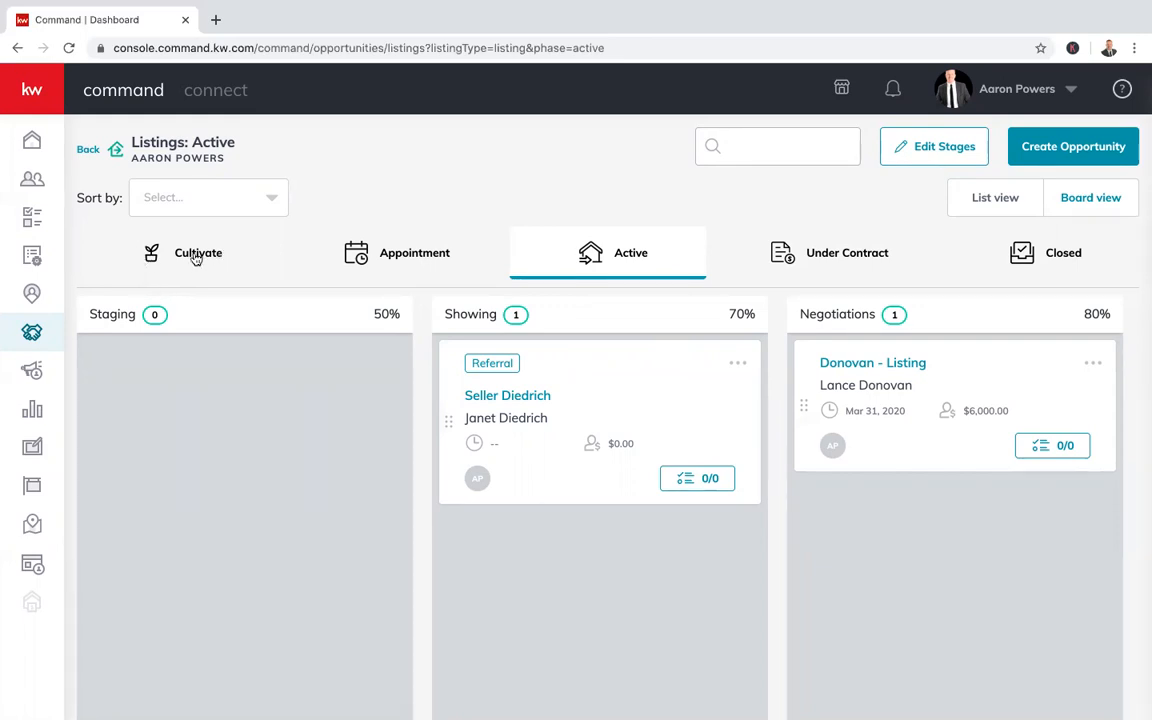
left_click(383, 253)
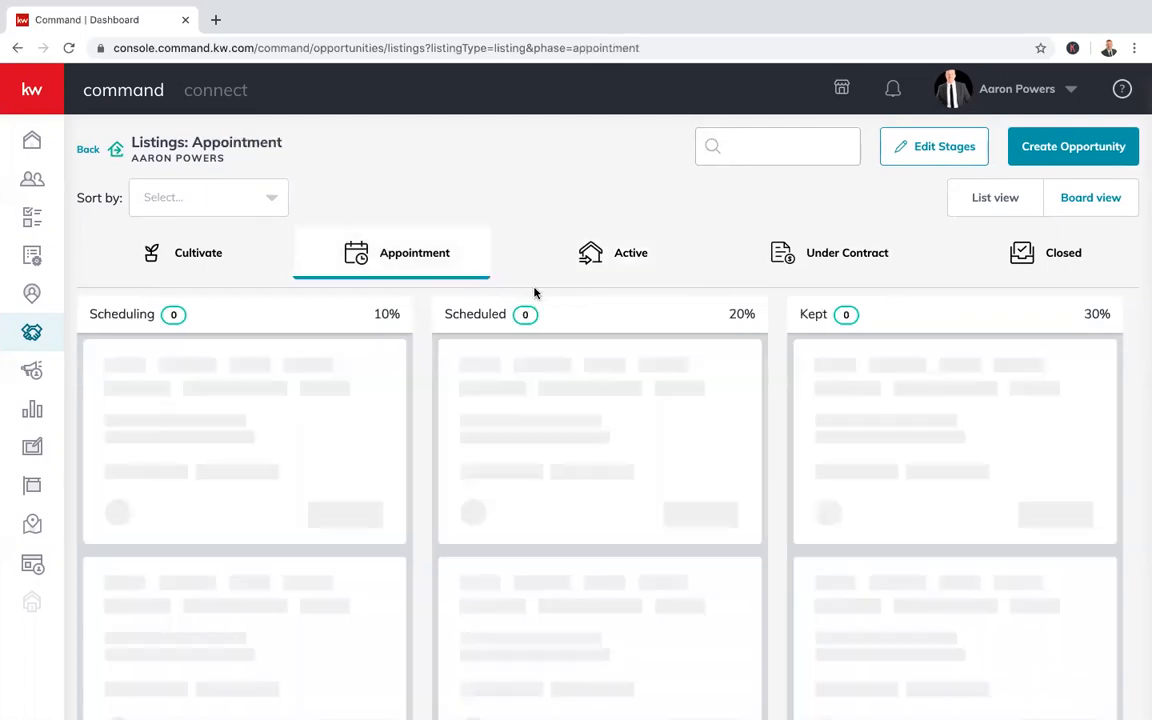
scroll(590, 464, "down", 1)
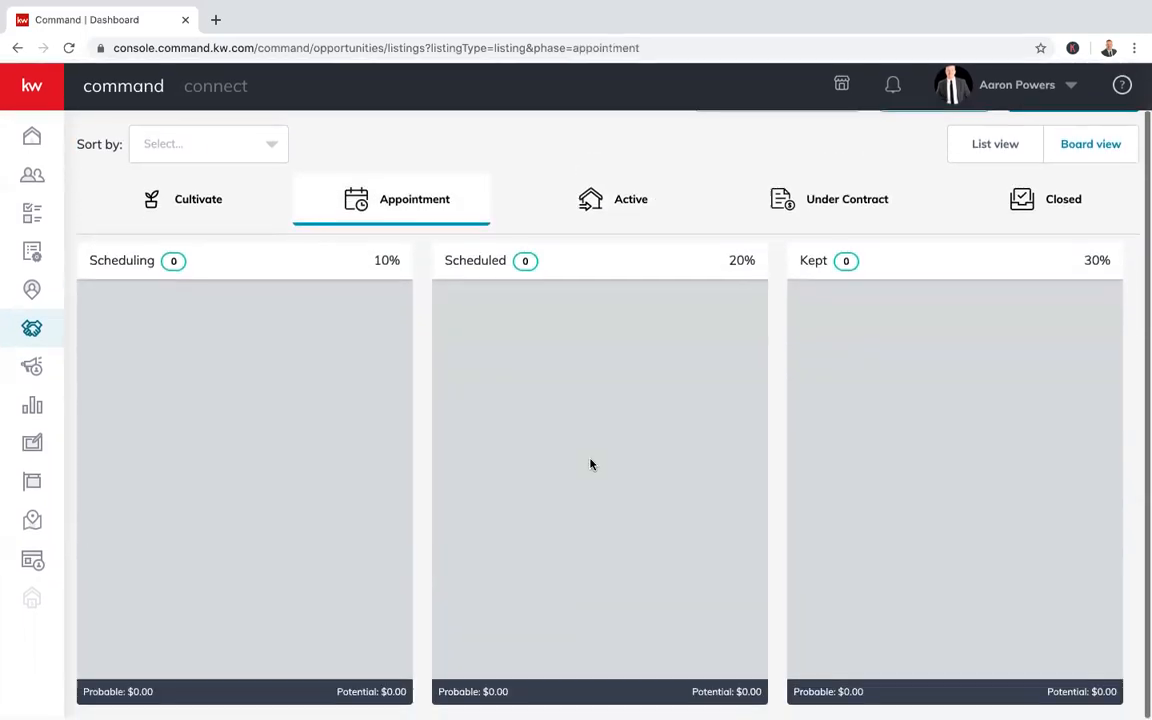
scroll(262, 321, "up", 1)
Sort the listings by Commission and view the Active board
left_click(171, 258)
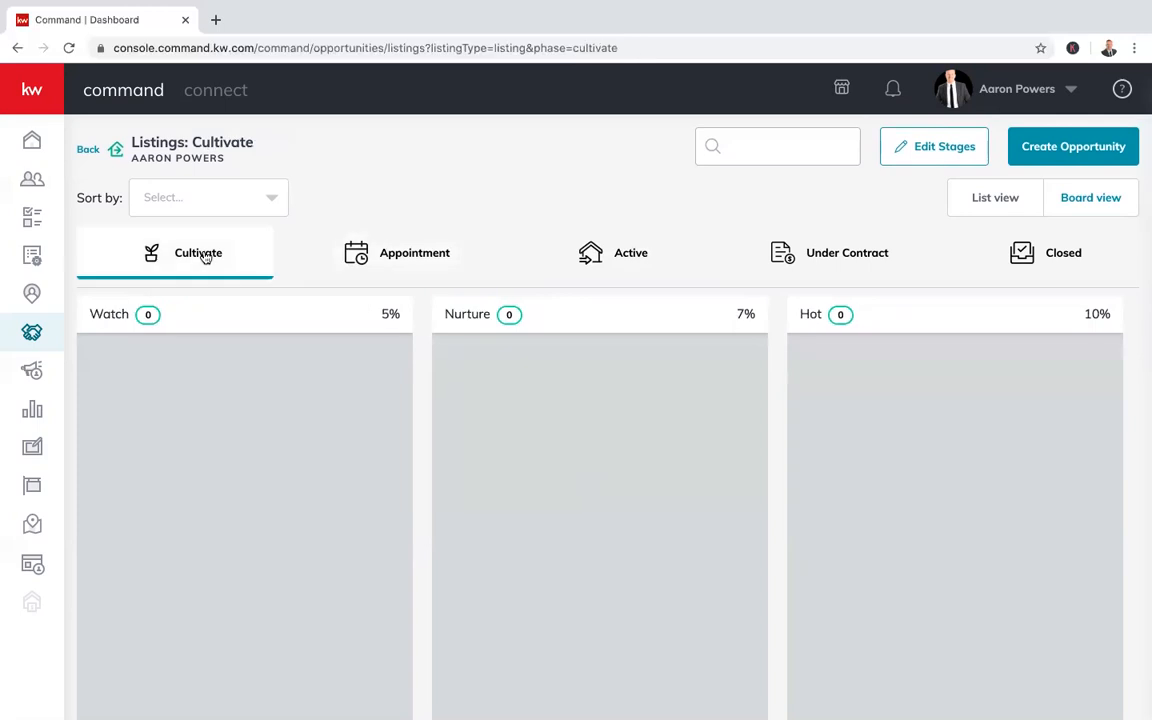
left_click(262, 205)
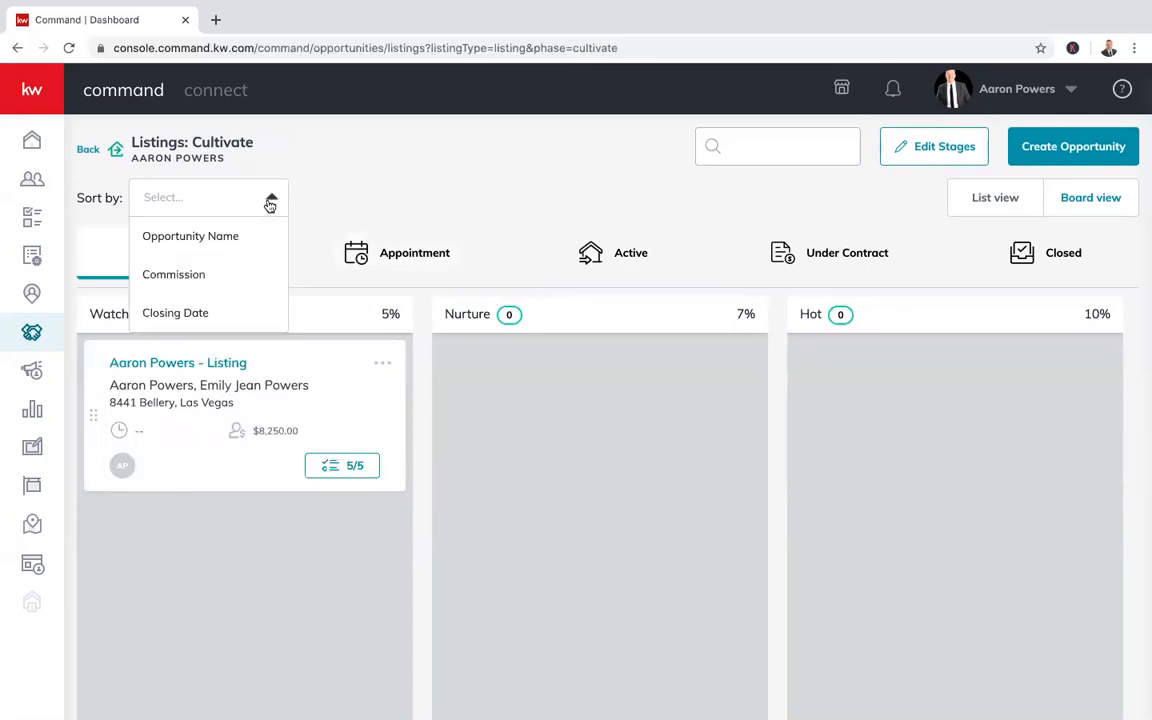
left_click(184, 280)
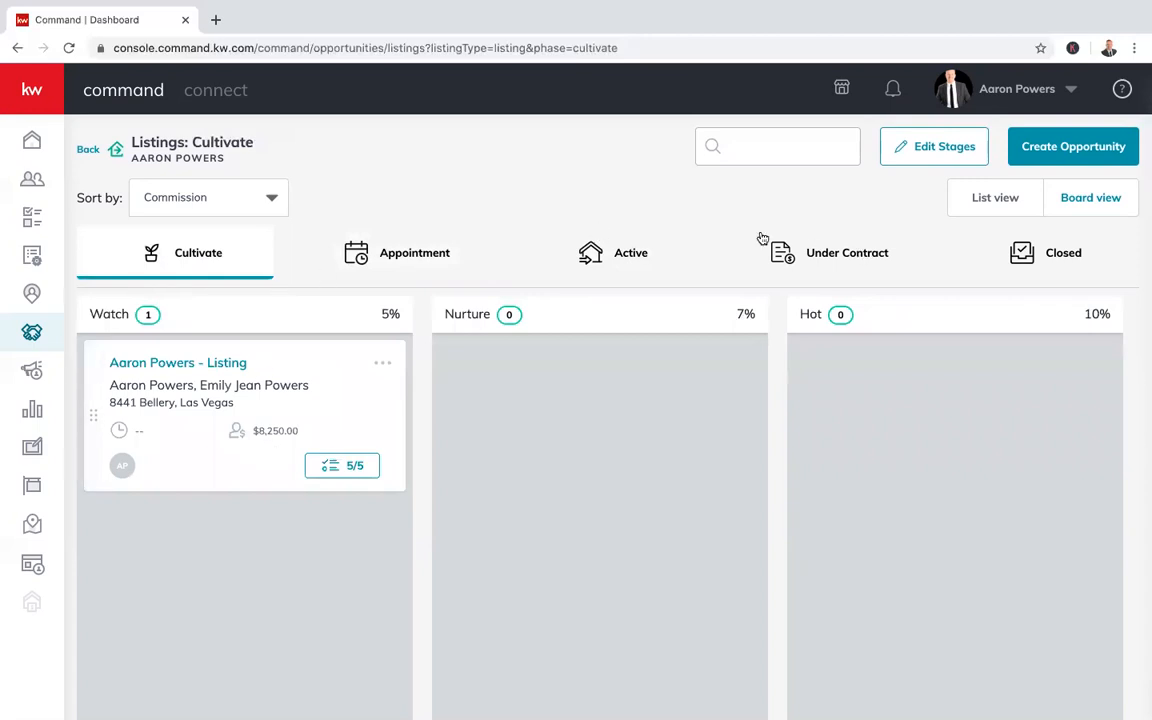
left_click(612, 260)
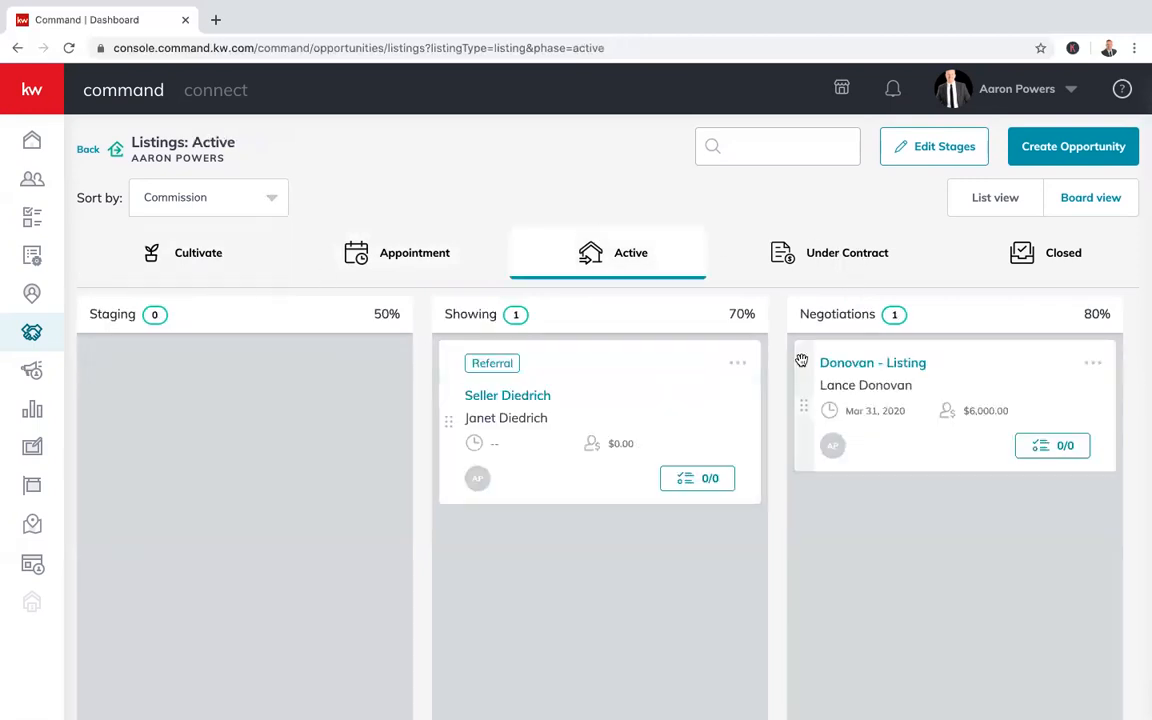
left_click(826, 256)
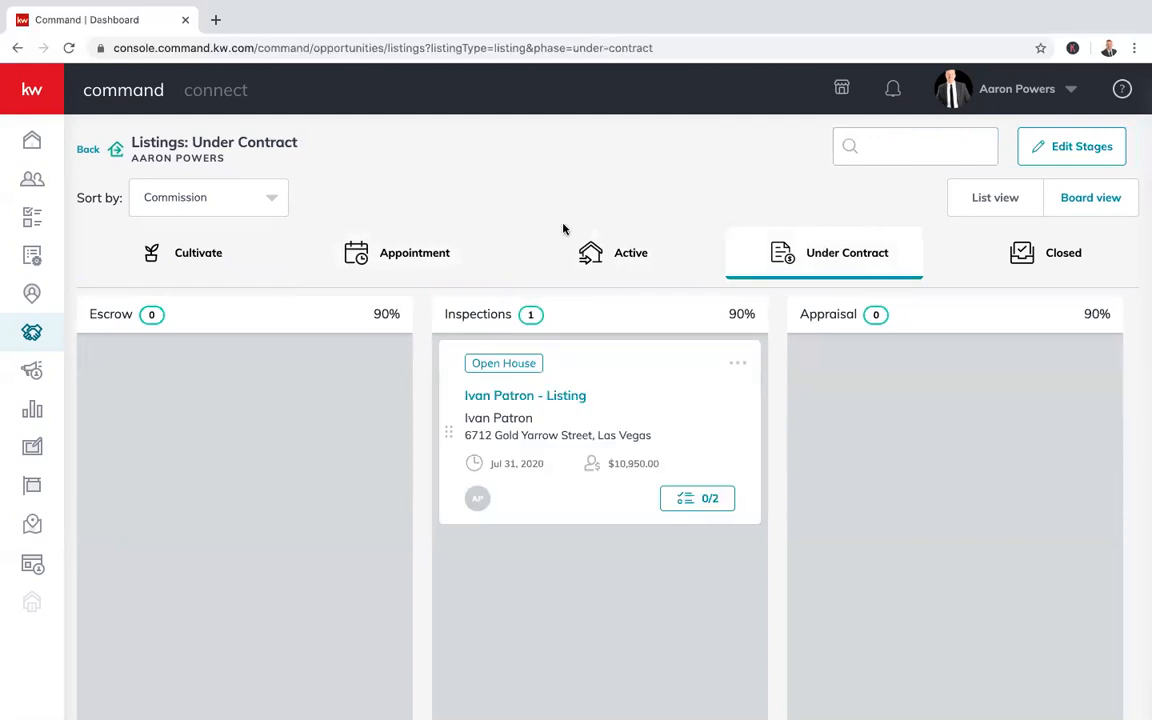
left_click_drag(581, 302, 585, 256)
left_click_drag(602, 360, 603, 222)
left_click_drag(532, 437, 595, 252)
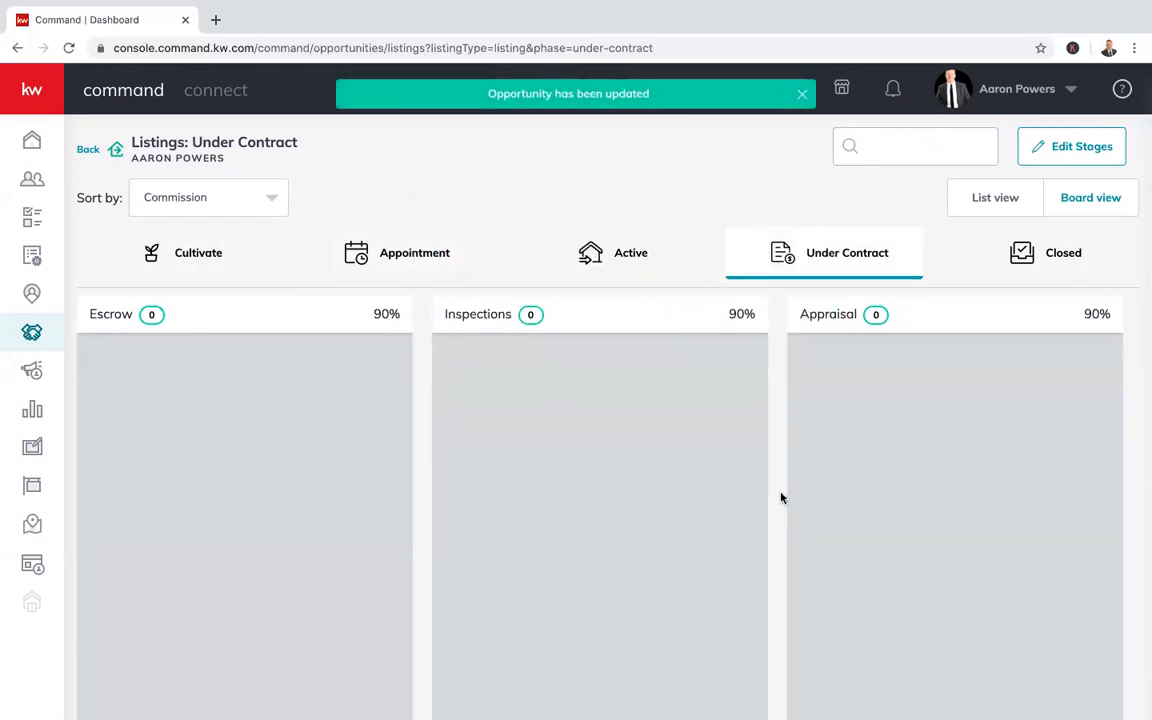
left_click(639, 272)
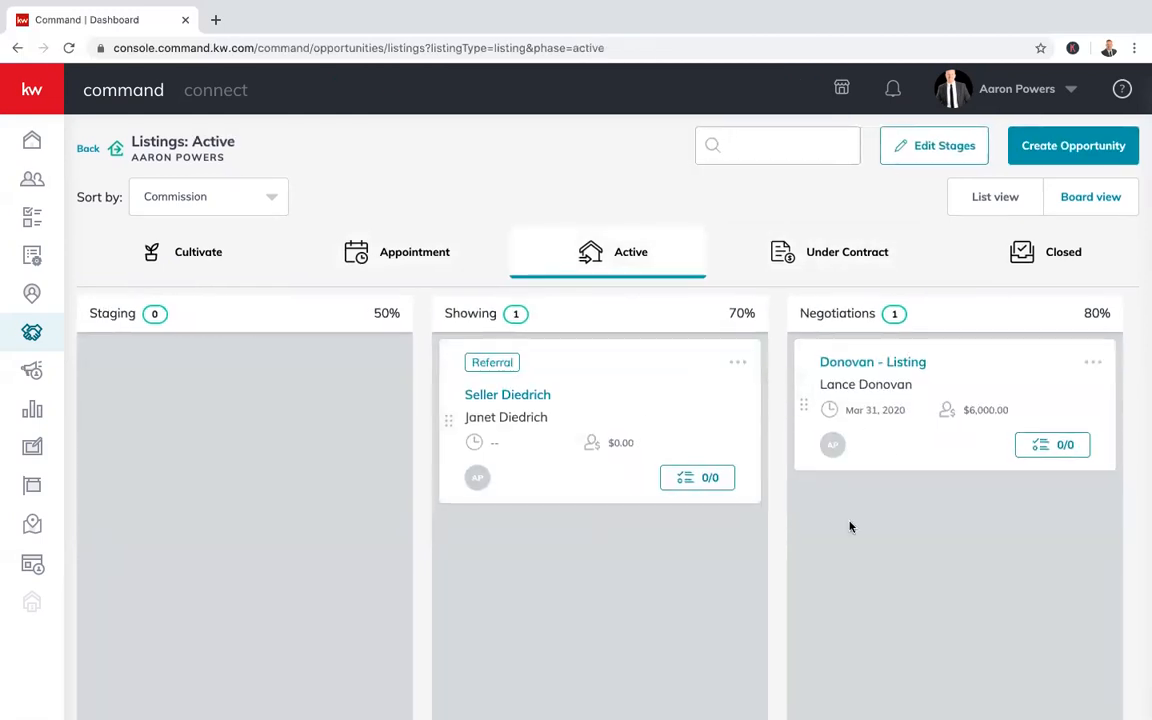
scroll(517, 586, "right", 4)
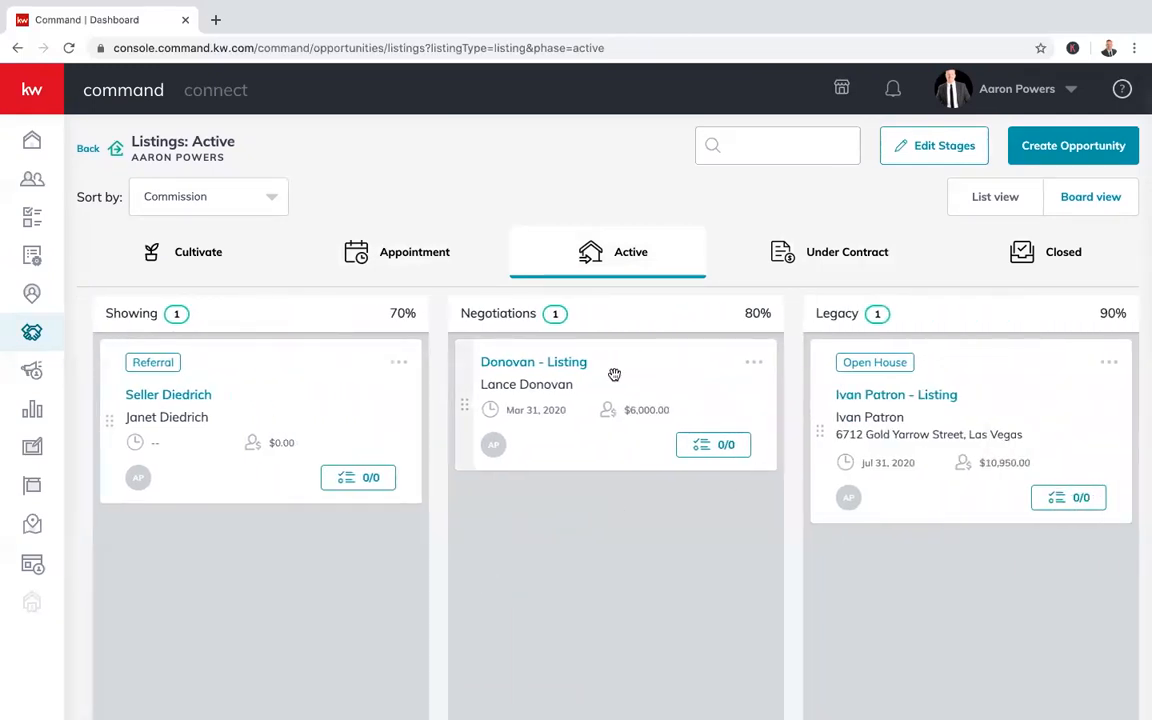
left_click_drag(850, 440, 532, 553)
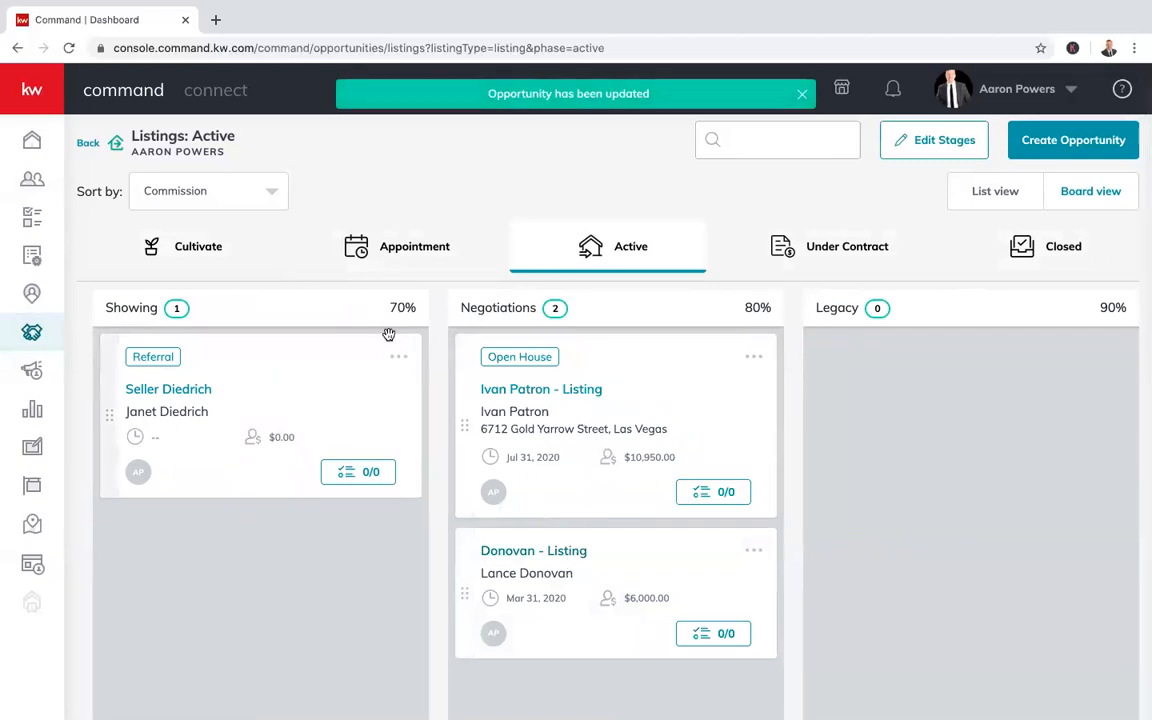
left_click(205, 196)
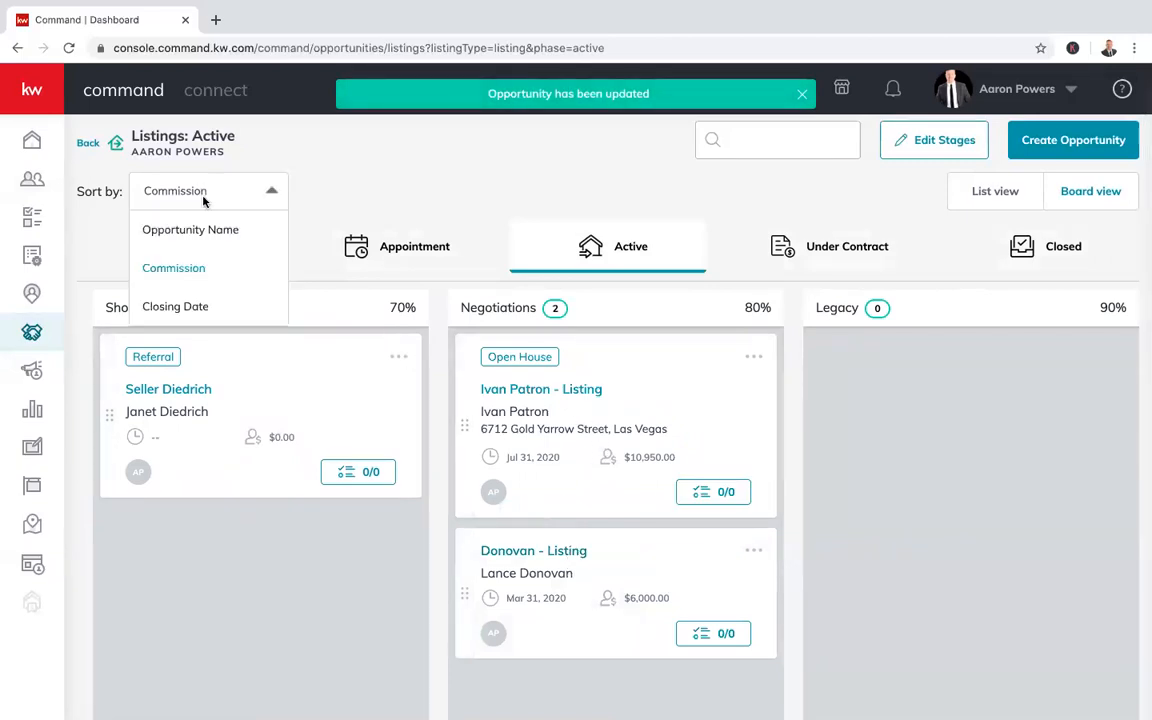
Sort the Active listings first by Opportunity Name, then by Closing Date
left_click(190, 276)
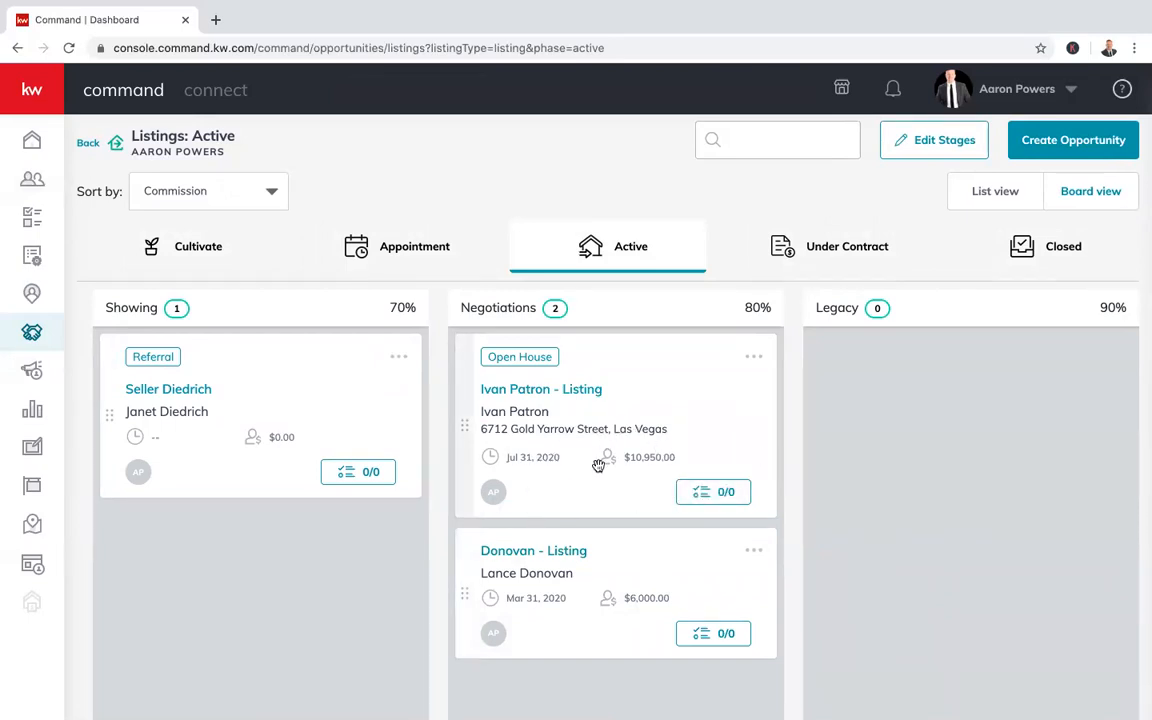
left_click(224, 192)
left_click(205, 232)
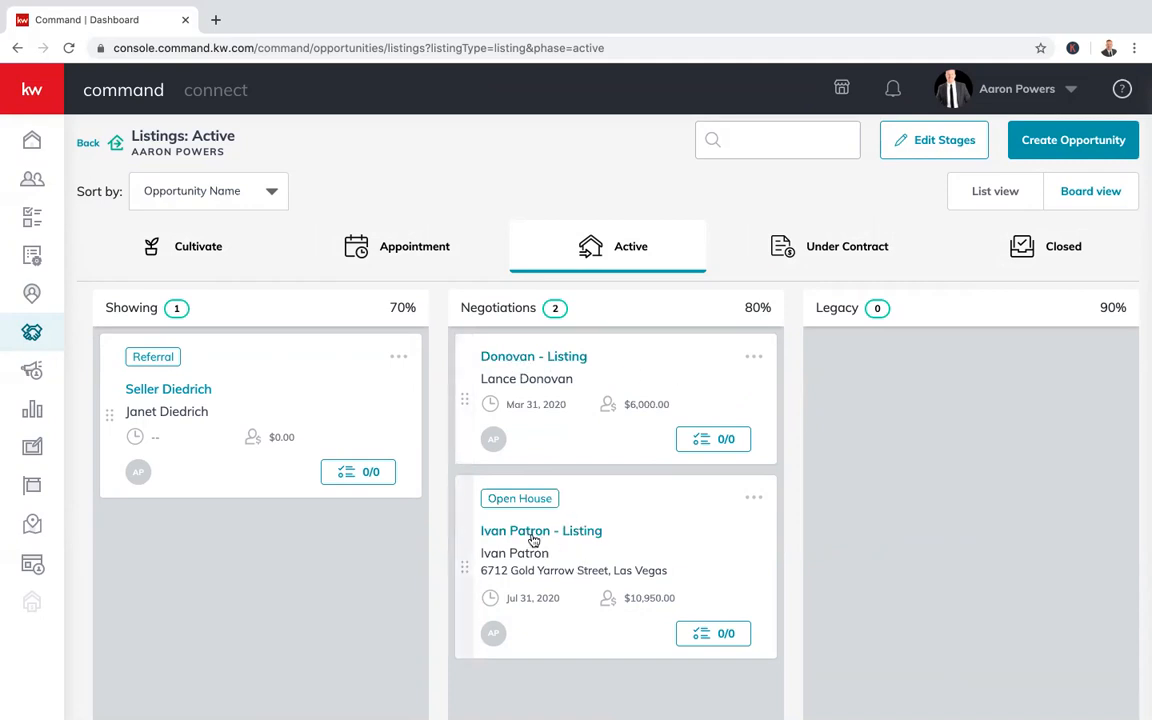
left_click(236, 191)
left_click(194, 303)
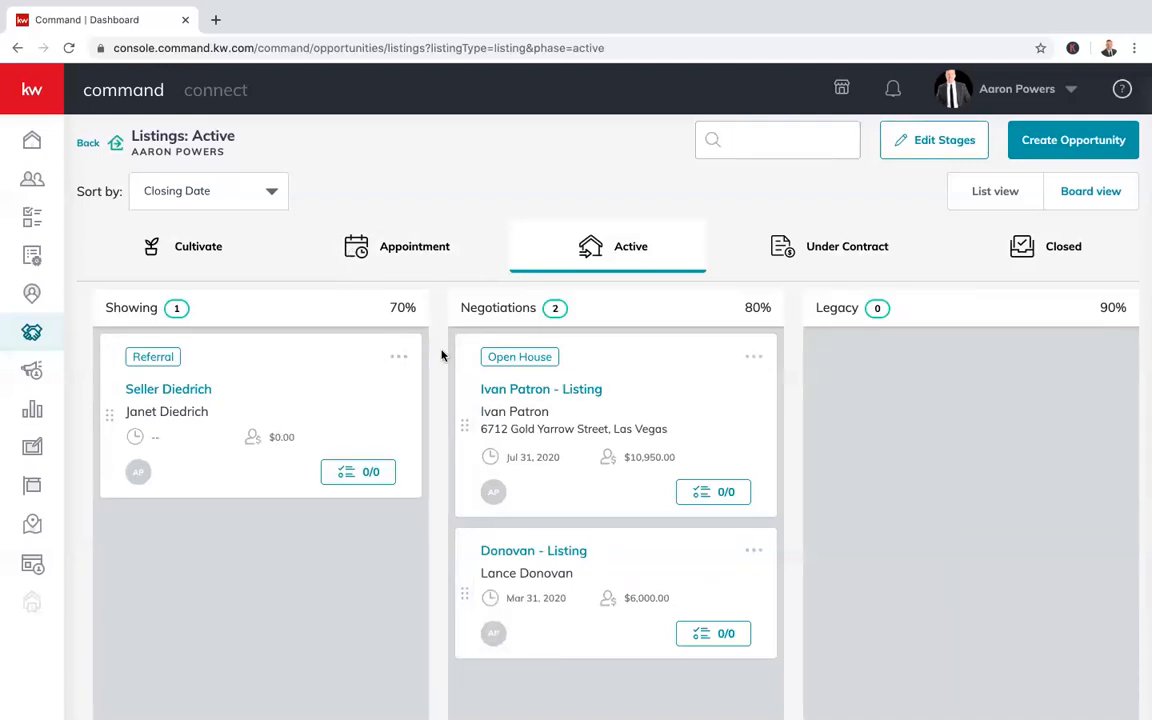
left_click(178, 232)
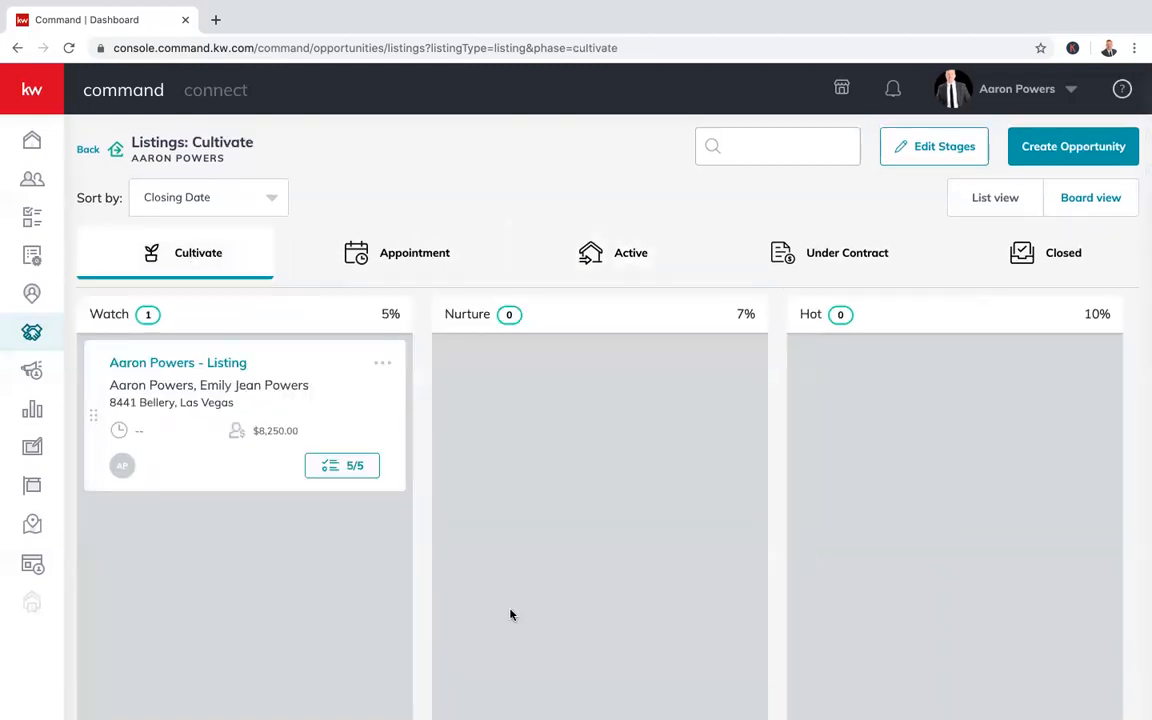
scroll(585, 455, "down", 1)
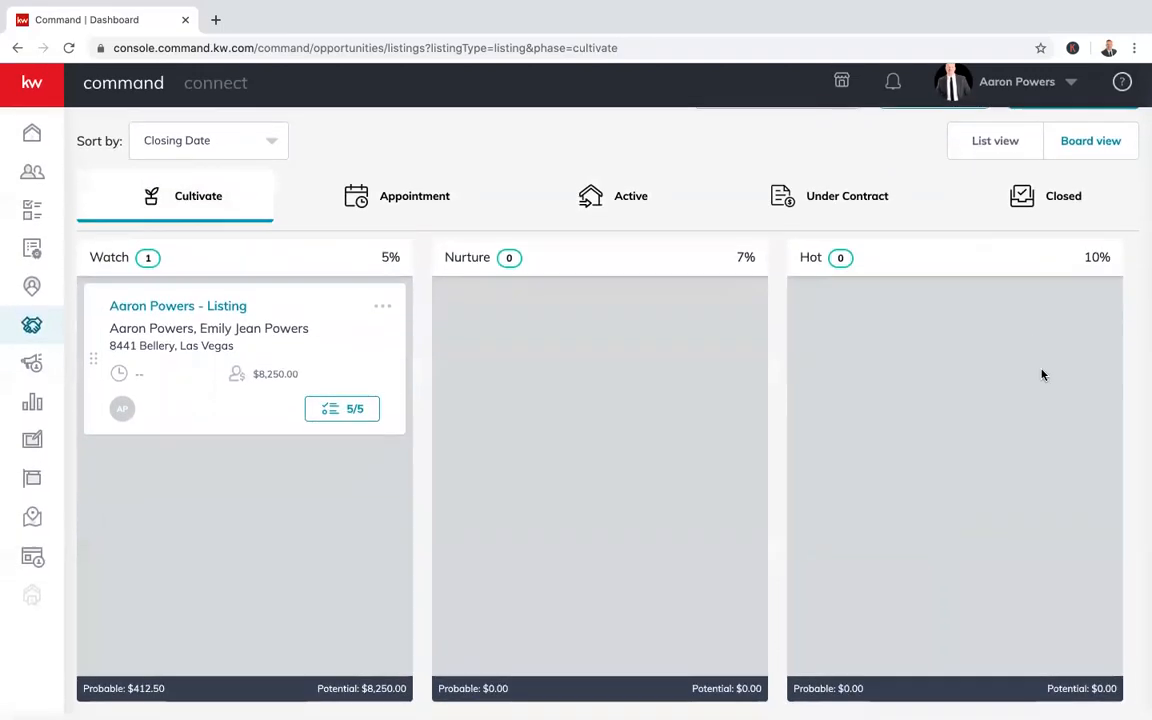
left_click(268, 148)
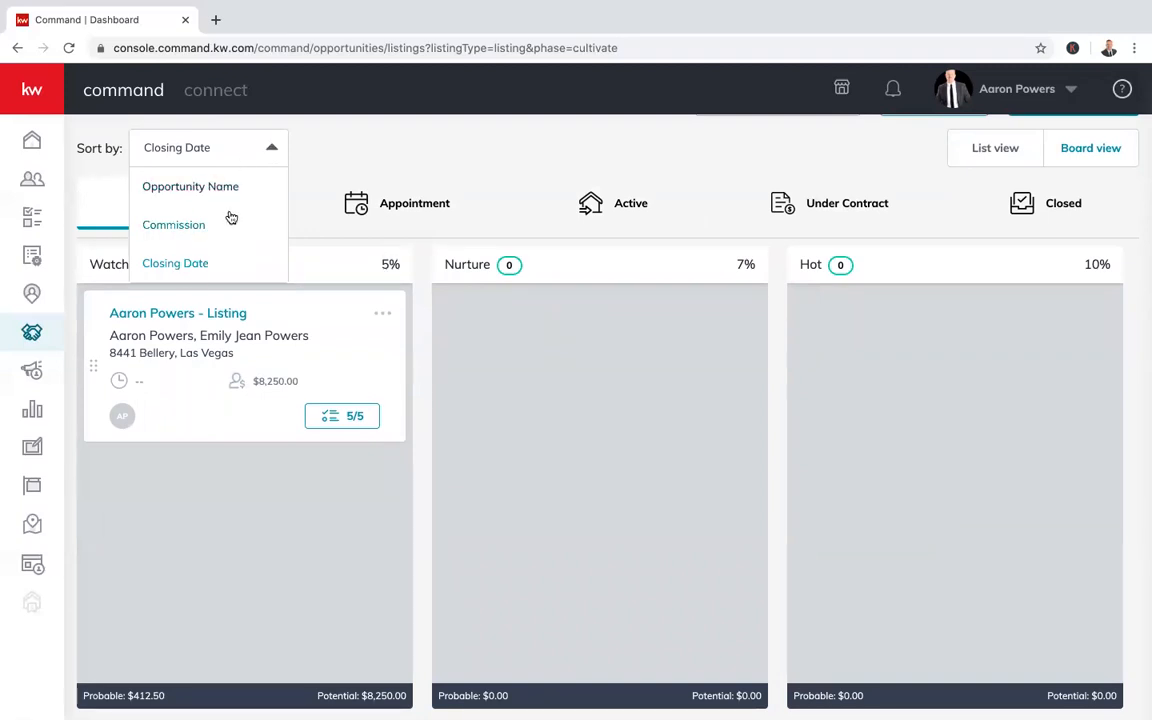
left_click(194, 264)
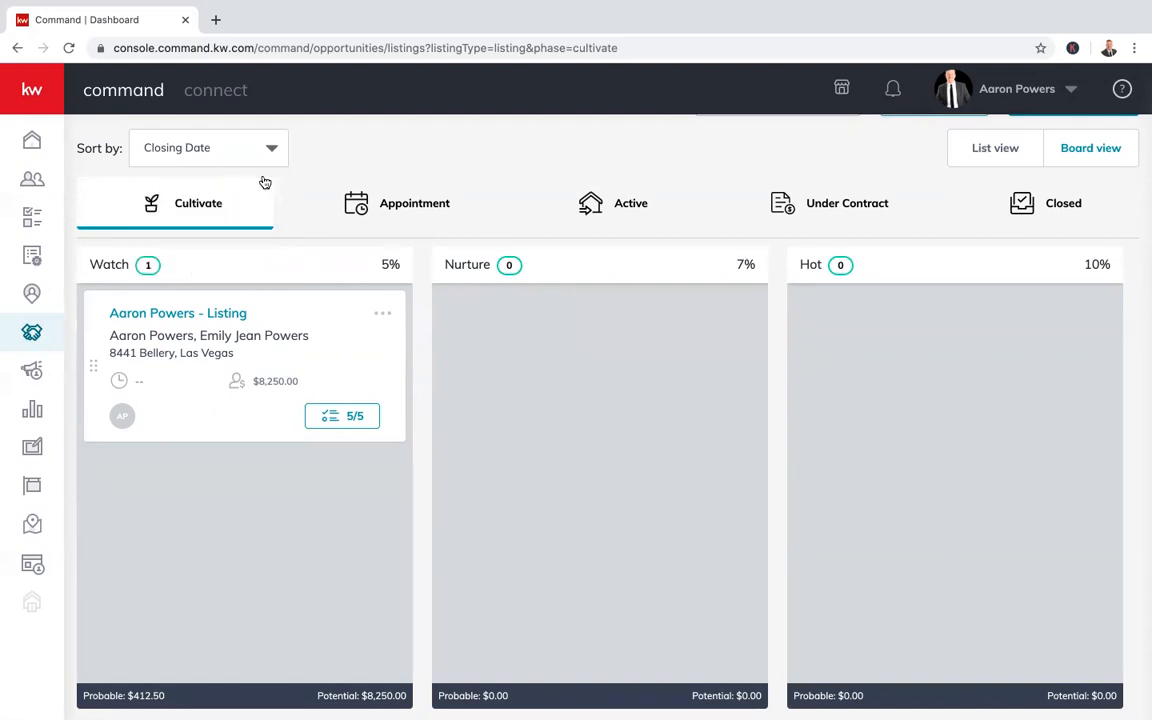
scroll(300, 270, "up", 1)
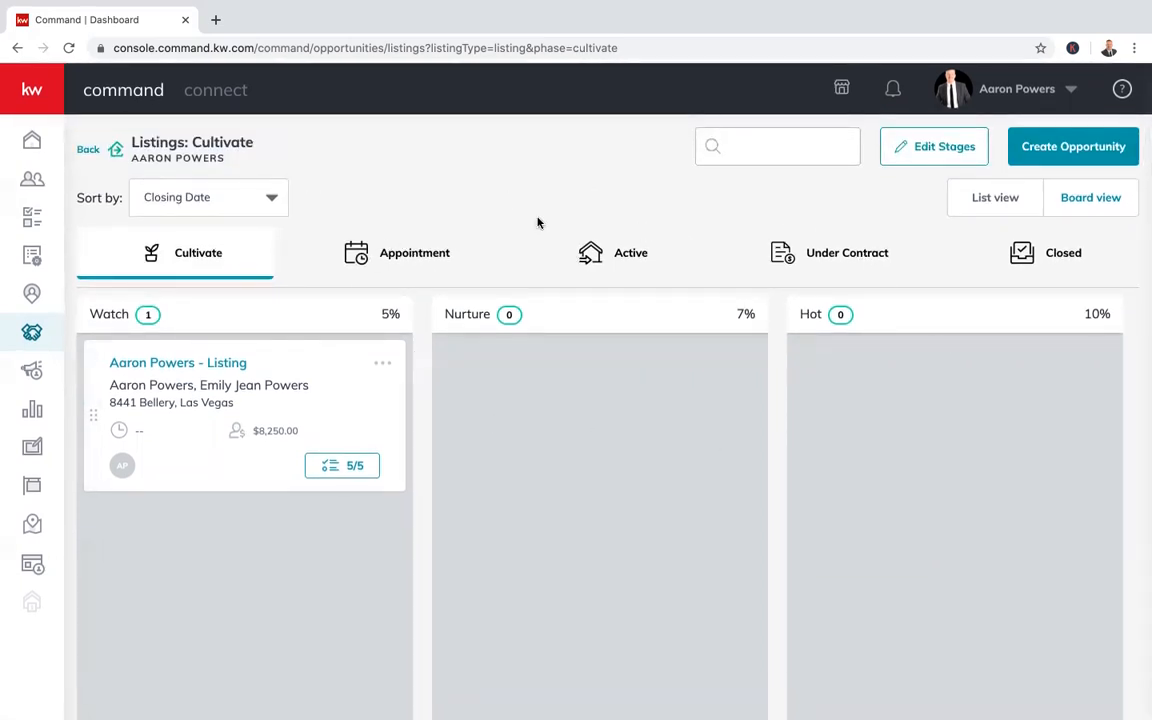
left_click(614, 251)
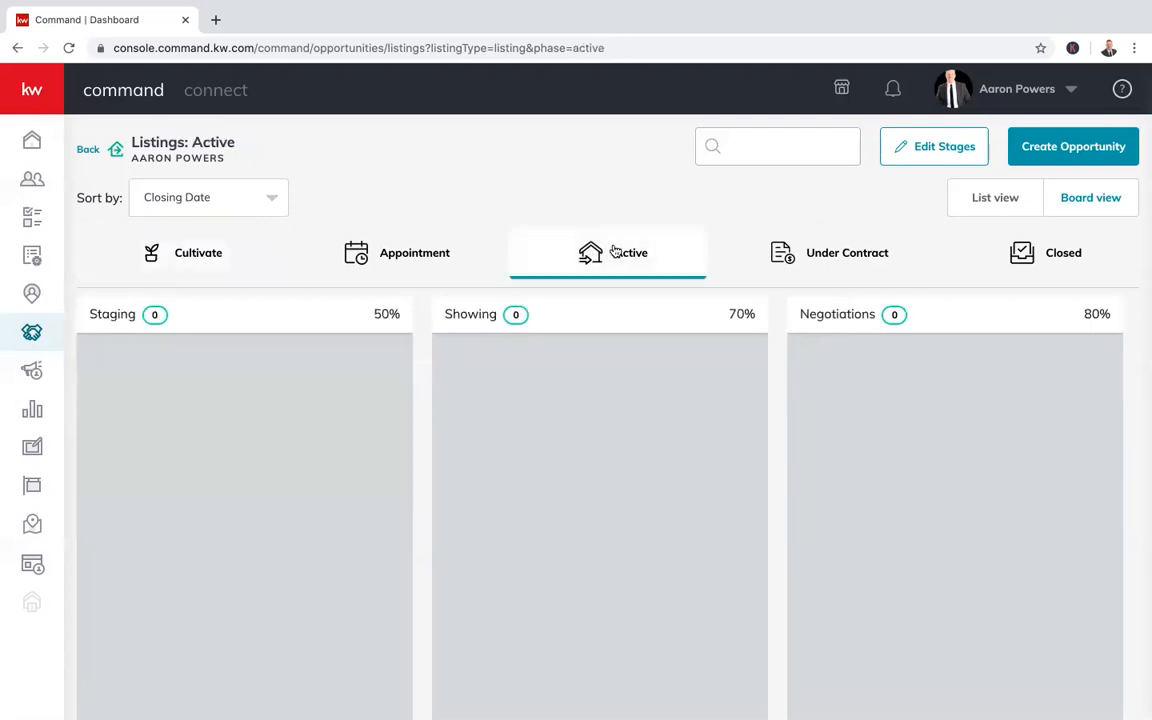
scroll(810, 488, "right", 5)
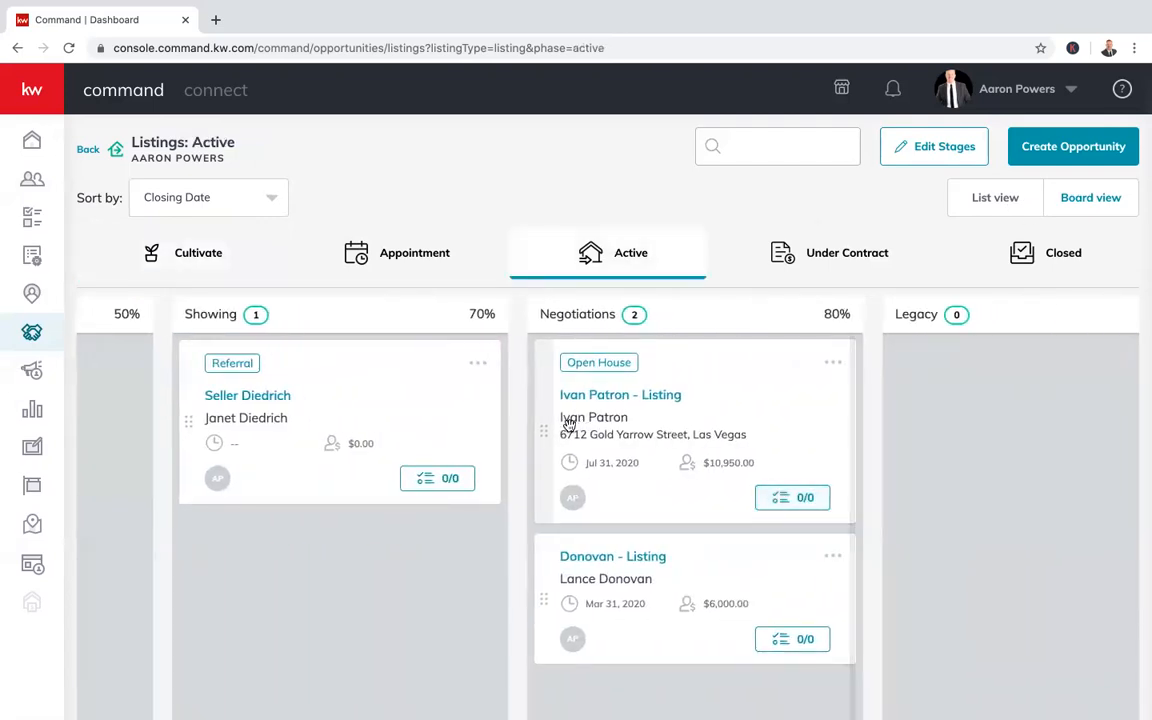
left_click_drag(545, 428, 600, 385)
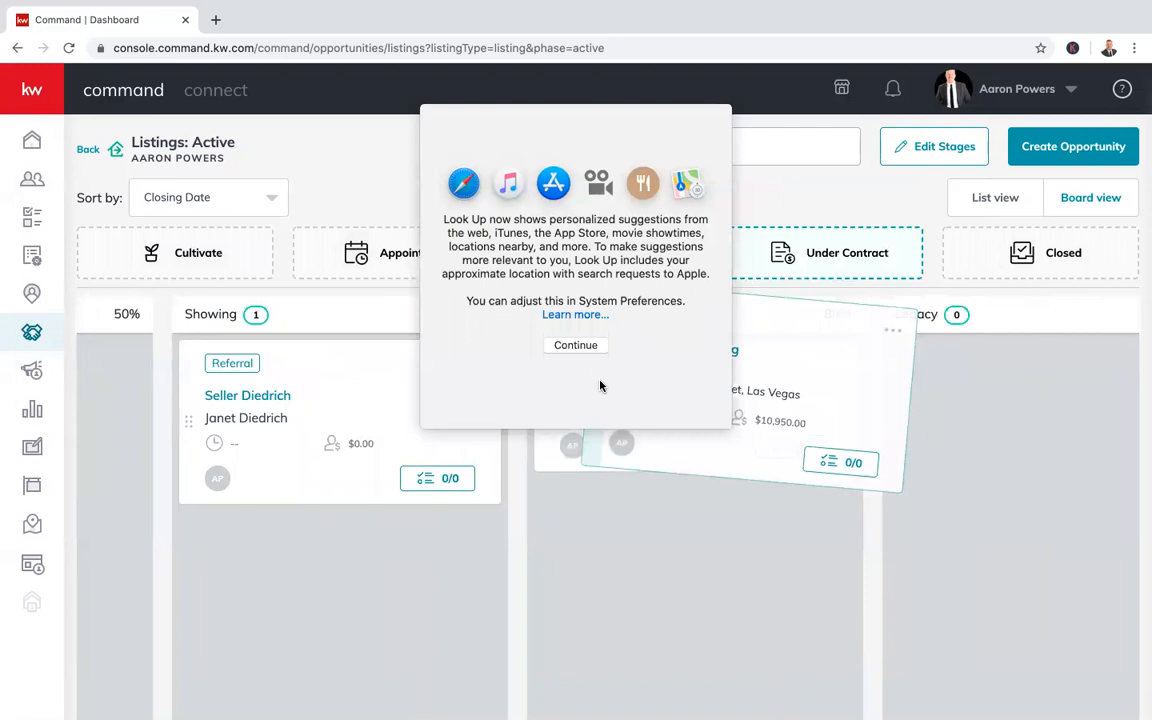
left_click(591, 345)
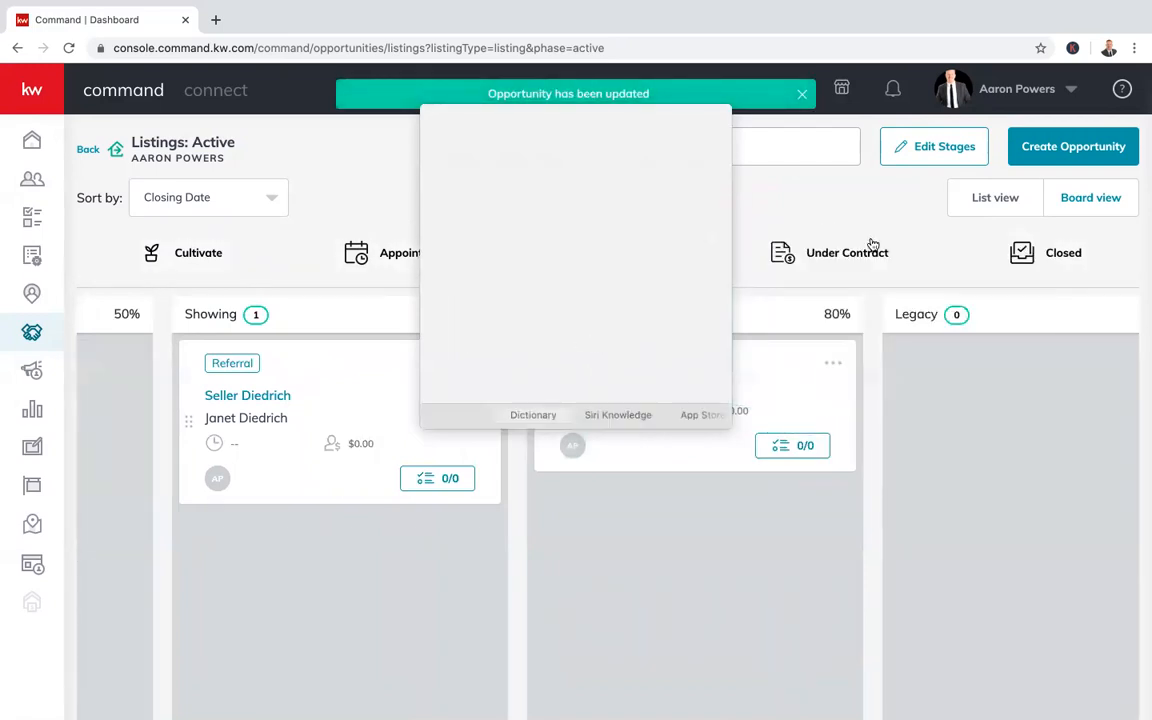
left_click(840, 256)
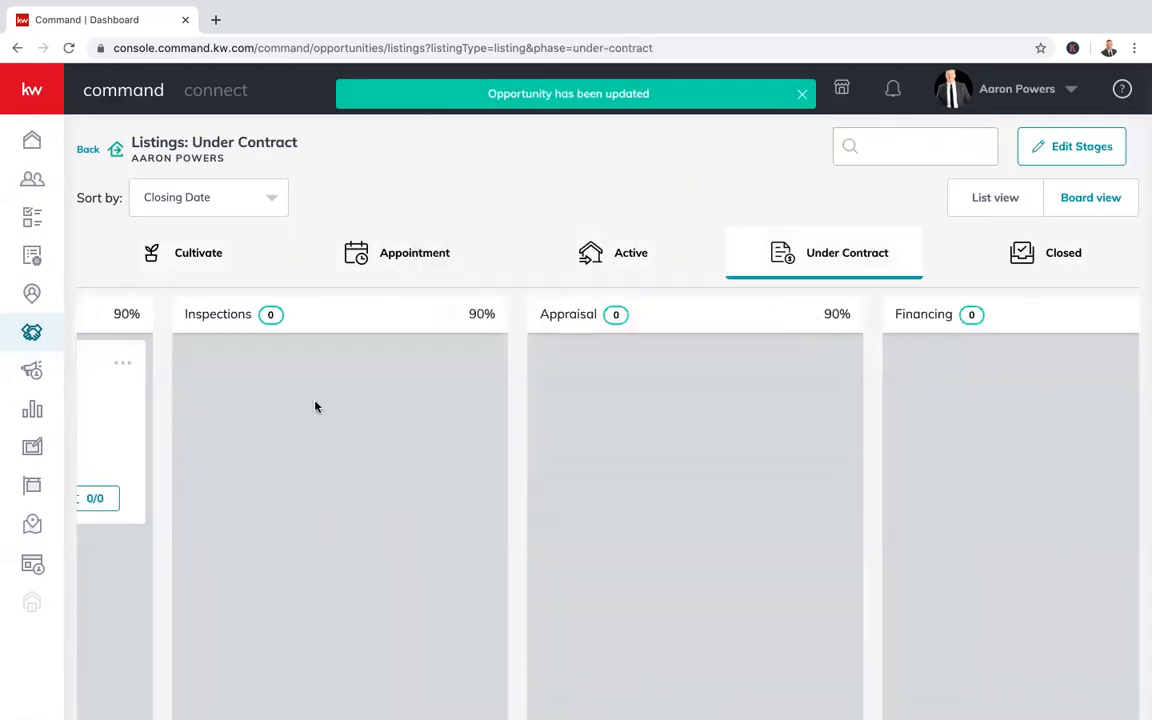
scroll(315, 407, "left", 5)
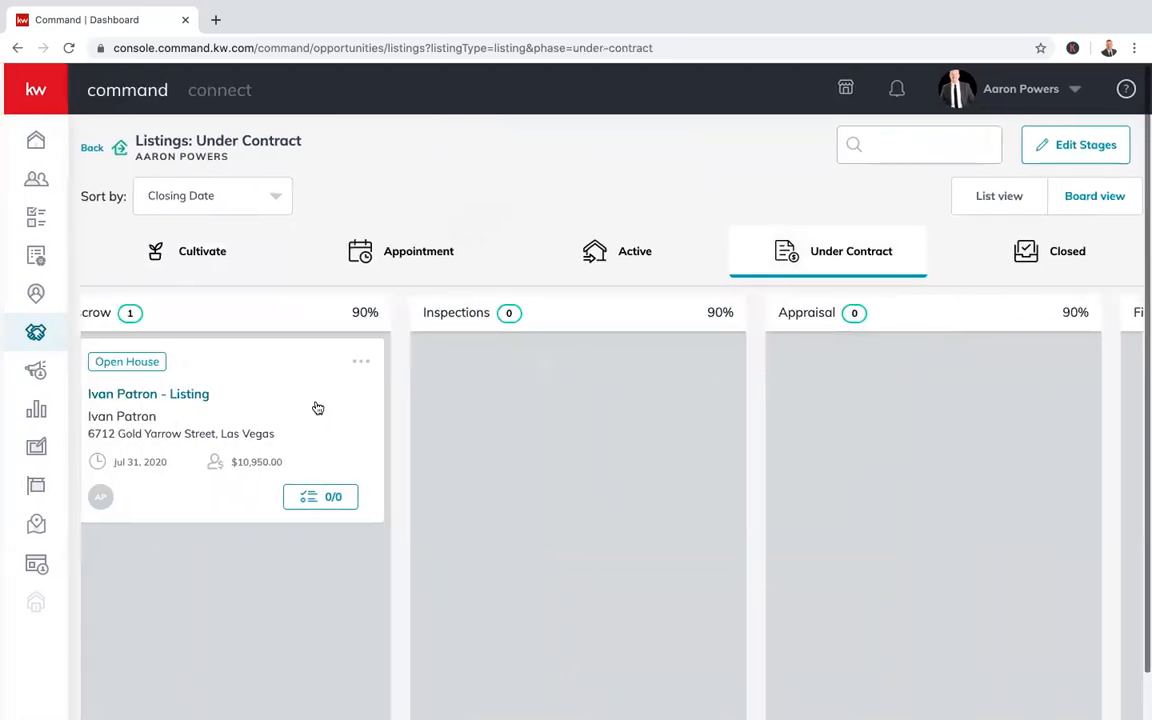
left_click_drag(262, 363, 612, 366)
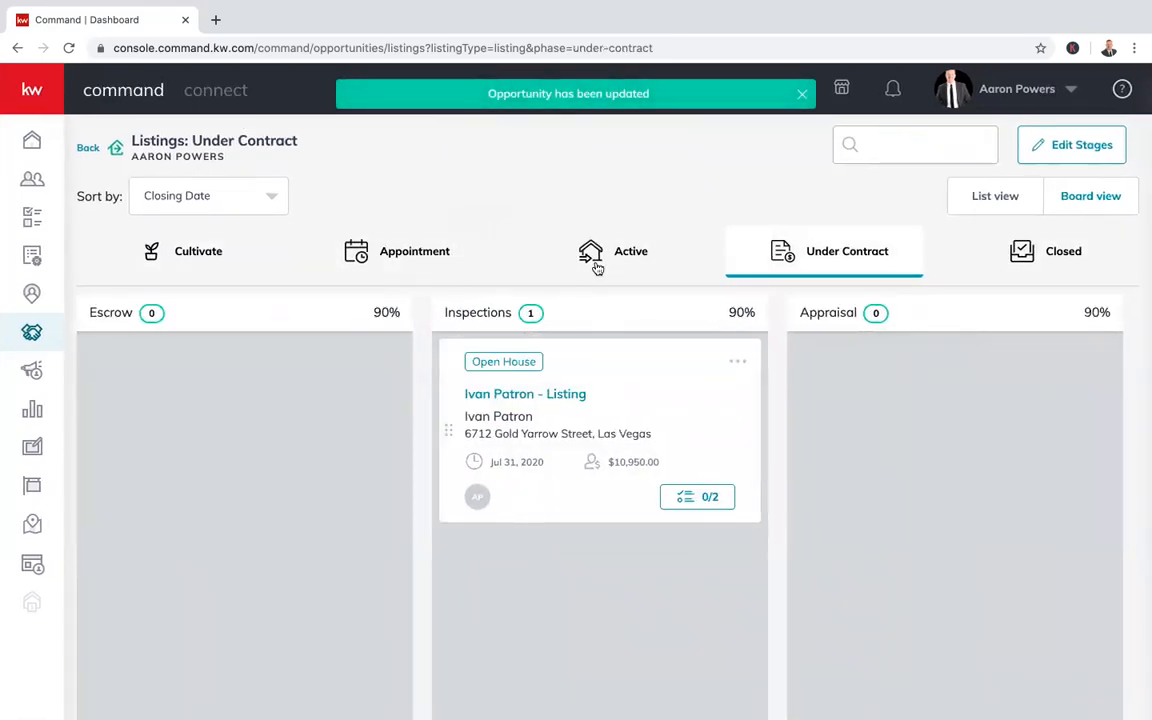
Browse the Active, Appointment and Cultivate listing boards
left_click(596, 264)
left_click(374, 256)
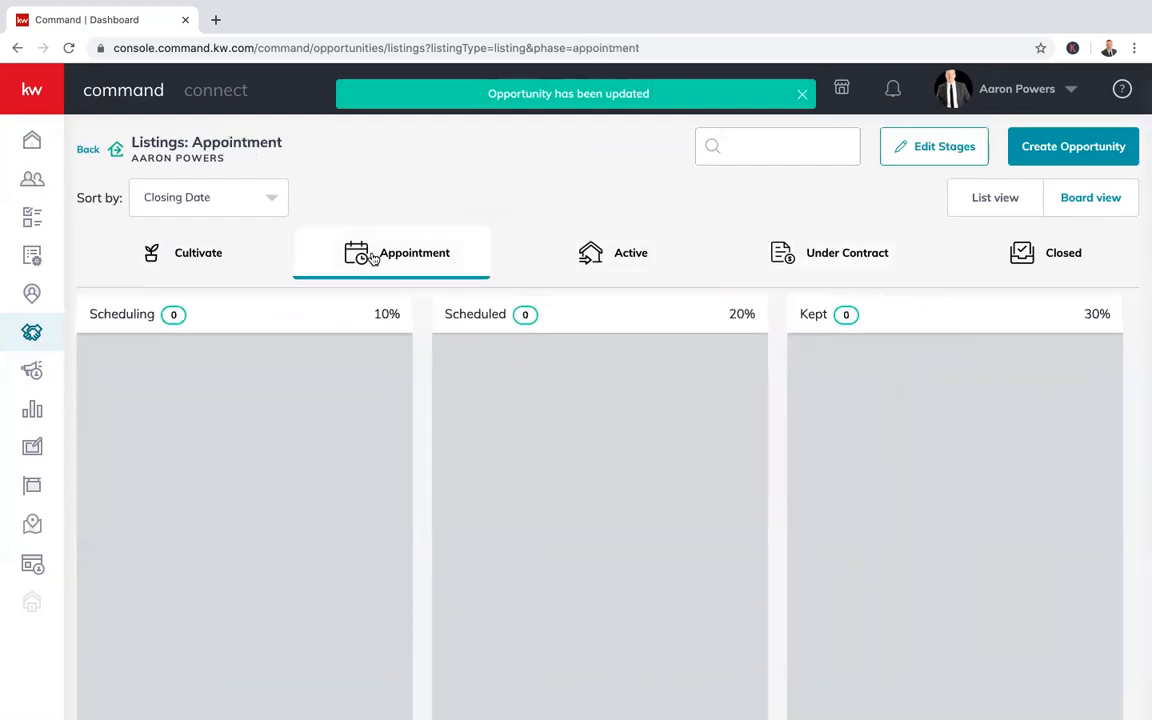
left_click(200, 256)
scroll(851, 397, "down", 1)
scroll(851, 397, "up", 1)
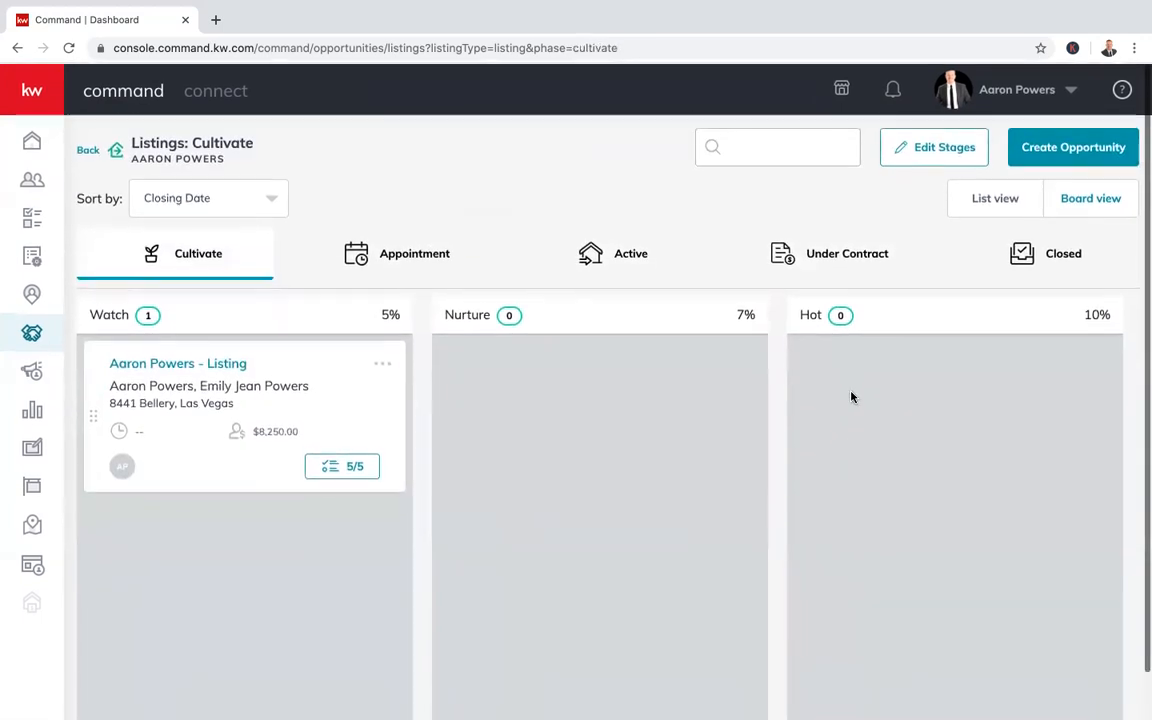
Open the Buyers pipeline's Cultivate board from the opportunities overview
left_click(87, 149)
scroll(478, 432, "down", 2)
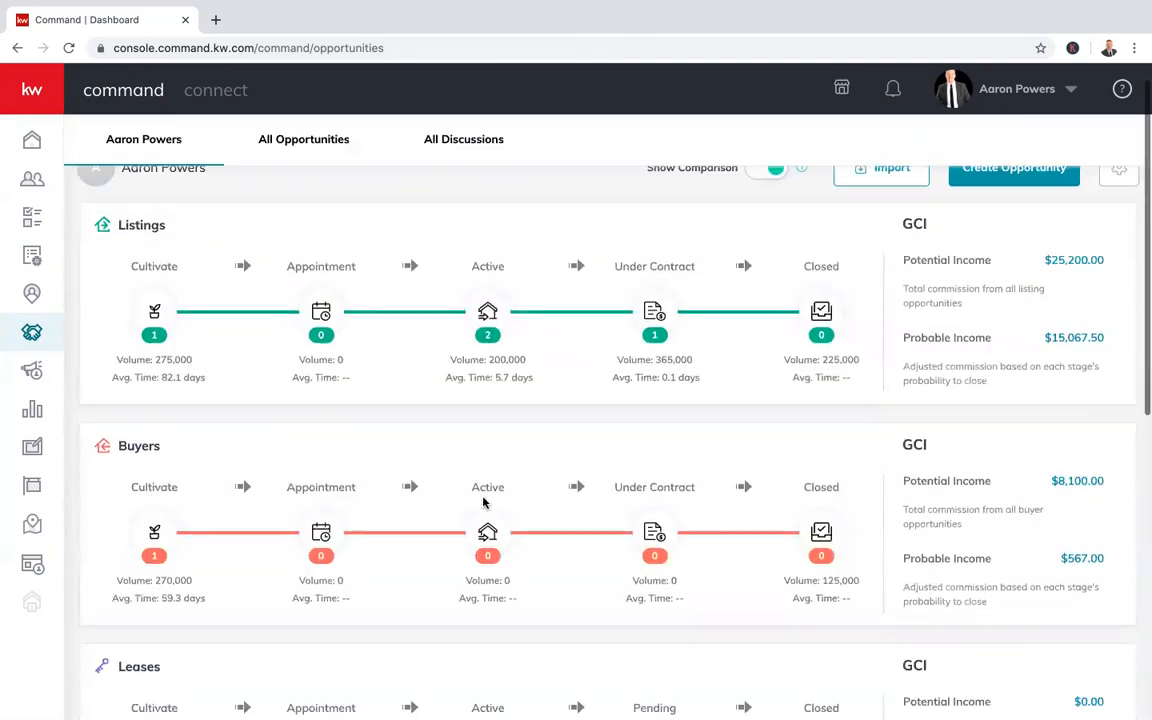
scroll(615, 378, "up", 2)
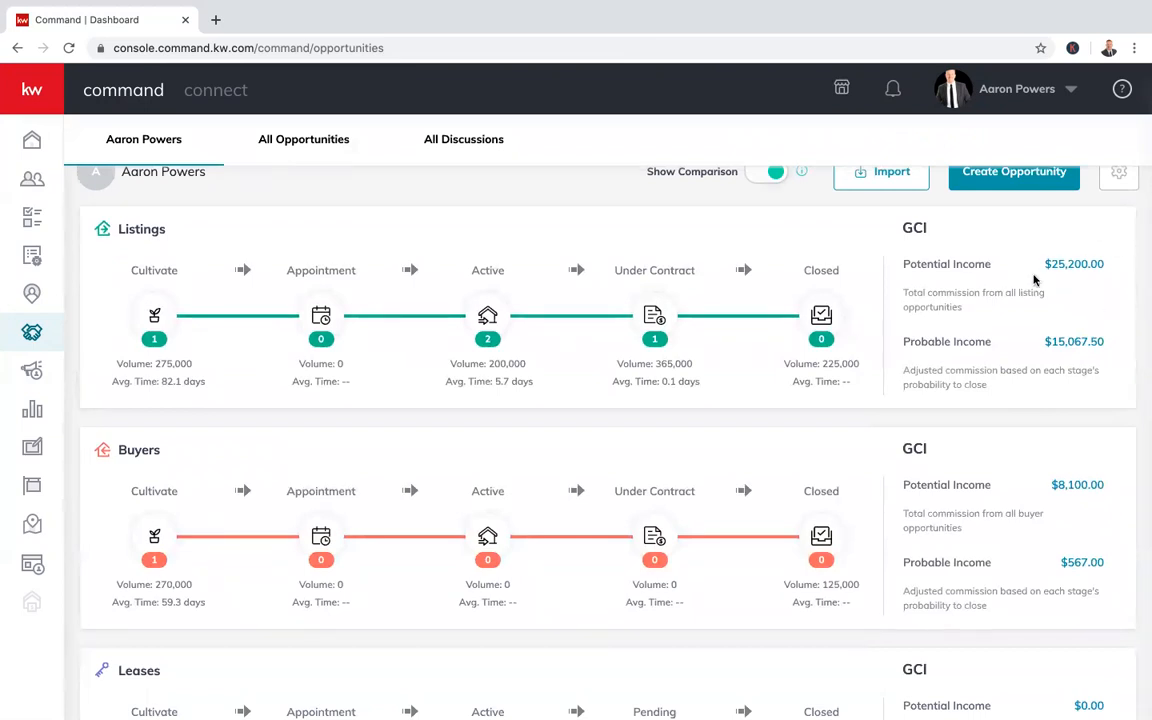
scroll(1005, 400, "down", 4)
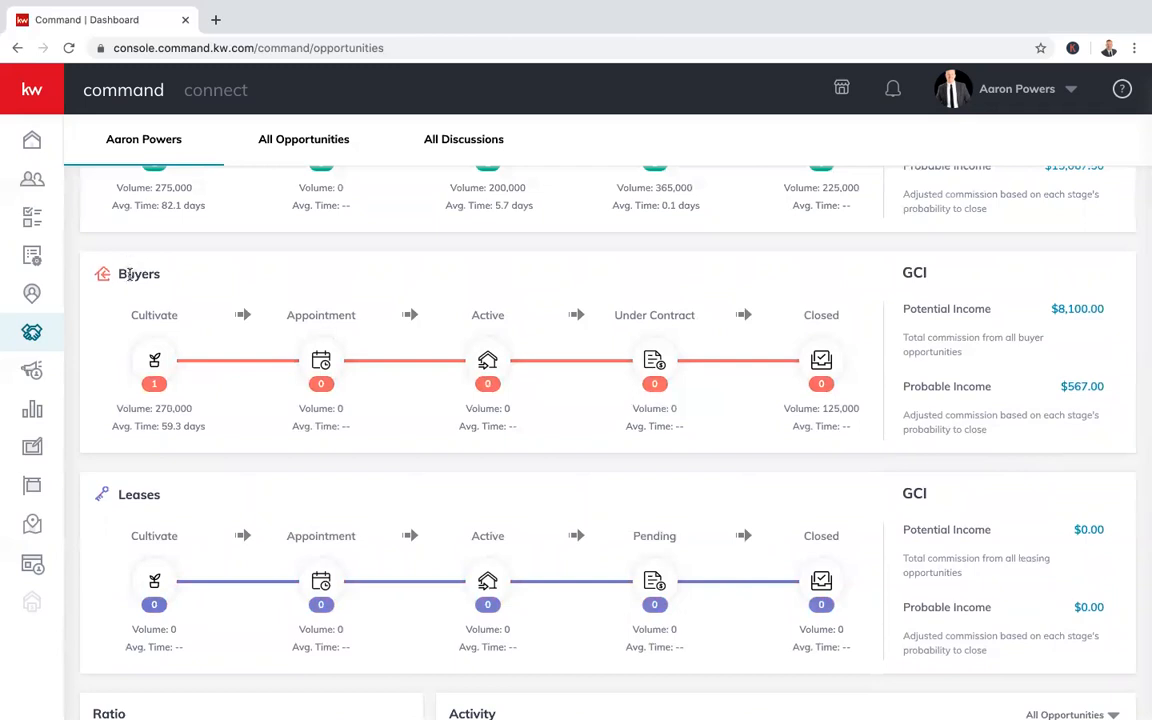
left_click(155, 358)
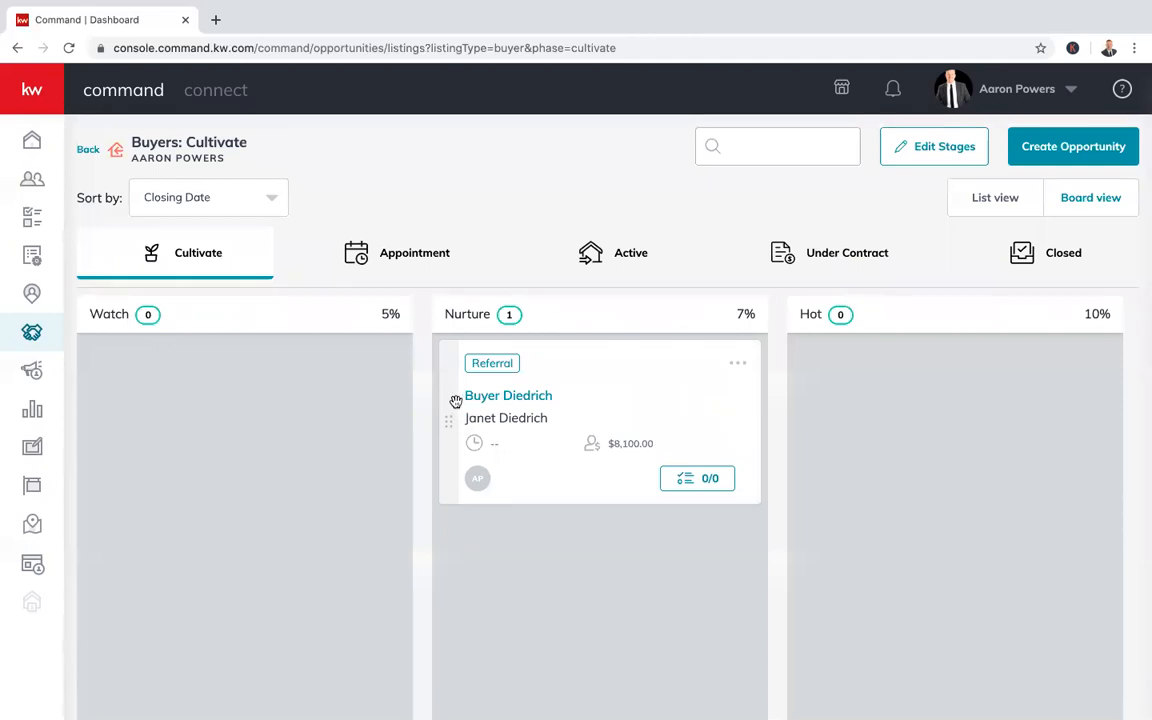
Try moving the Buyer Diedrich opportunity and editing Cultivate stages, then show the Appointment phase
left_click_drag(450, 401, 252, 249)
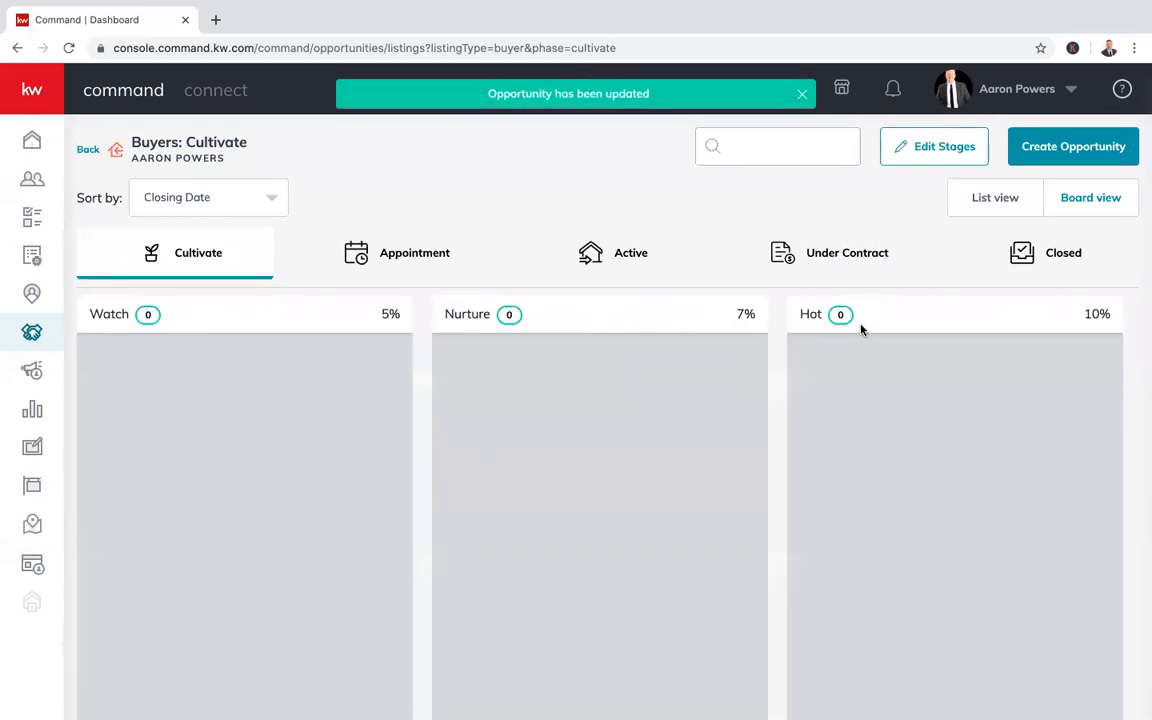
left_click(948, 152)
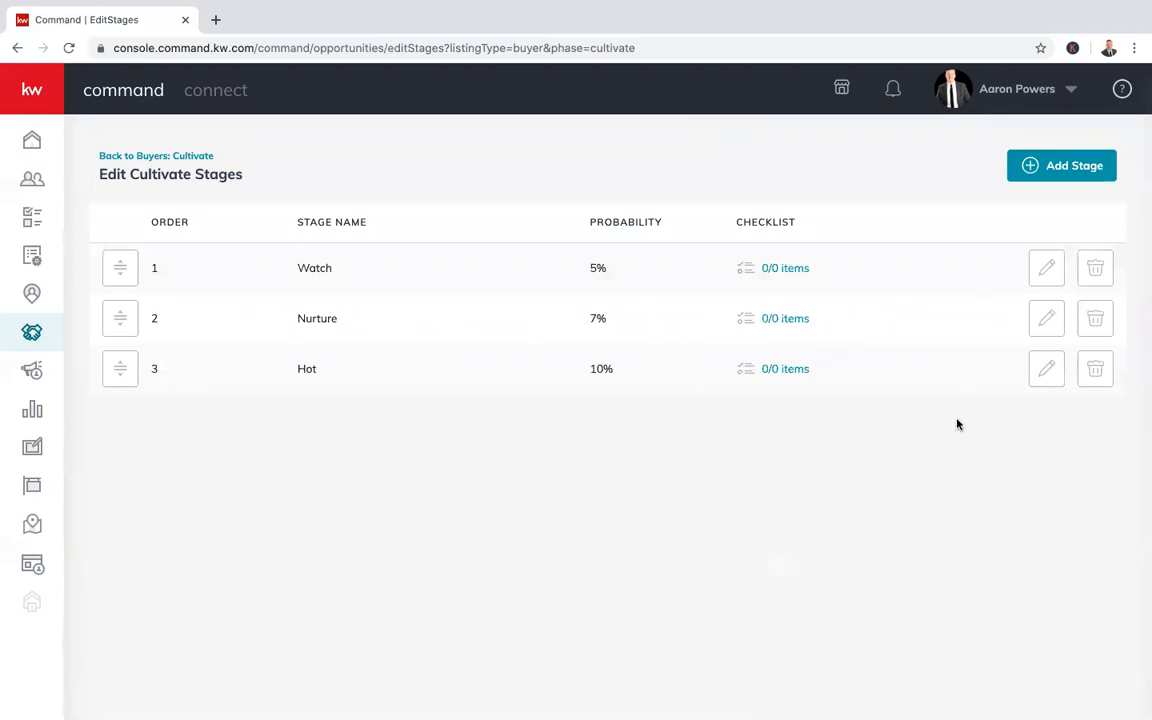
left_click(141, 156)
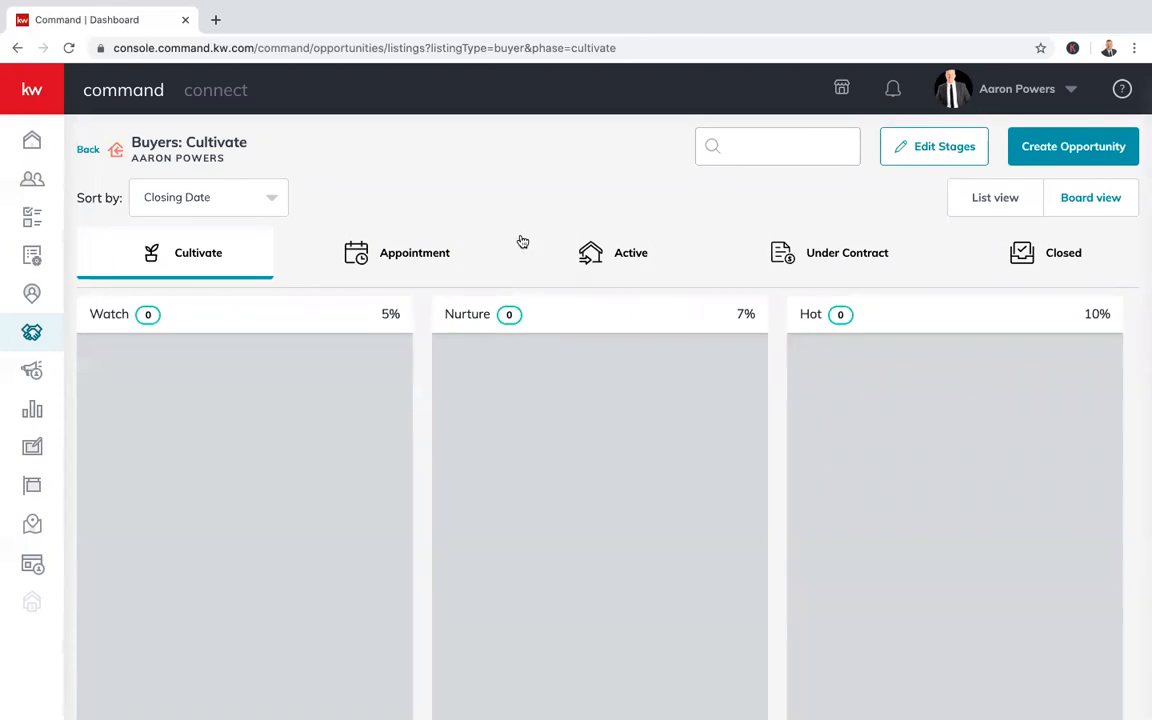
left_click(387, 252)
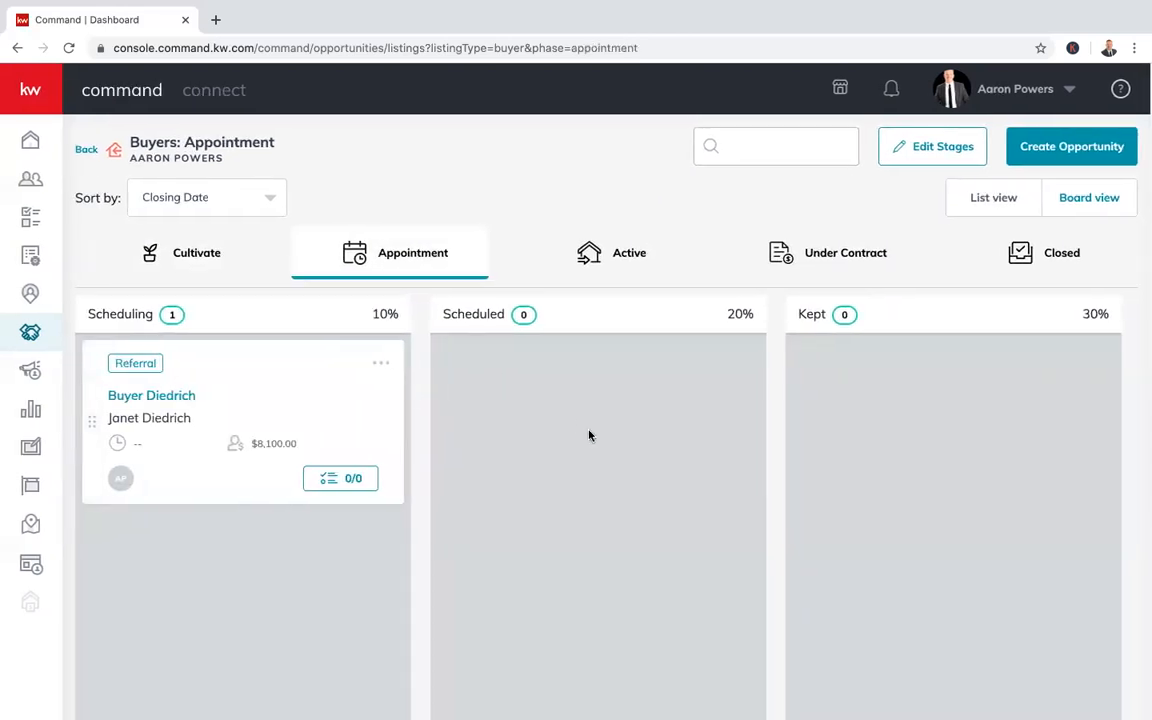
Browse the Buyers Active, Under Contract and Closed phase boards
left_click(600, 255)
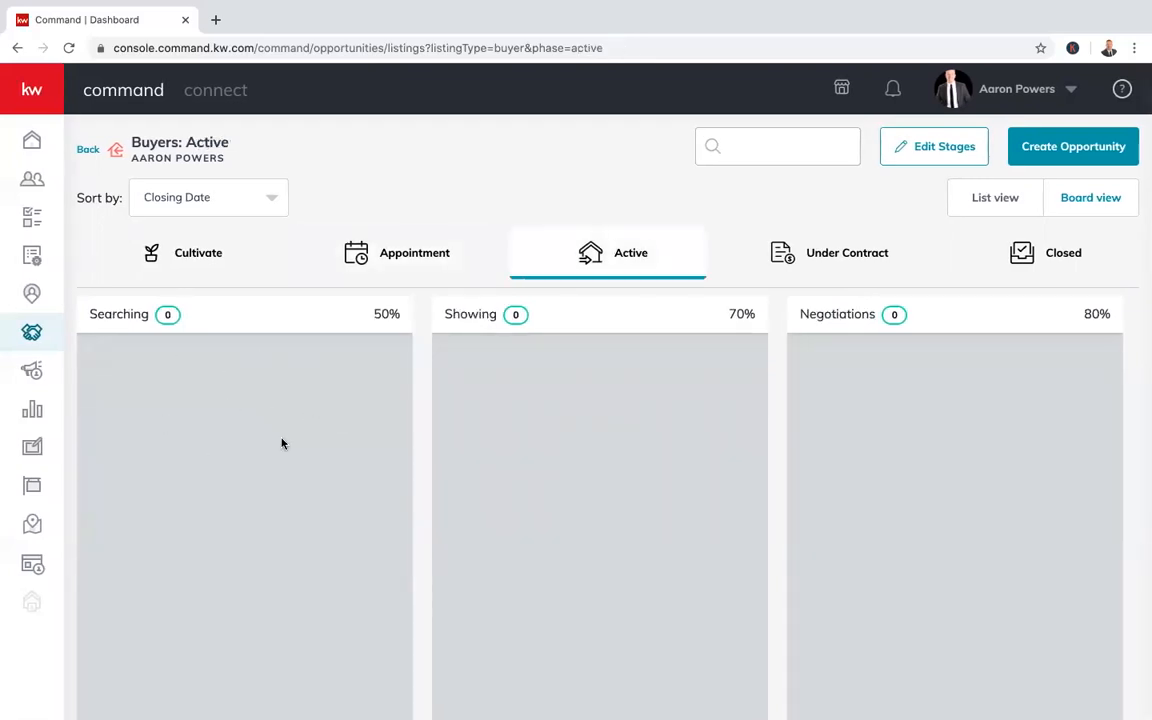
scroll(845, 511, "right", 5)
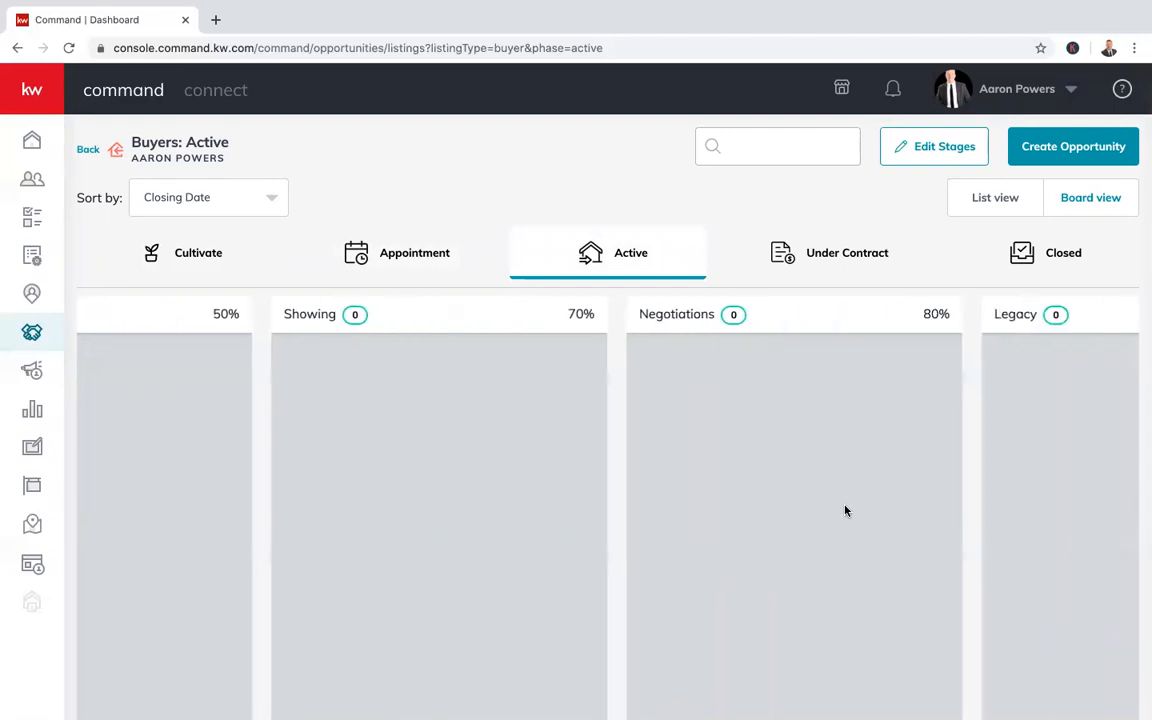
left_click(851, 255)
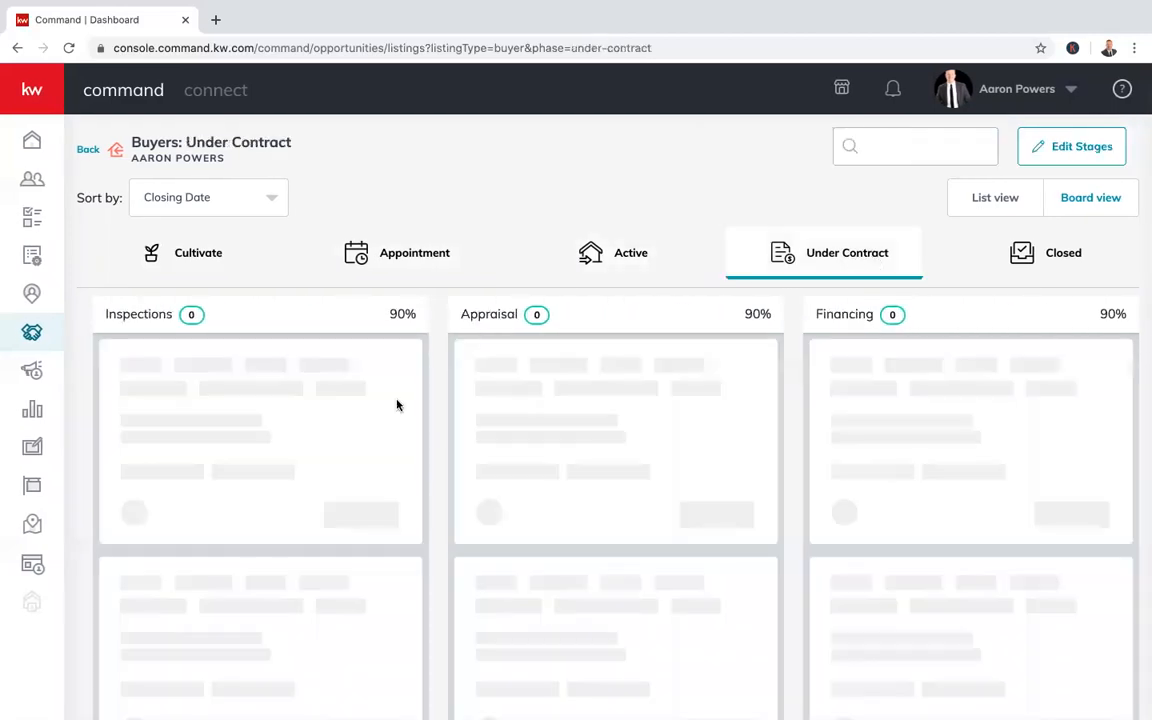
scroll(333, 430, "left", 3)
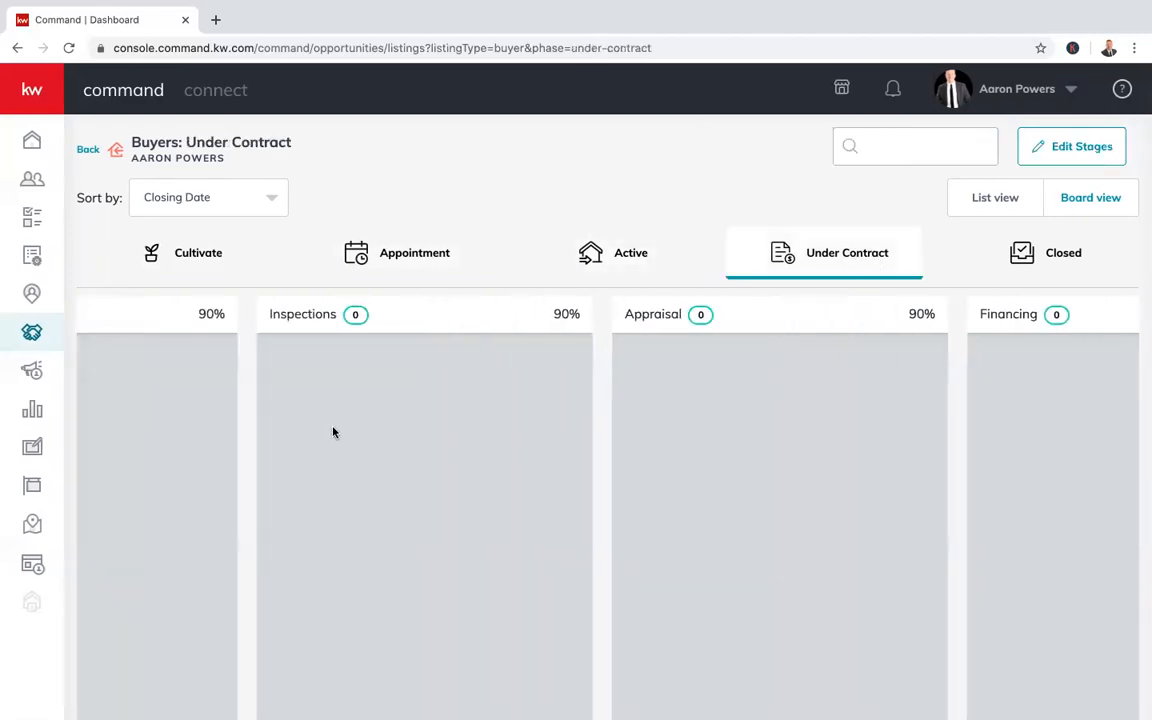
scroll(555, 441, "right", 2)
scroll(556, 442, "right", 3)
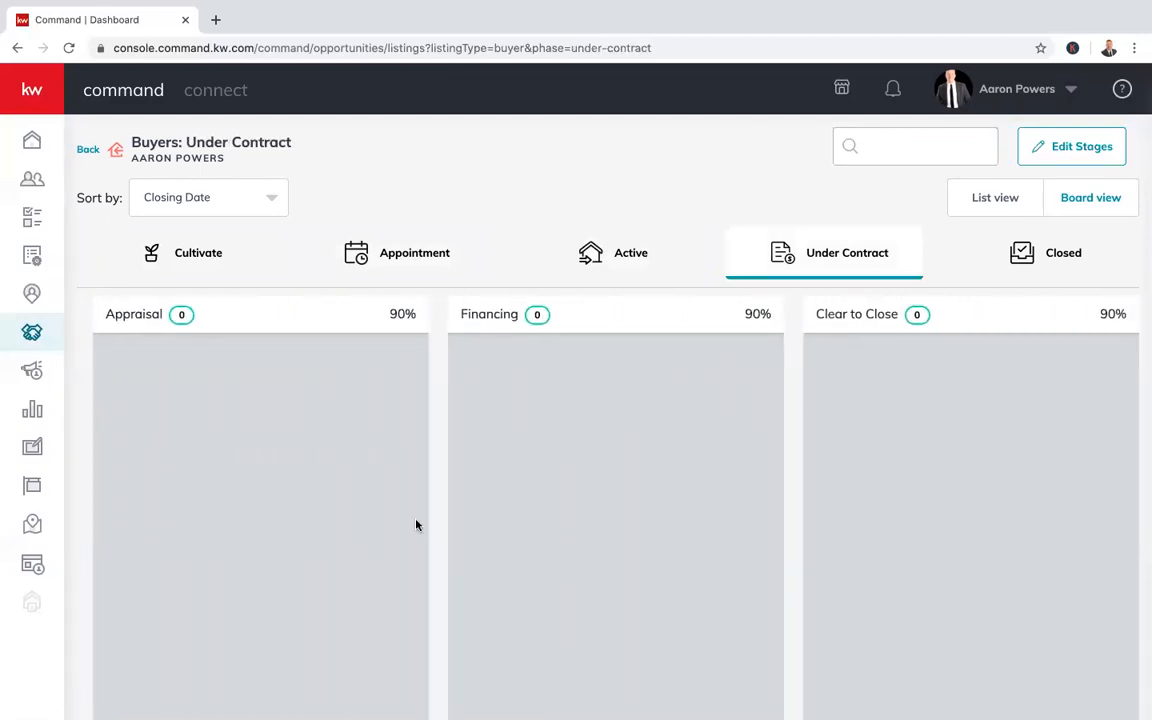
scroll(545, 452, "left", 4)
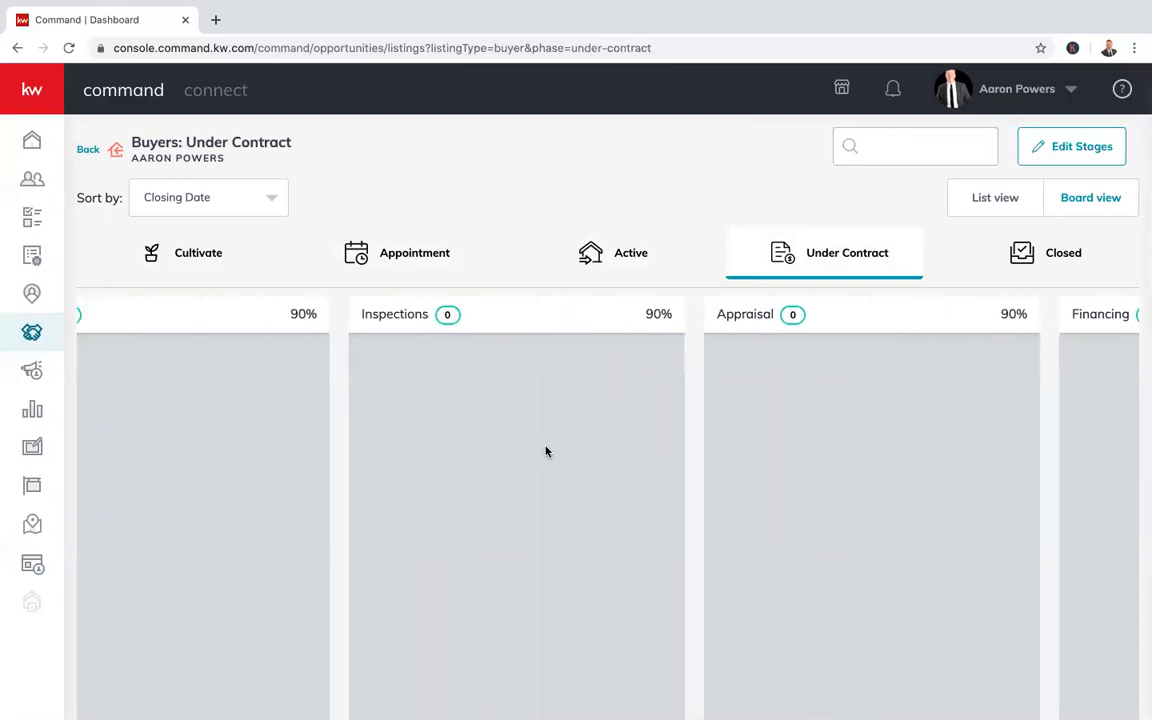
left_click(1036, 256)
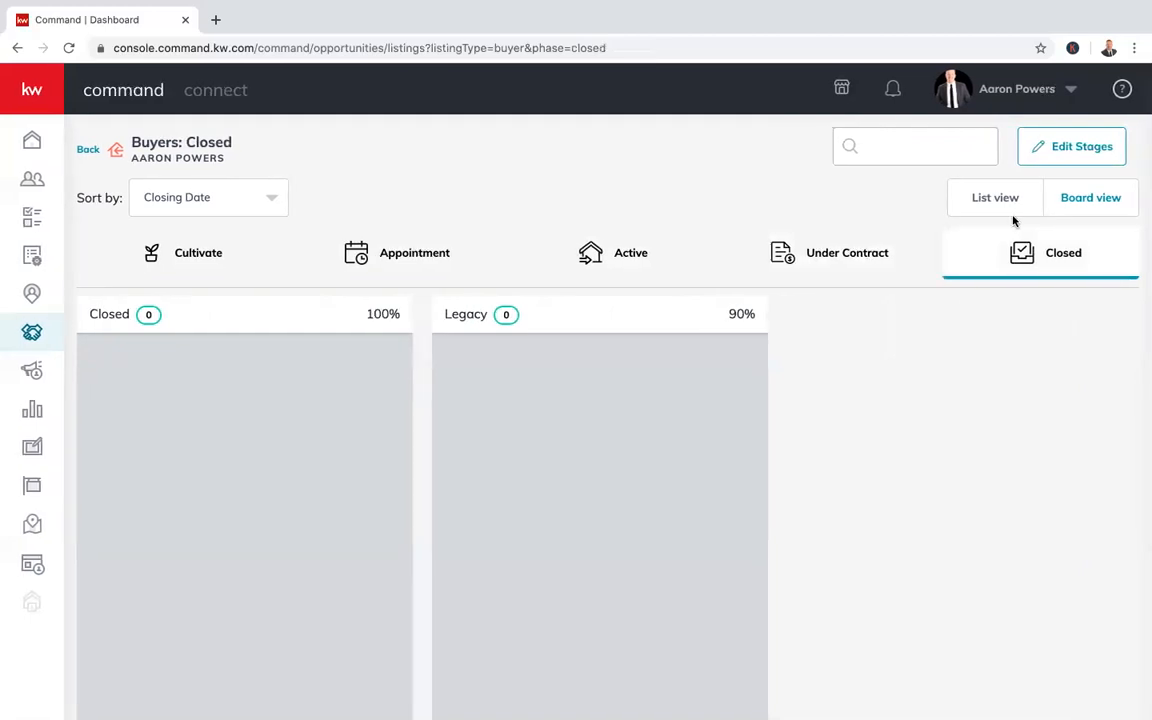
Sort the Buyers board by Opportunity Name and return to the Opportunities overview
left_click(224, 197)
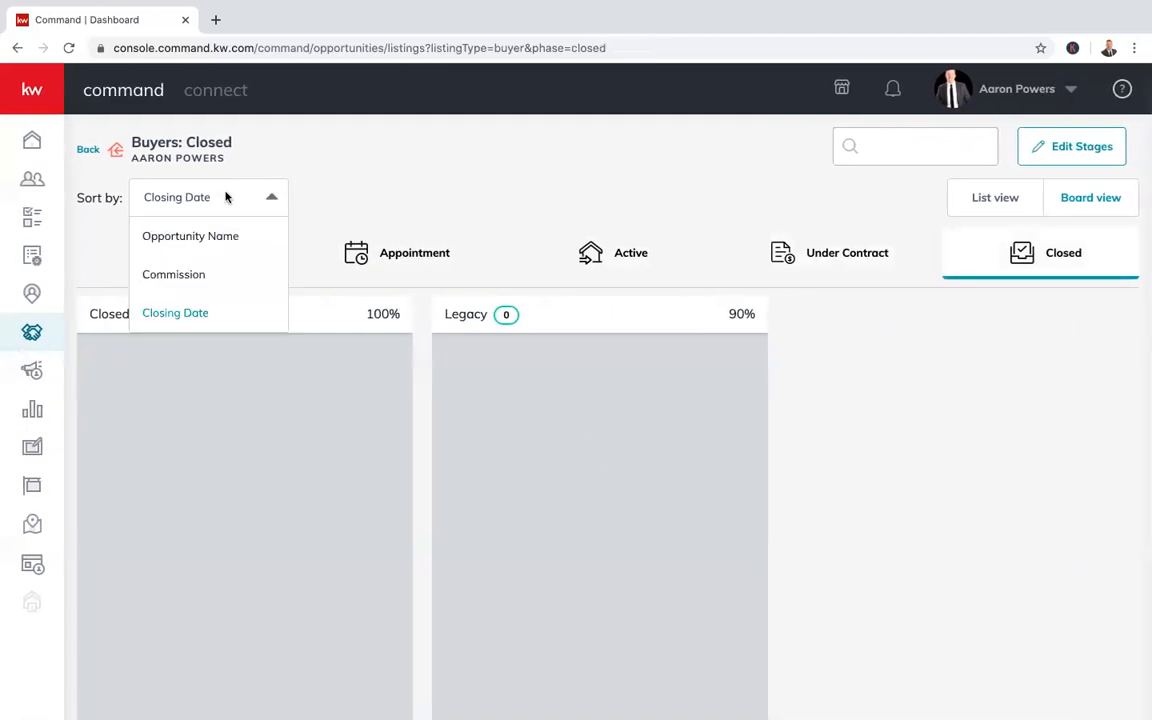
left_click(199, 237)
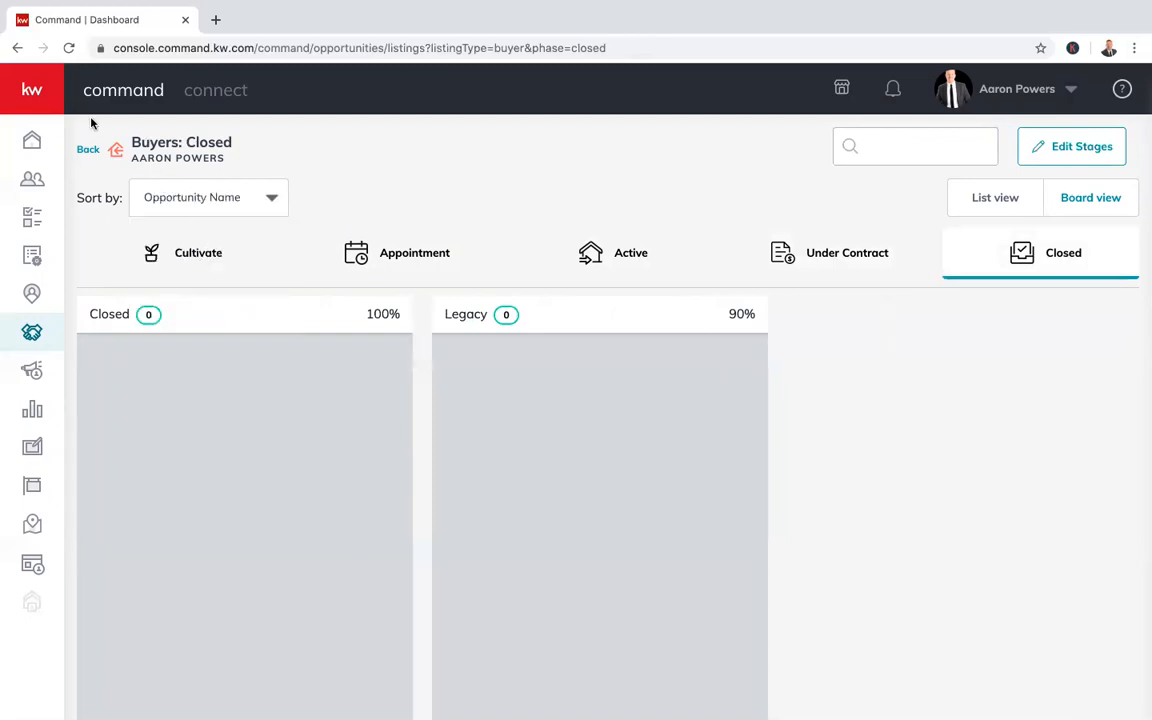
left_click(88, 150)
scroll(460, 432, "down", 5)
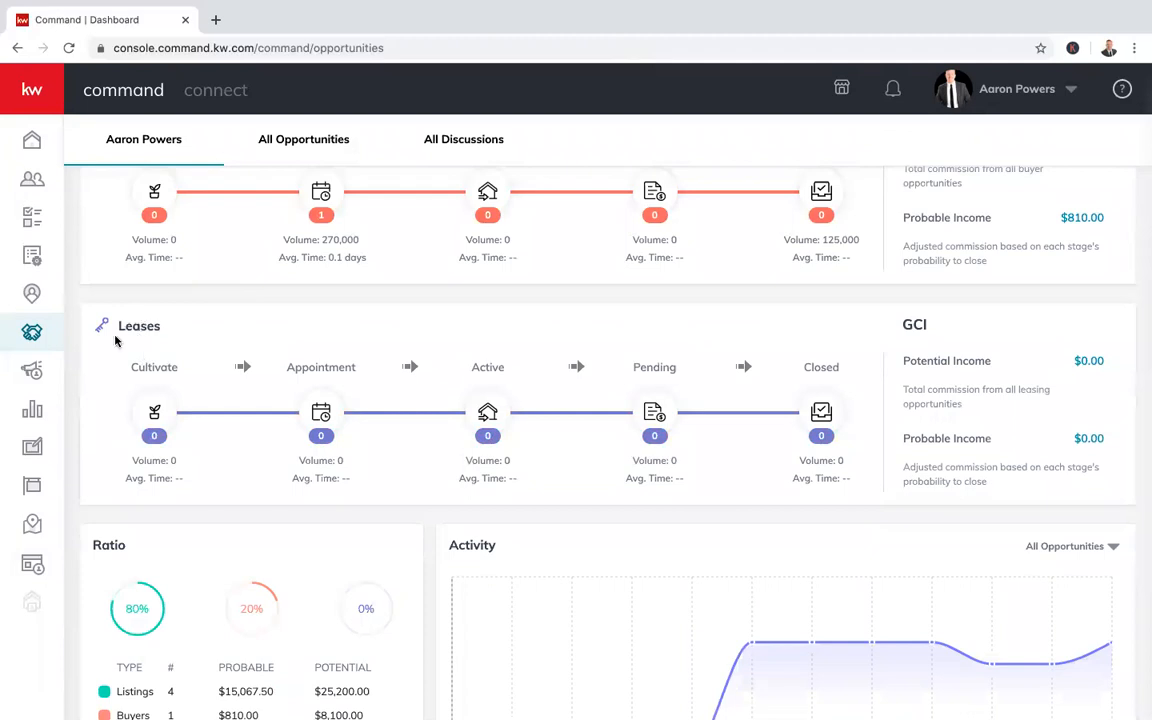
left_click(155, 415)
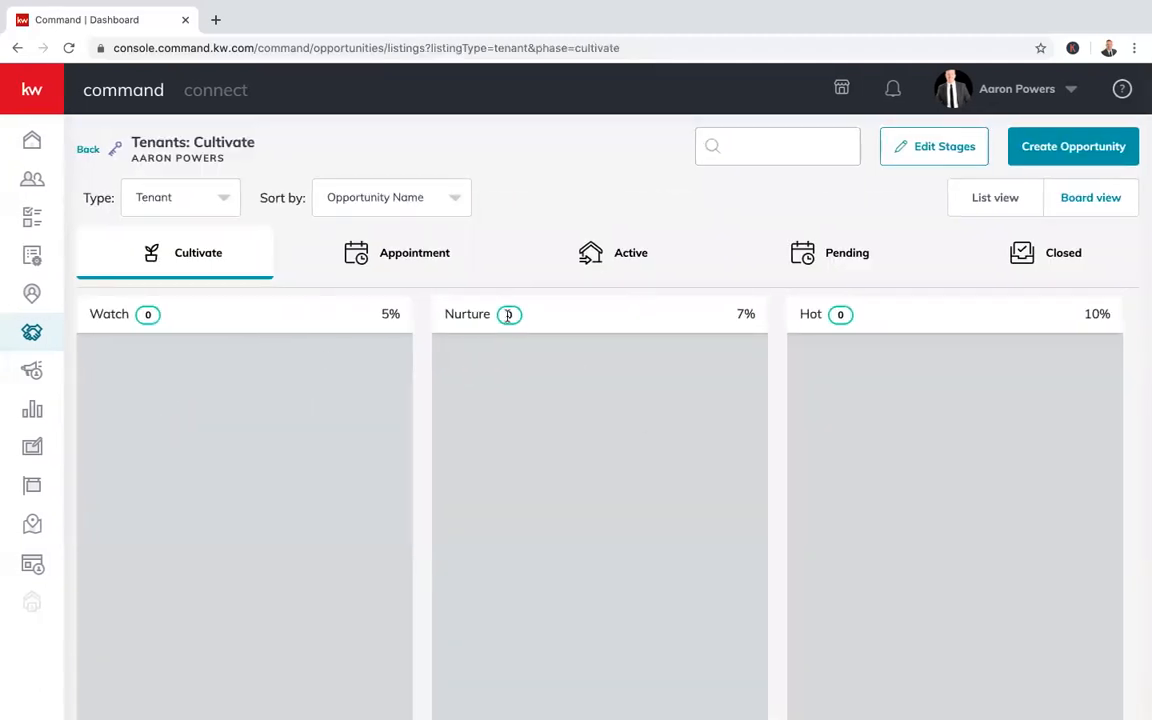
left_click(400, 256)
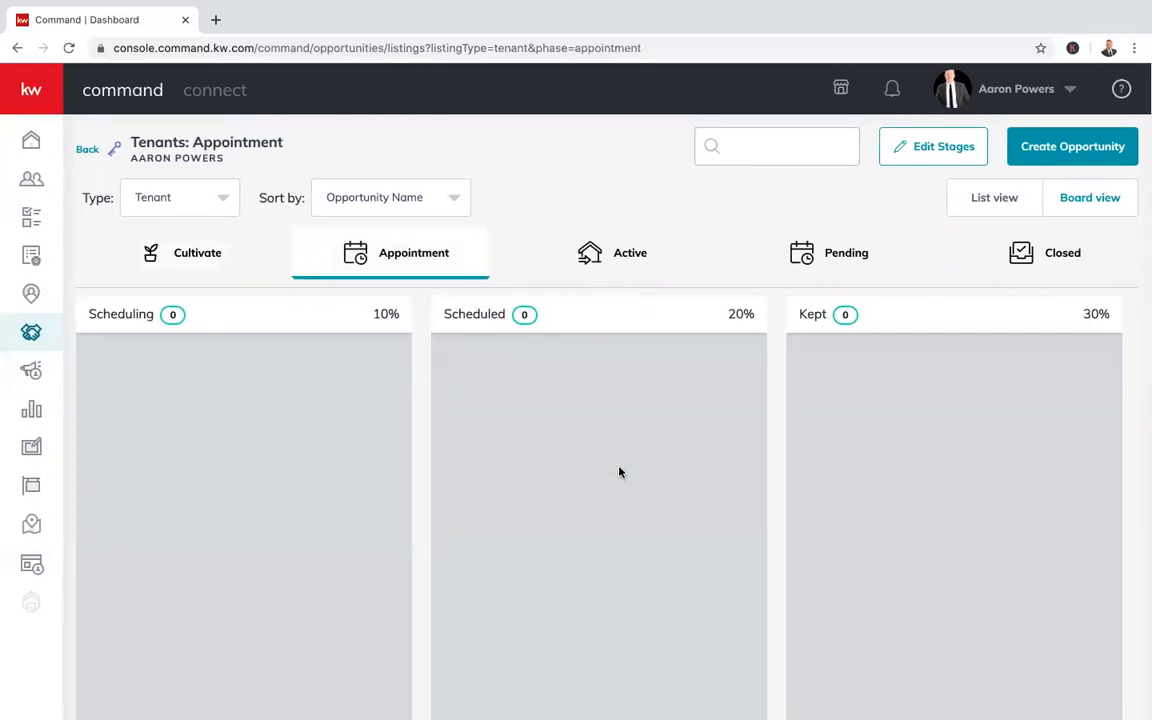
left_click(632, 250)
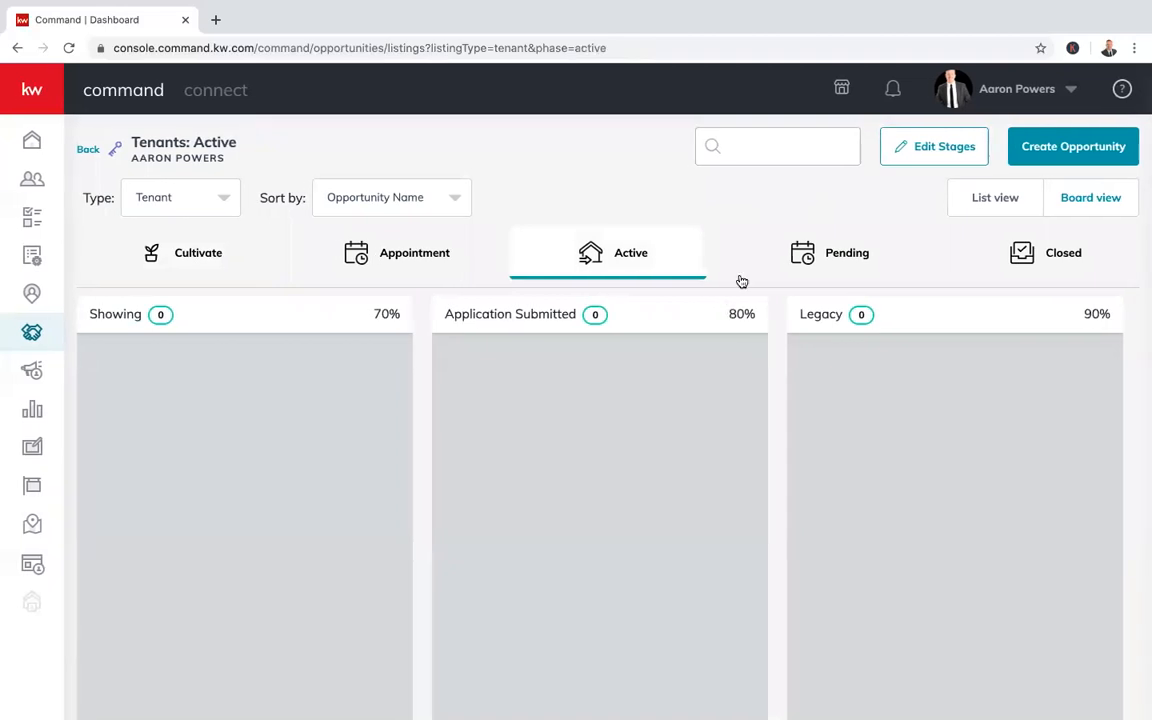
left_click(818, 251)
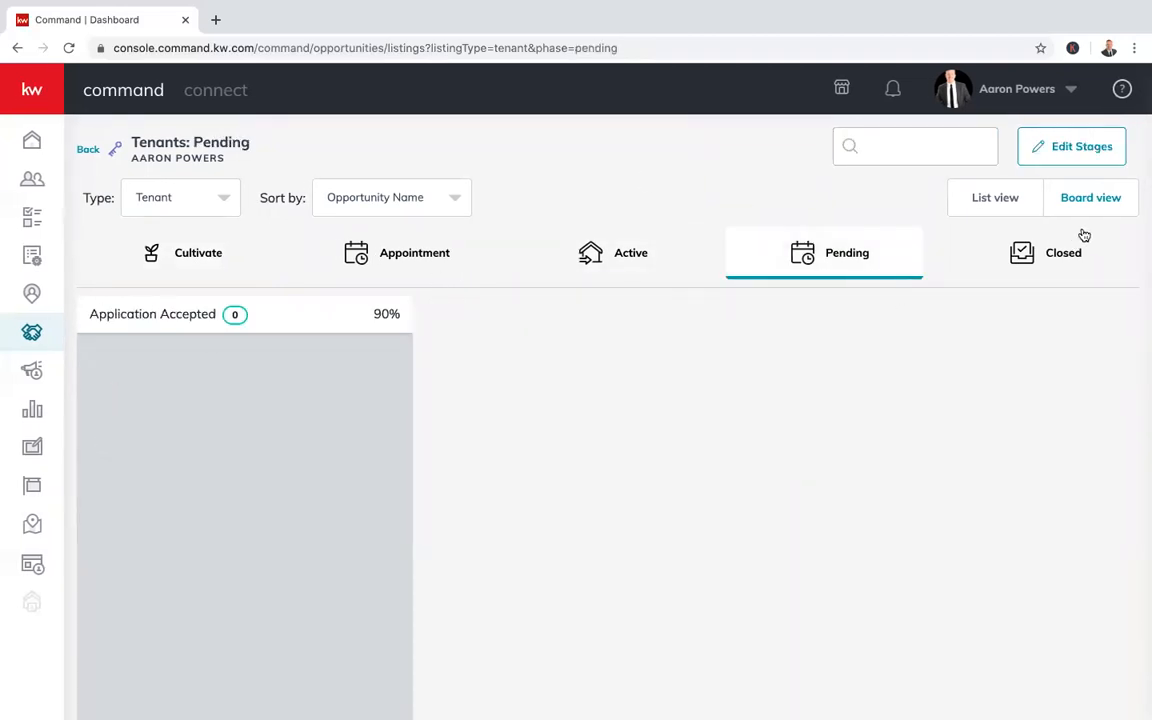
left_click(1042, 265)
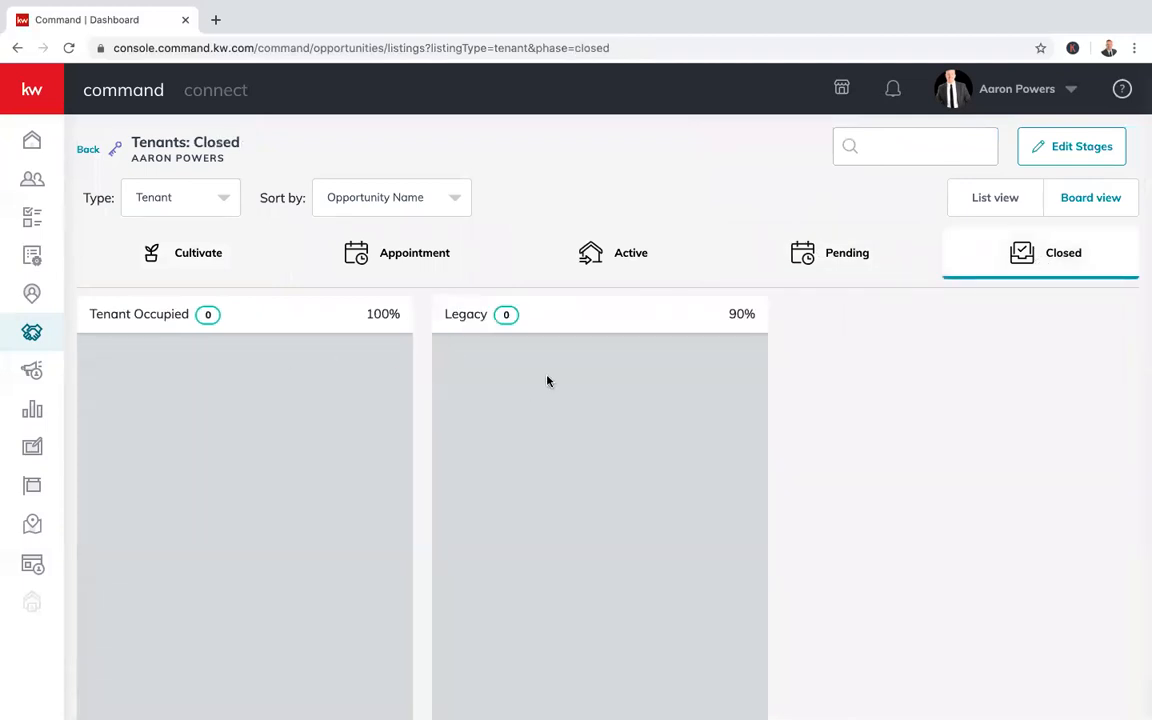
left_click(191, 257)
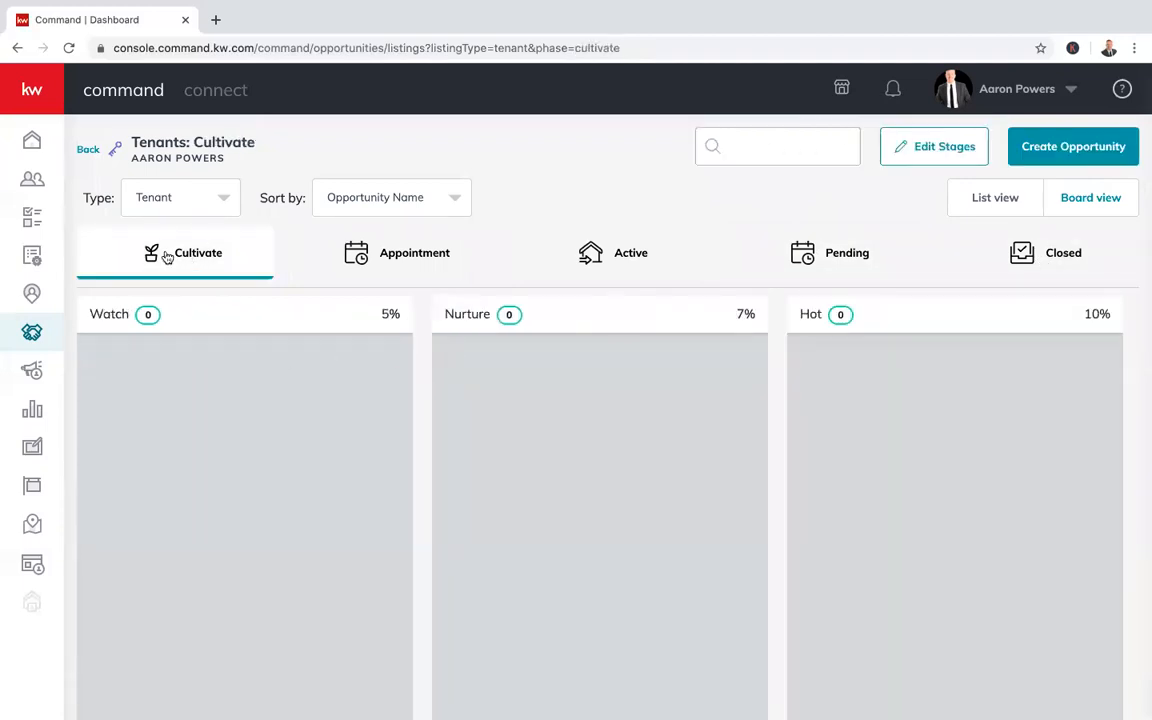
left_click(188, 201)
left_click(157, 275)
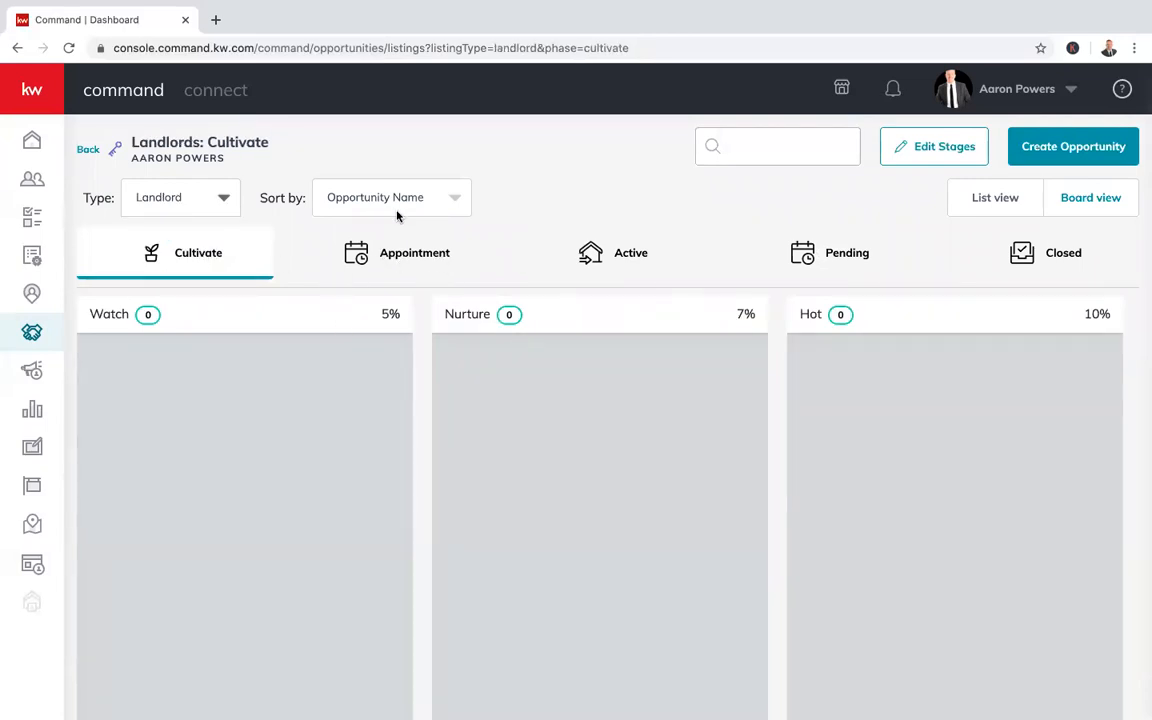
left_click(210, 207)
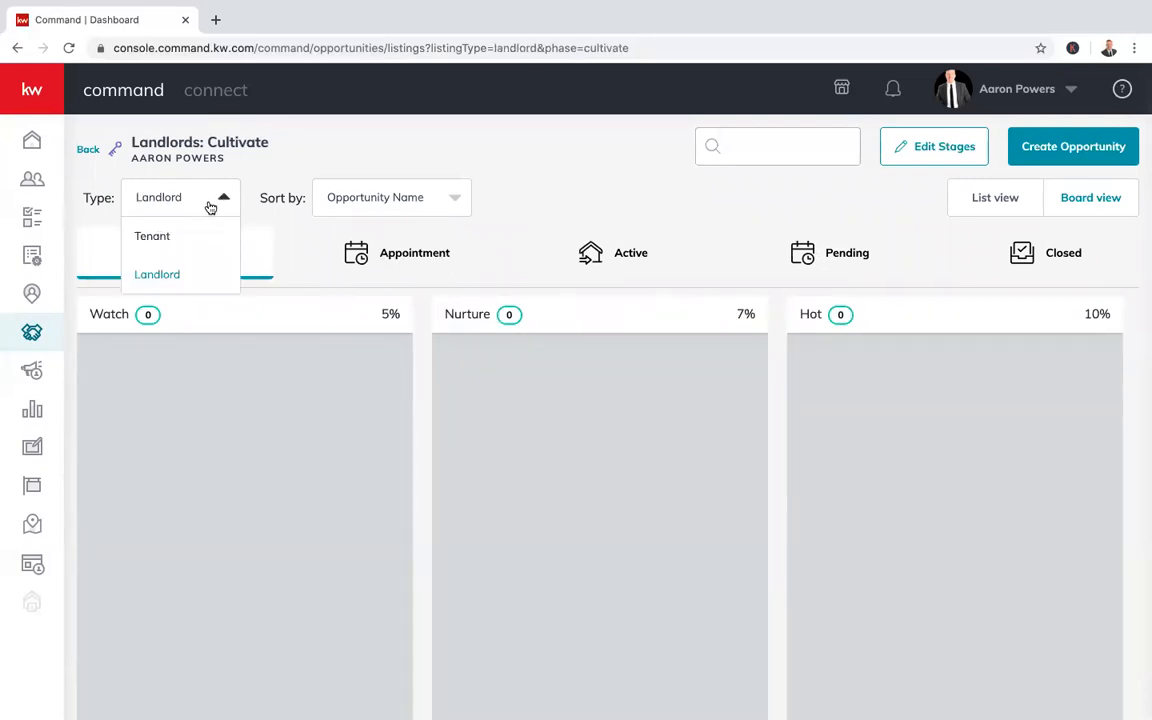
left_click(168, 238)
left_click(344, 204)
left_click(348, 201)
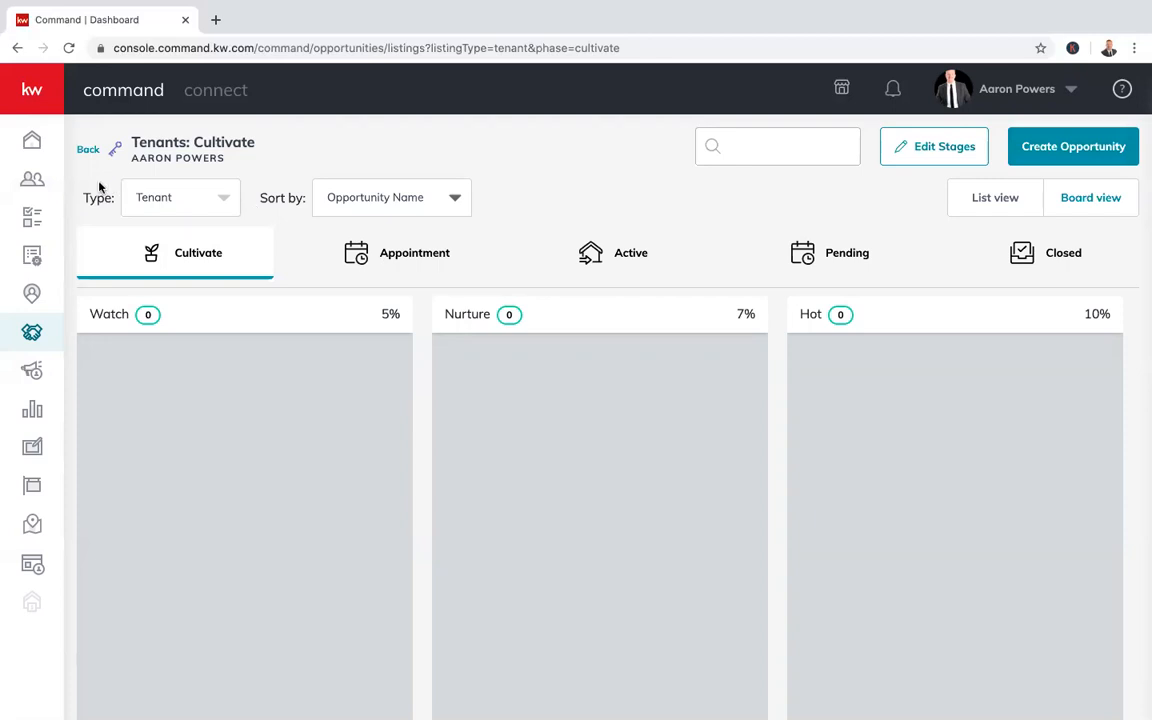
left_click(92, 153)
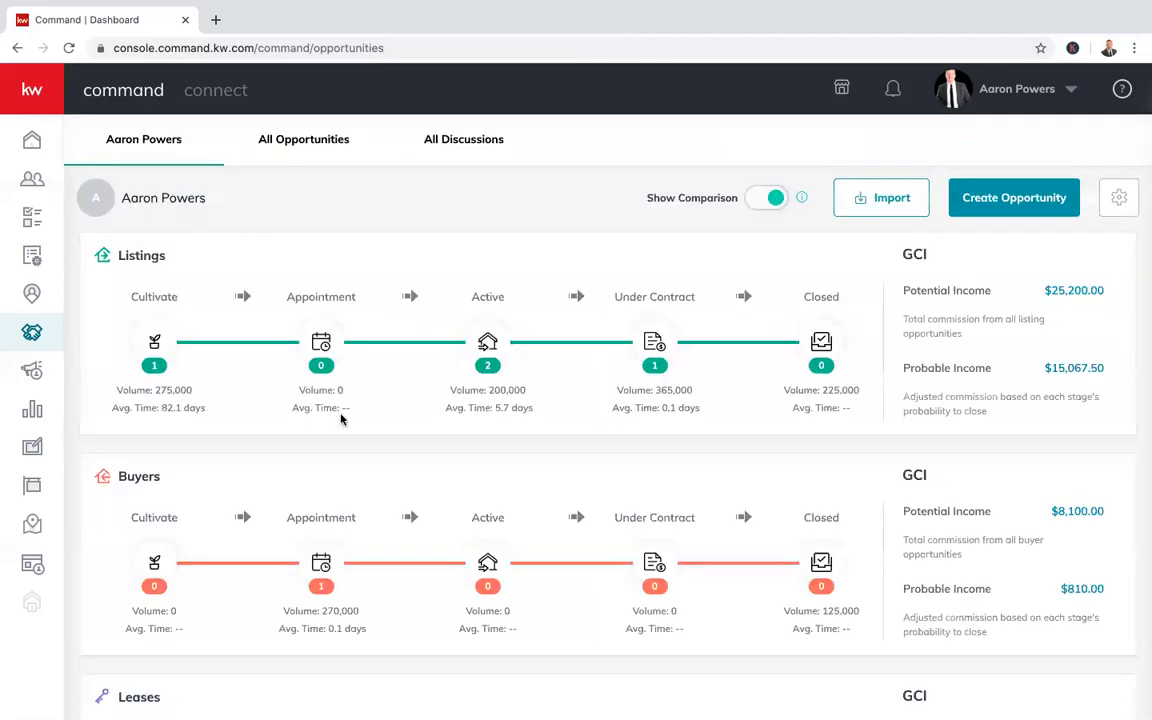
scroll(330, 410, "down", 2)
scroll(340, 420, "down", 5)
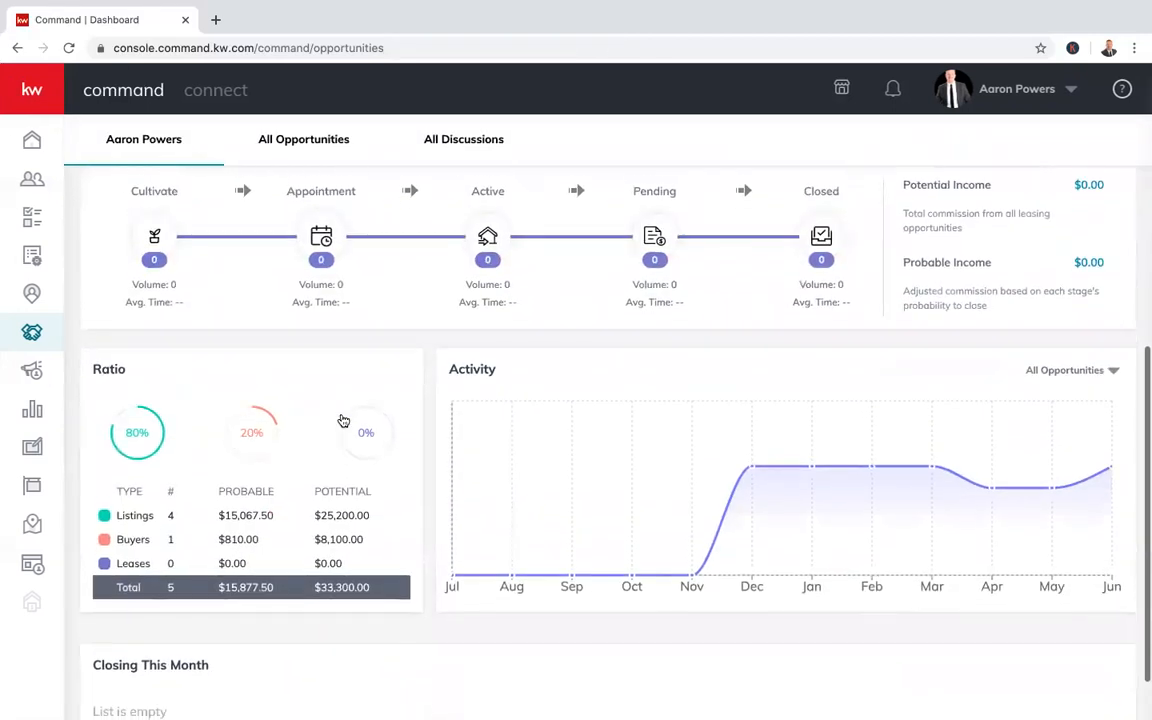
Scroll the Opportunities overview, then open the All Contacts list of 1124 contacts
scroll(340, 418, "down", 1)
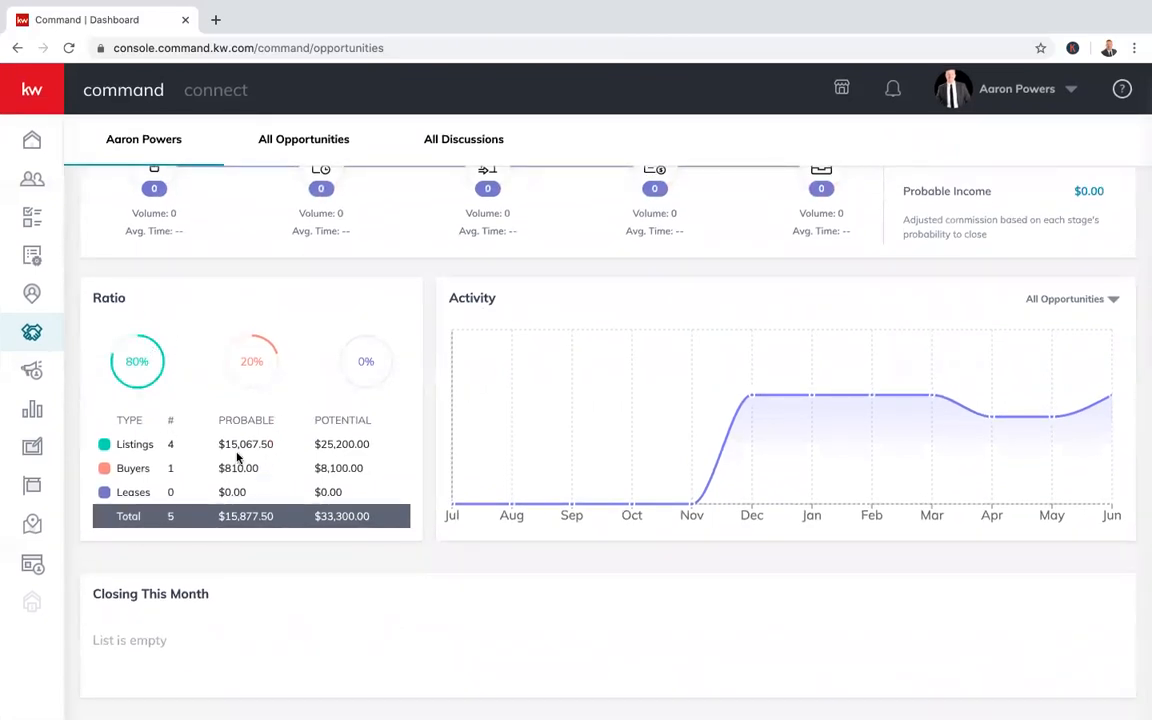
scroll(410, 500, "up", 7)
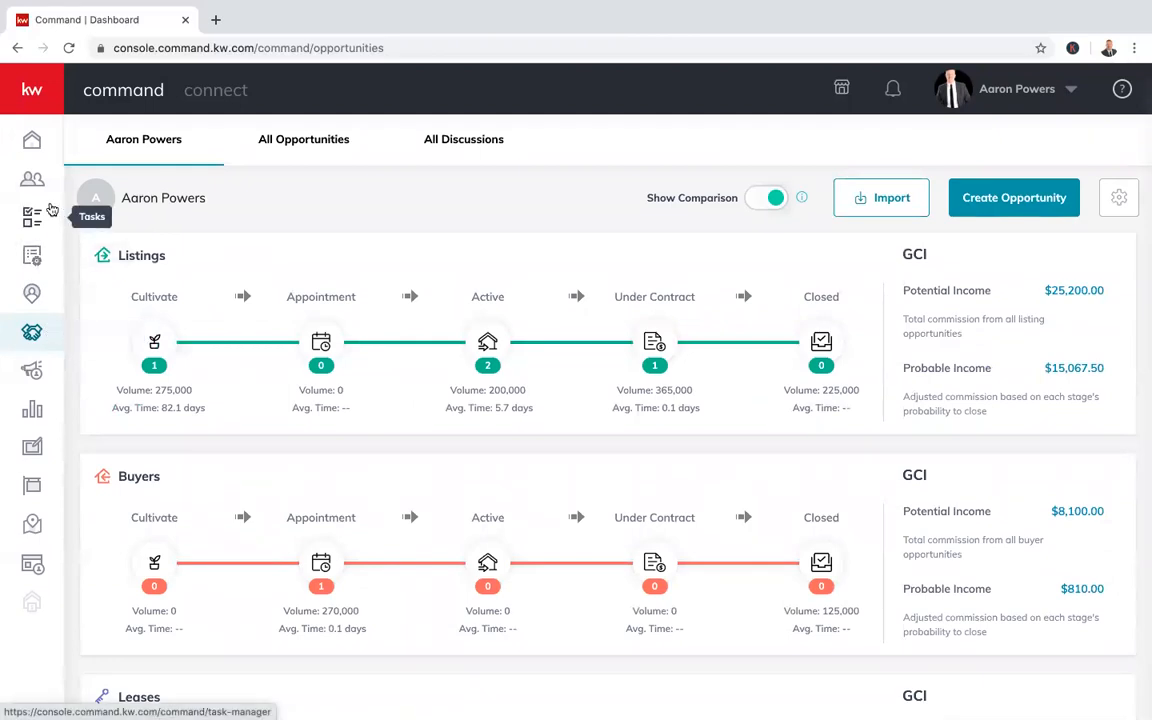
left_click(33, 183)
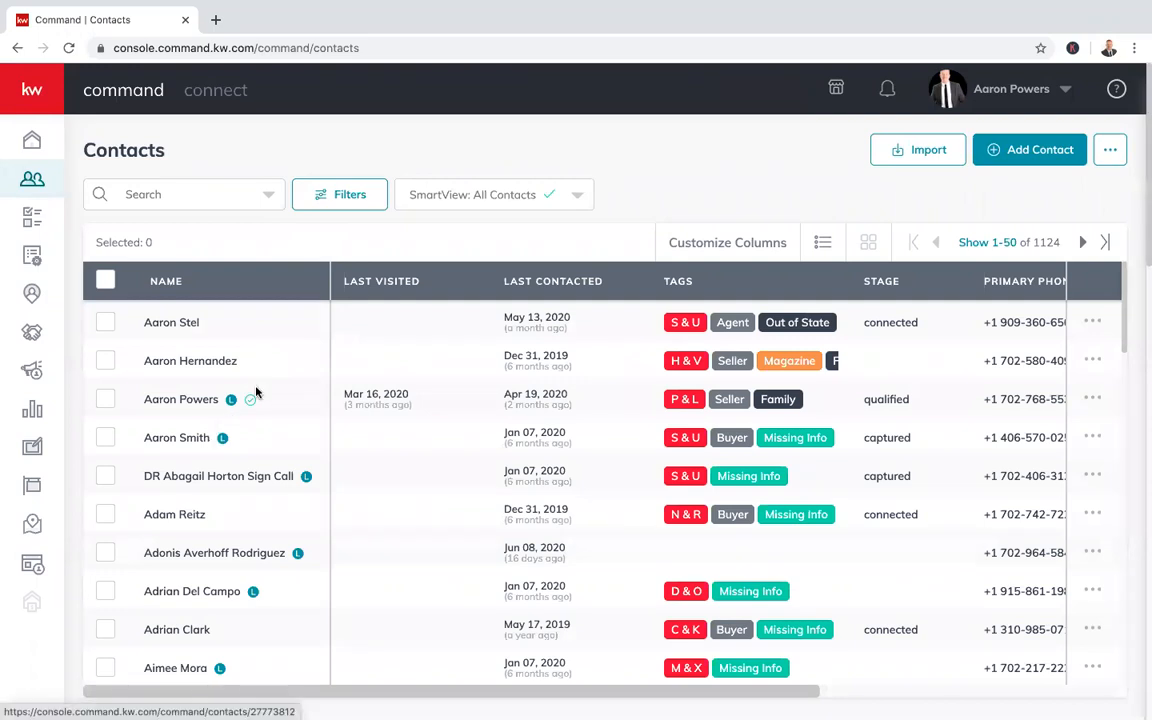
left_click(198, 196)
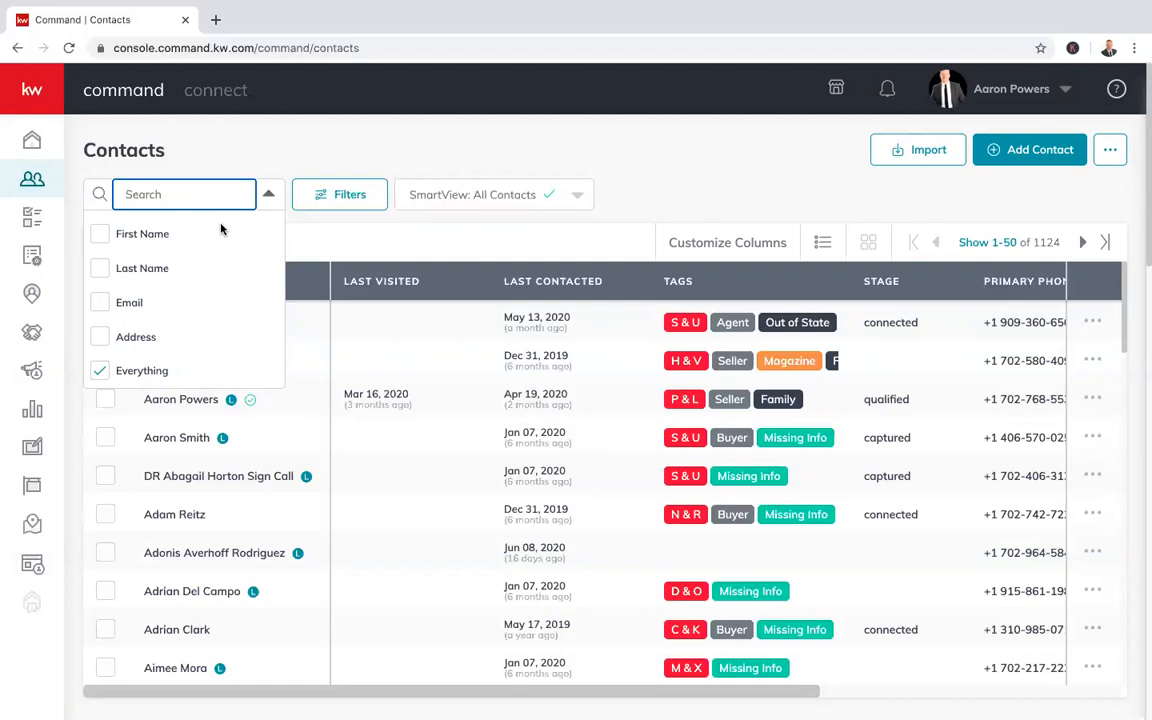
type("ivan")
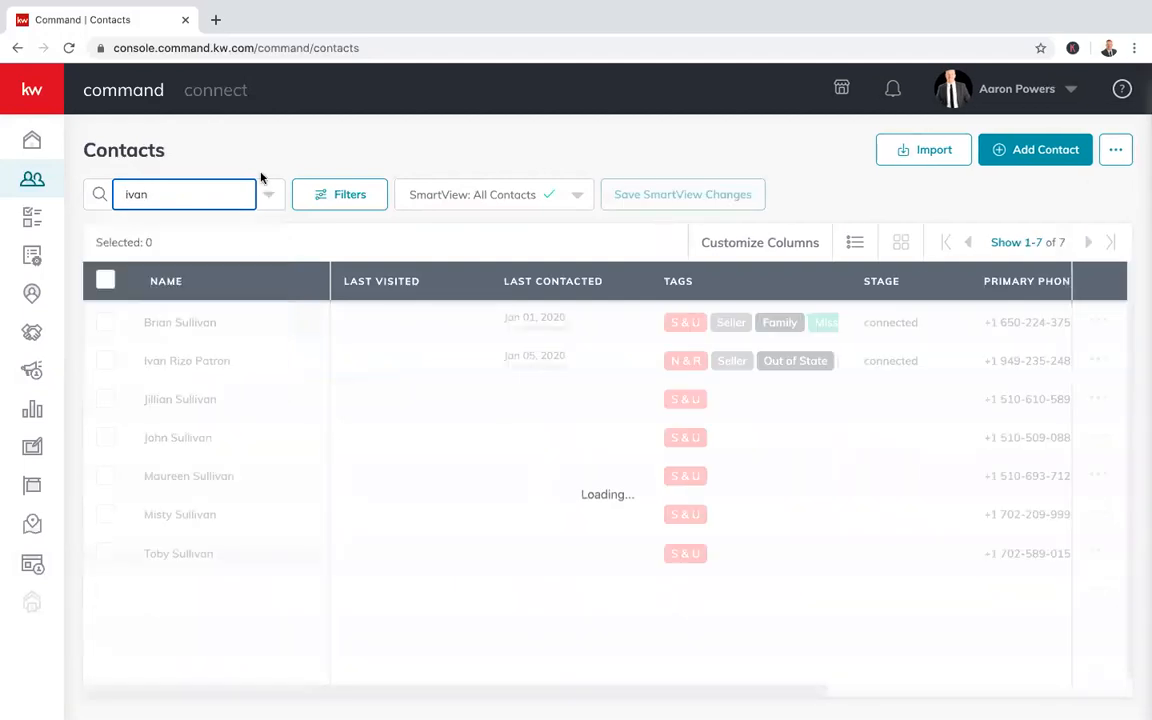
left_click(208, 362)
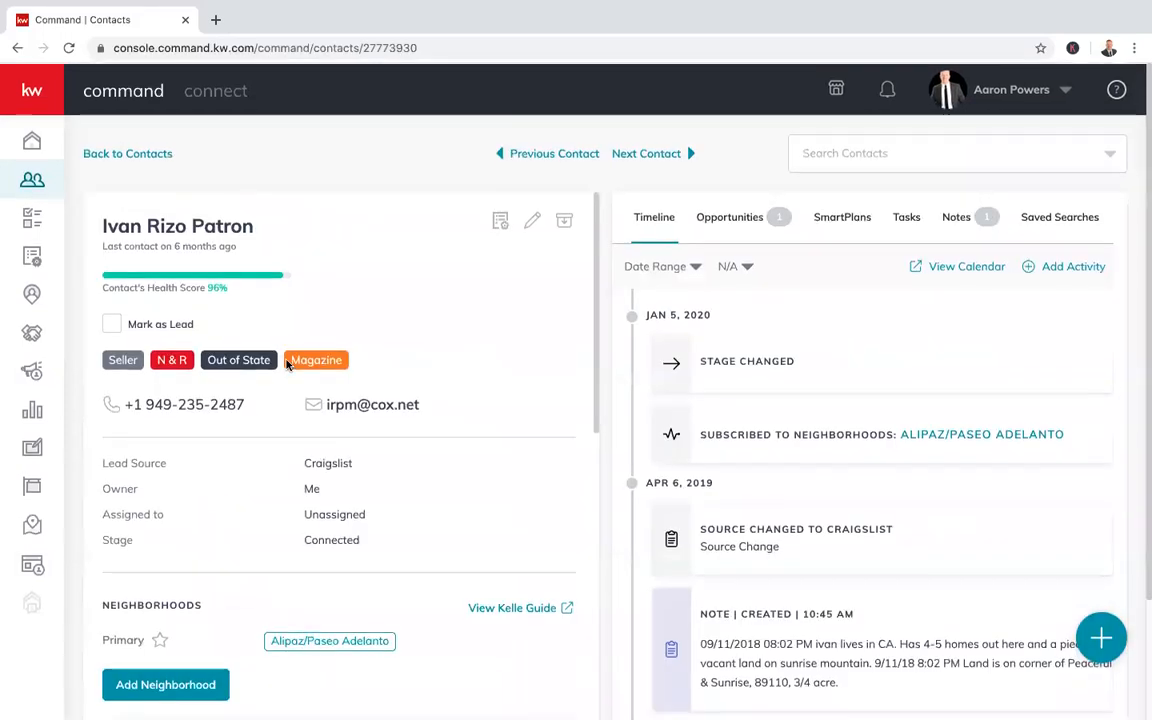
left_click(731, 218)
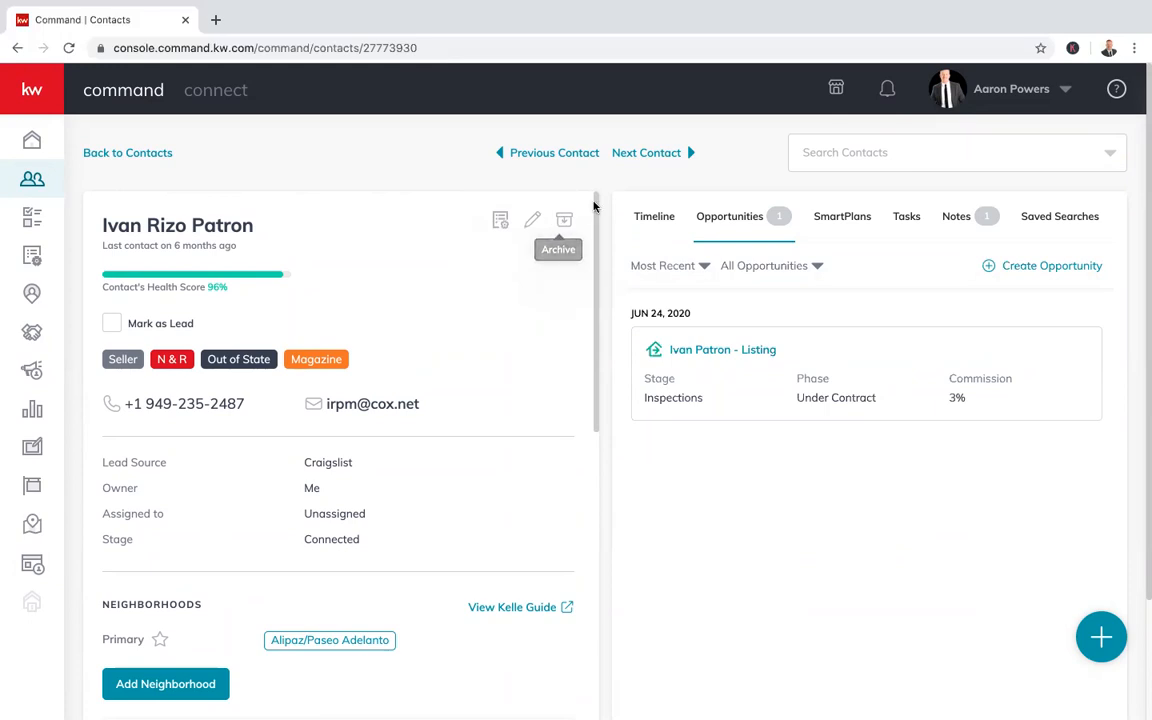
left_click(1013, 268)
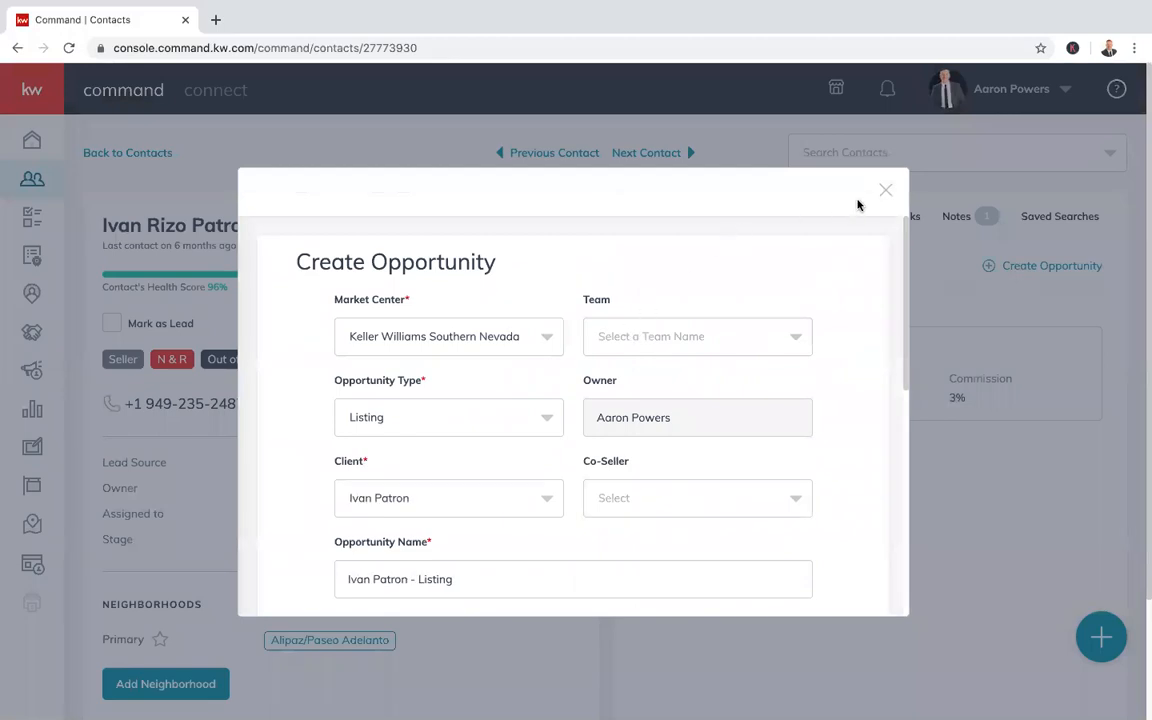
left_click(886, 189)
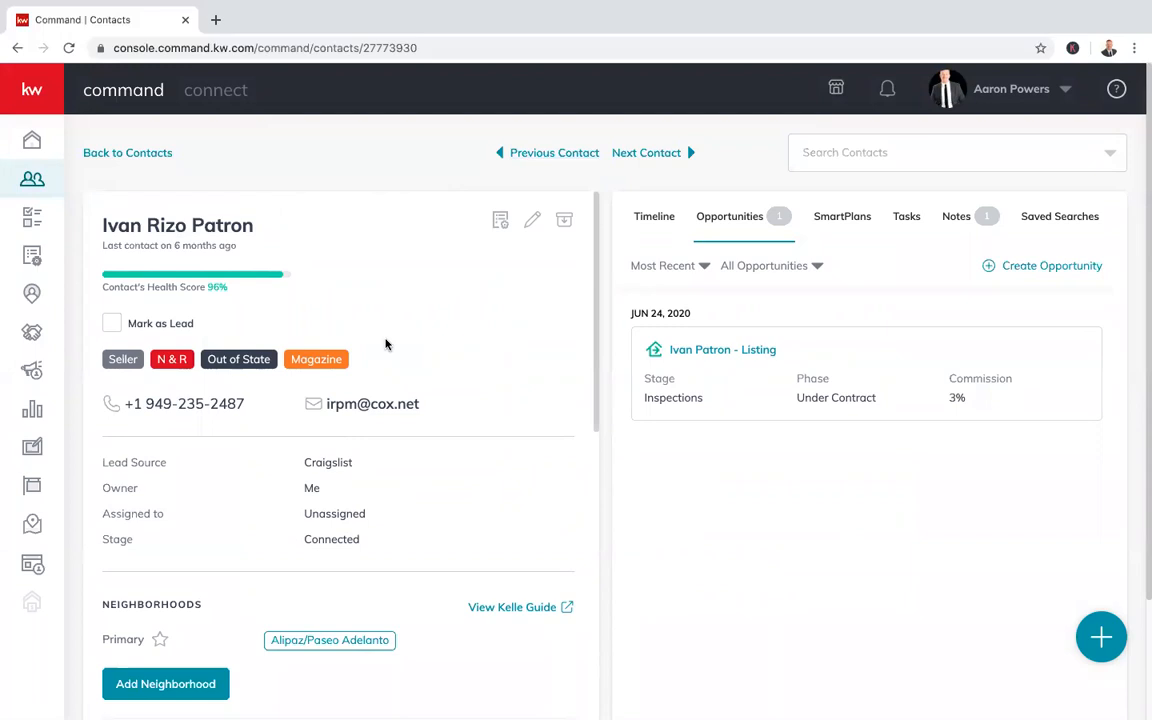
scroll(386, 343, "down", 7)
scroll(386, 350, "down", 5)
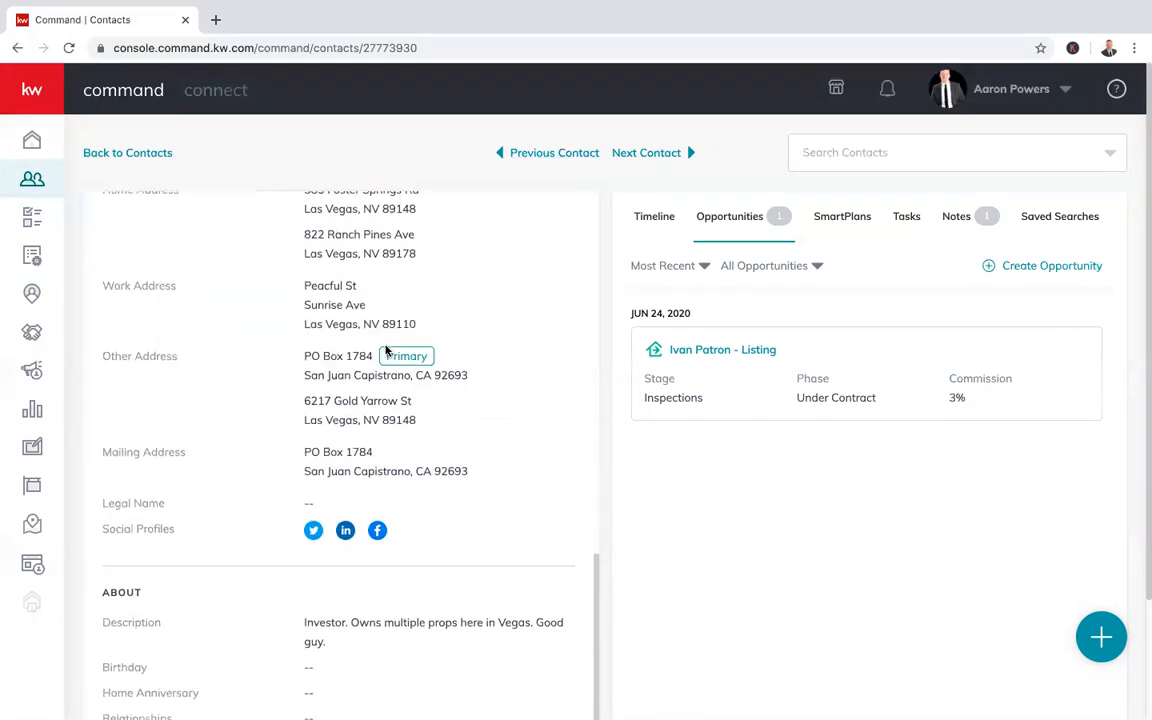
scroll(386, 350, "up", 12)
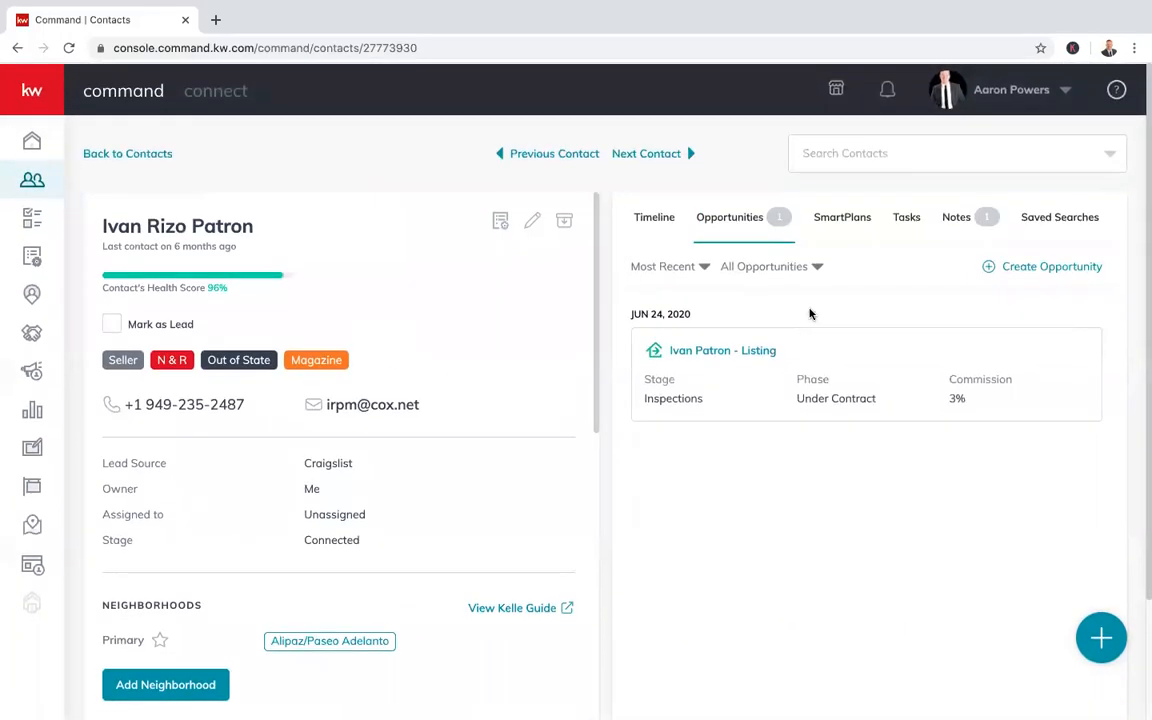
Start a new opportunity named Land Listing with the Open House tag
left_click(1008, 272)
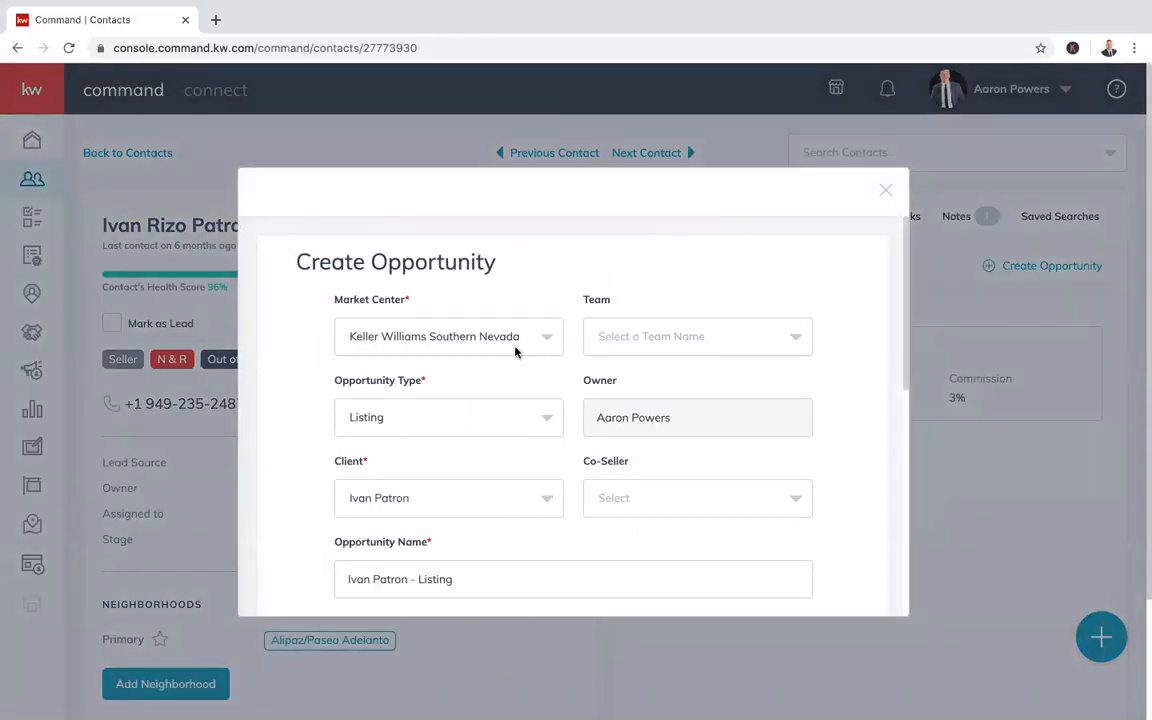
scroll(542, 413, "down", 1)
scroll(483, 391, "down", 1)
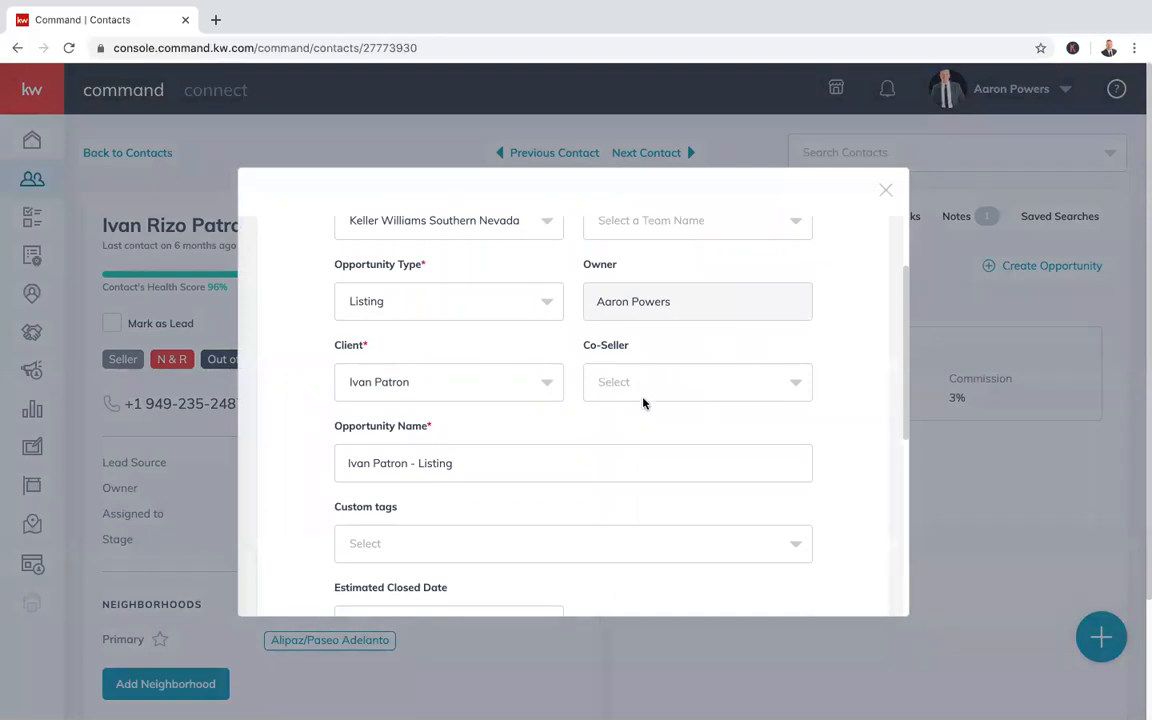
scroll(689, 442, "down", 2)
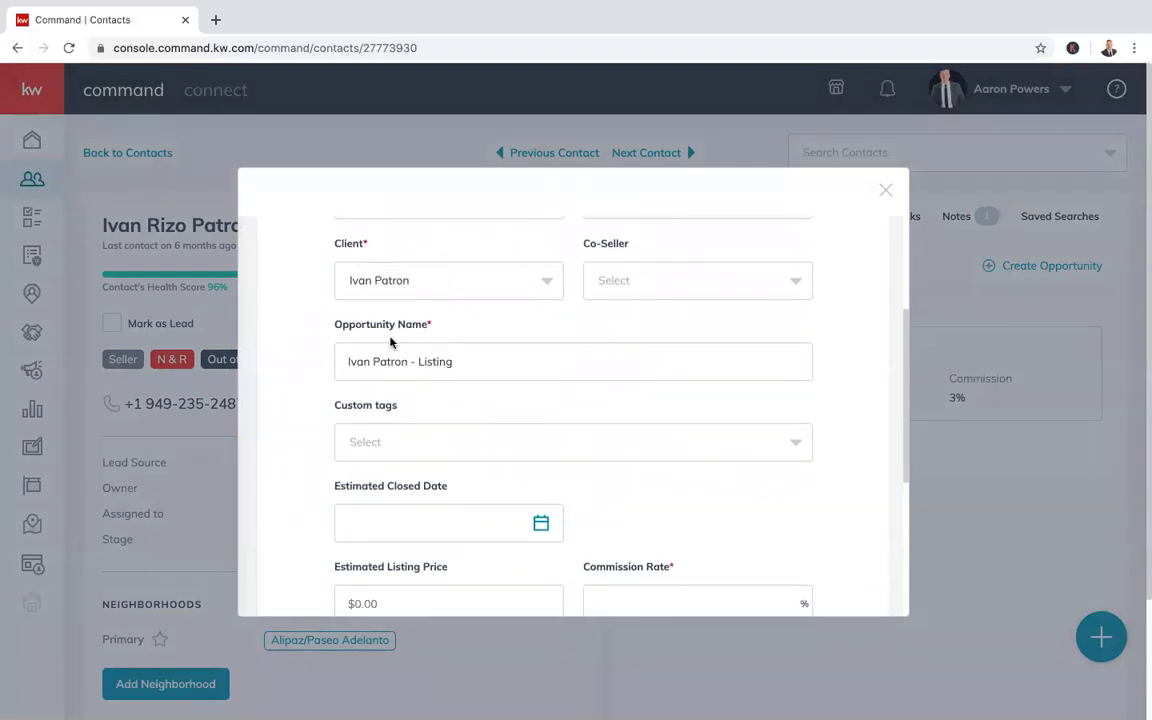
left_click(473, 362)
key("BackSpace")
key("BackSpace")
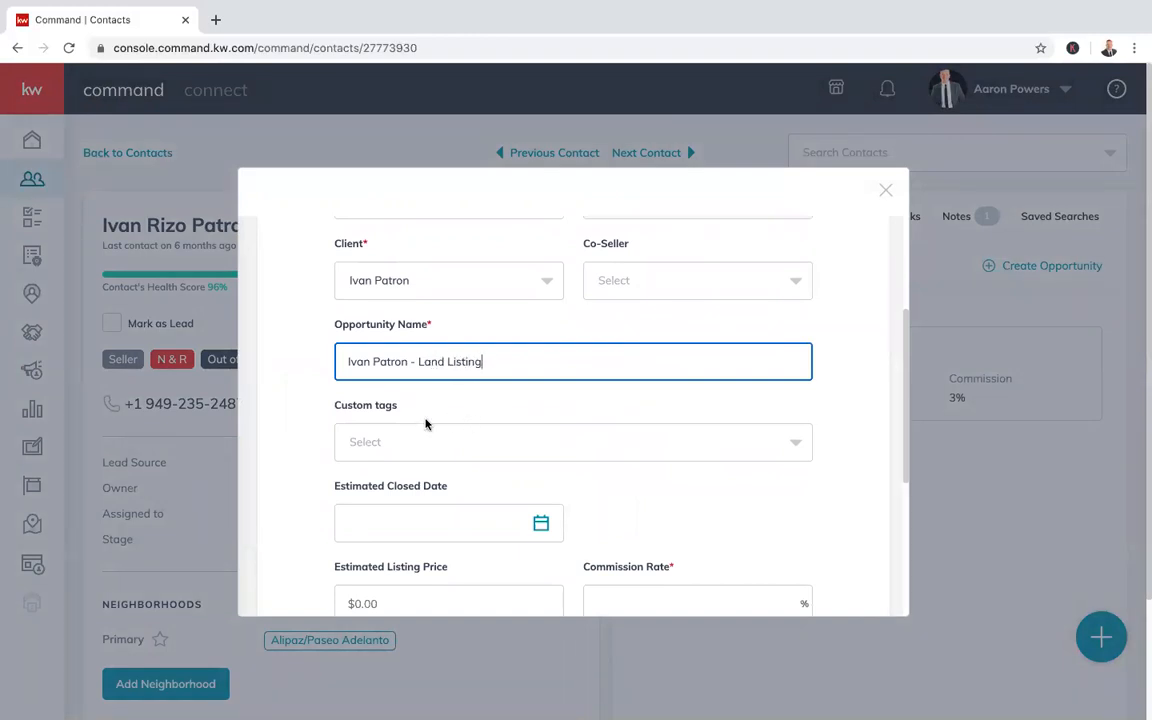
left_click(452, 451)
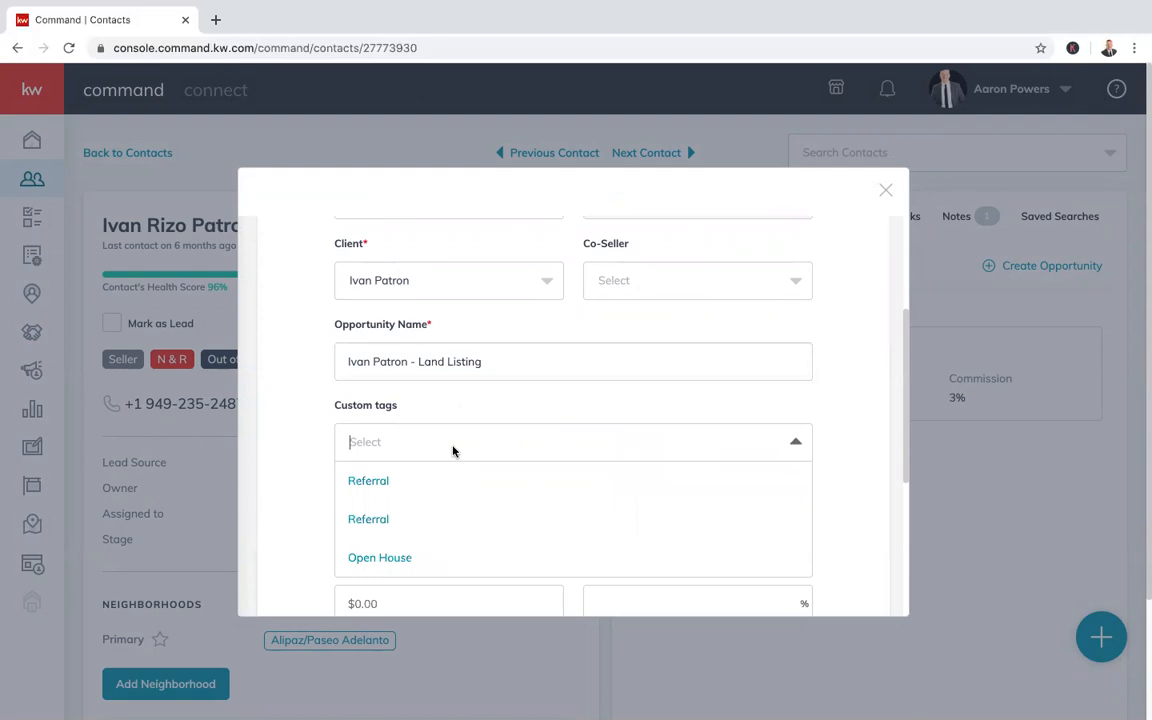
left_click(397, 558)
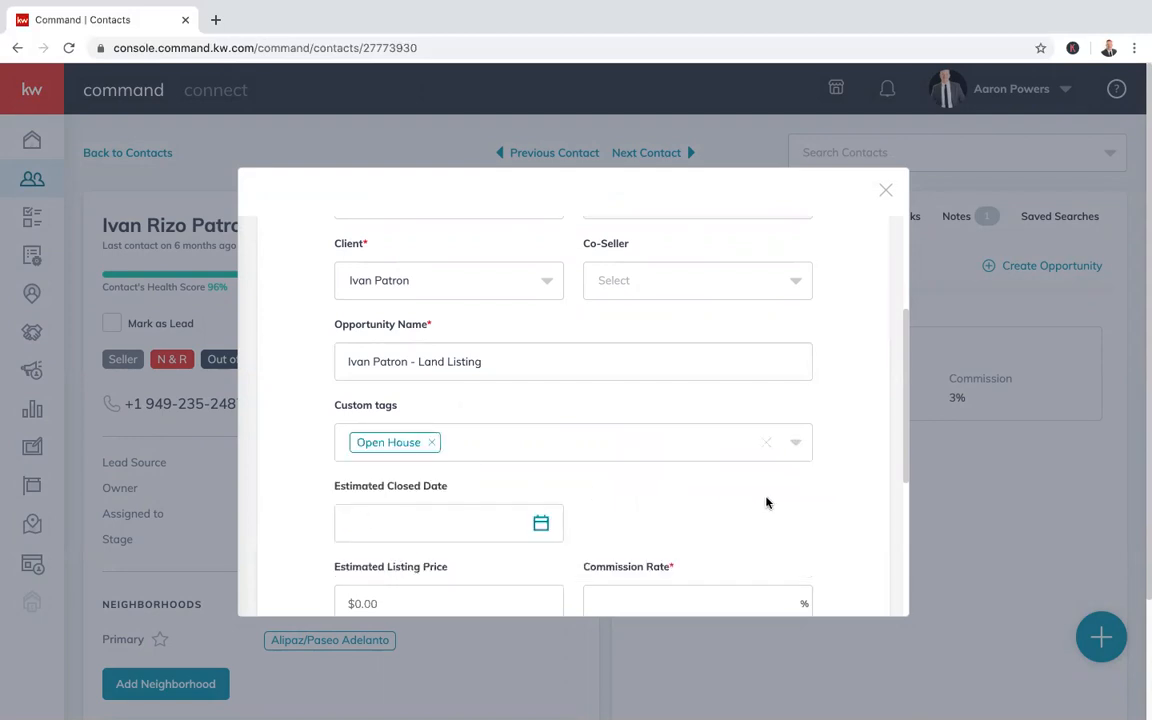
Set closing date 8/31/2020, listing price $195,000 and 3% commission
scroll(767, 502, "down", 4)
left_click(541, 358)
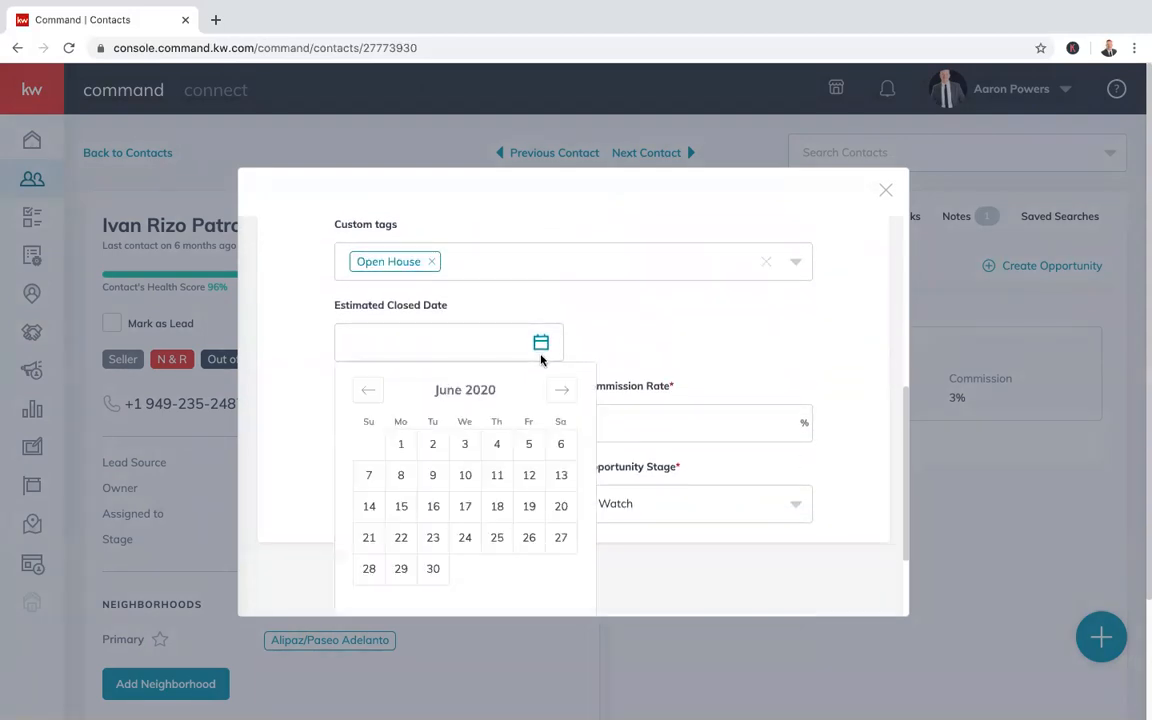
left_click(554, 393)
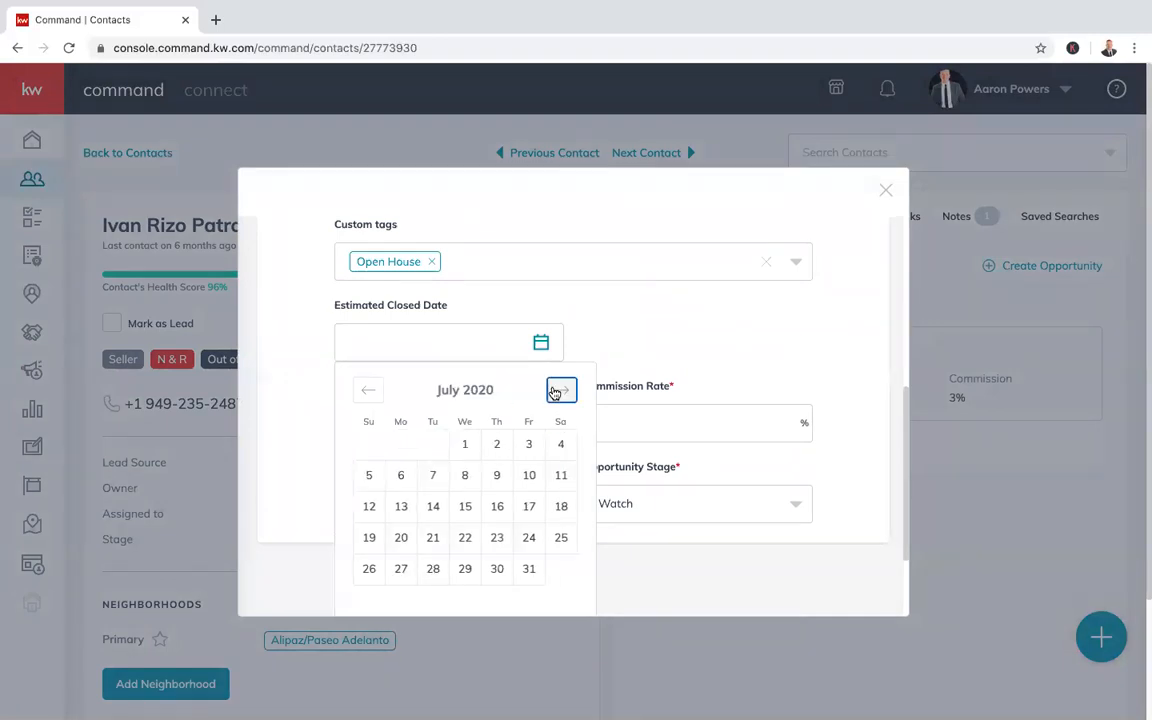
left_click(554, 393)
left_click(401, 600)
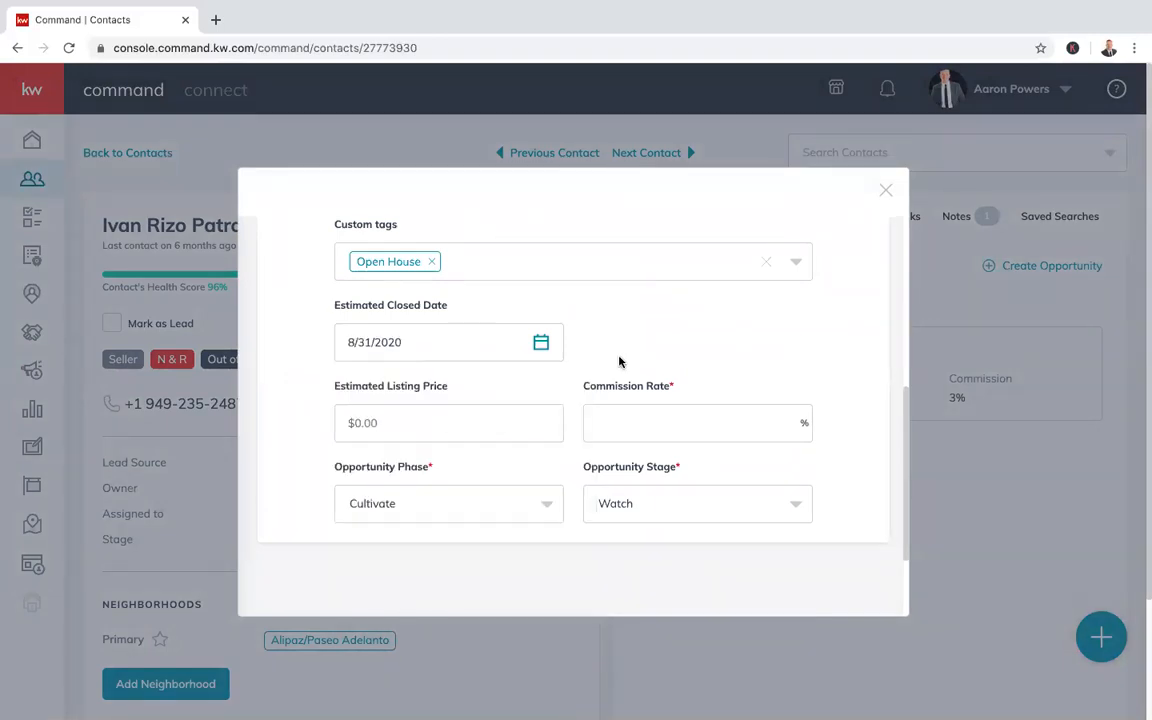
scroll(615, 375, "down", 2)
left_click(401, 329)
type("195,000.00")
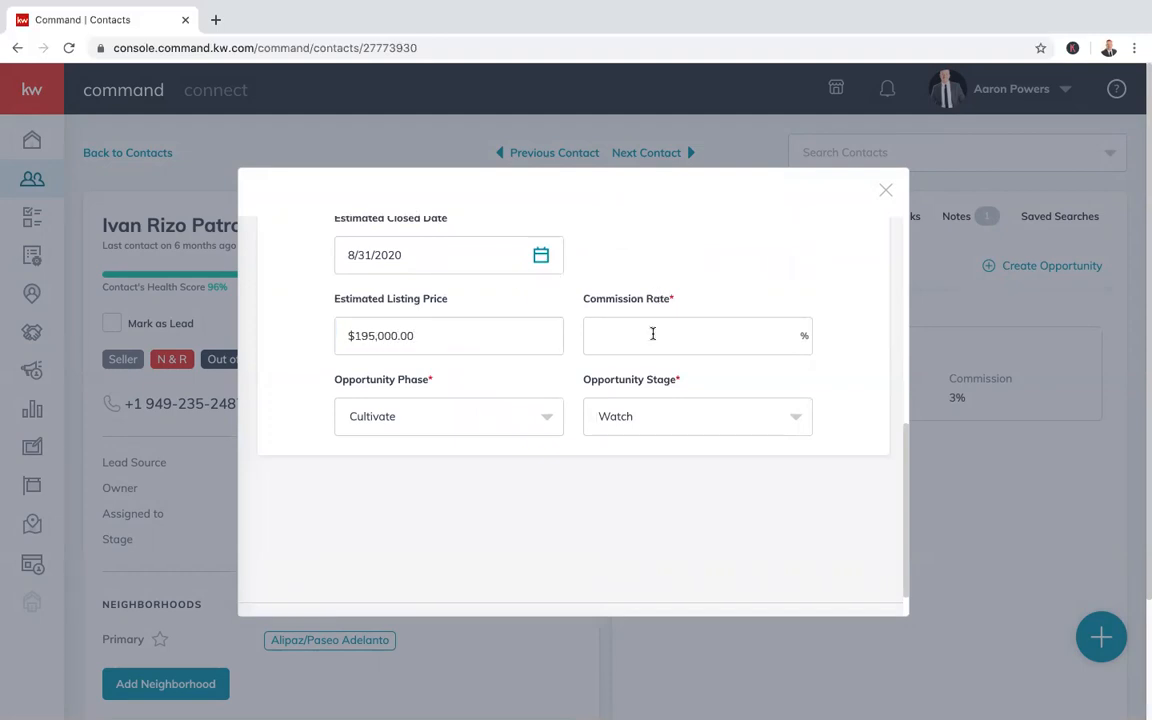
left_click(651, 346)
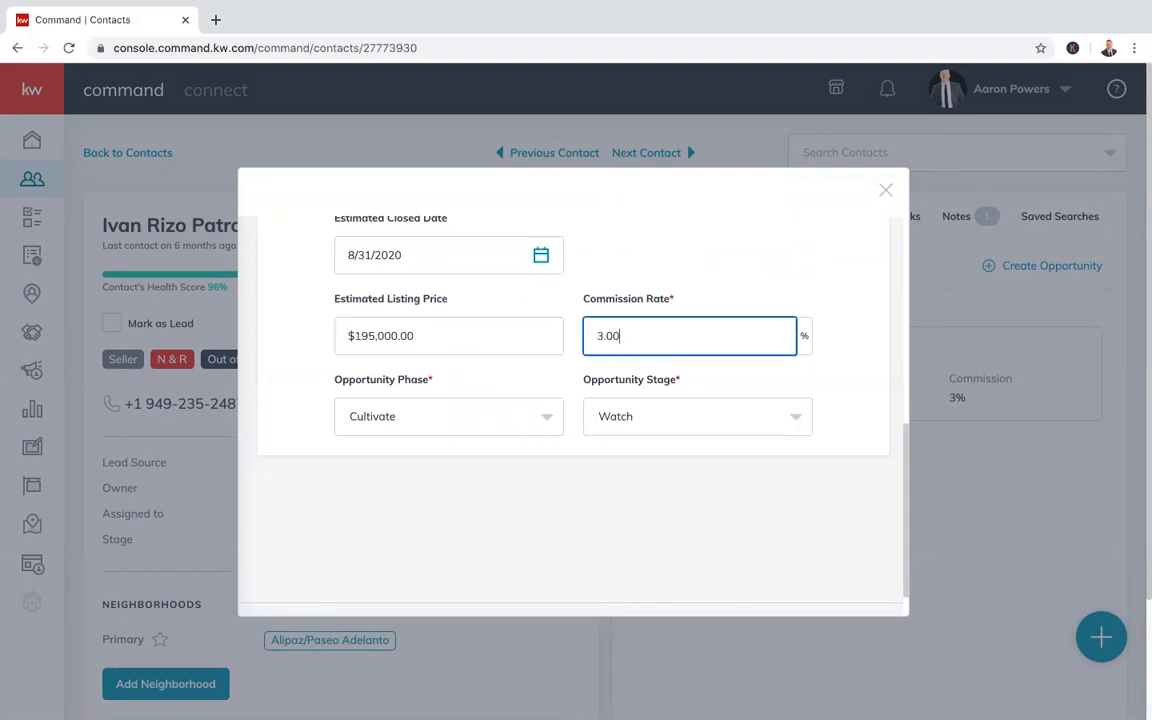
left_click(655, 280)
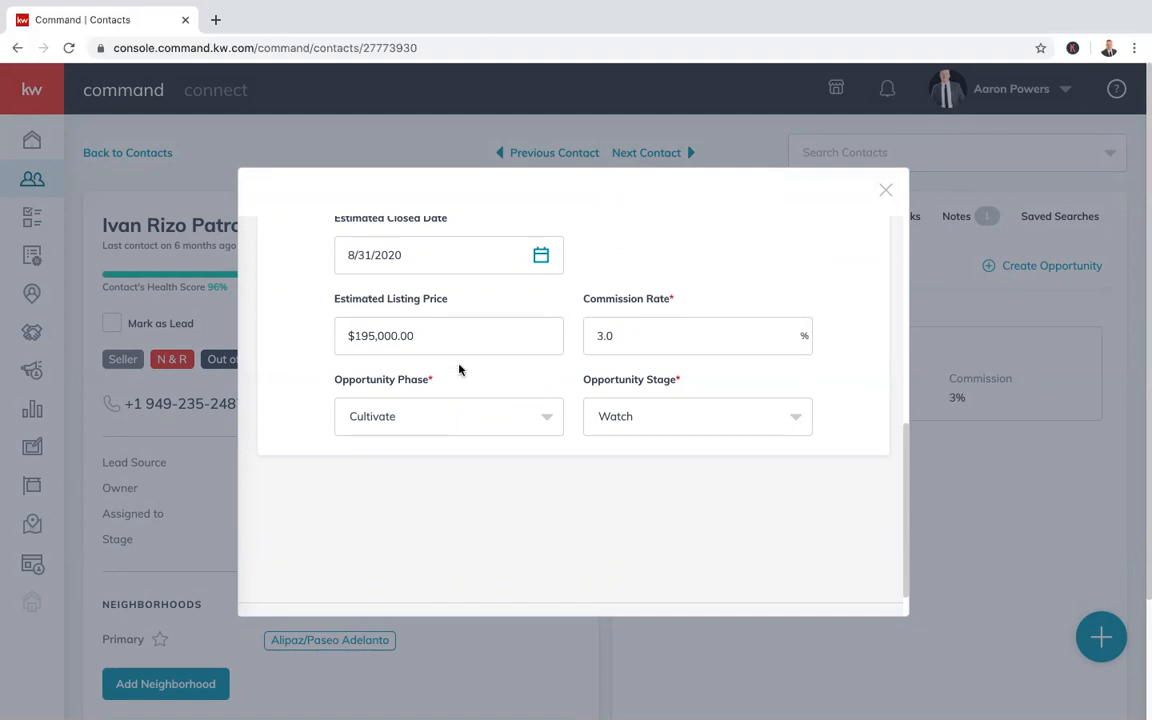
Set the phase to Active and stage to Showing, then create the opportunity
left_click(478, 424)
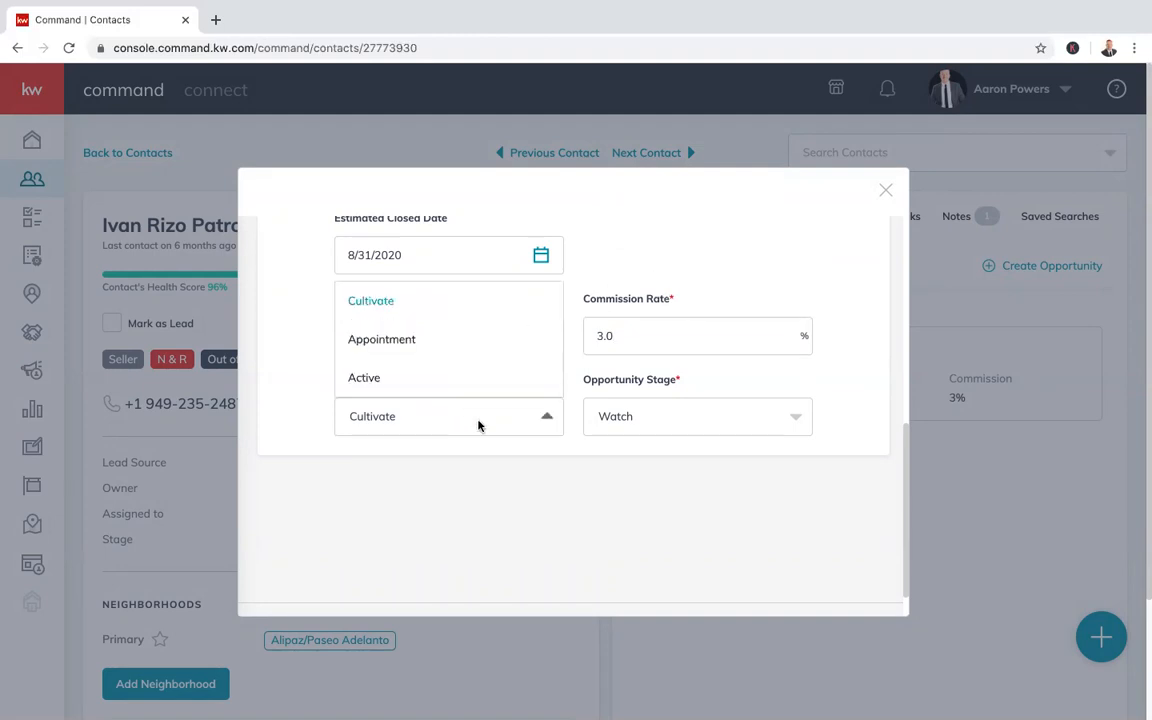
left_click(362, 378)
left_click(722, 412)
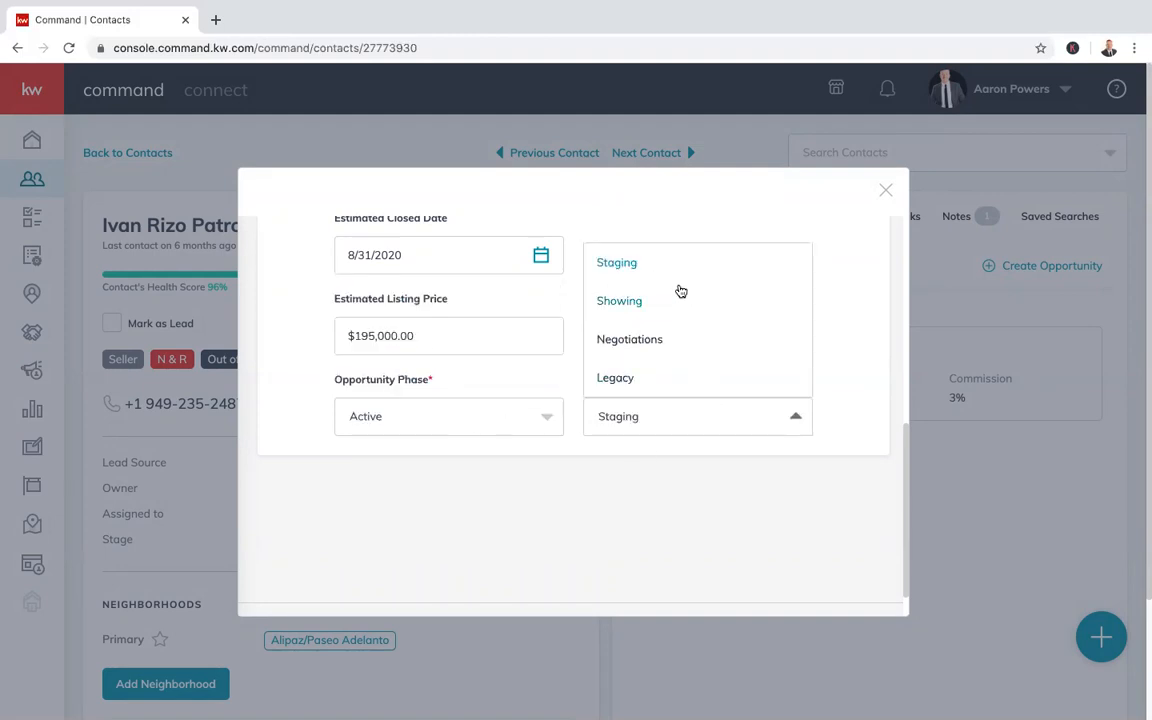
left_click(643, 304)
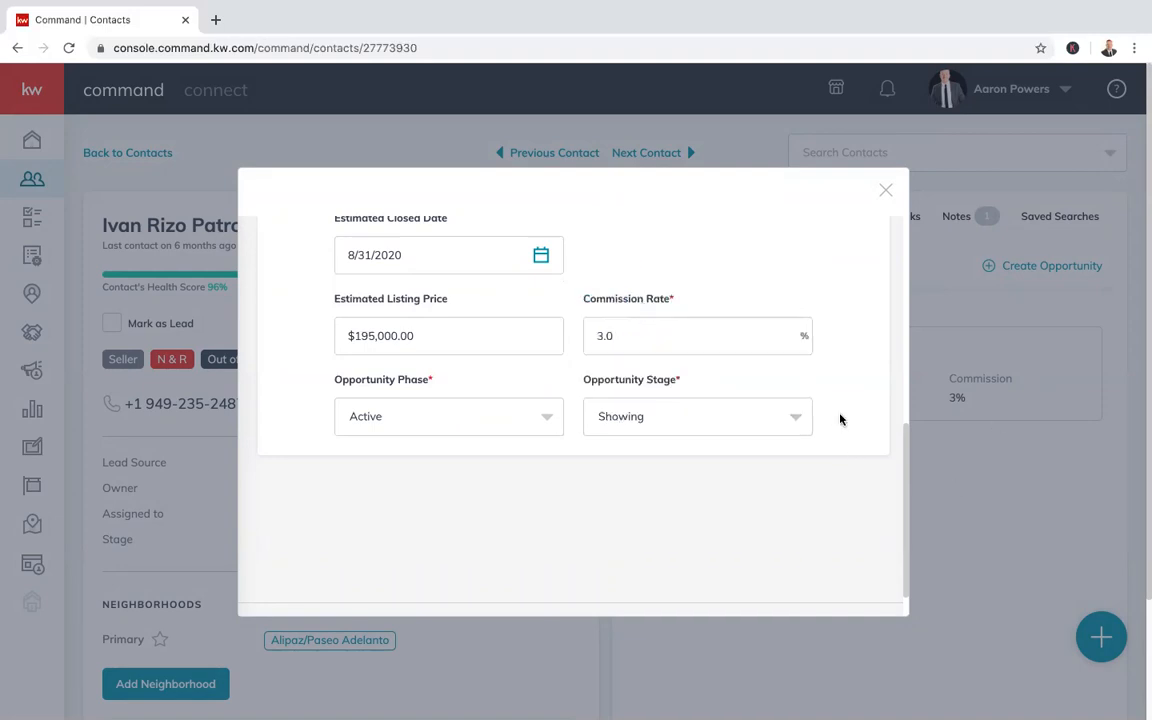
scroll(840, 419, "down", 1)
left_click(545, 598)
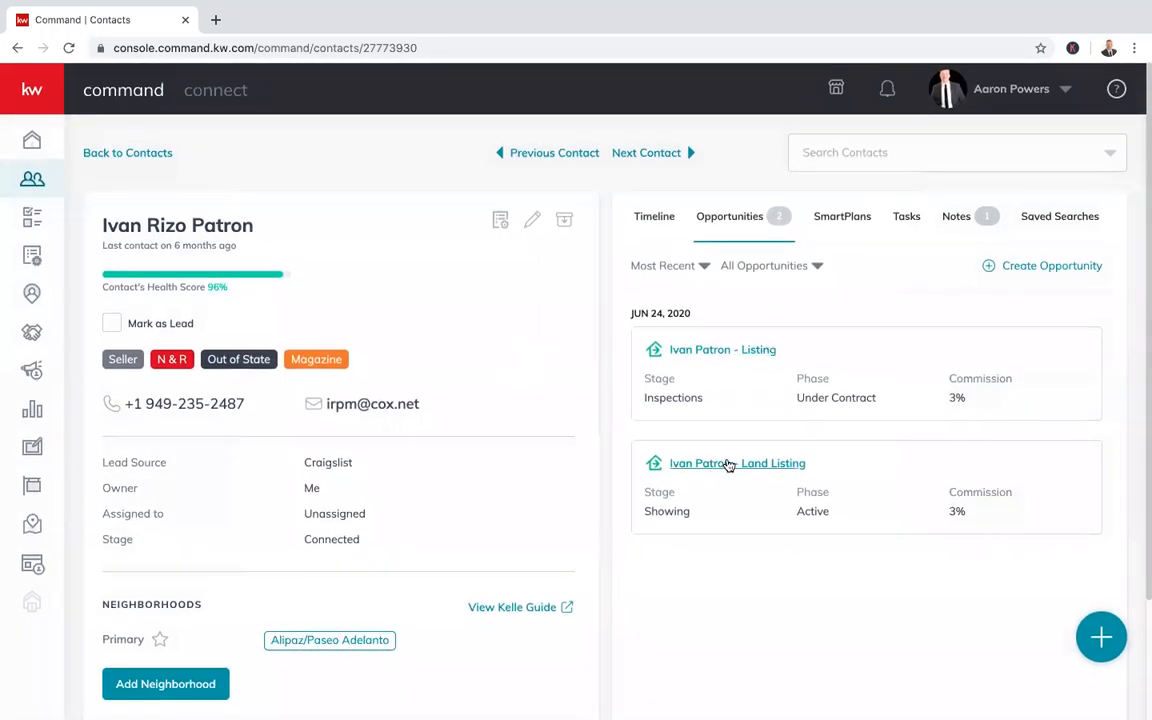
Review the Land Listing opportunity's details, then go to the Active listings board
left_click(736, 463)
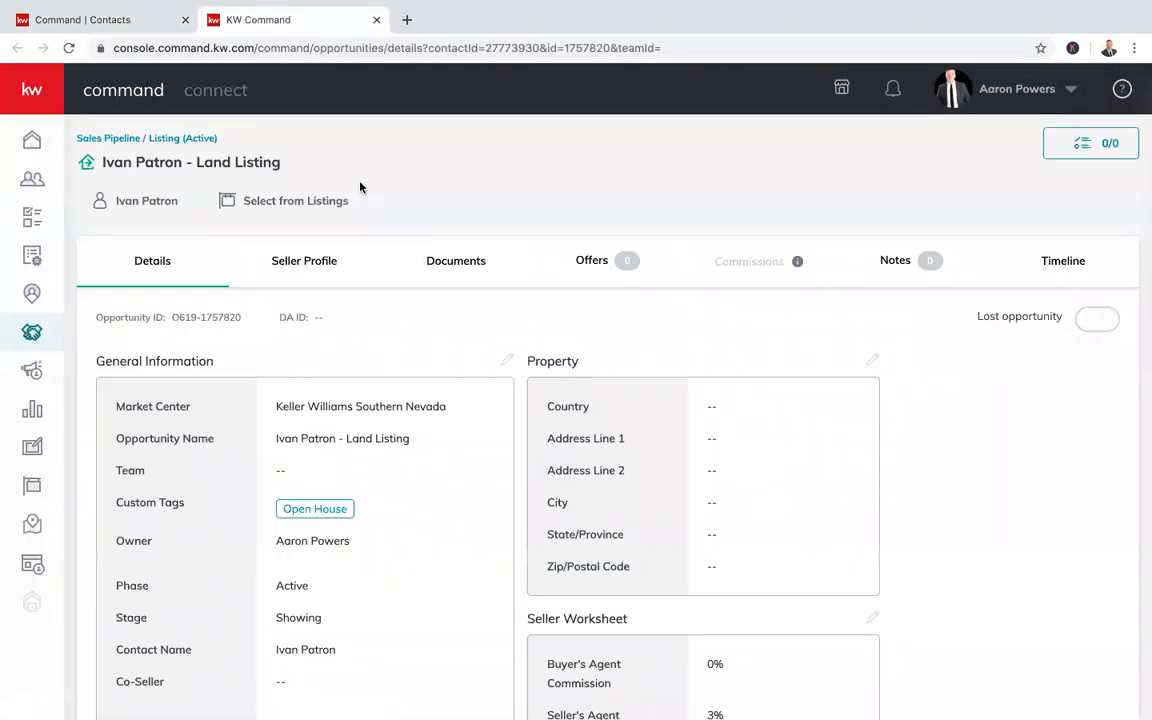
left_click(176, 15)
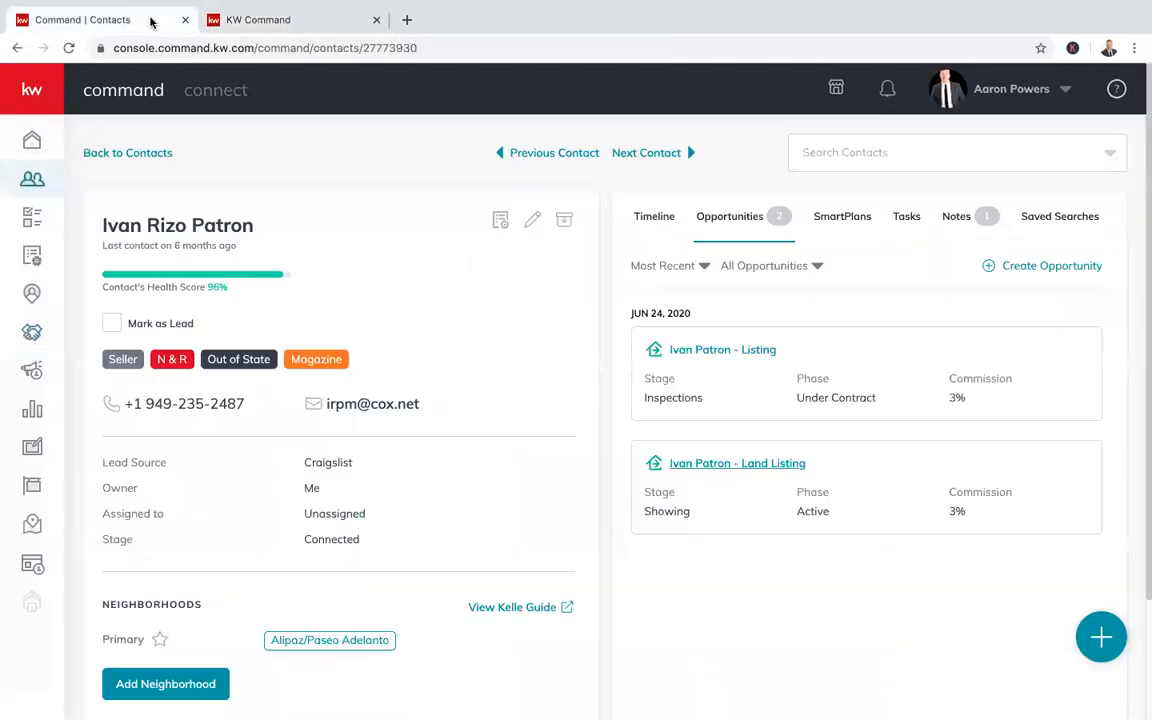
left_click(252, 22)
scroll(497, 566, "down", 2)
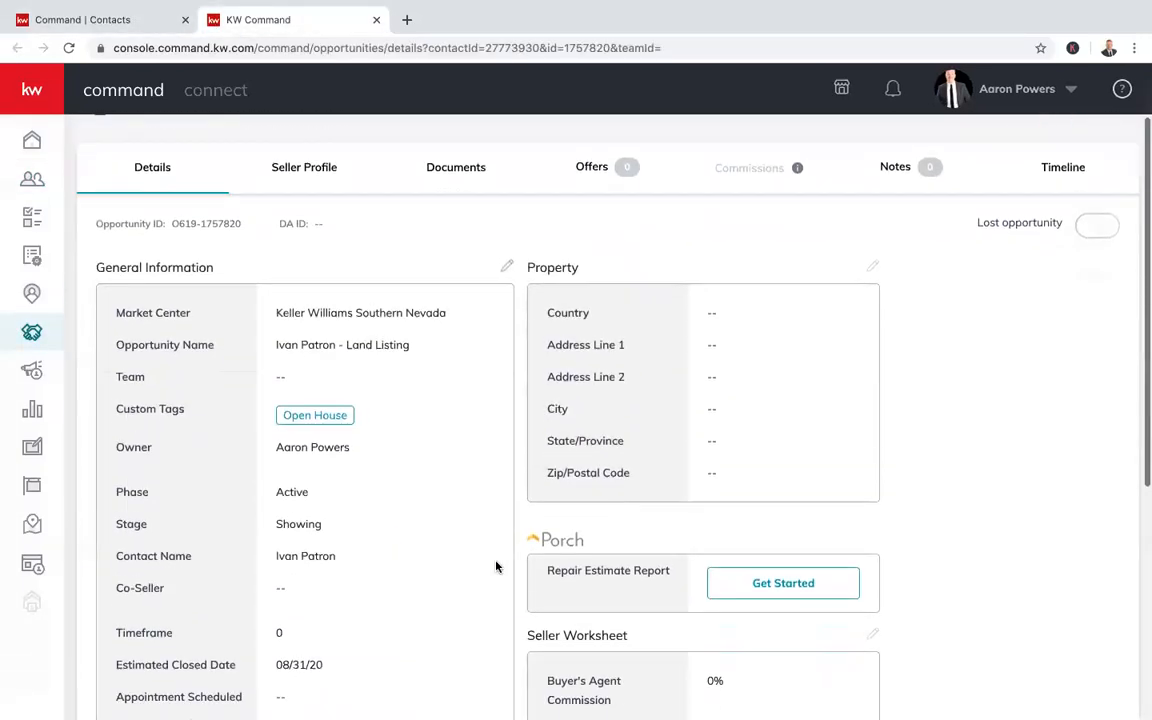
scroll(497, 566, "down", 2)
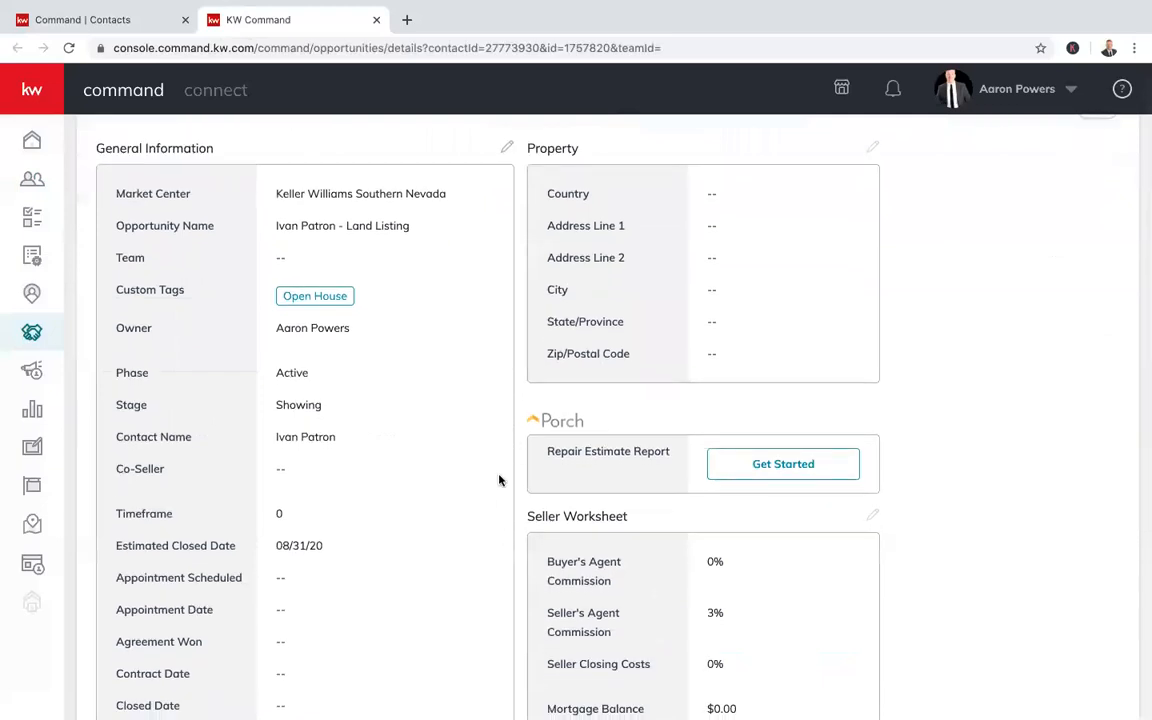
scroll(500, 480, "down", 3)
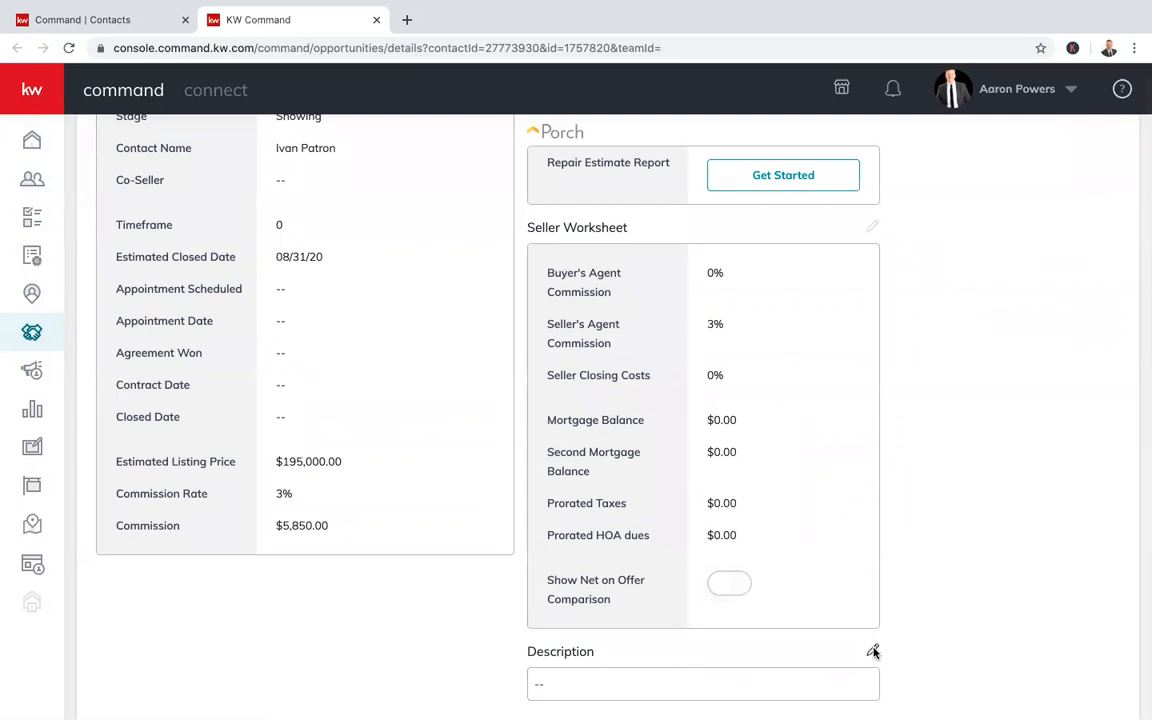
scroll(921, 596, "up", 10)
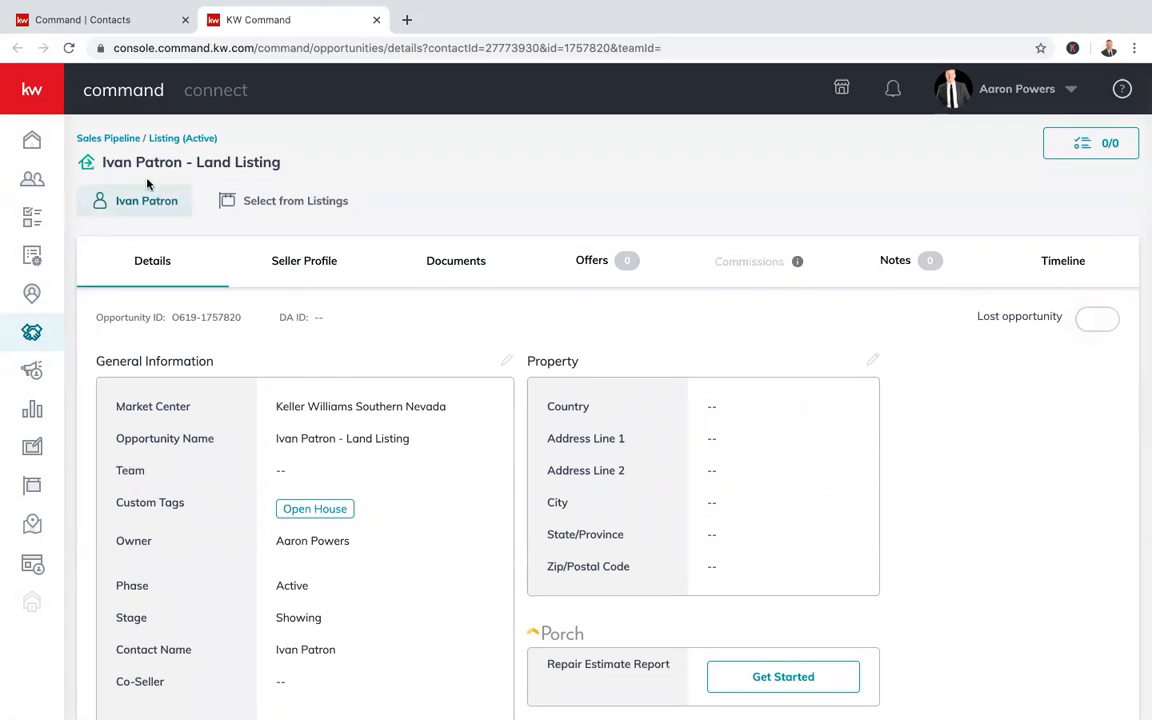
left_click(151, 139)
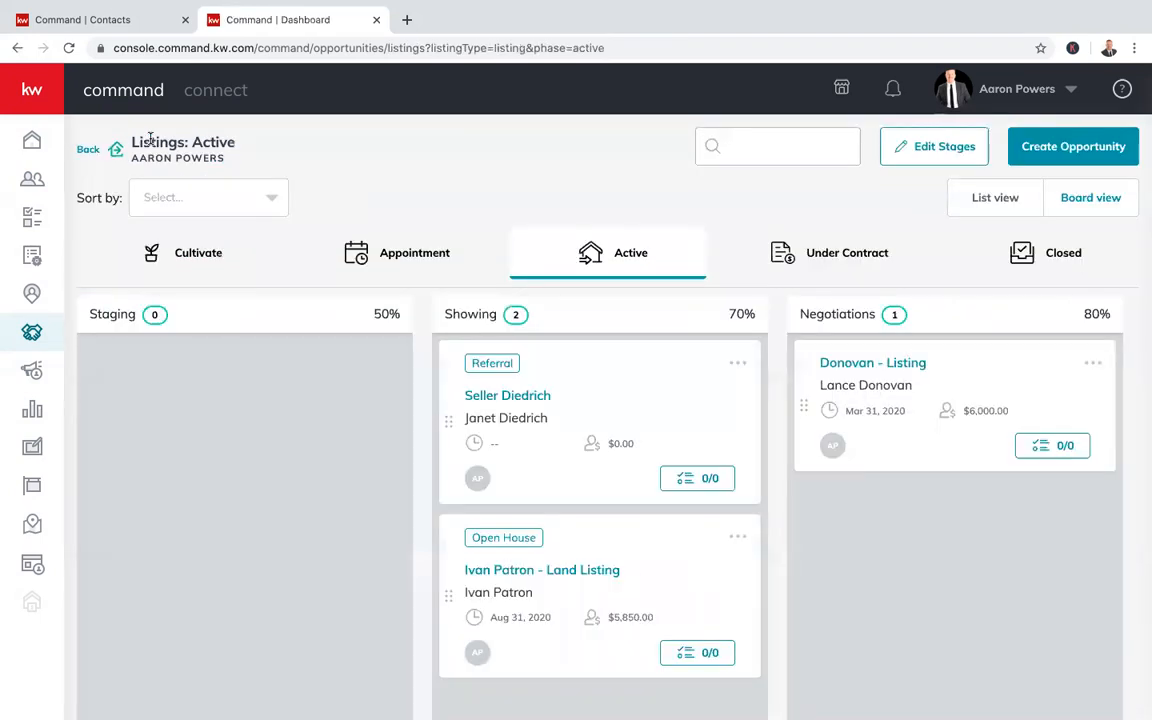
Check the Cultivate listings and overview, then show the Under Contract listings board
scroll(692, 576, "down", 1)
scroll(692, 576, "up", 1)
left_click(174, 258)
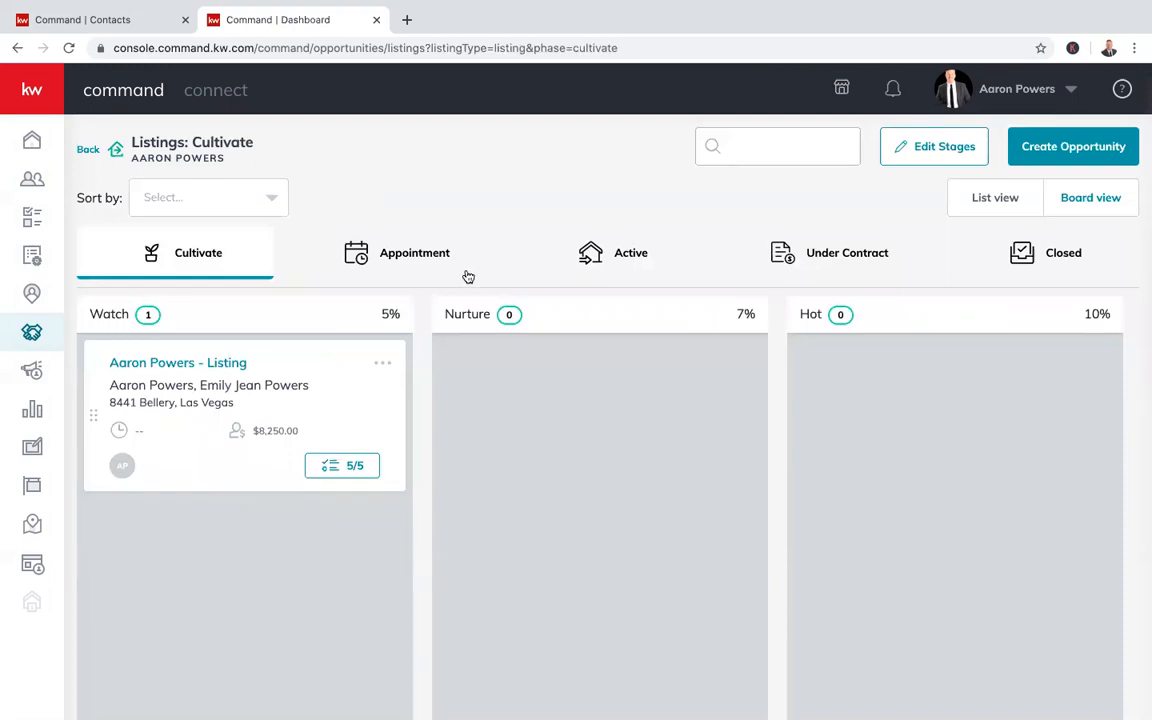
left_click(32, 336)
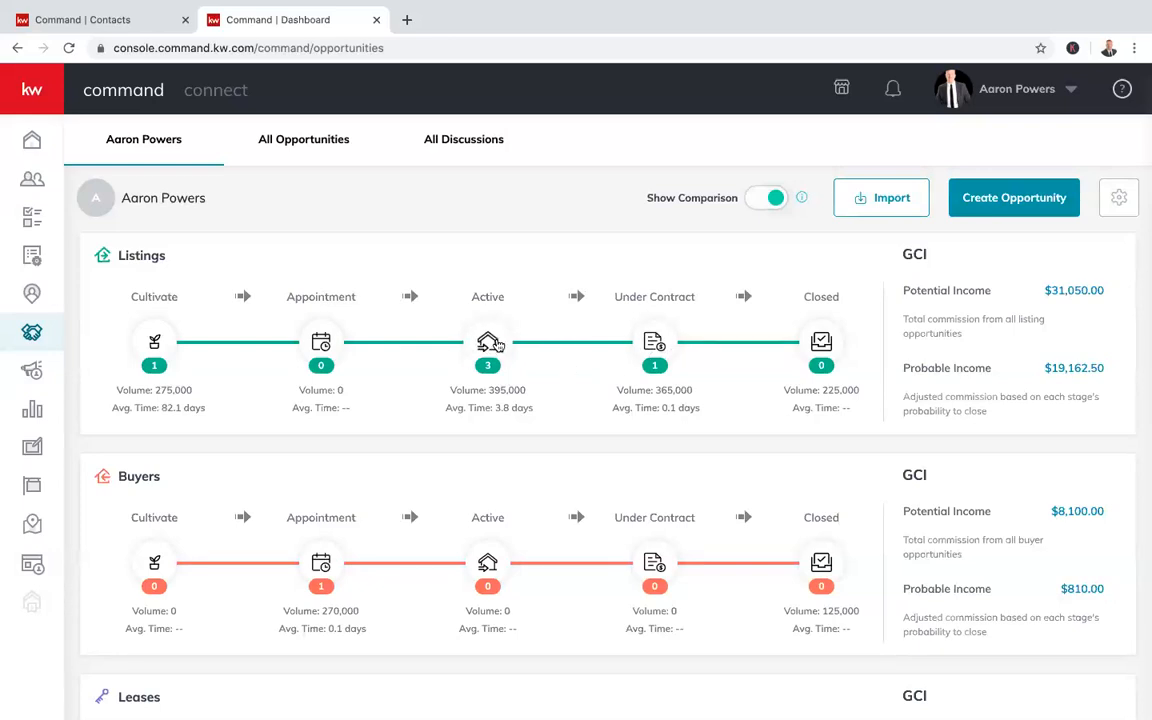
left_click(490, 342)
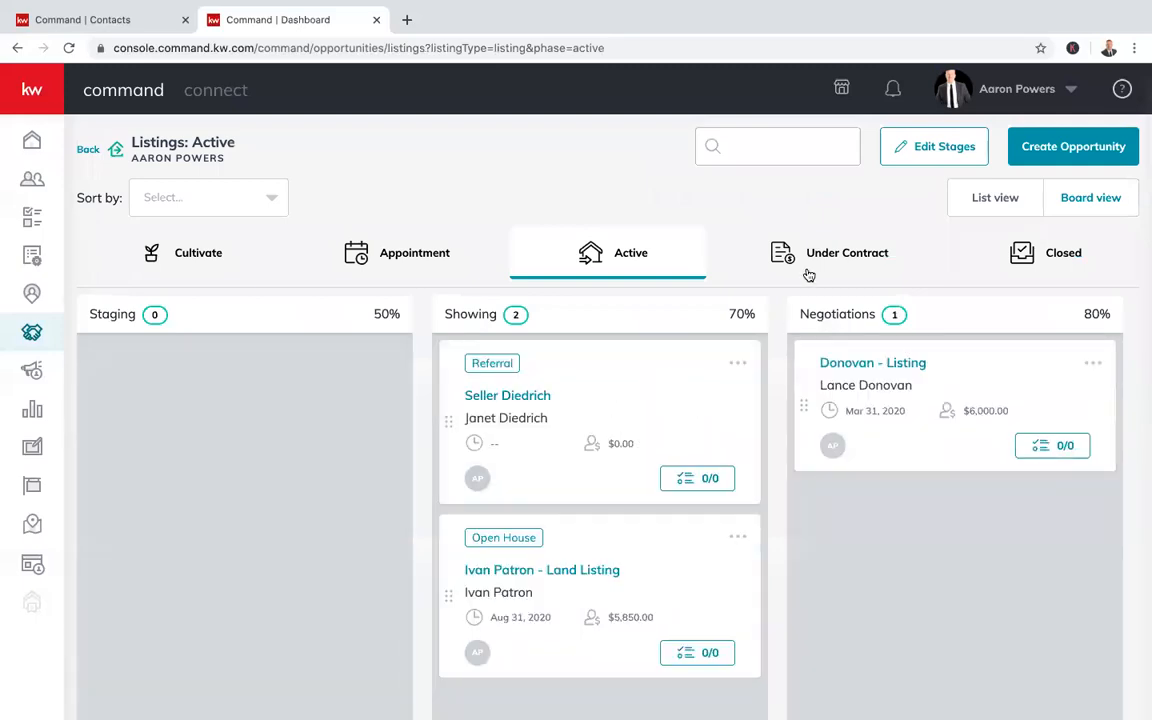
left_click(826, 262)
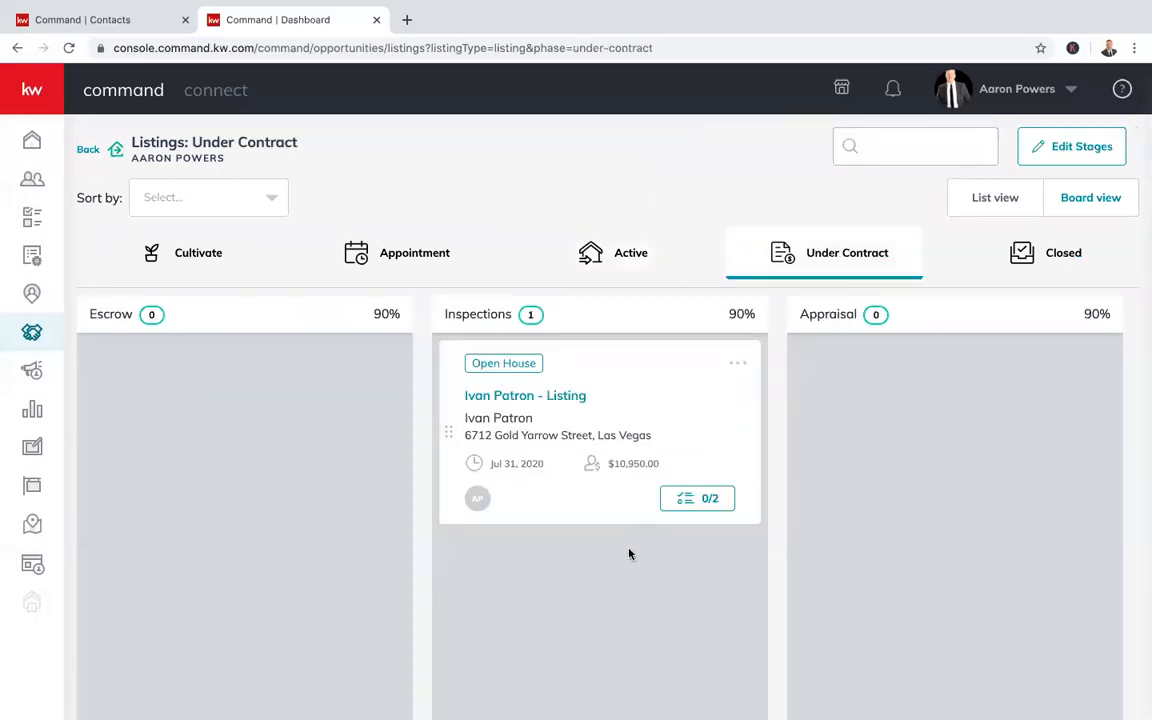
Open the Inspections listing's Documents tab and check the DocuSign and Dotloop transaction options
left_click(550, 396)
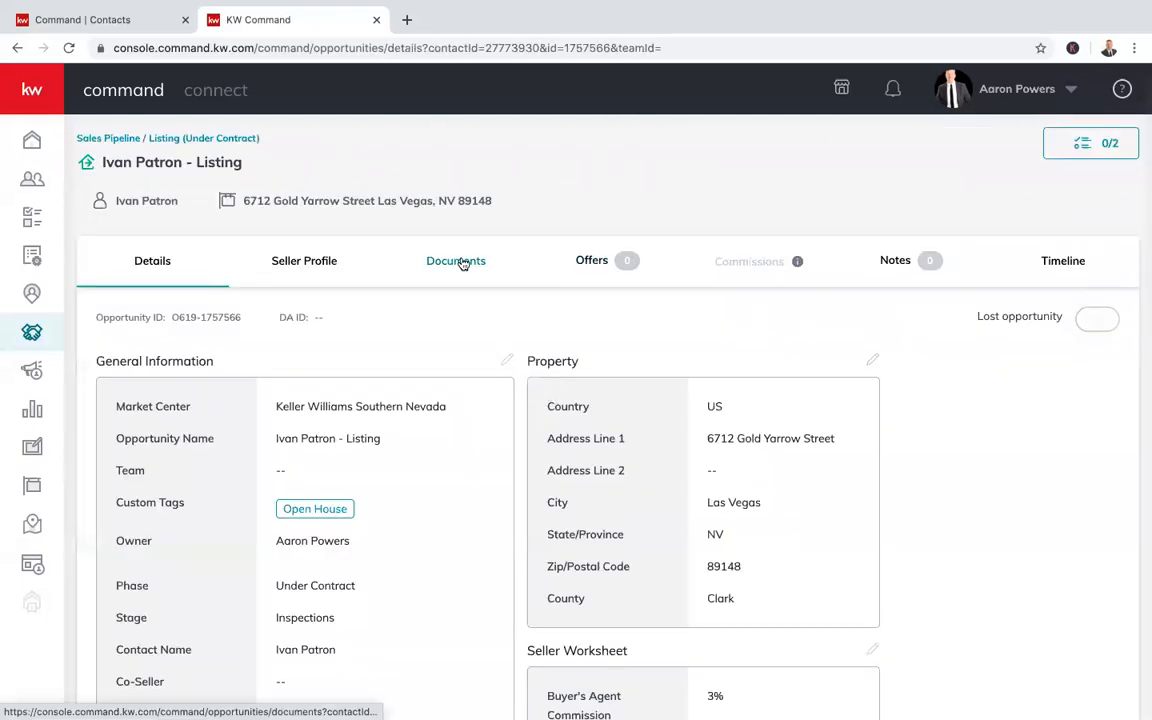
left_click(463, 264)
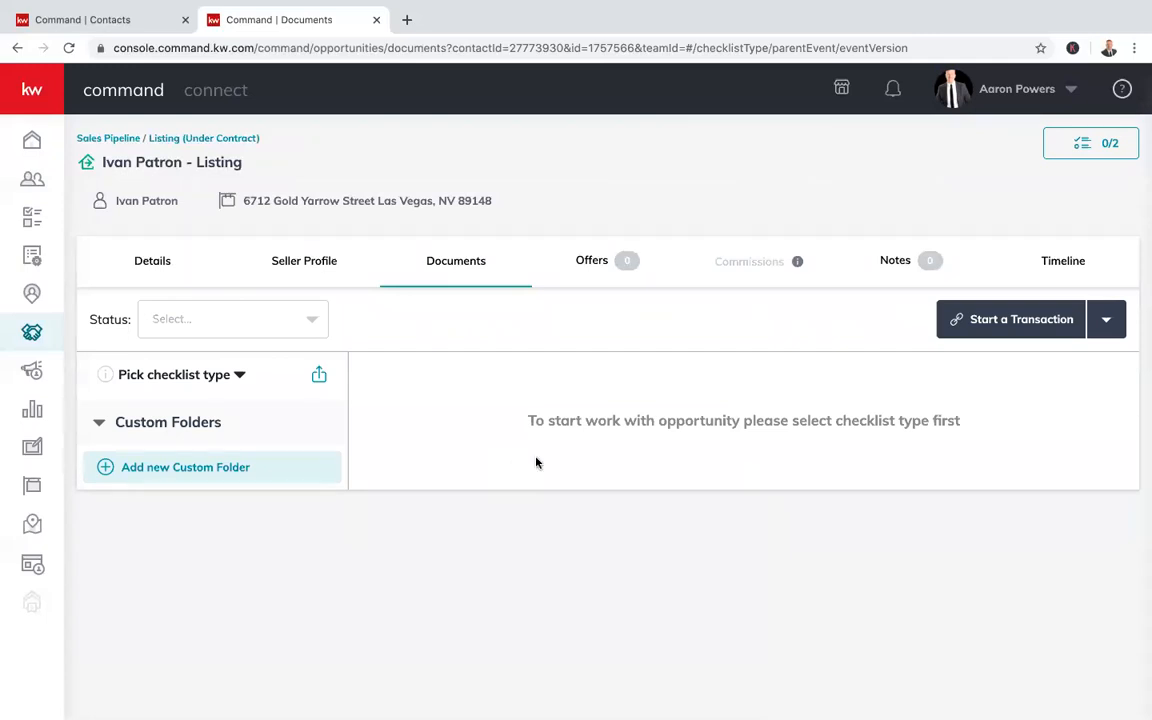
left_click(998, 332)
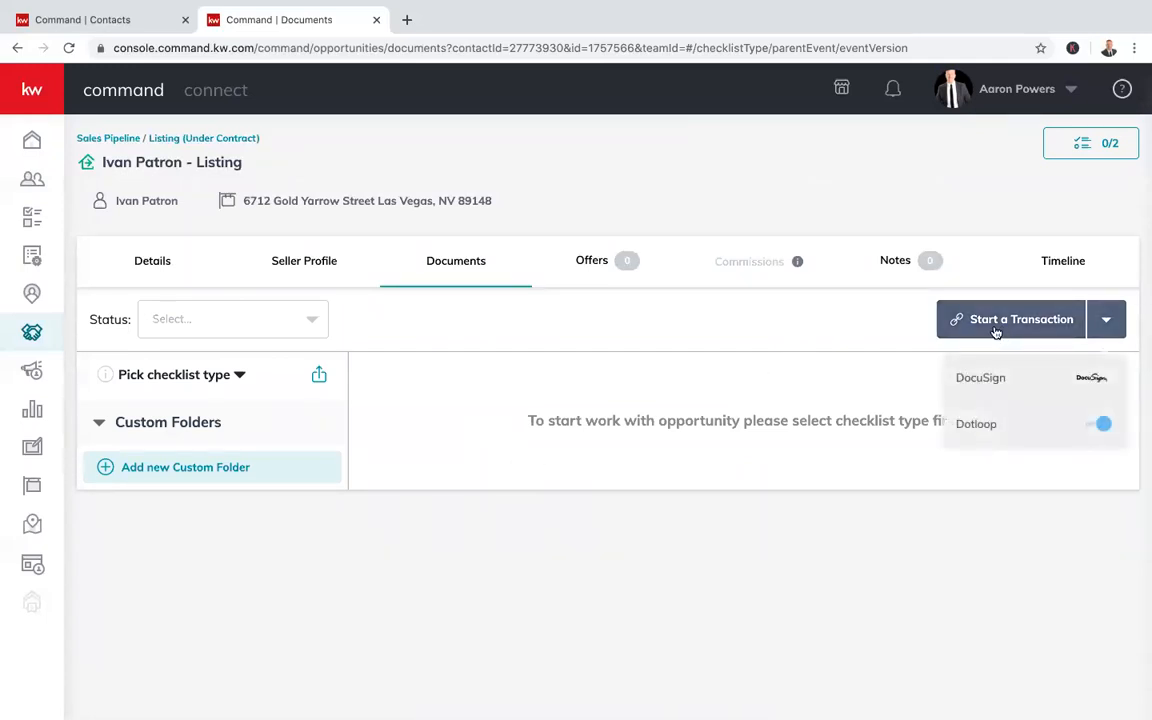
left_click(883, 332)
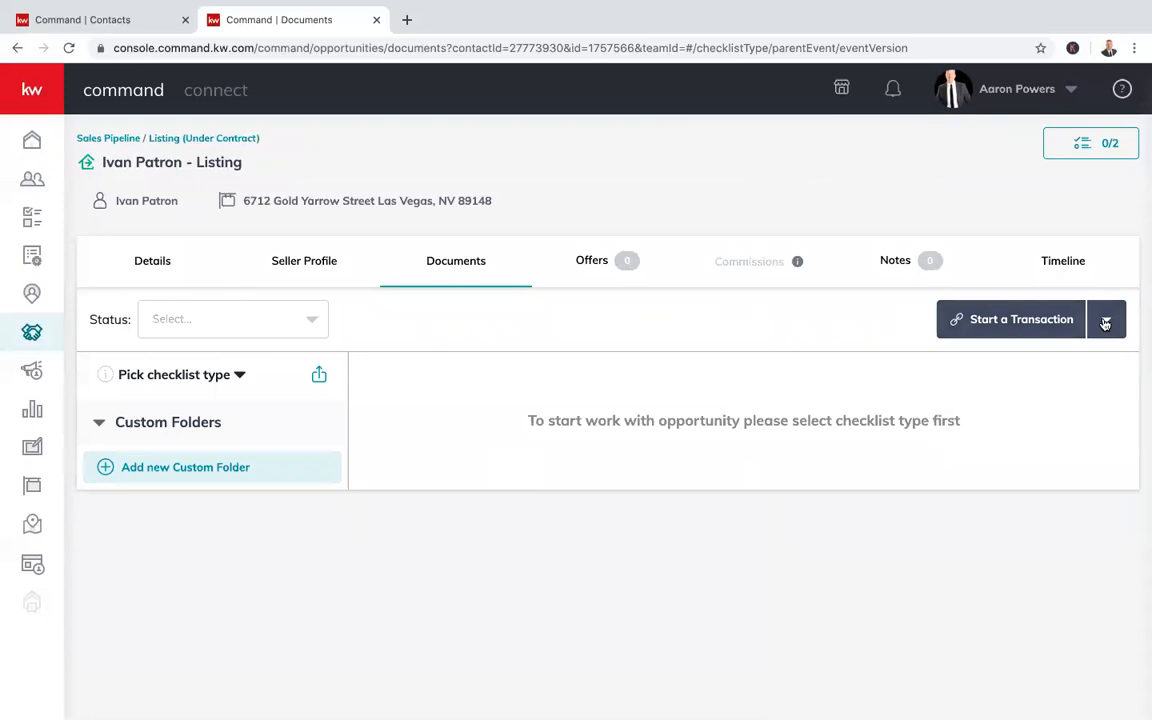
left_click(1112, 320)
left_click(1112, 320)
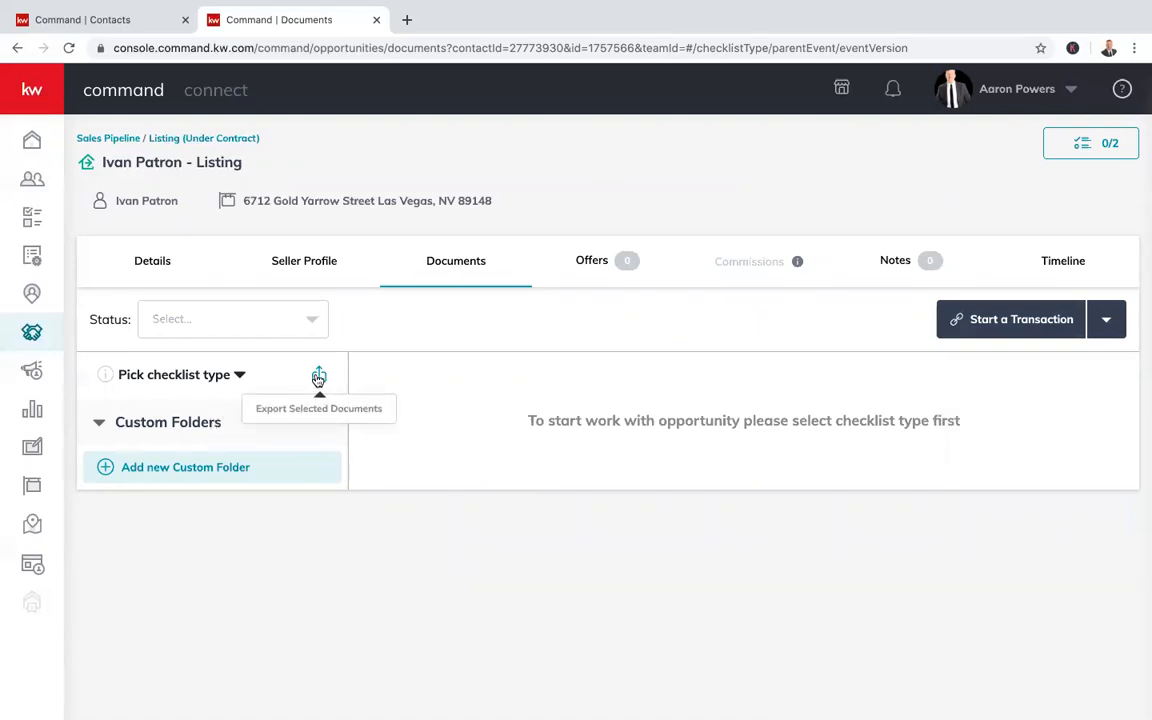
Apply the Residential -ER checklist type to the listing's documents
left_click(239, 377)
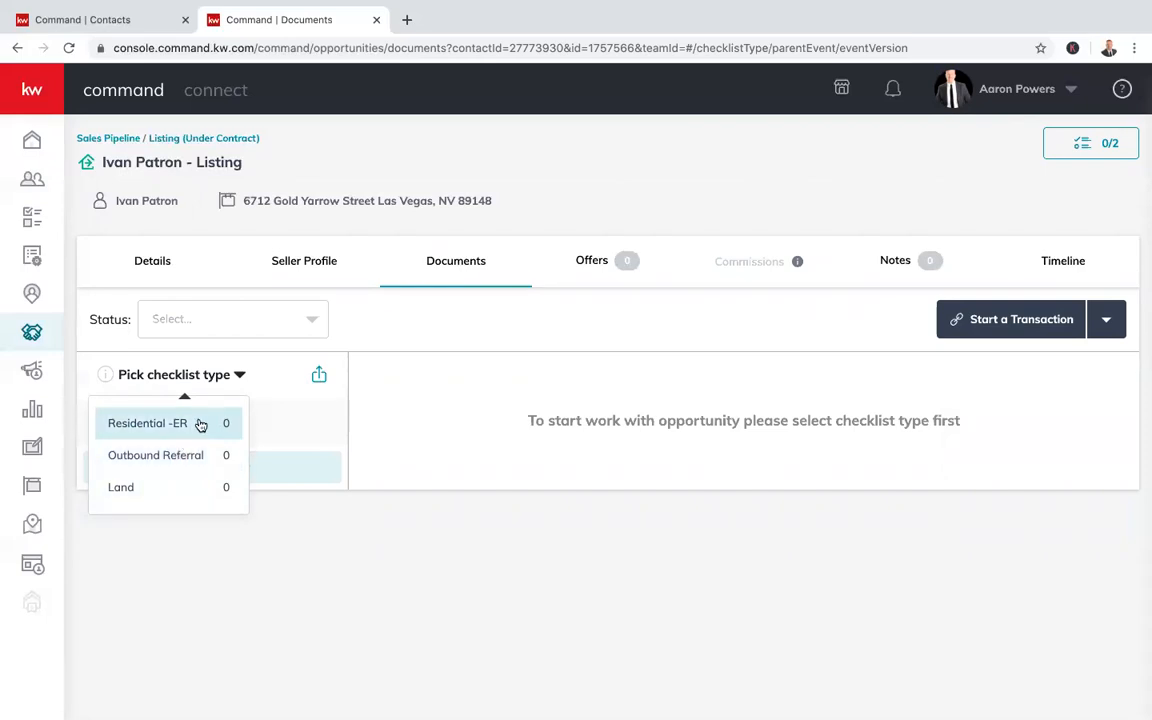
left_click(200, 425)
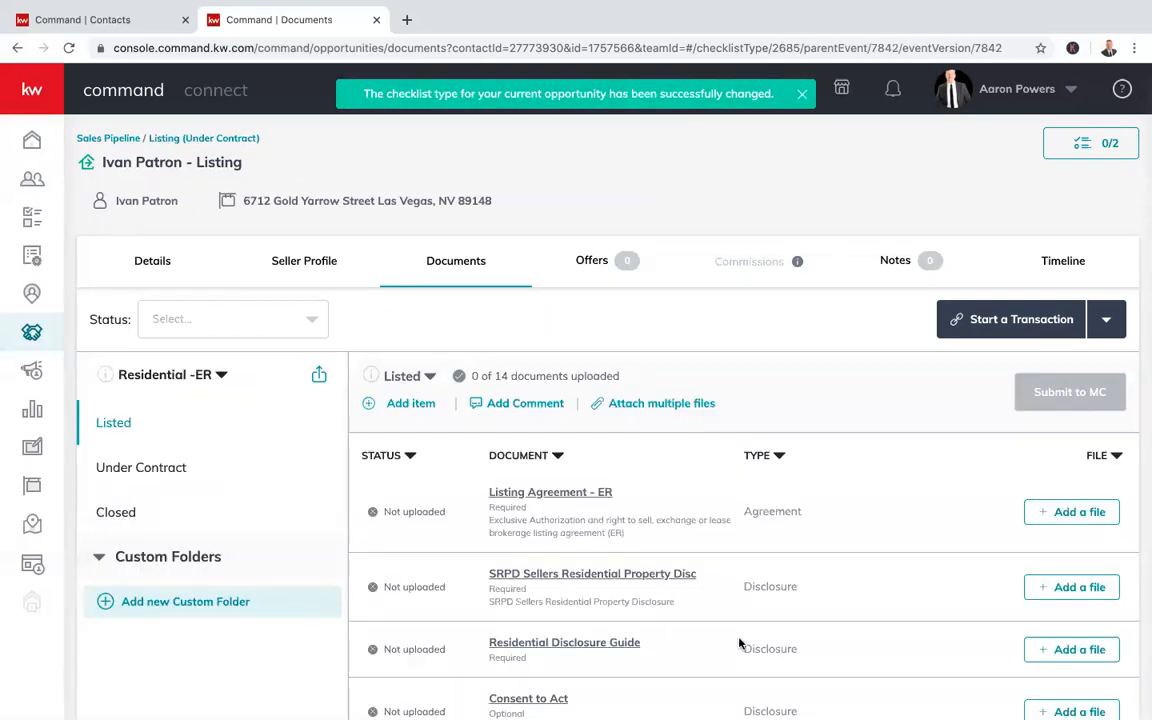
left_click(221, 374)
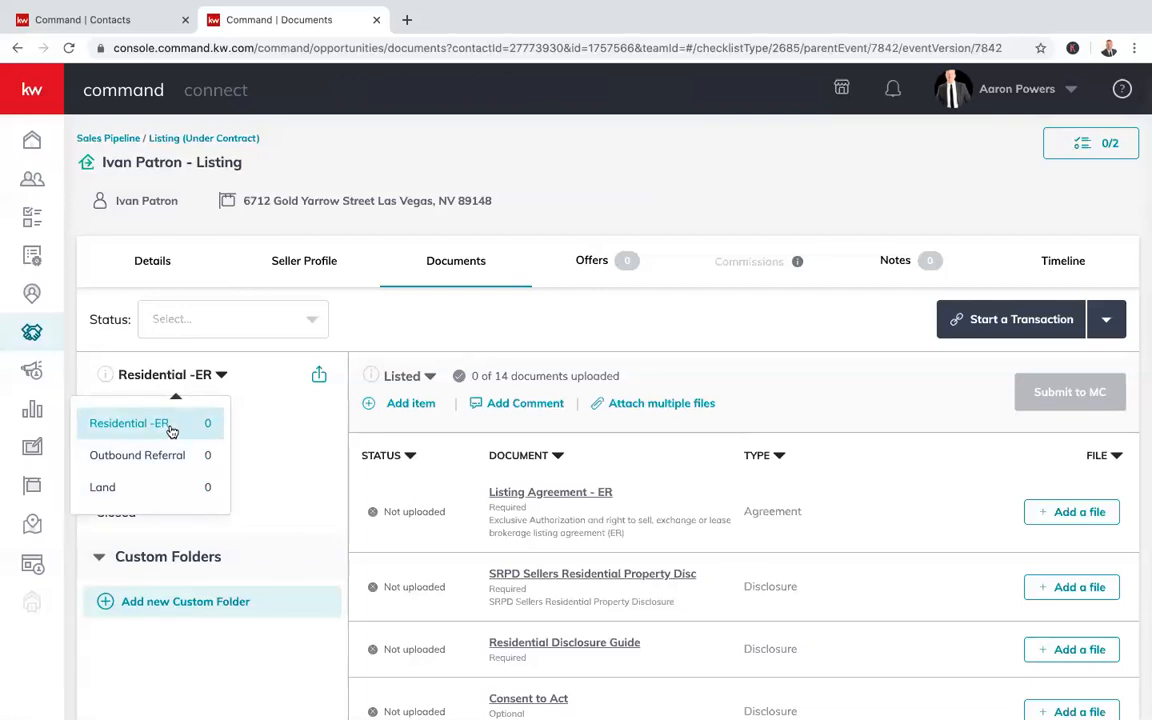
left_click(171, 431)
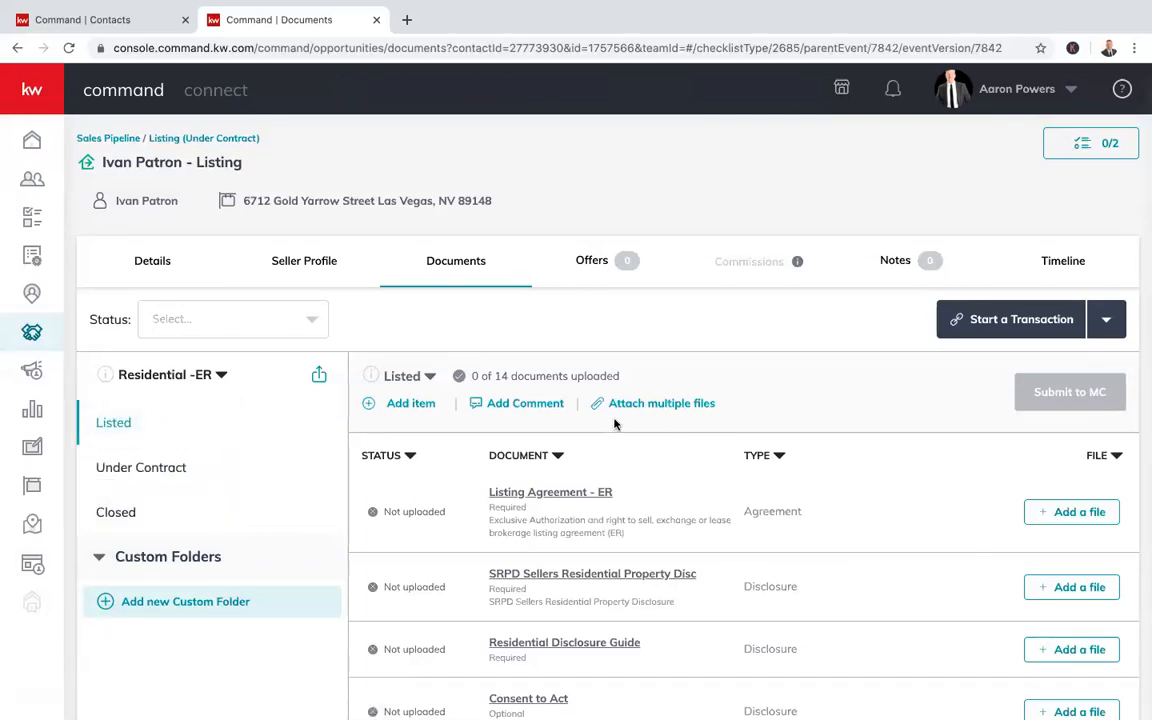
scroll(830, 445, "down", 3)
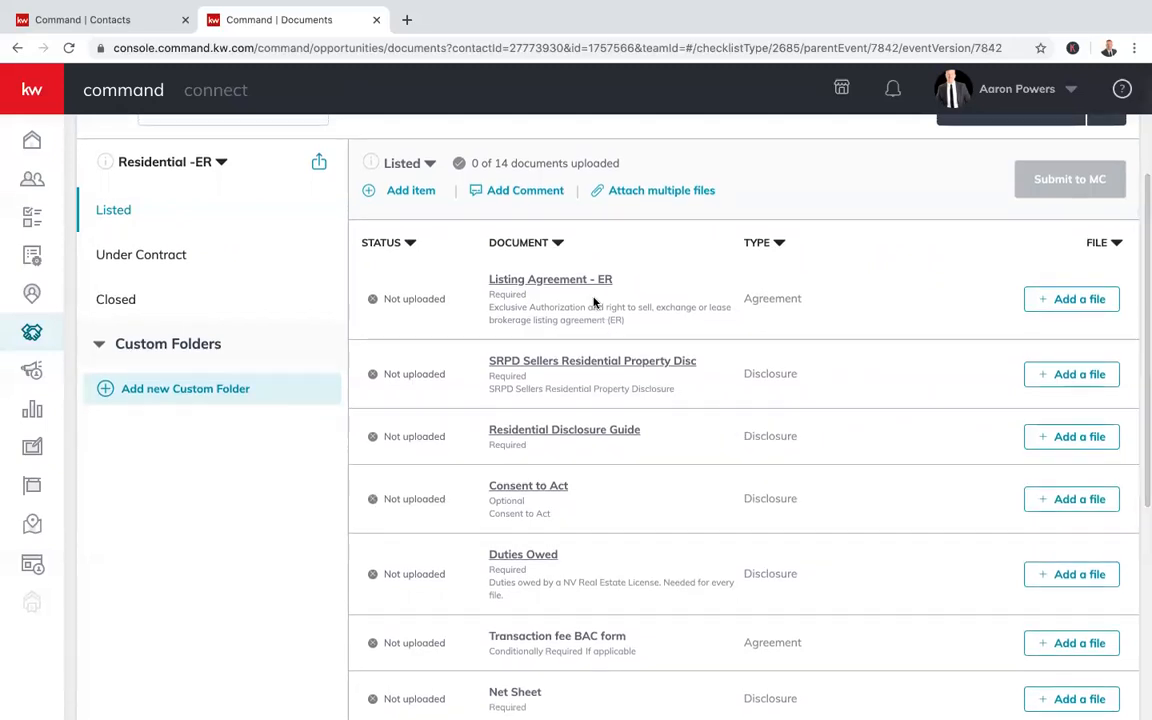
scroll(642, 360, "down", 1)
scroll(700, 375, "down", 1)
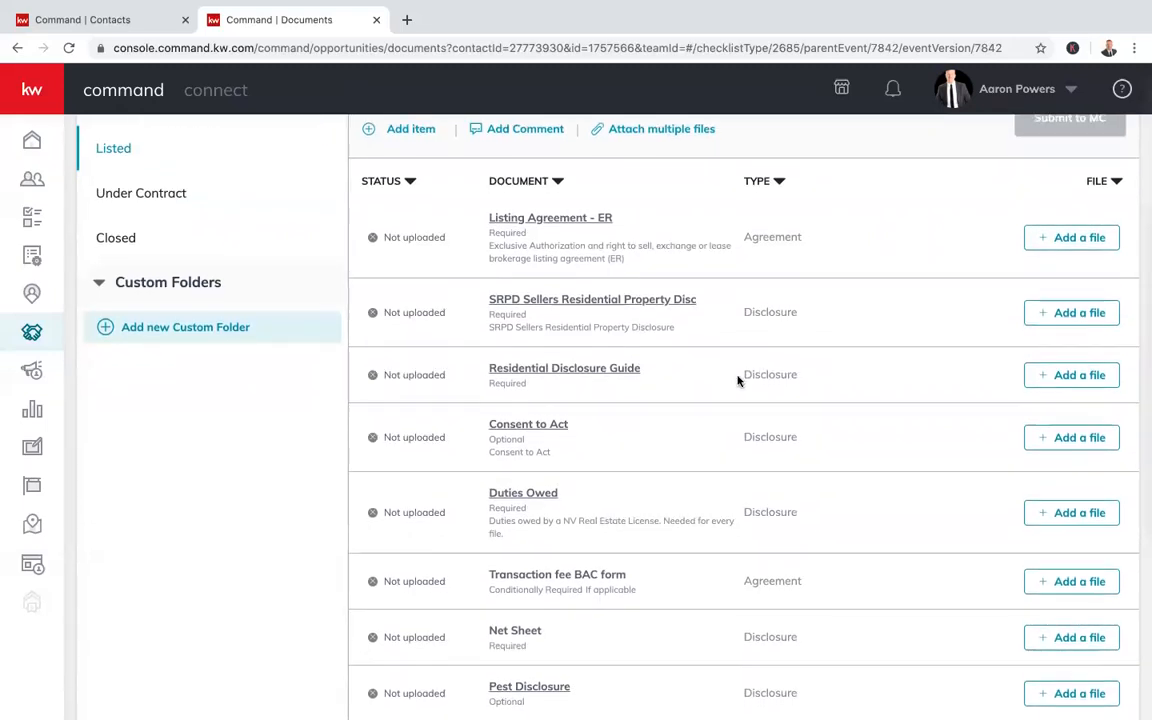
scroll(738, 380, "down", 2)
scroll(674, 390, "down", 2)
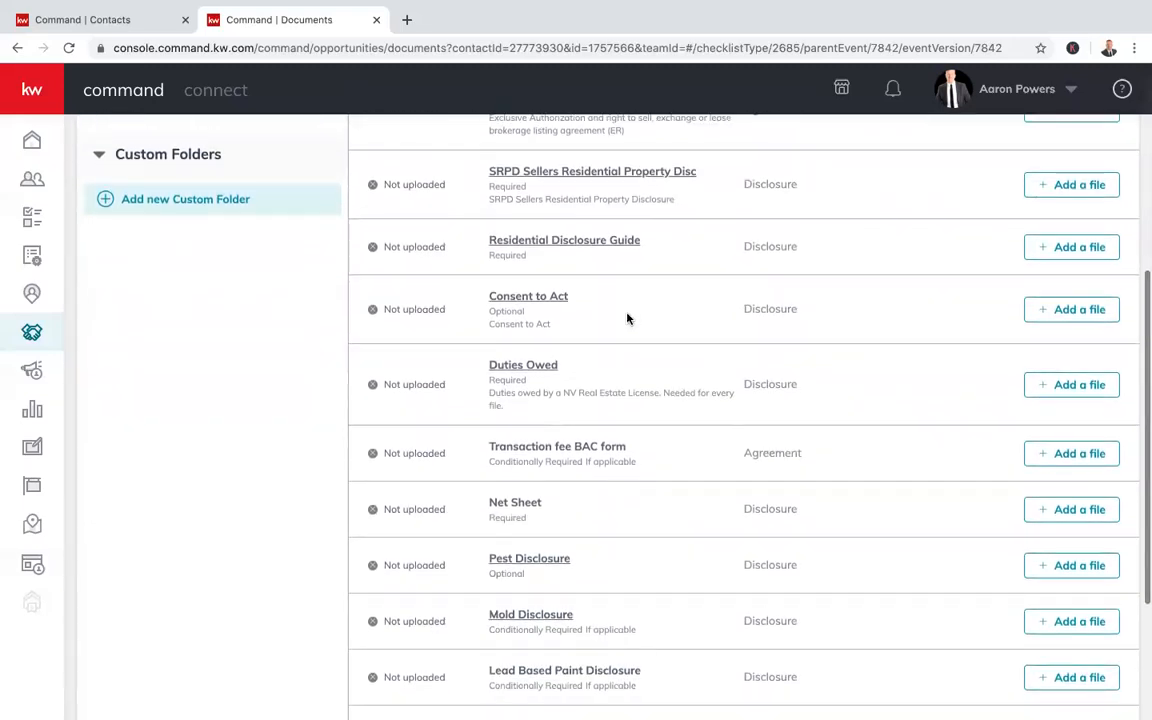
scroll(523, 311, "up", 3)
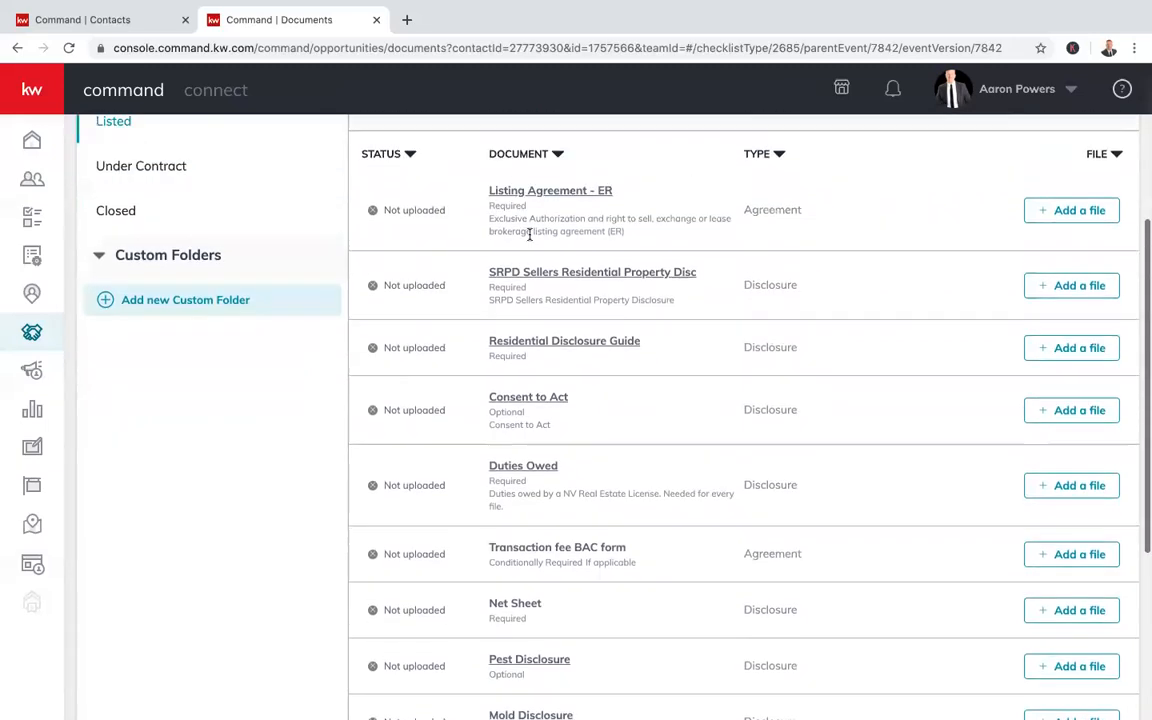
left_click_drag(458, 186, 484, 212)
left_click(480, 212)
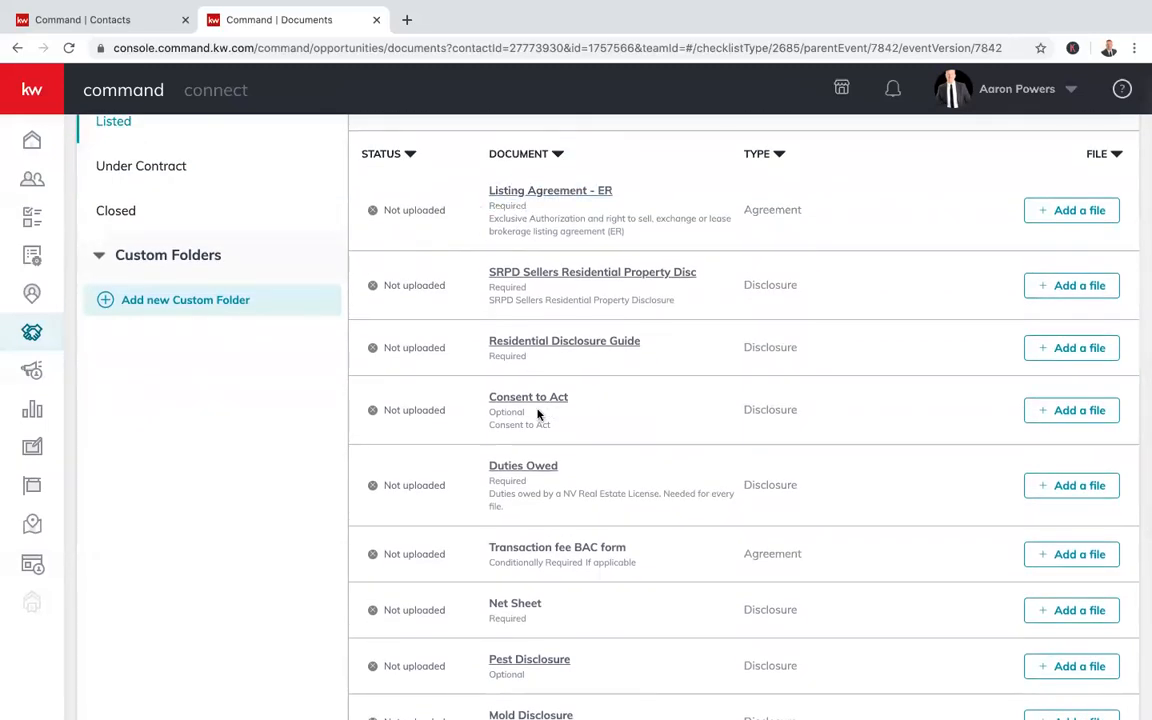
left_click_drag(530, 412, 491, 411)
left_click(638, 426)
scroll(686, 465, "down", 1)
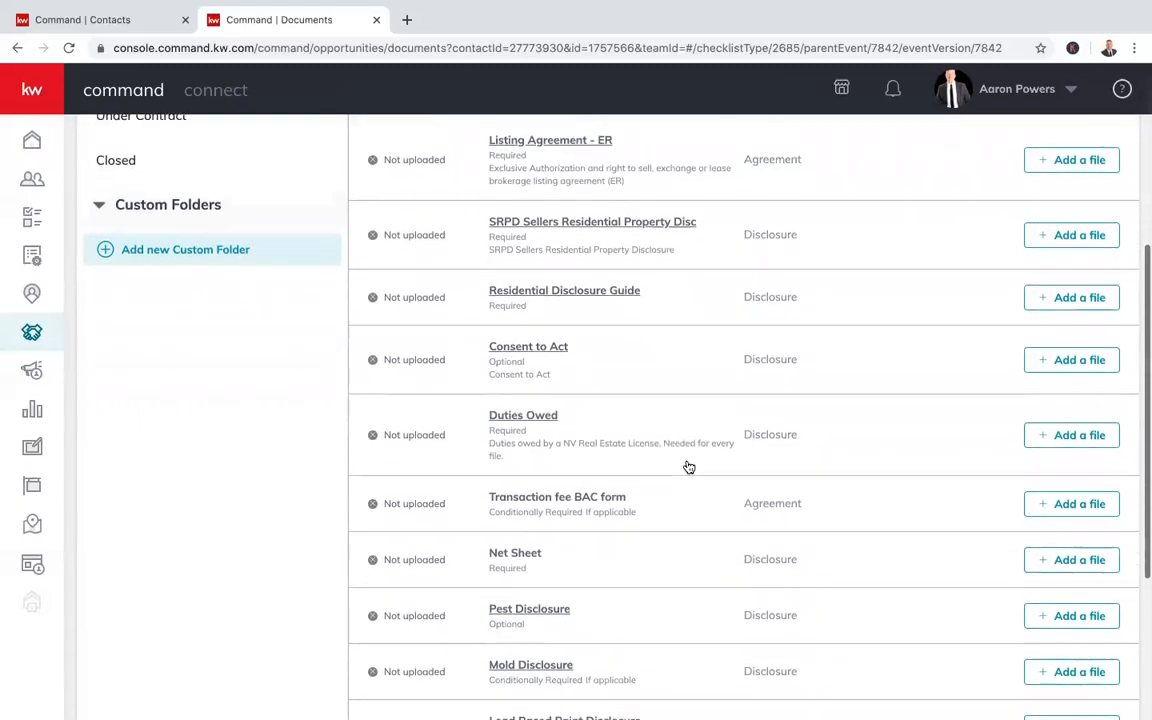
scroll(630, 401, "down", 2)
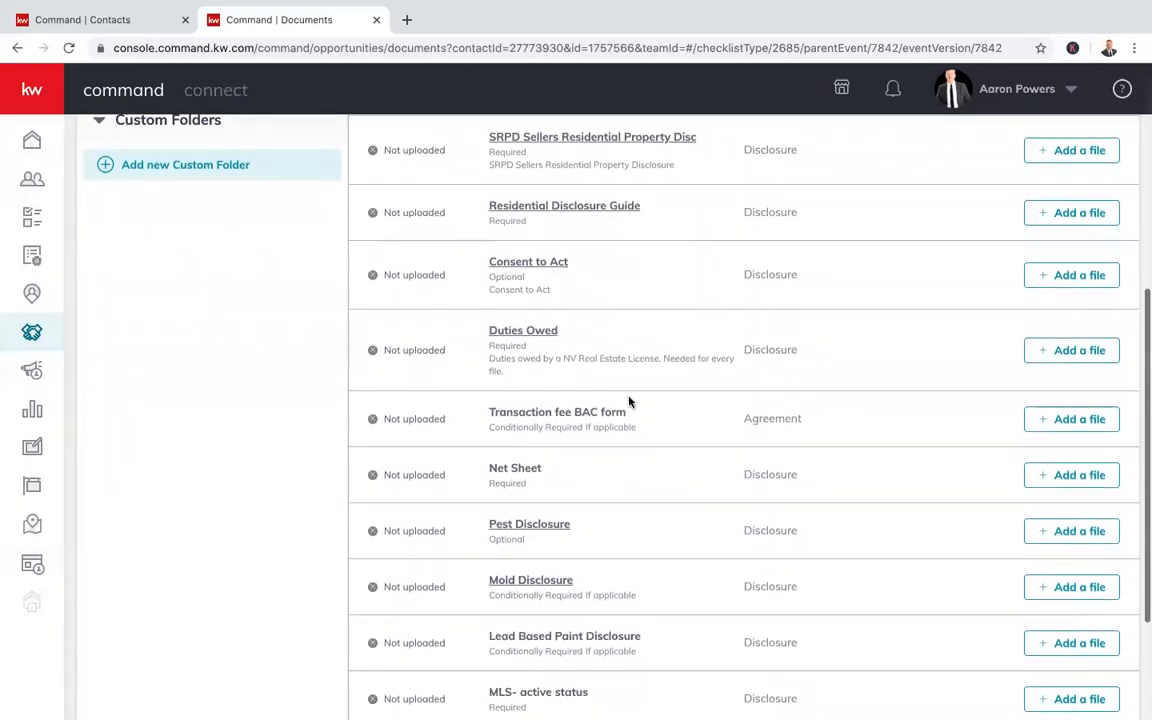
scroll(629, 401, "down", 1)
scroll(629, 394, "down", 1)
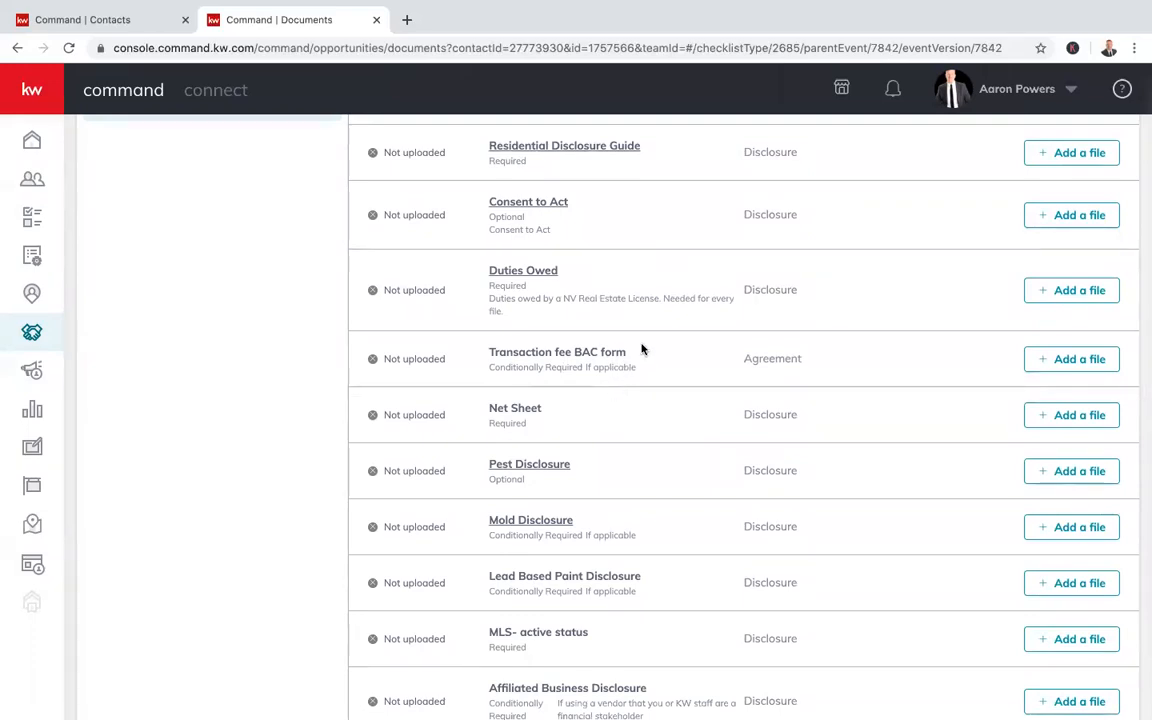
scroll(571, 418, "down", 3)
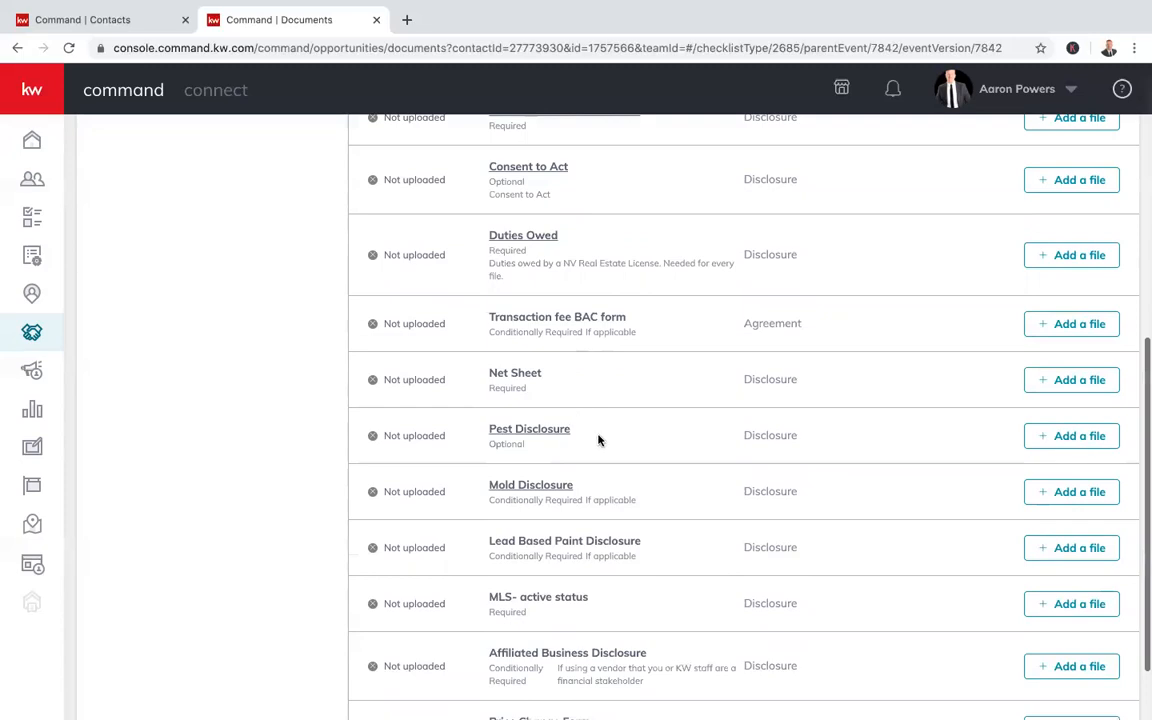
scroll(625, 430, "down", 2)
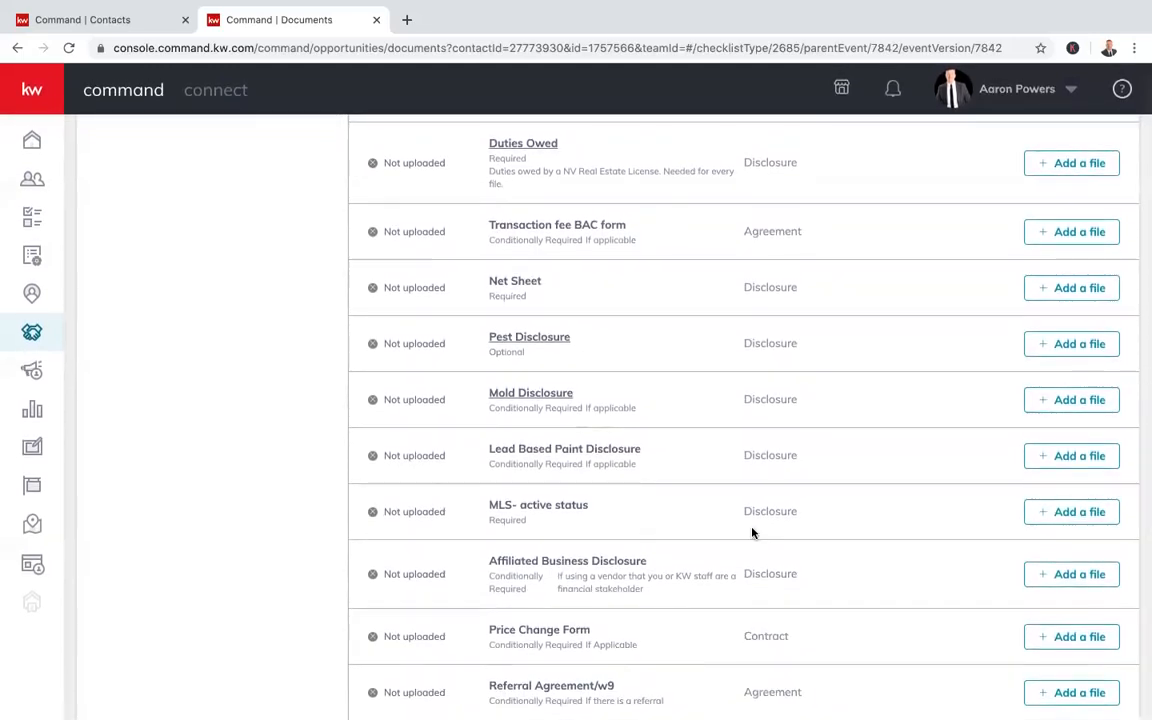
scroll(752, 533, "up", 3)
scroll(752, 533, "up", 5)
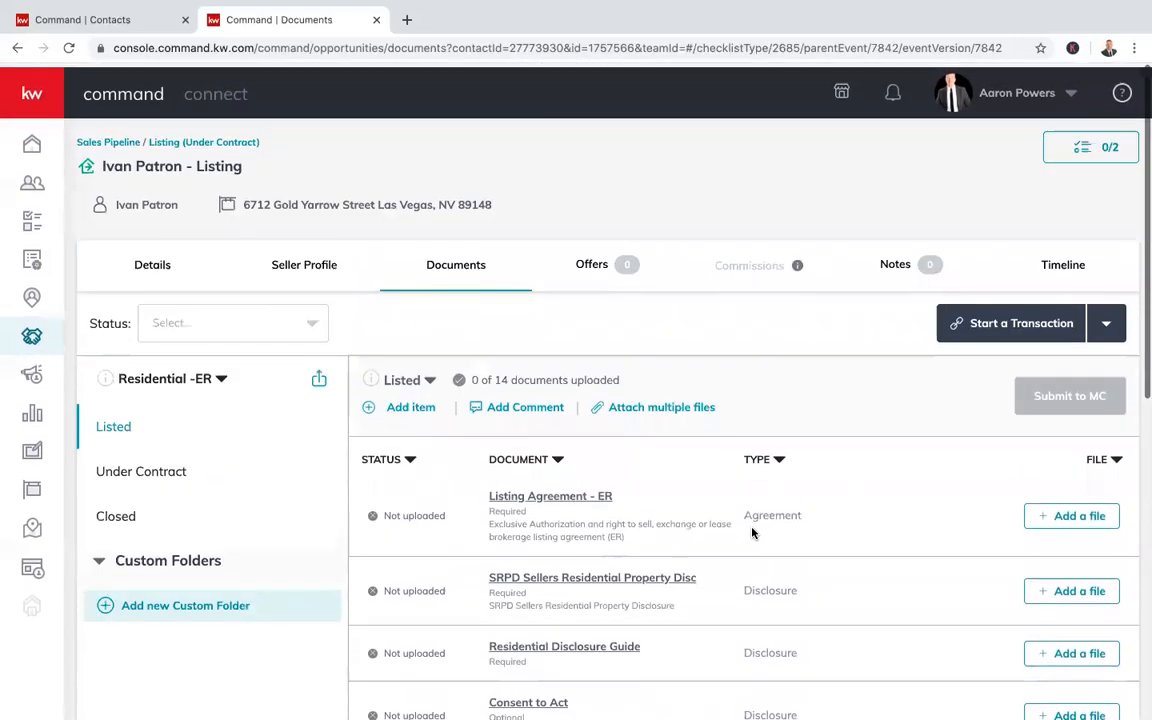
scroll(752, 533, "down", 1)
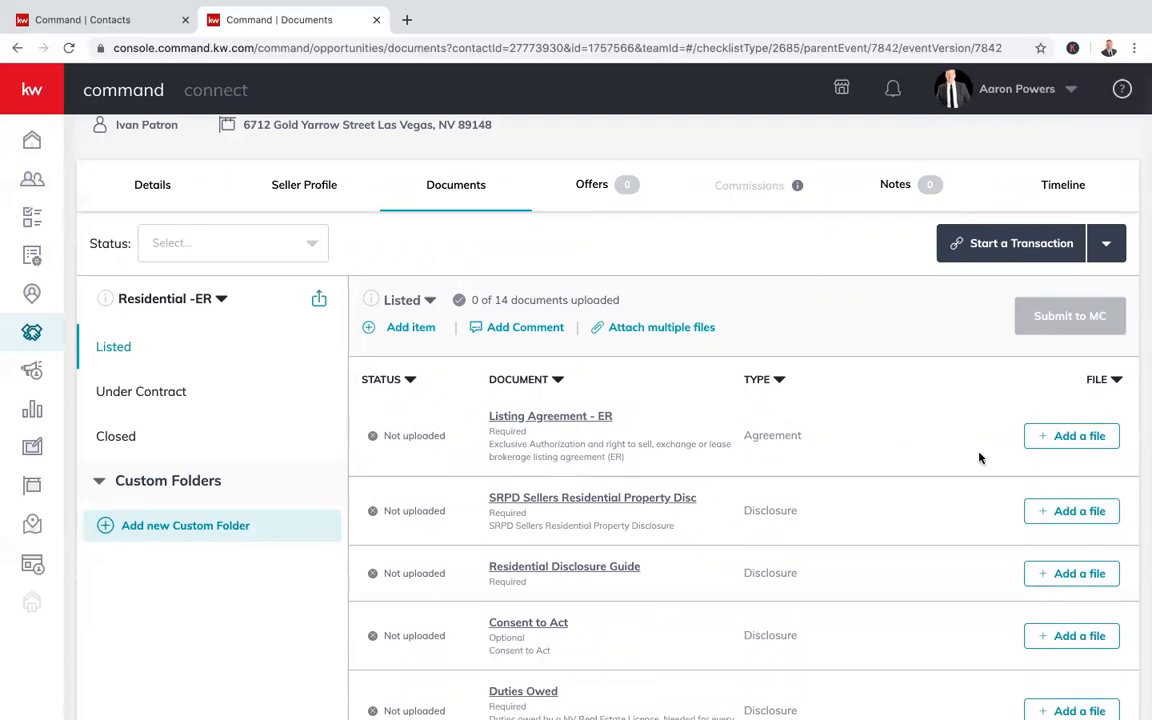
scroll(963, 477, "down", 1)
scroll(963, 477, "up", 3)
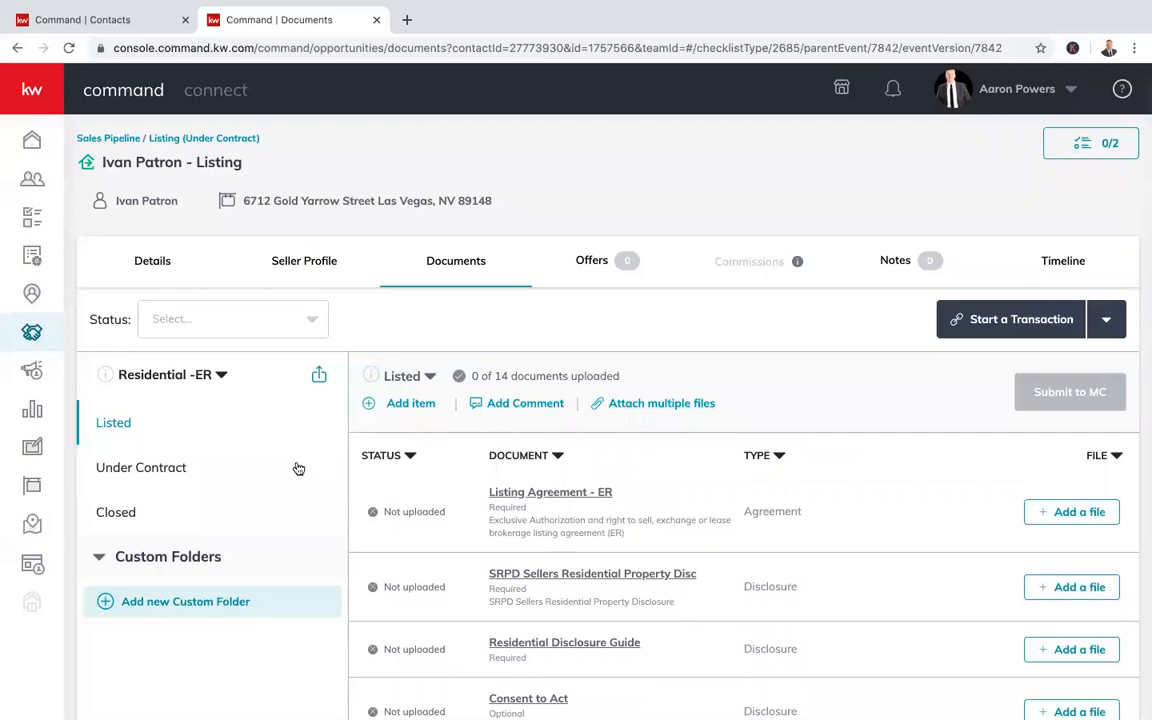
scroll(244, 535, "down", 2)
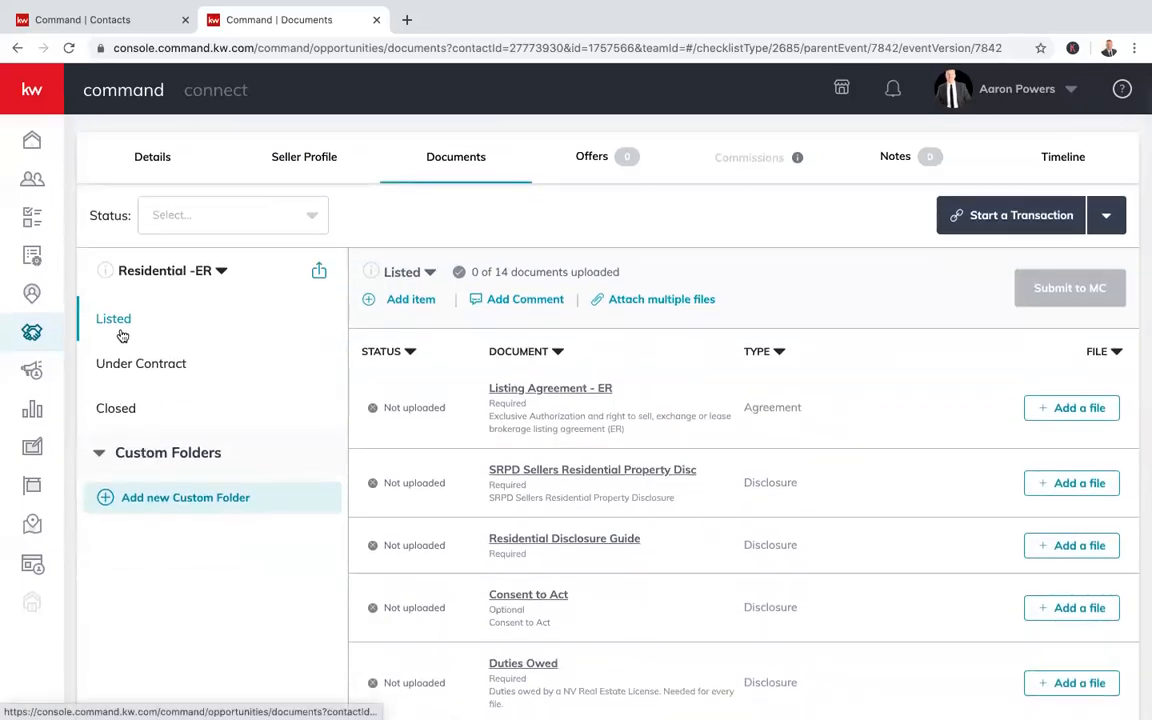
Review the documents in the Under Contract and Closed checklist stages
left_click(157, 365)
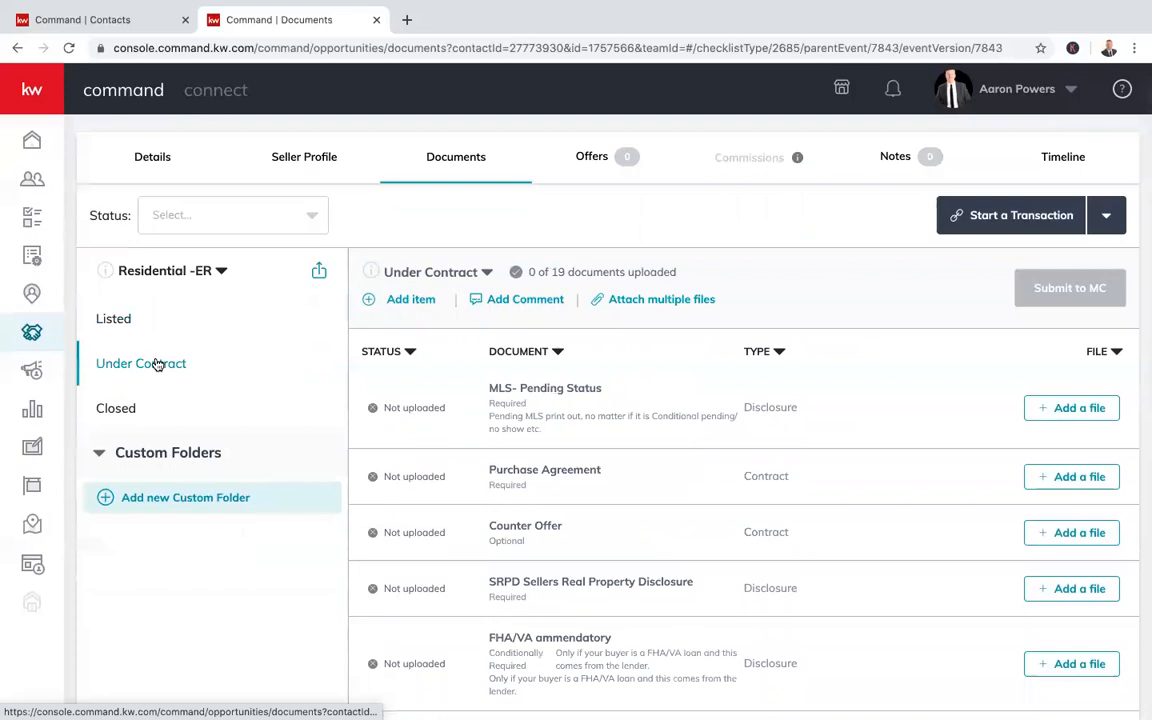
scroll(862, 599, "down", 10)
scroll(862, 599, "down", 5)
scroll(863, 603, "up", 14)
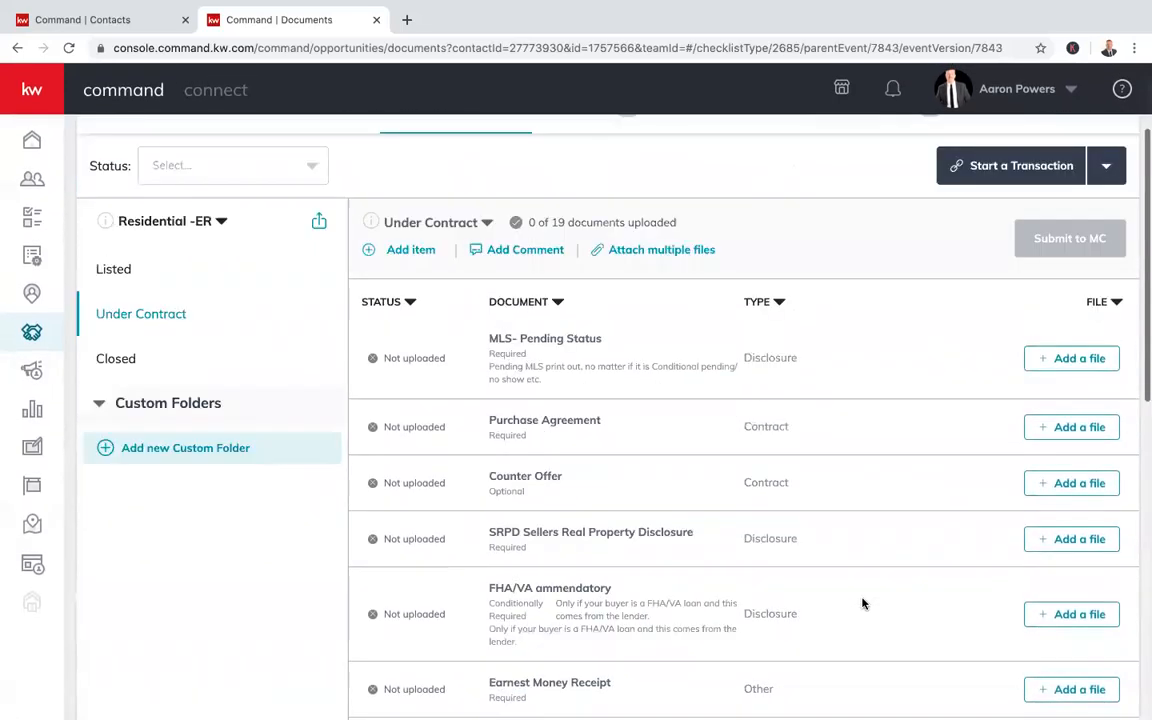
scroll(863, 603, "up", 2)
left_click(118, 465)
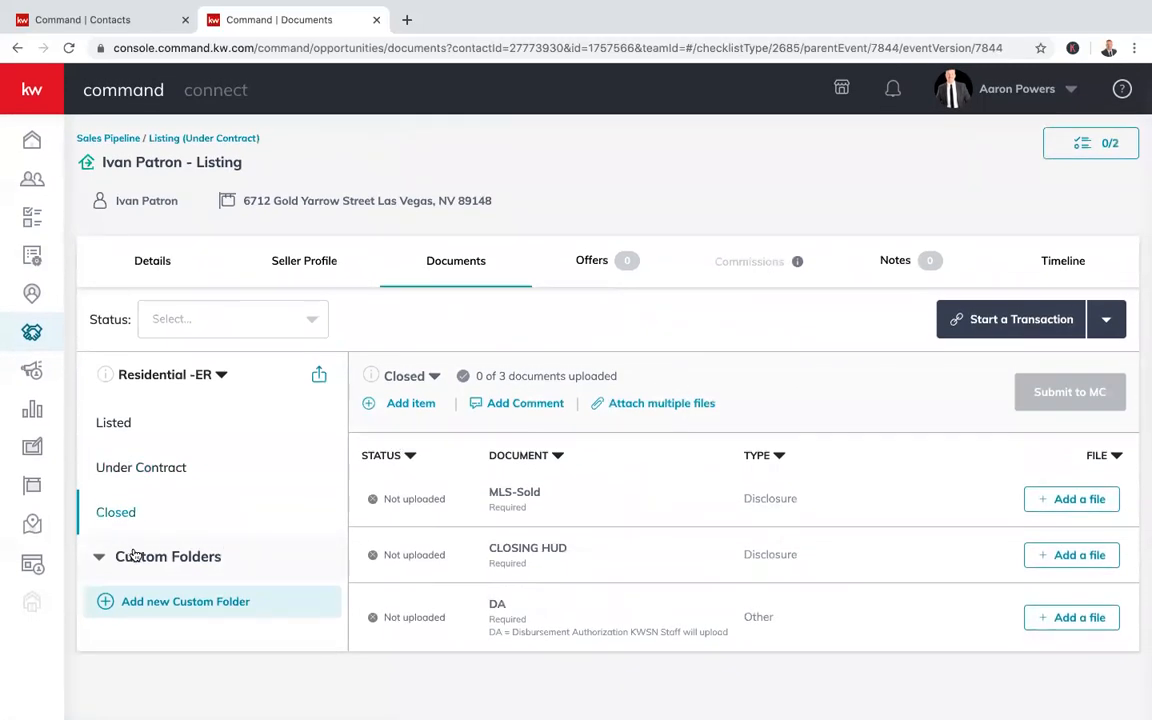
Toggle the Custom Folders section and start creating a new custom folder
left_click(100, 565)
left_click(99, 563)
left_click(100, 608)
Create a custom folder named 'Gold Yarrow', confirm it is empty, then collapse Custom Folders
left_click(454, 397)
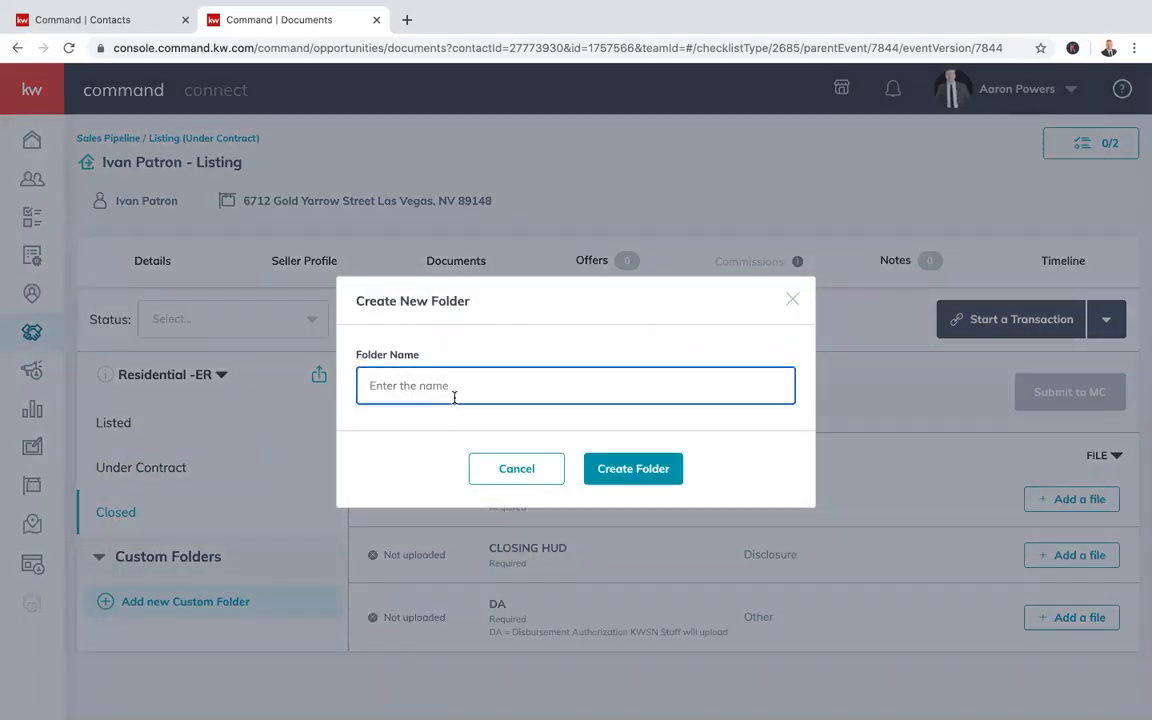
type("Gold Yarrow")
key("Return")
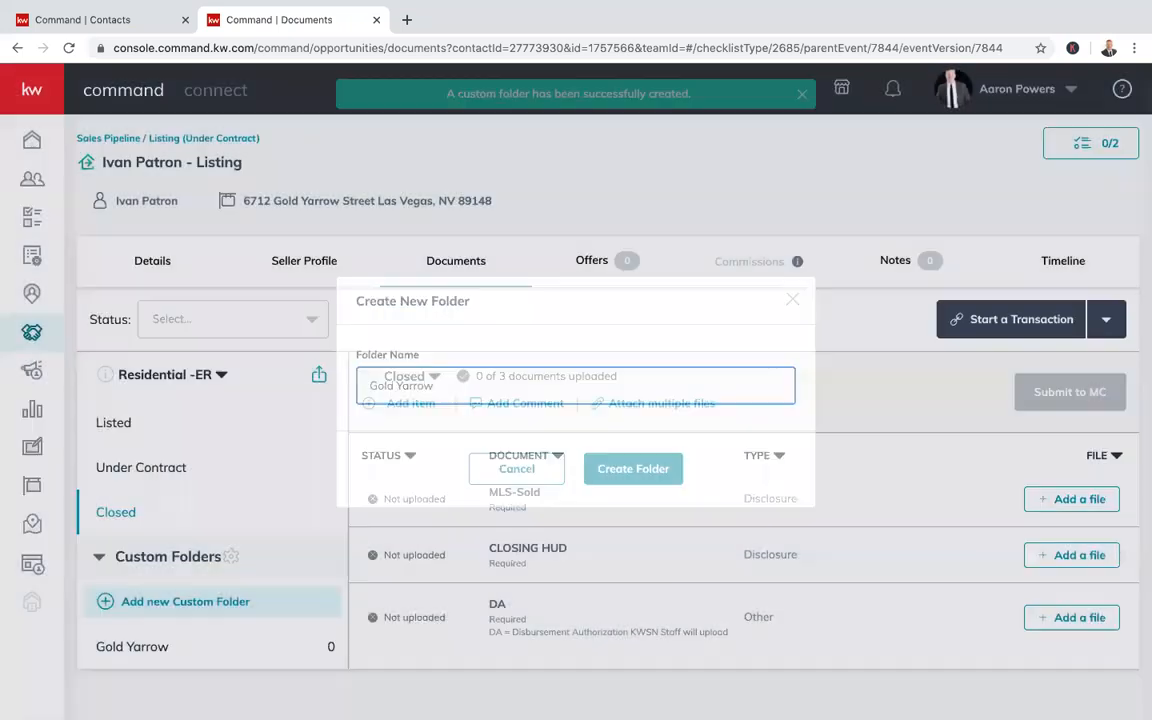
left_click(149, 650)
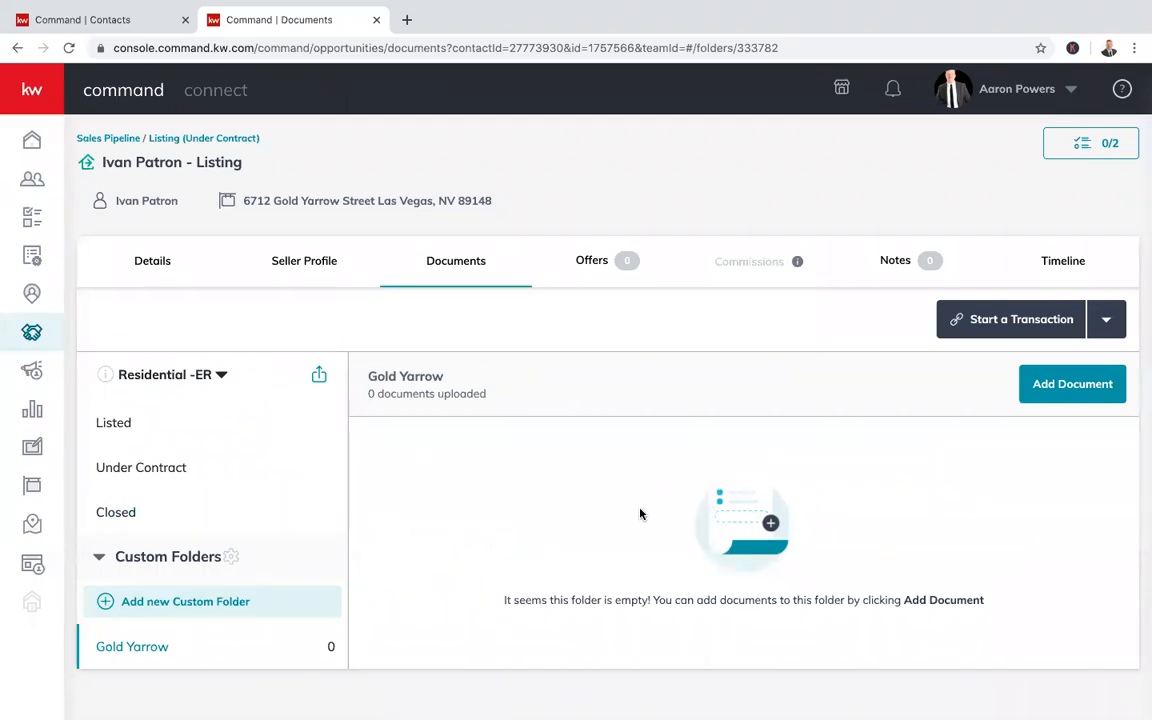
left_click_drag(813, 600, 675, 537)
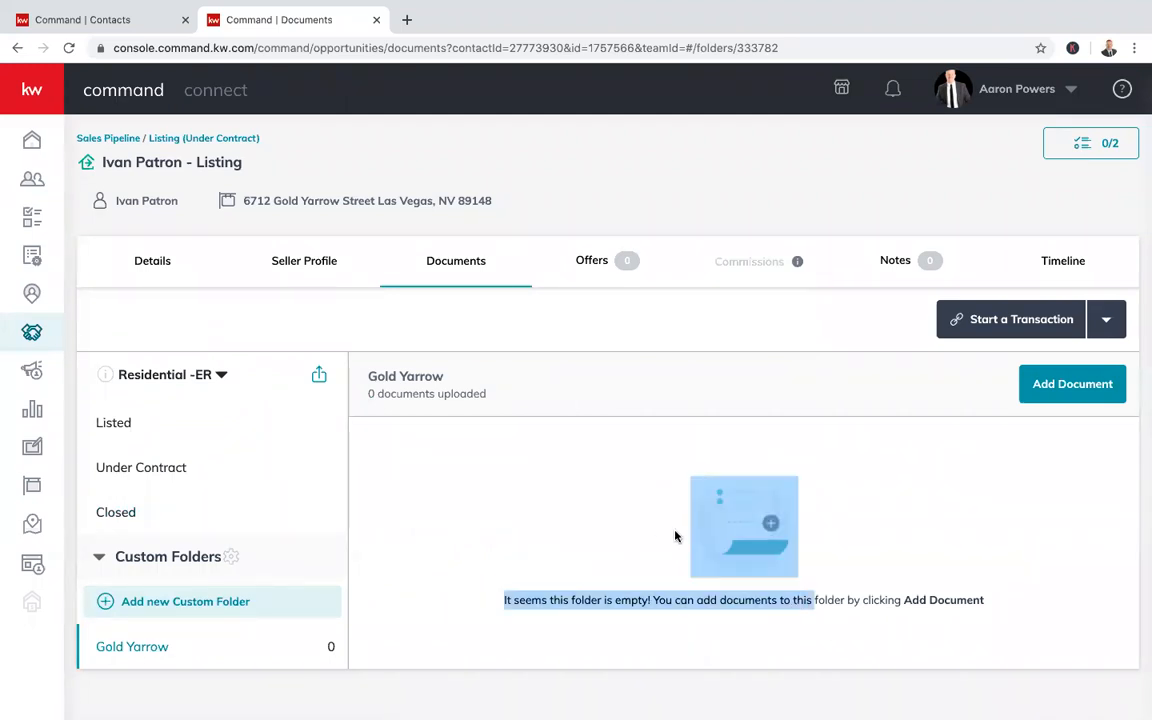
left_click(597, 523)
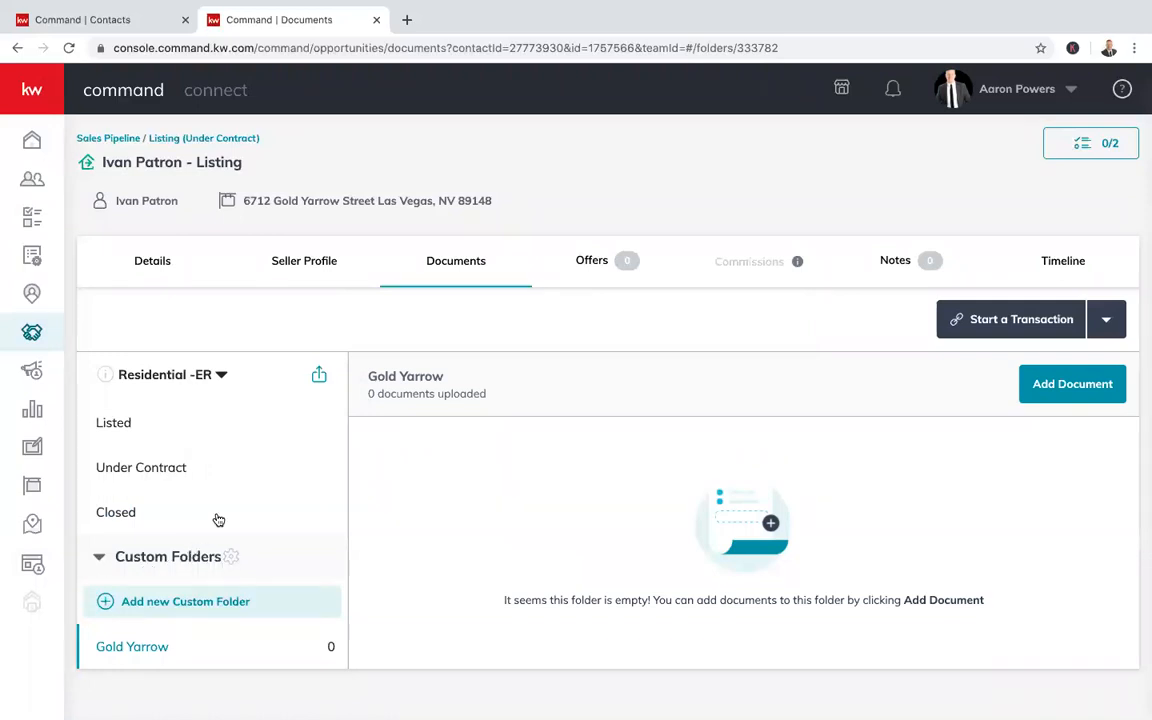
left_click(100, 557)
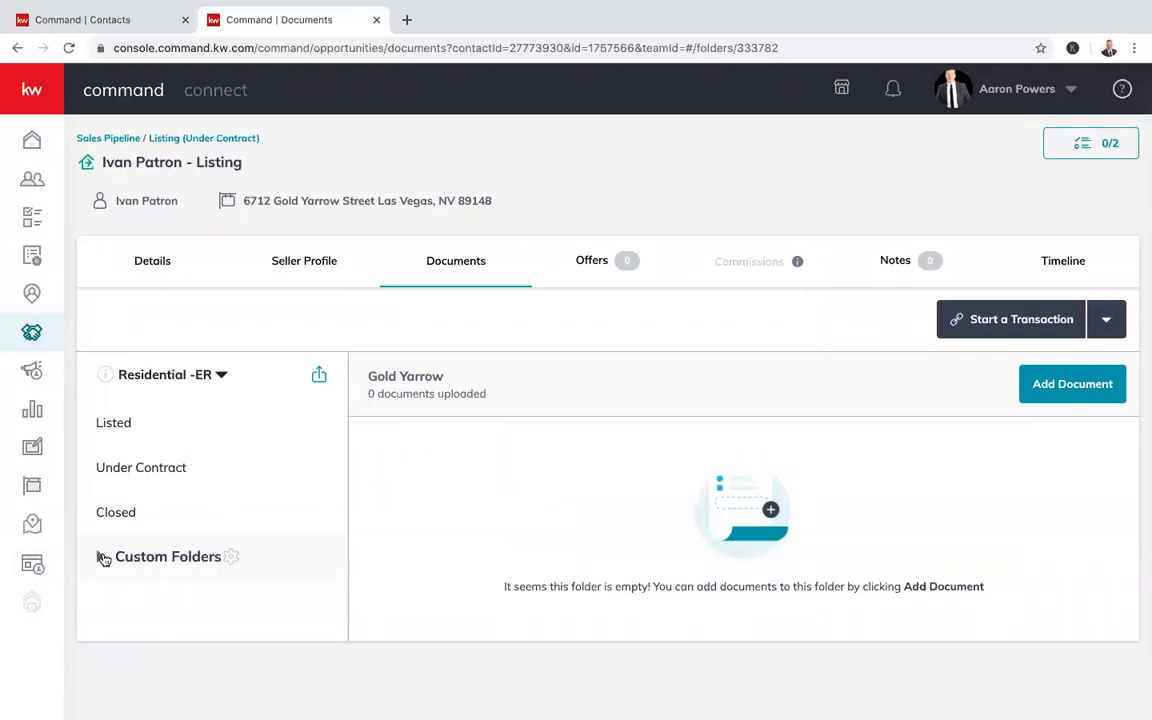
Switch the checklist type to Outbound Referral and browse its Under Contract, Closed and Listed stages
left_click(146, 422)
mouse_move(110, 378)
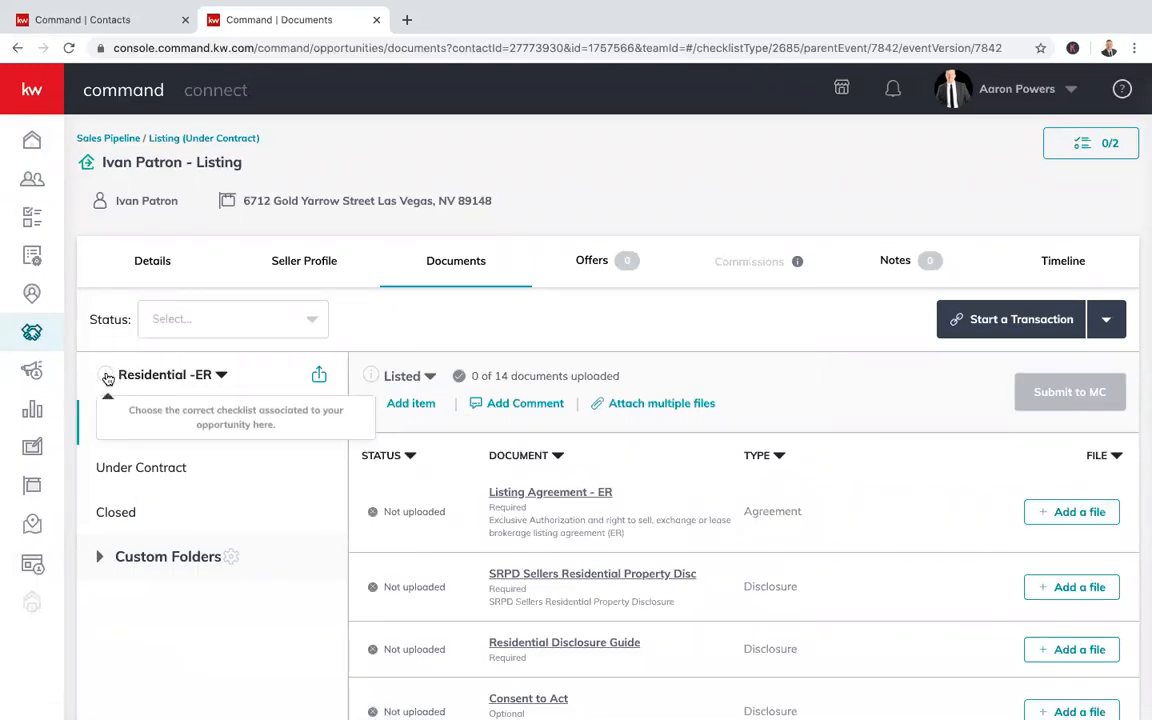
left_click(157, 375)
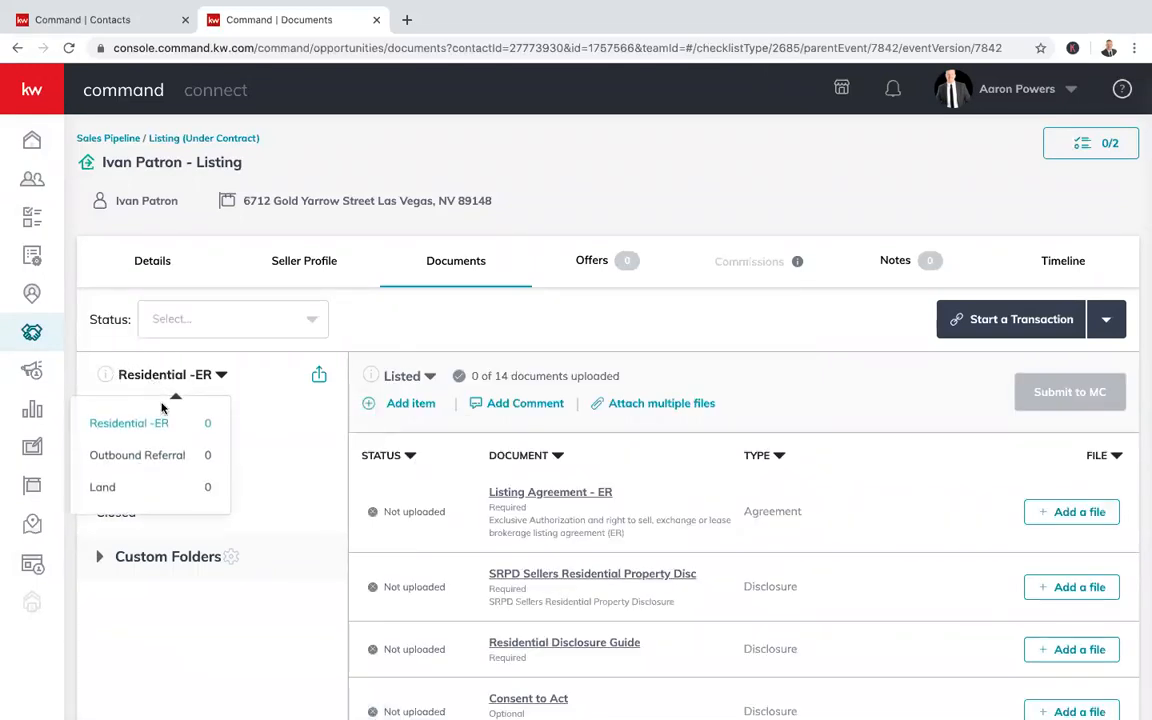
left_click(138, 456)
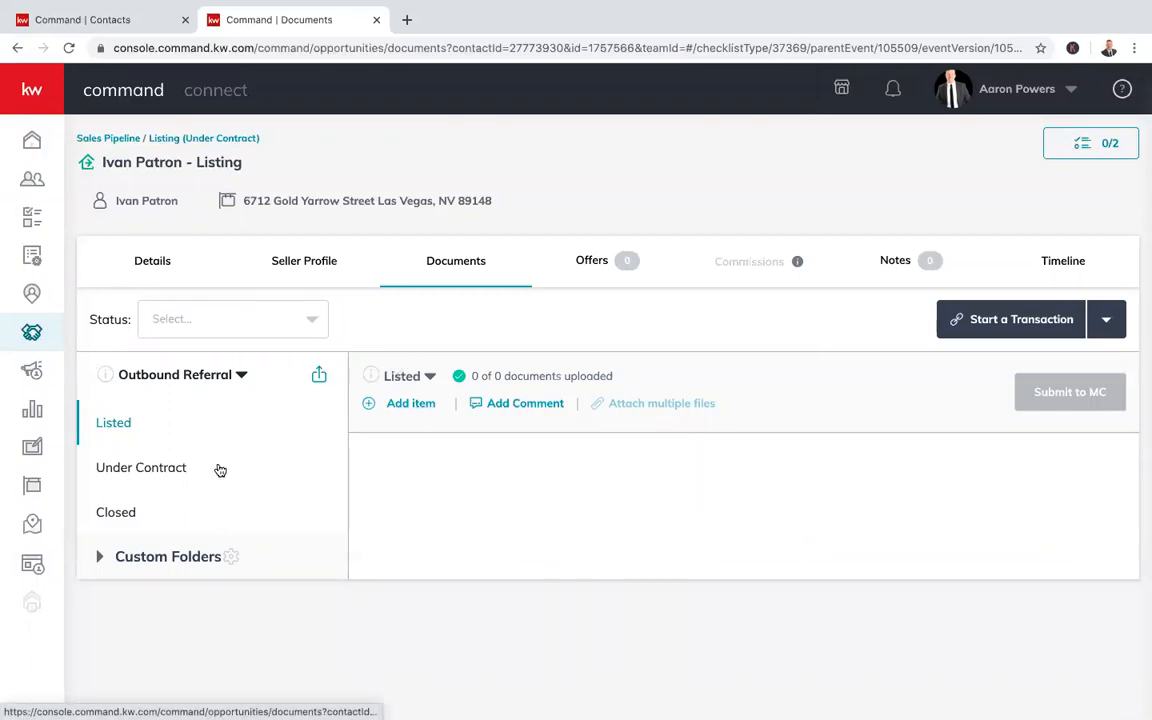
left_click(167, 474)
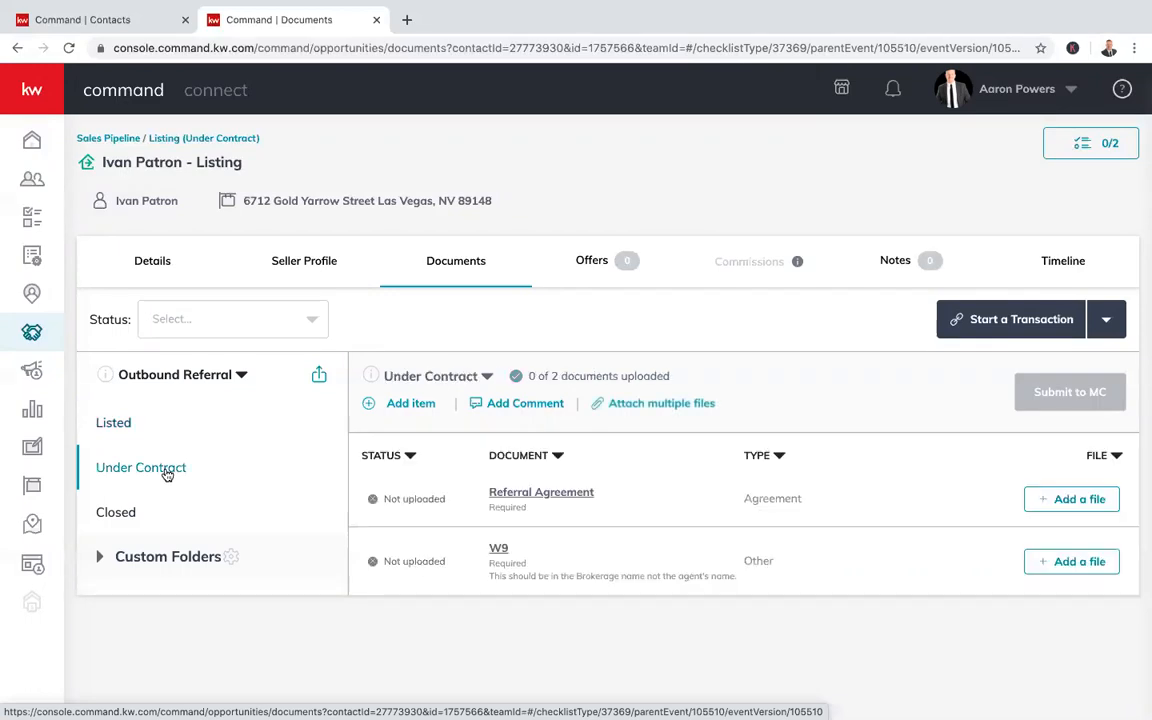
left_click(119, 516)
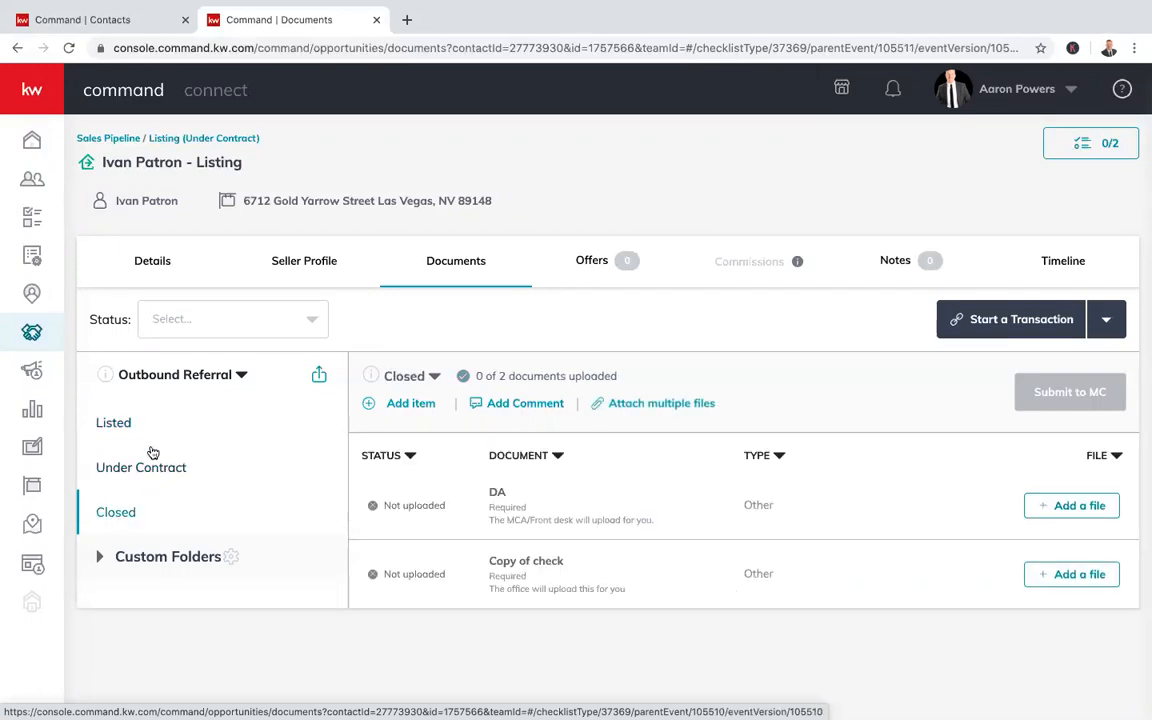
left_click(122, 425)
Try the Land checklist type, then switch back to Residential -ER
left_click(183, 380)
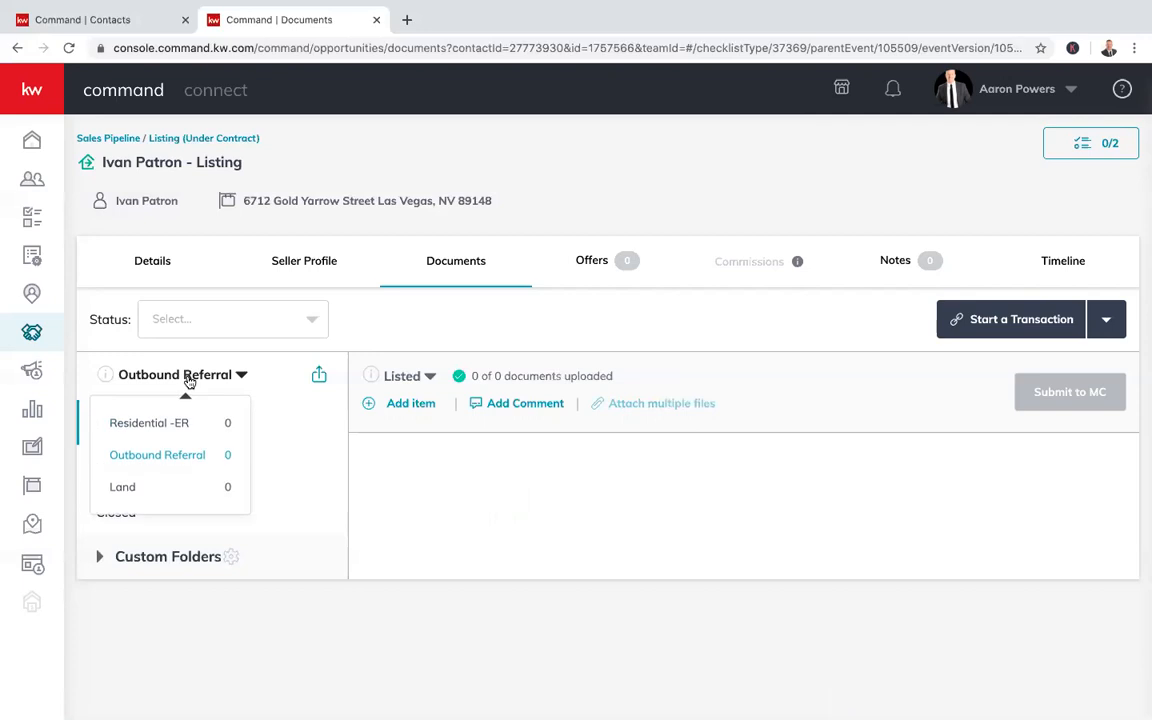
left_click(160, 488)
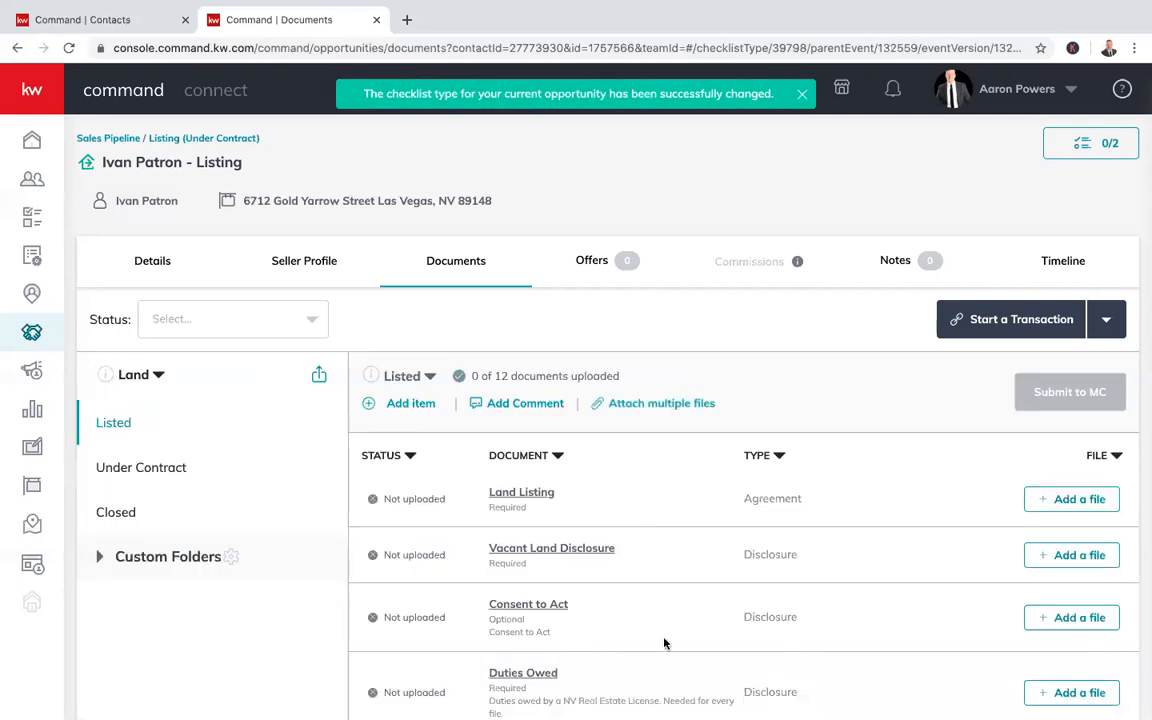
scroll(664, 643, "down", 5)
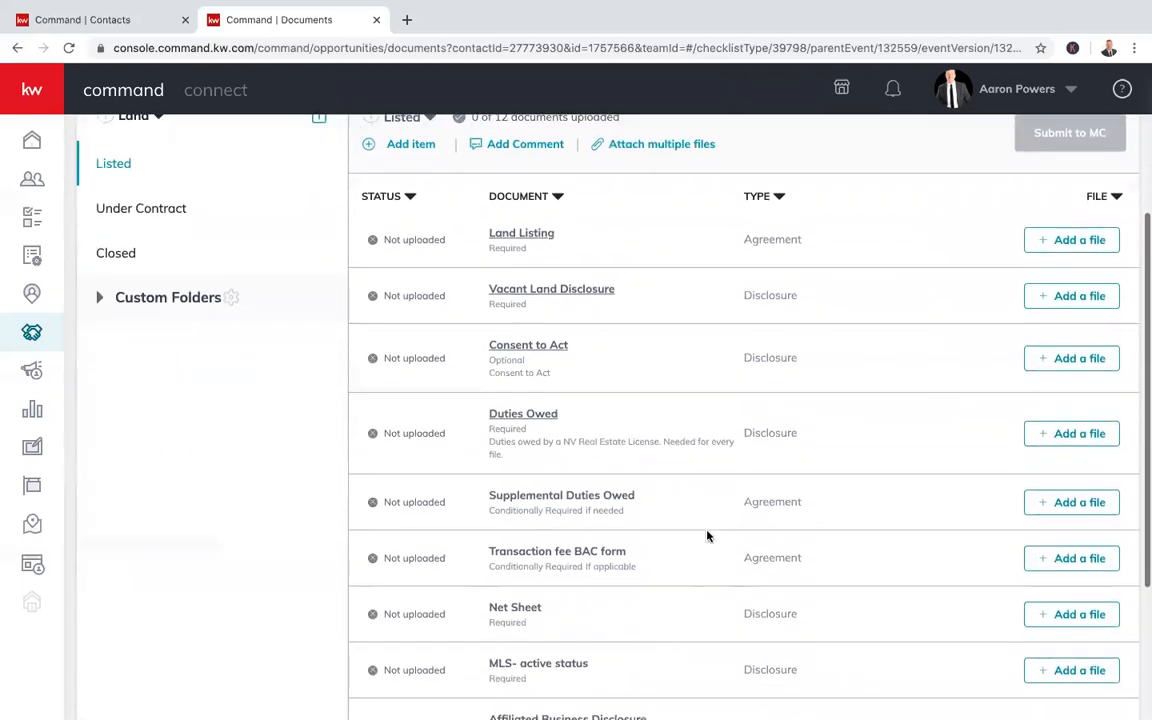
scroll(707, 537, "down", 1)
scroll(707, 533, "up", 6)
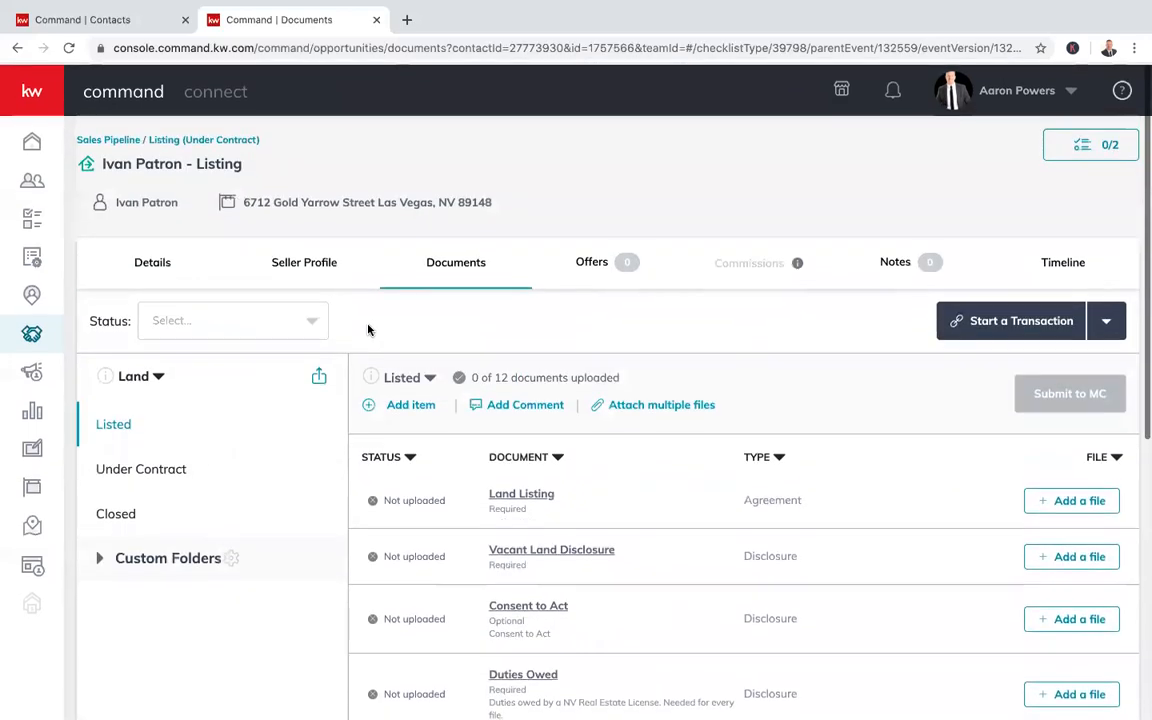
left_click(156, 374)
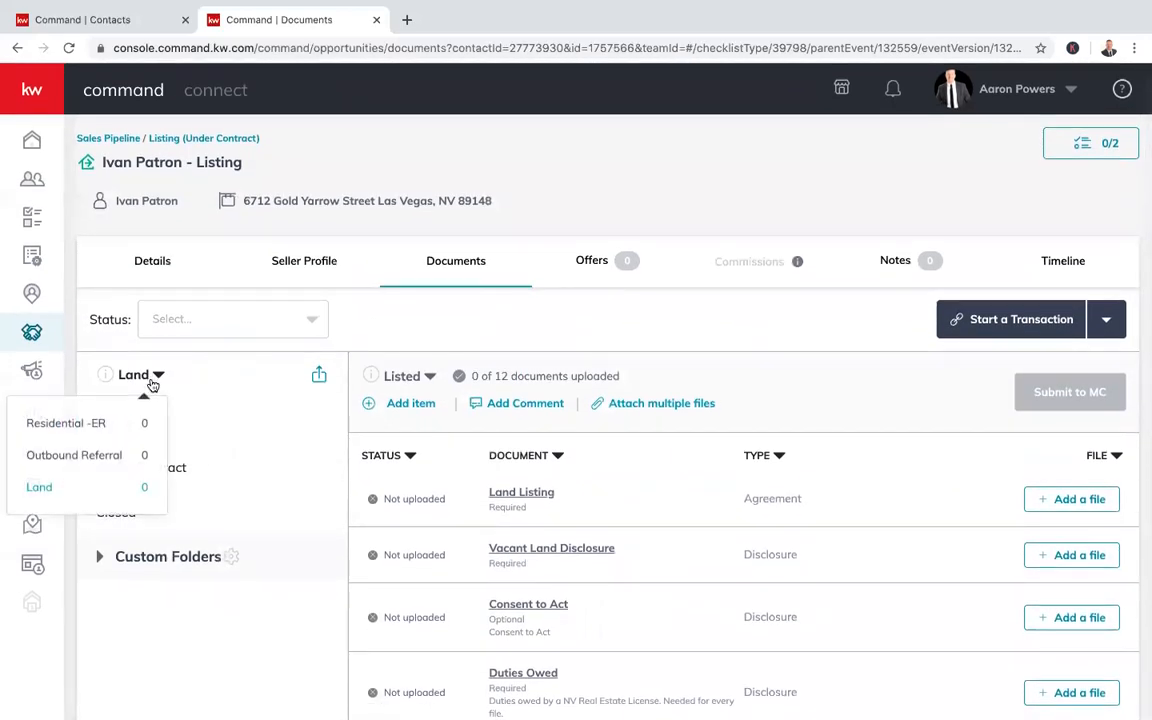
left_click(134, 415)
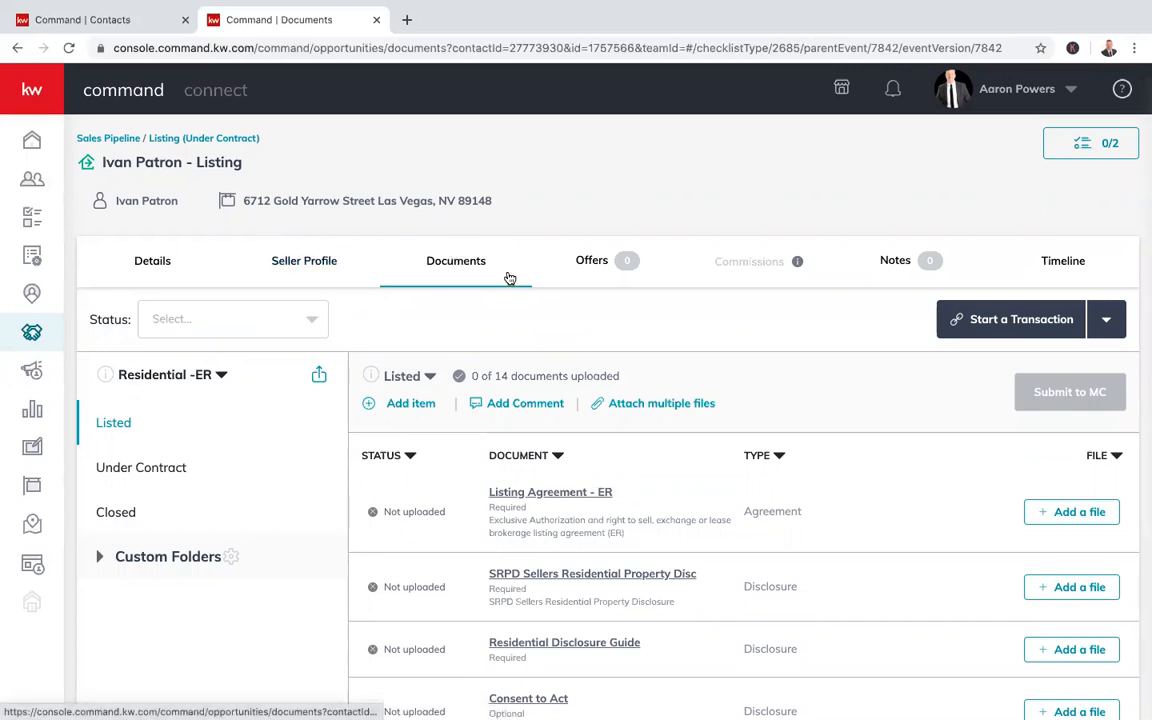
View the listing's Offers tab, starting then cancelling a new offer, so no offers exist
left_click(589, 262)
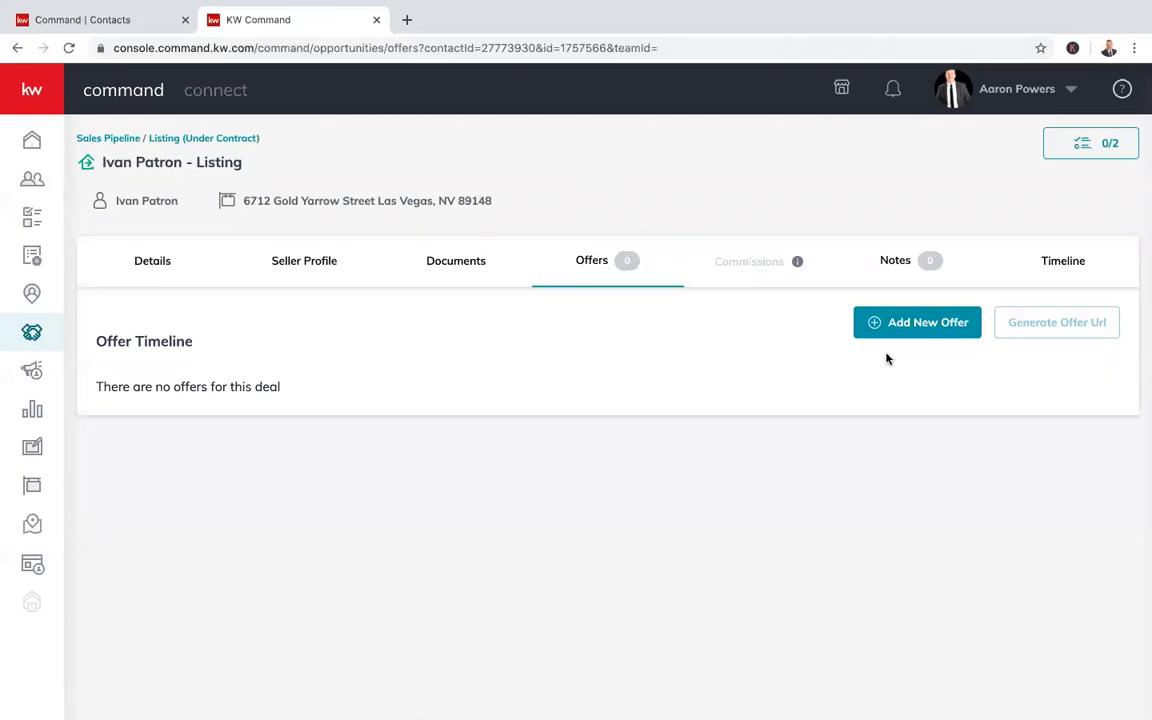
left_click(930, 334)
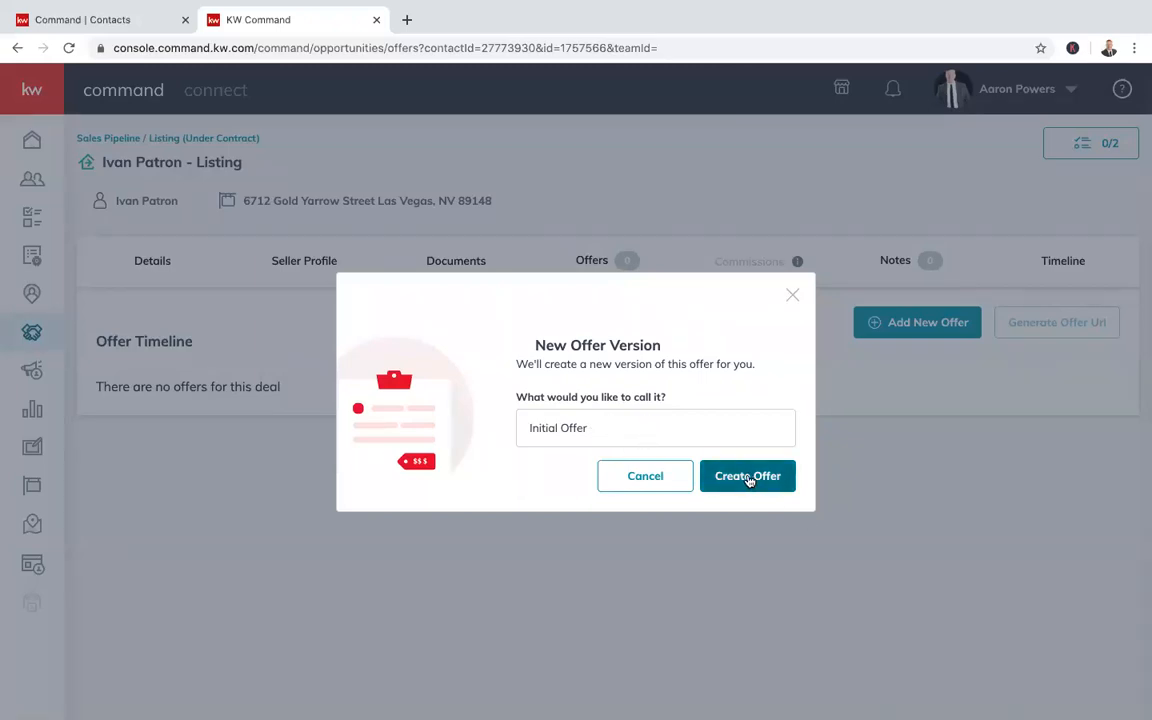
left_click(687, 478)
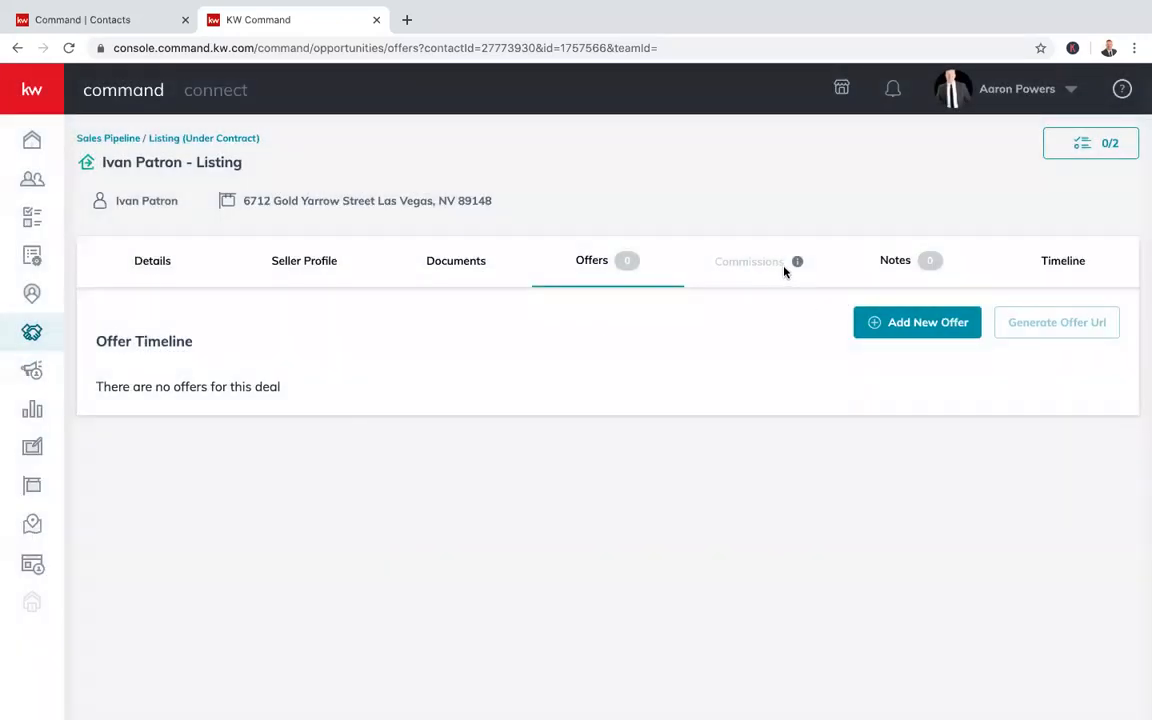
mouse_move(790, 268)
left_click(1090, 145)
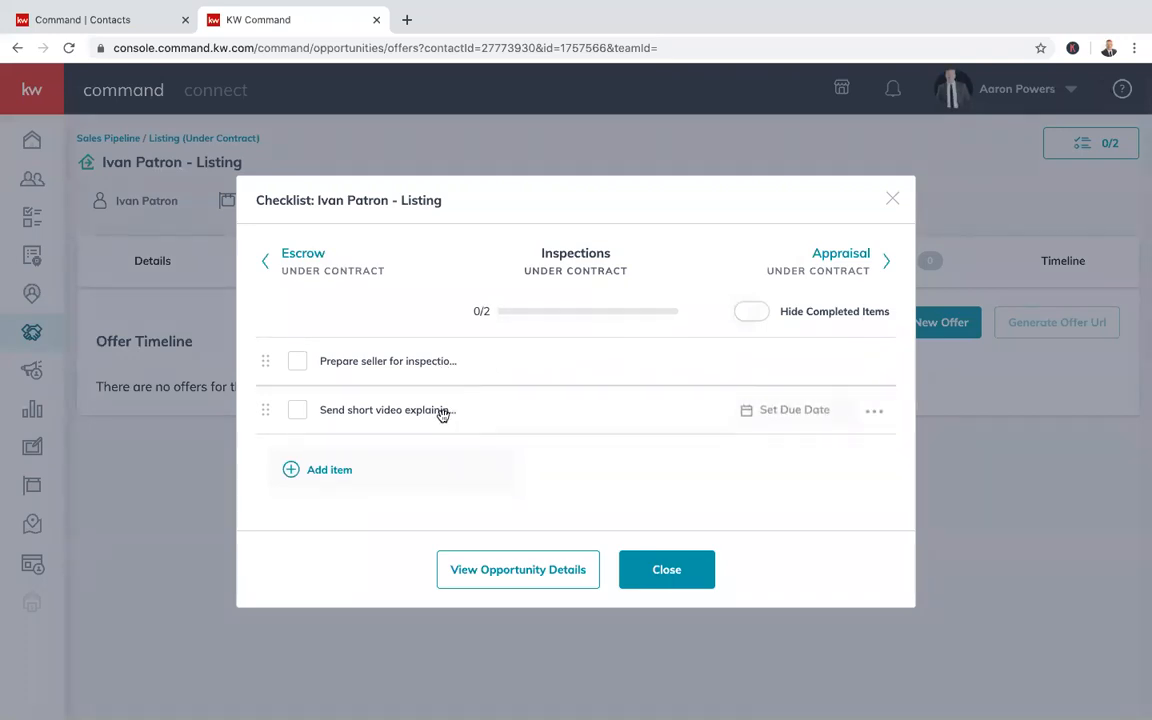
left_click(794, 422)
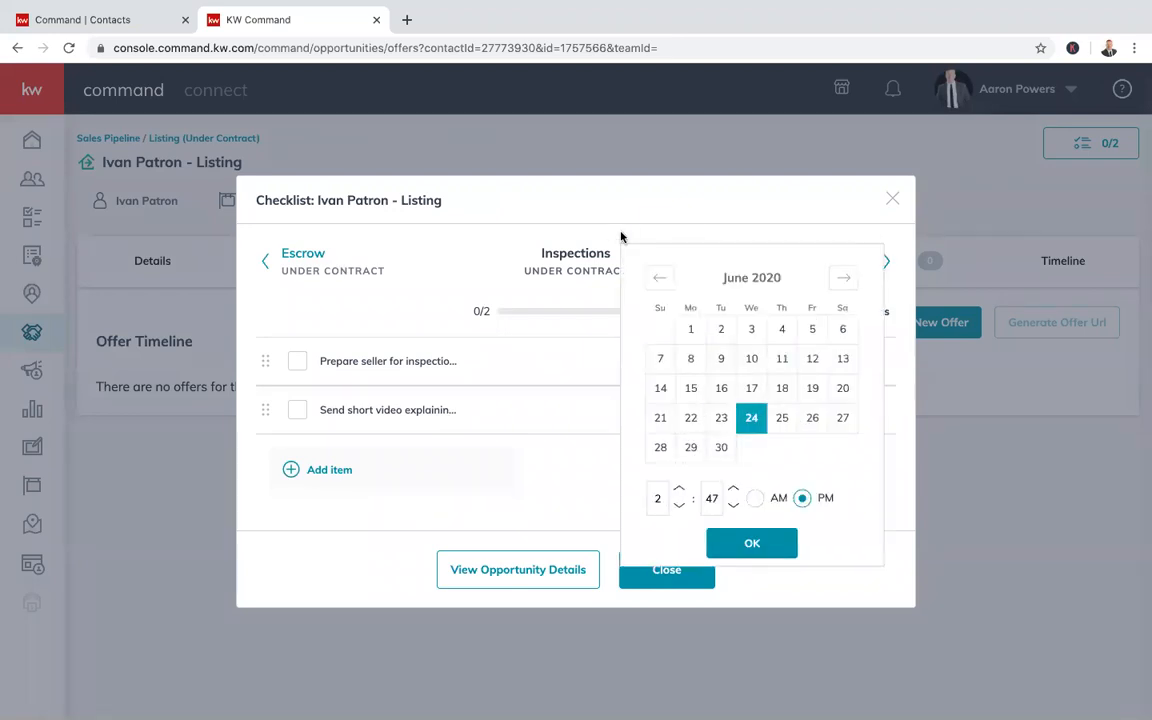
left_click(558, 252)
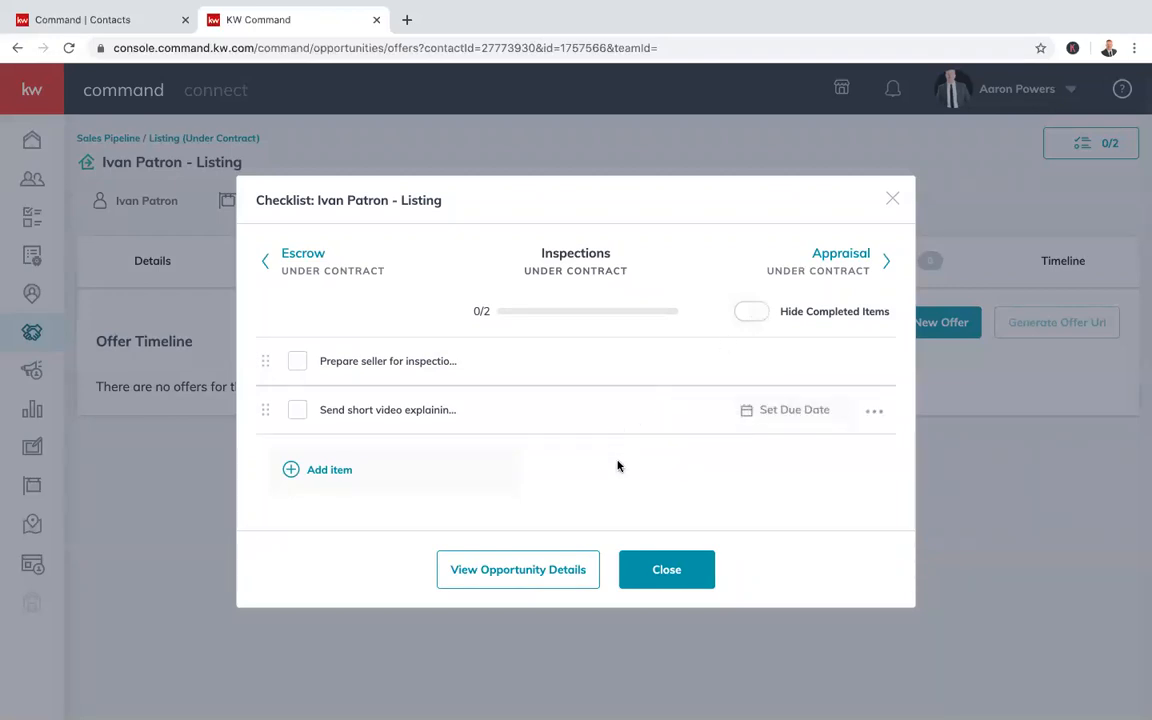
left_click(660, 569)
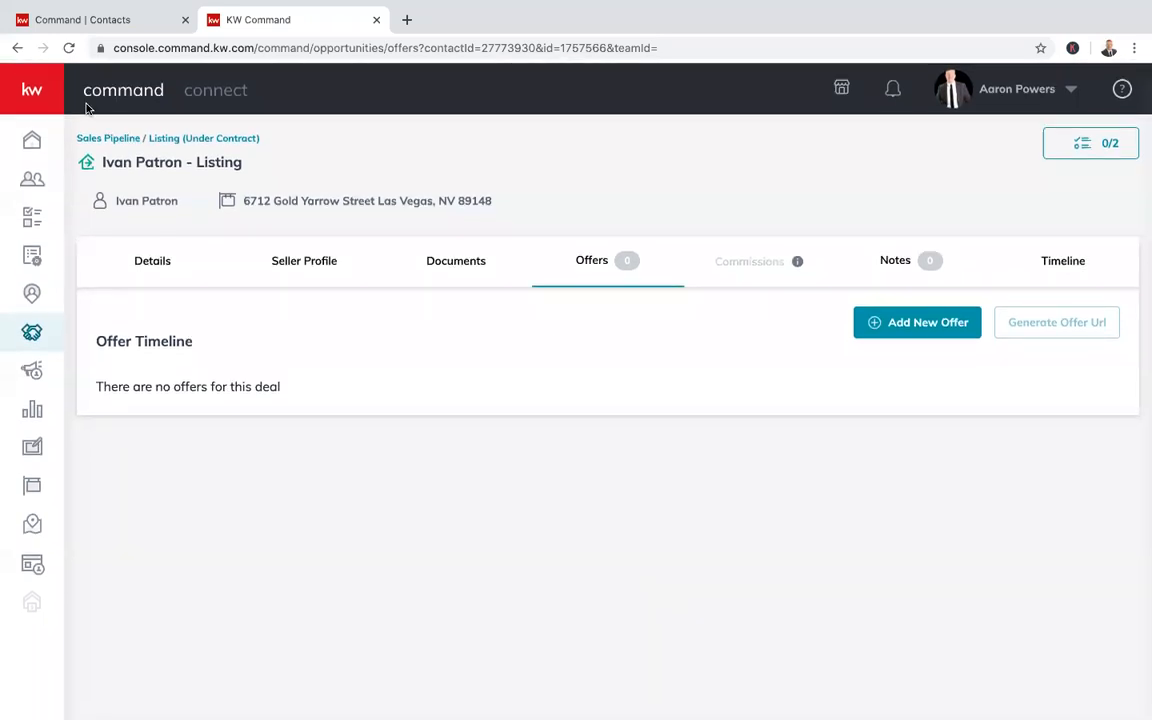
Show the Opportunities dashboard with the Listings and Buyers pipelines and GCI totals
left_click(32, 332)
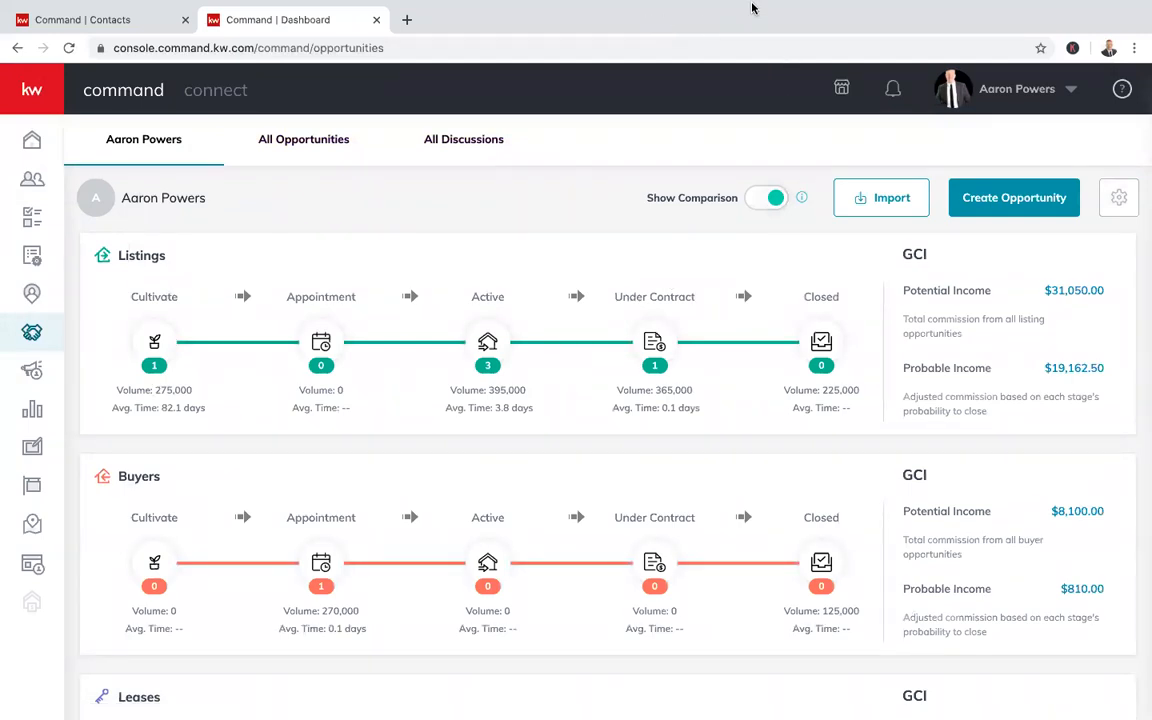
mouse_move(752, 8)
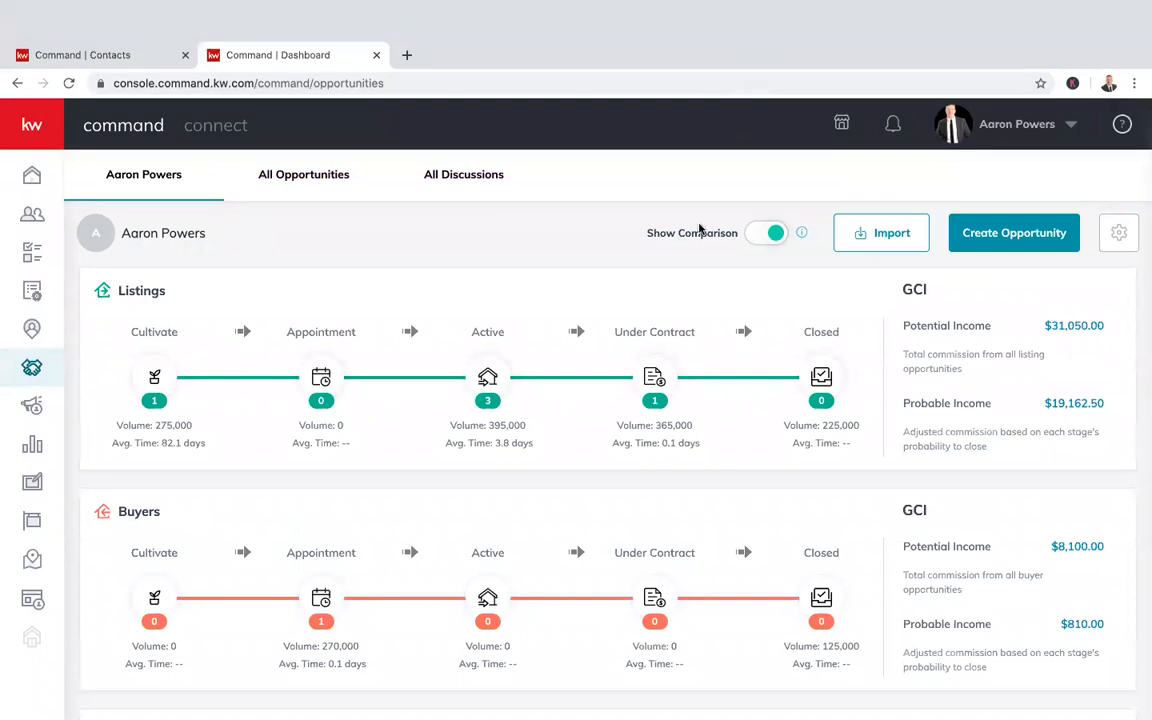